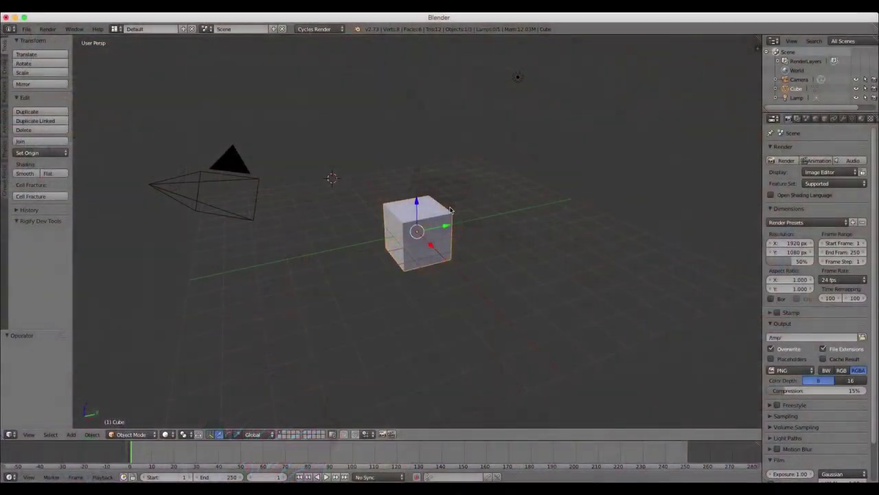
- Delete the default cube and the lamp from the scene
key(x)
click(435, 237)
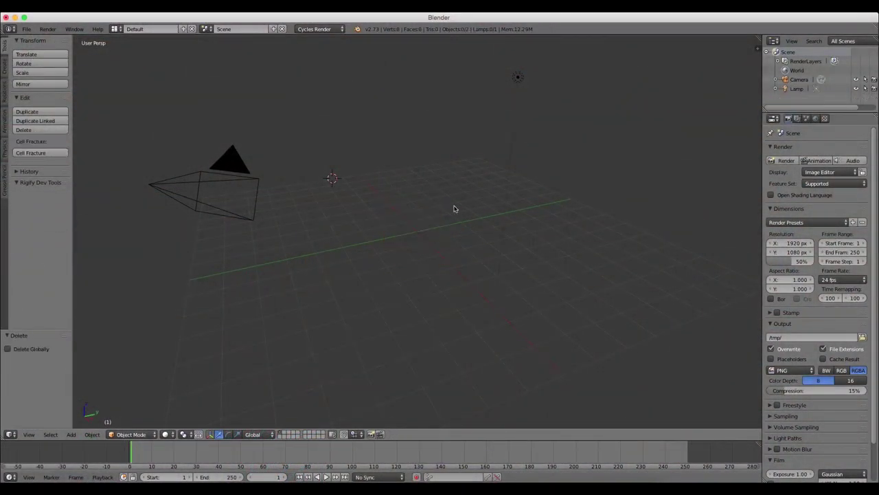
right_click(518, 76)
key(x)
click(507, 75)
- Clear the camera's rotation and, in top orthographic view, move it along X onto the scene's Y axis
right_click(200, 181)
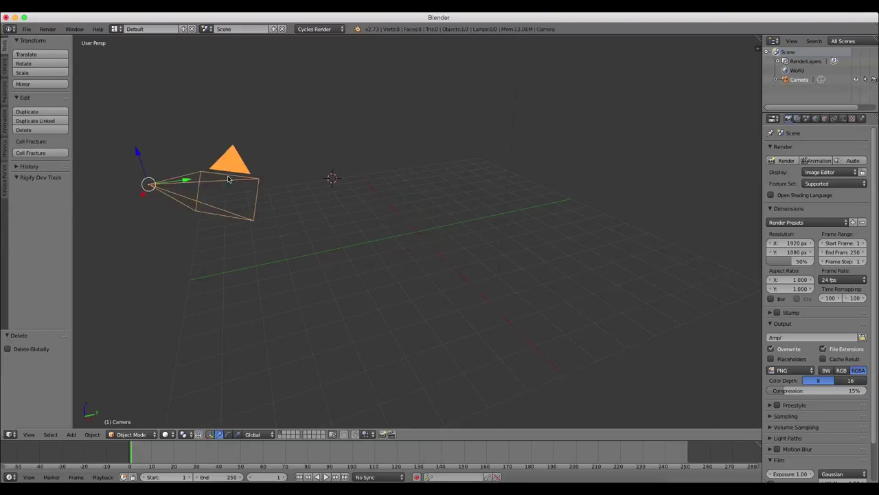
key(KP_7)
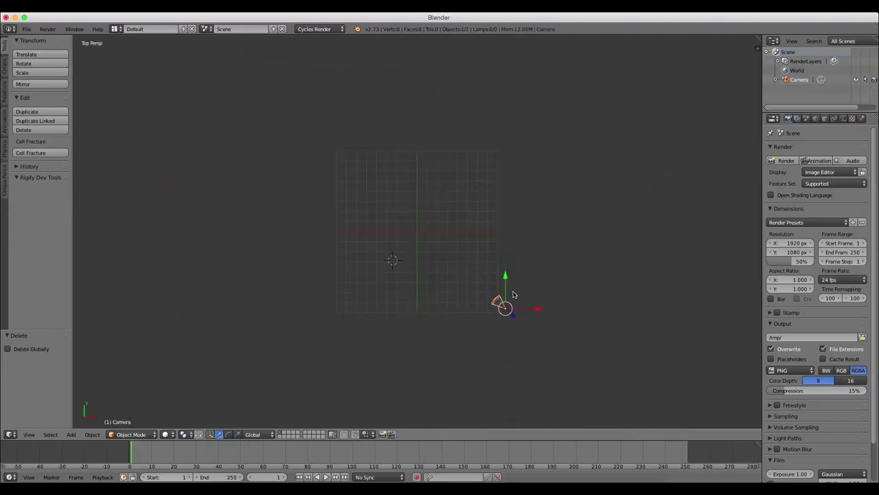
key(alt+r)
scroll(534, 302, up, 2)
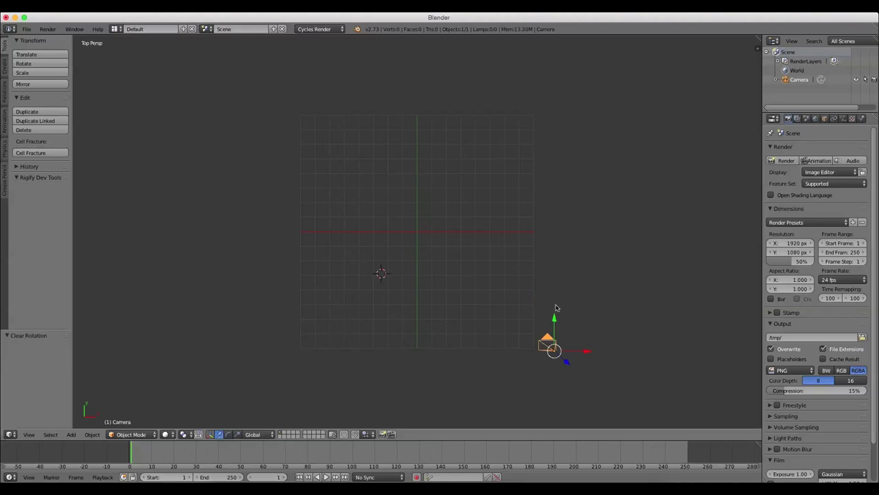
key(KP_5)
drag(560, 325, 456, 325)
- Rotate the camera 90° about X and move it back about 1.51 units along the Y axis
key(r)
key(x)
key(9)
key(0)
key(Return)
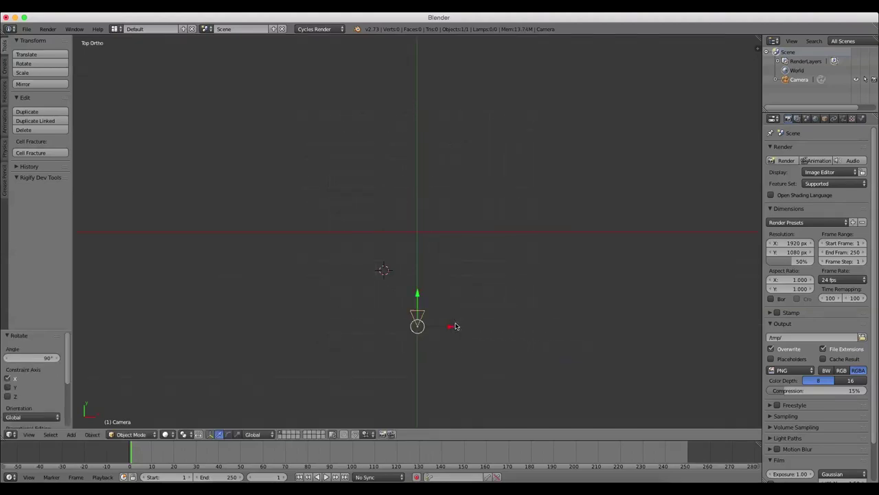
drag(422, 294, 416, 313)
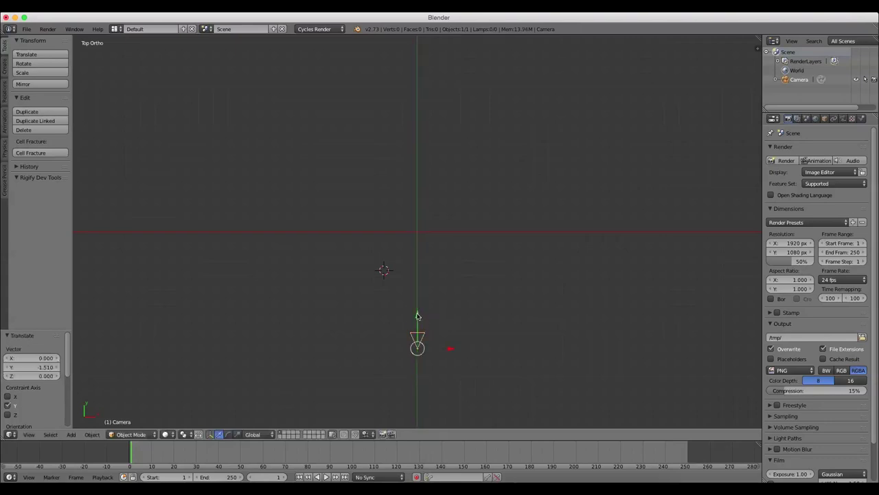
- Looking through the camera, lower and centre it so the grid floor fills only the lower part of the frame
key(KP_0)
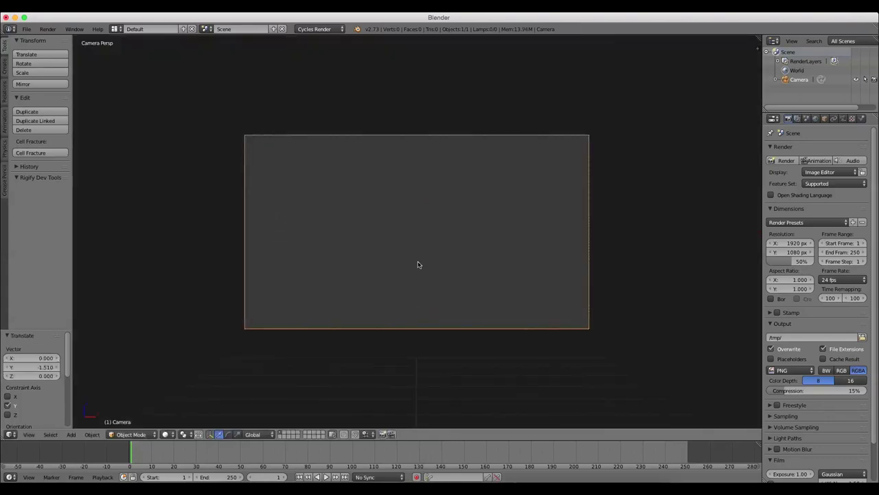
key(g)
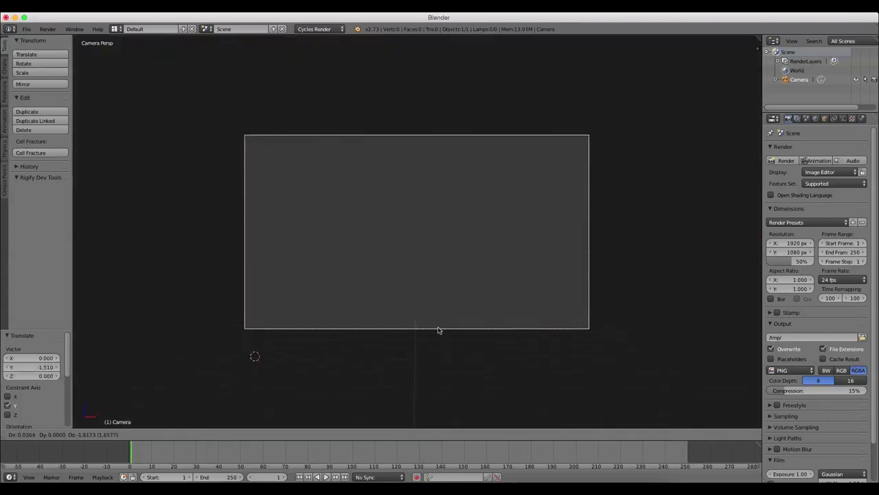
key(z)
click(443, 424)
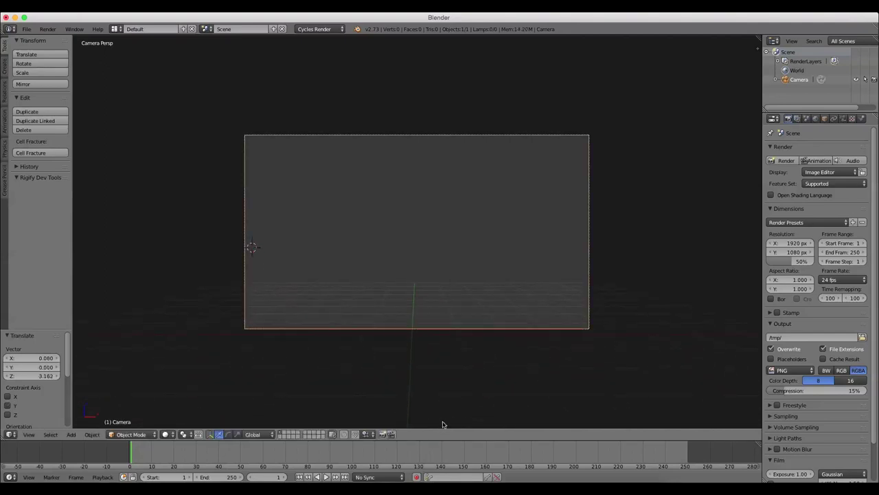
key(g)
click(466, 274)
key(g)
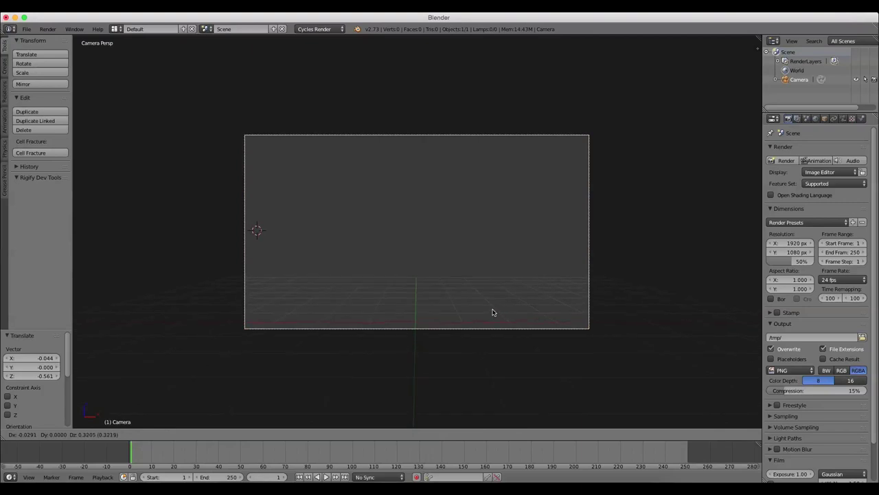
click(492, 313)
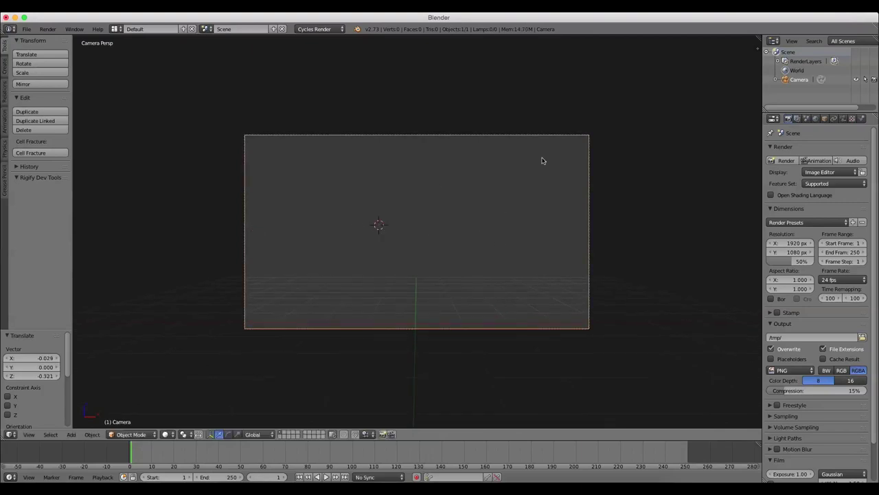
- Switch to the Motion Tracking layout and open the clip footage hand.MOV from the Blender tutorials/fire power folder
click(116, 30)
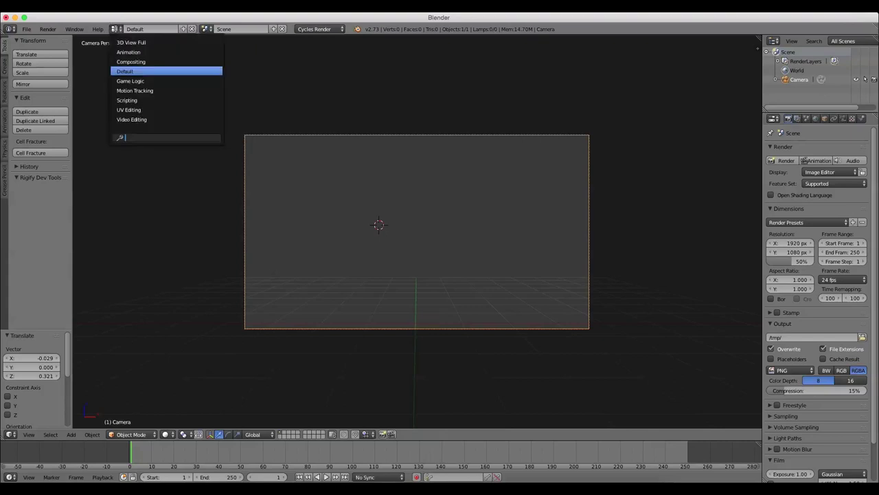
click(147, 90)
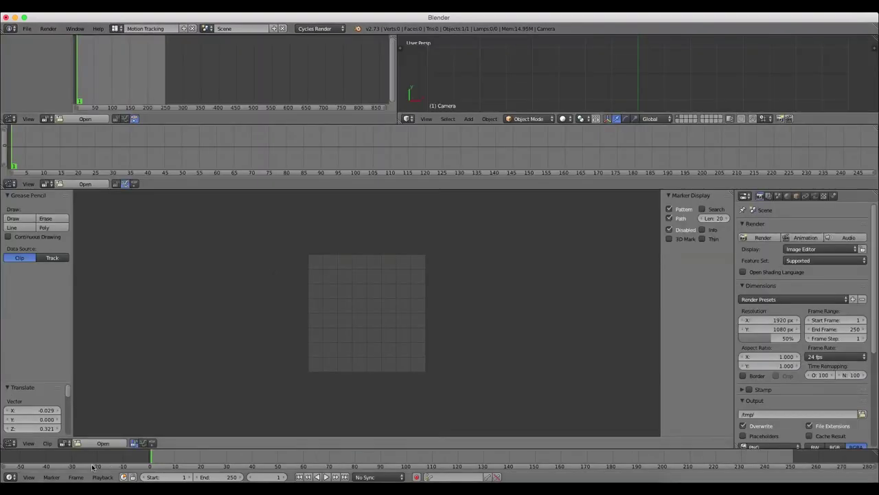
click(96, 442)
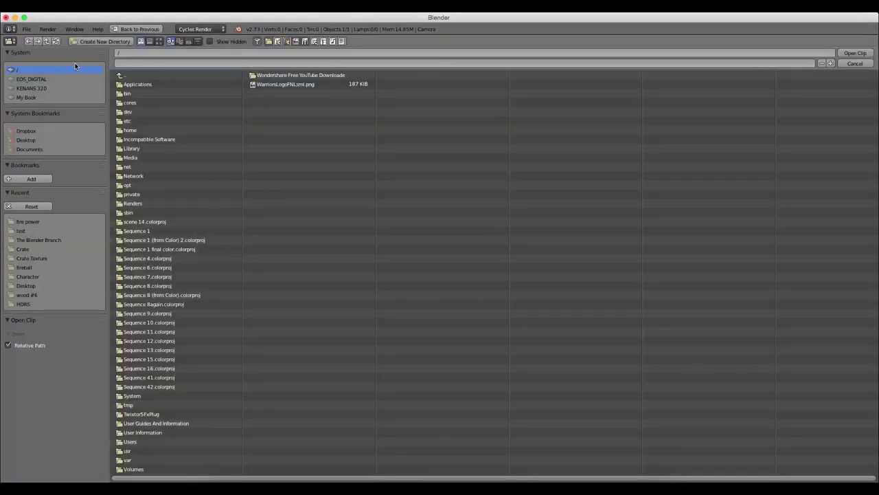
click(35, 96)
click(165, 91)
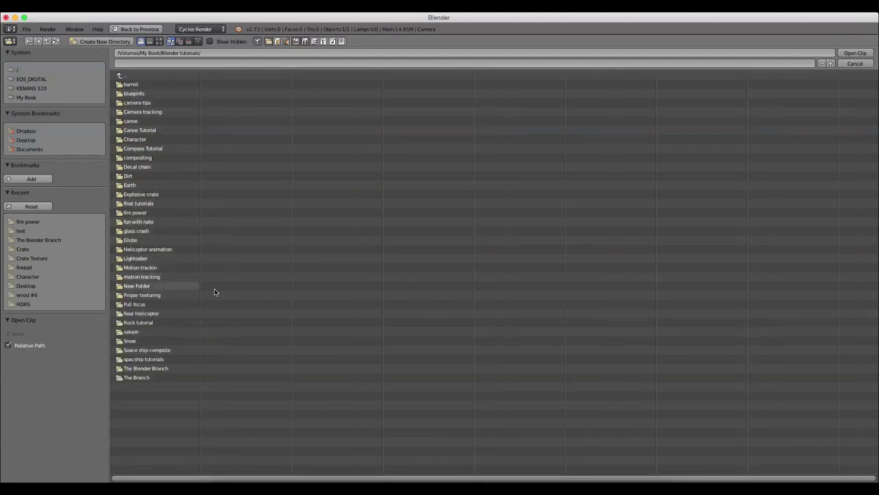
click(141, 212)
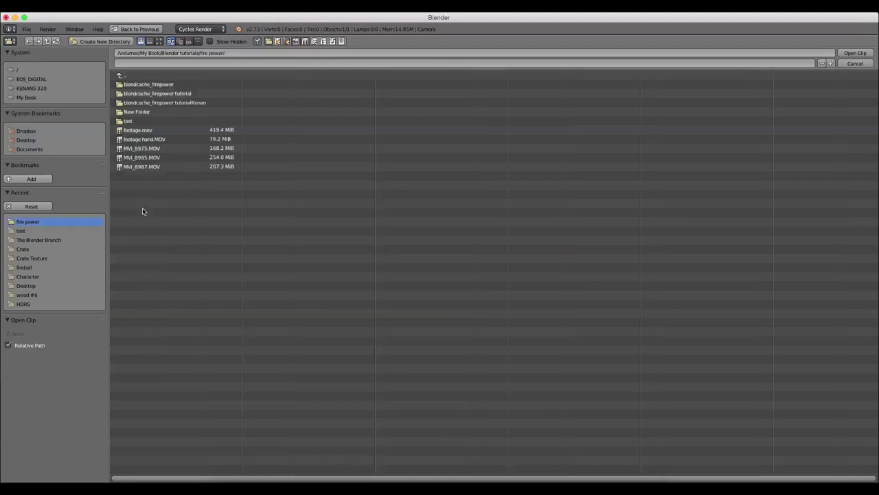
click(148, 138)
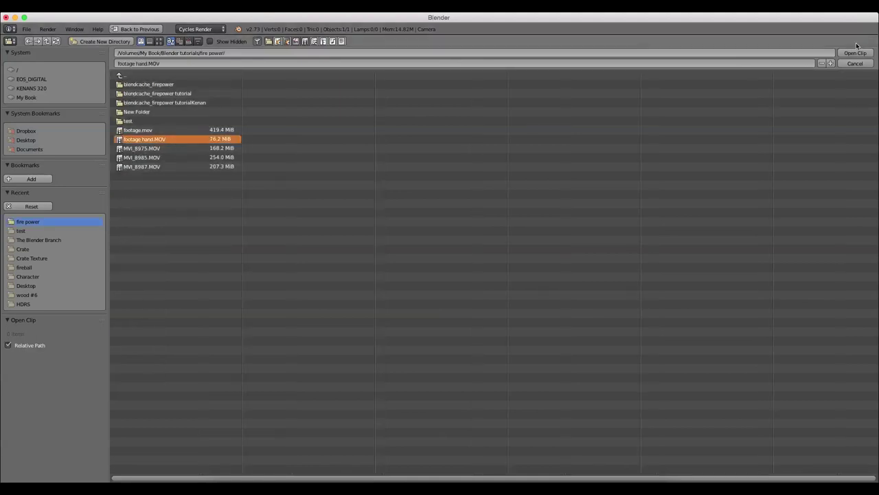
click(854, 54)
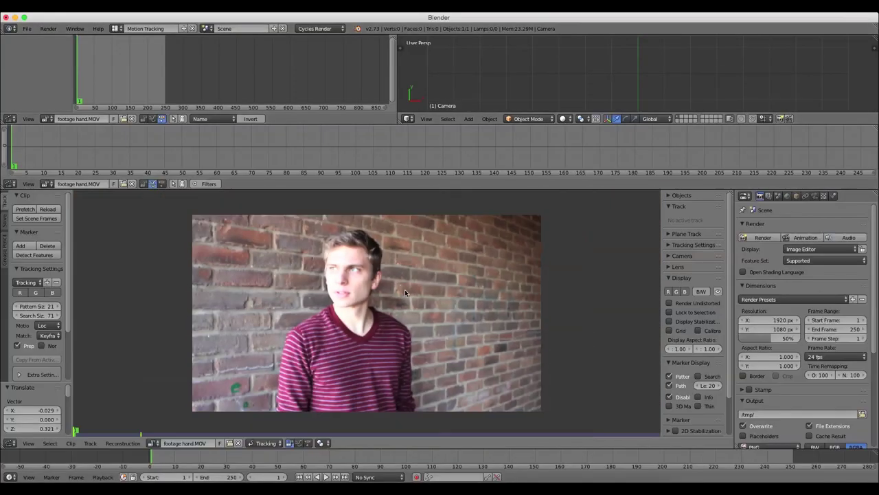
- Scrub through the clip and examine the actor's hand movement up close
key(n)
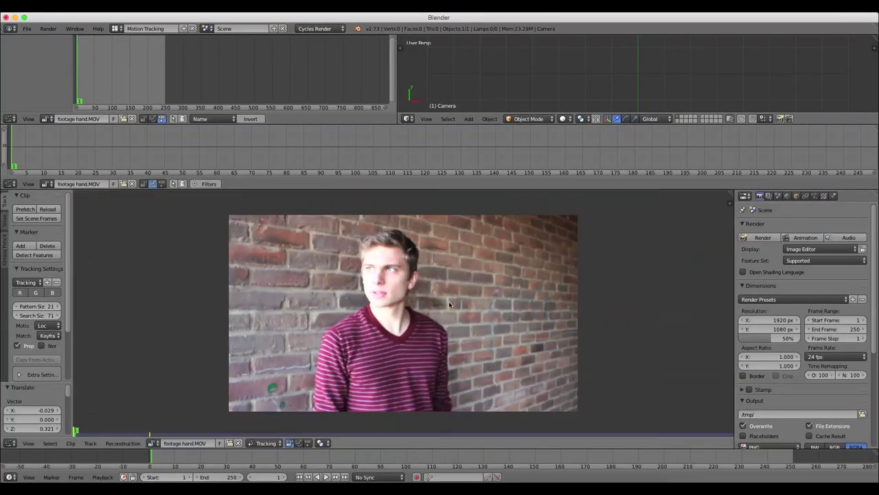
middle_drag(476, 323, 474, 322)
drag(265, 457, 311, 455)
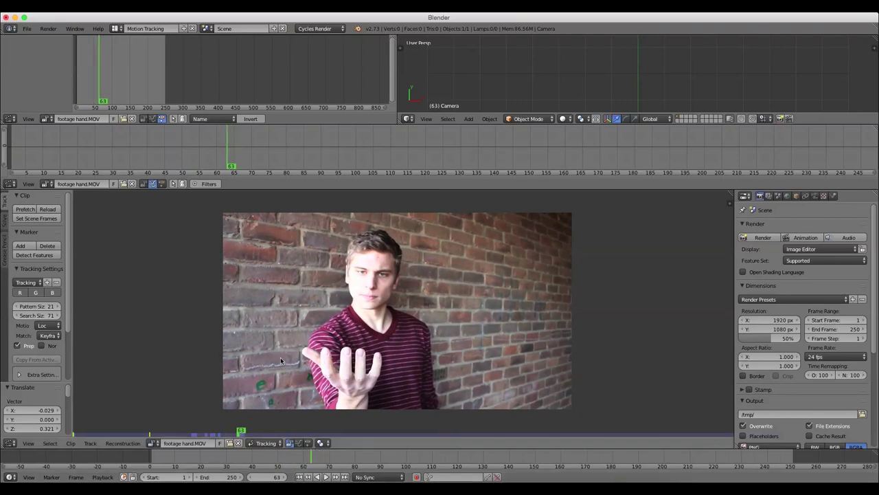
scroll(387, 342, up, 1)
middle_drag(393, 333, 395, 302)
scroll(395, 301, down, 1)
drag(242, 460, 278, 451)
scroll(405, 347, up, 4)
middle_drag(396, 346, 395, 342)
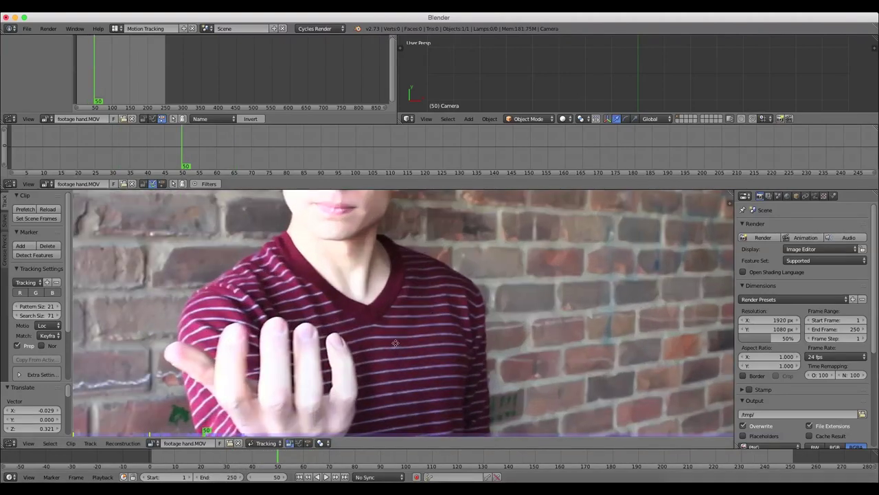
scroll(395, 343, down, 3)
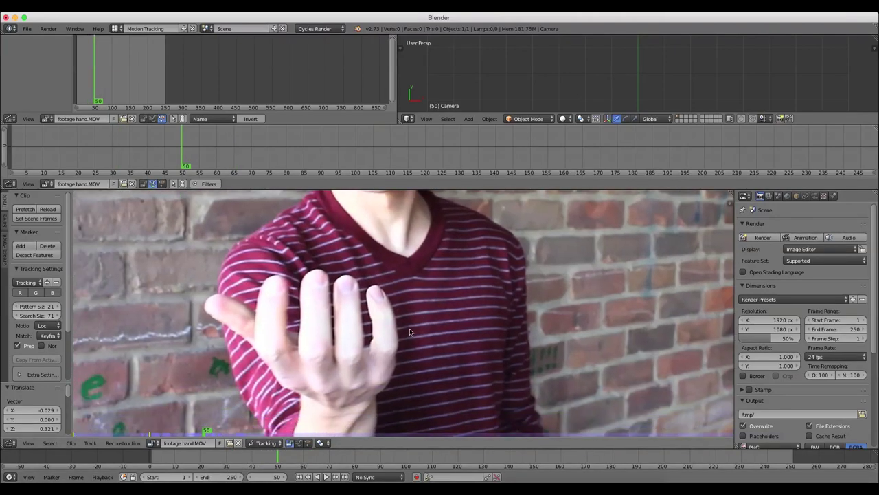
drag(371, 455, 458, 452)
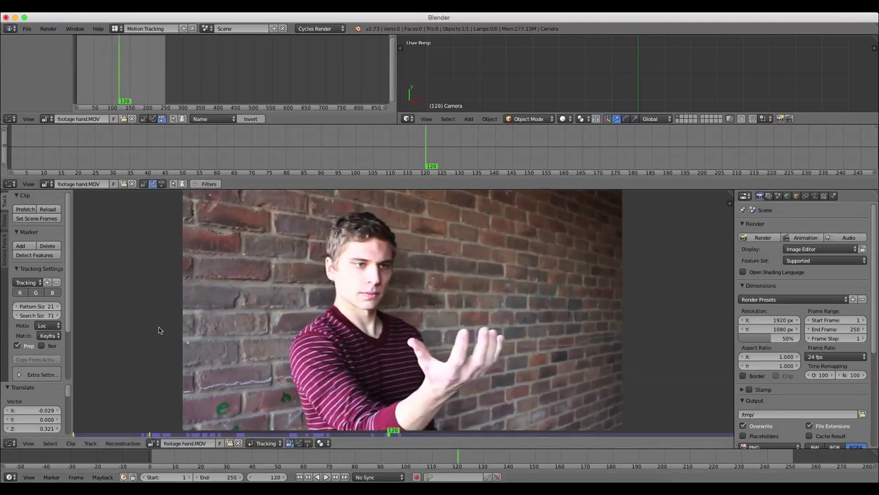
- Match the scene frame range to the clip's length, prefetch the footage and return to frame 1
click(251, 443)
click(35, 218)
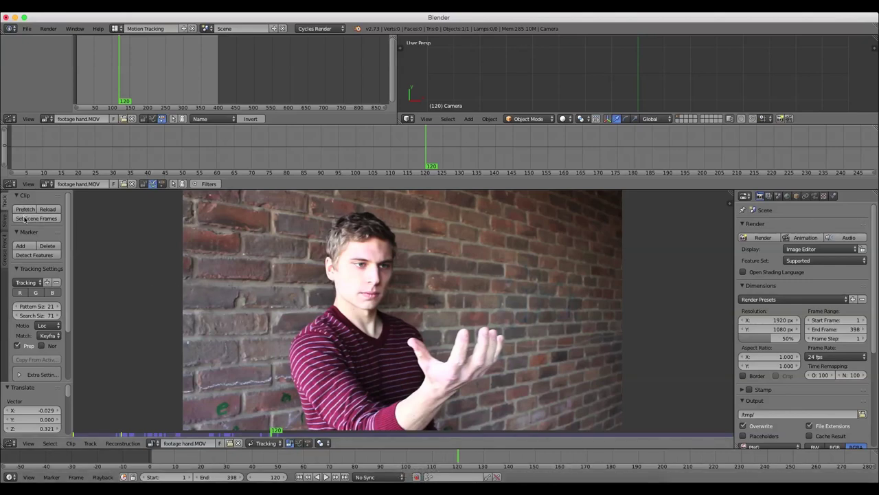
scroll(371, 467, down, 3)
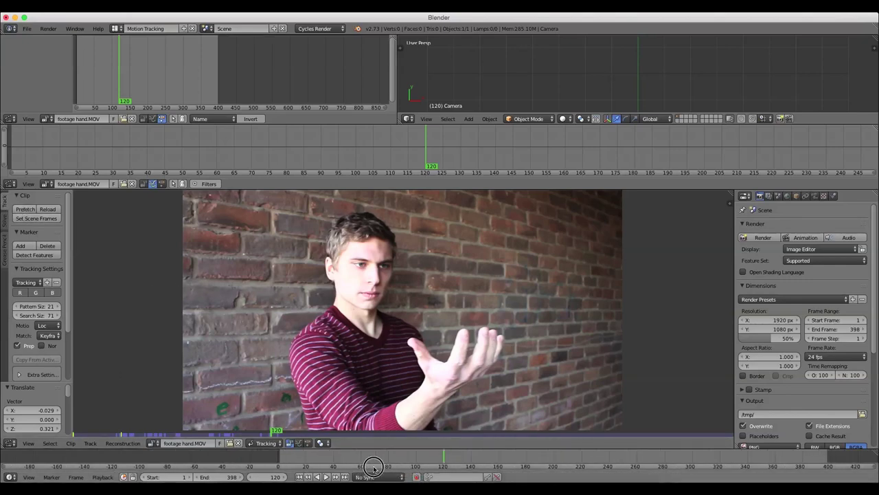
drag(373, 468, 532, 473)
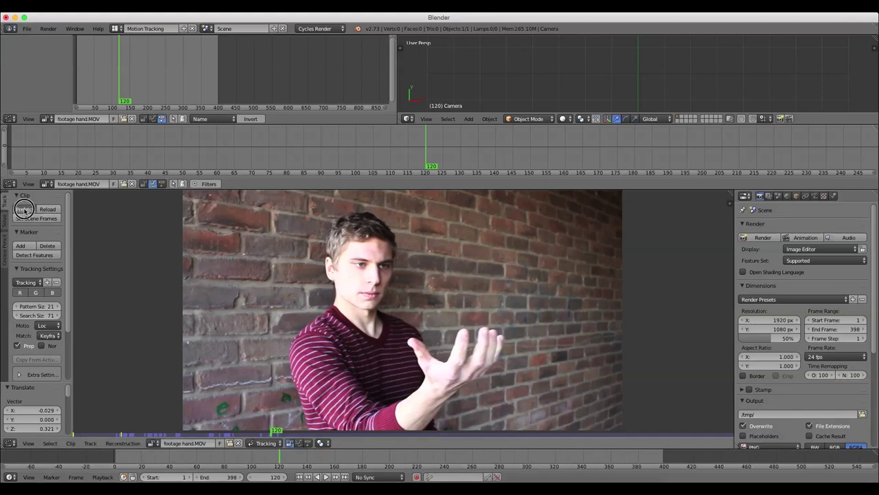
click(24, 210)
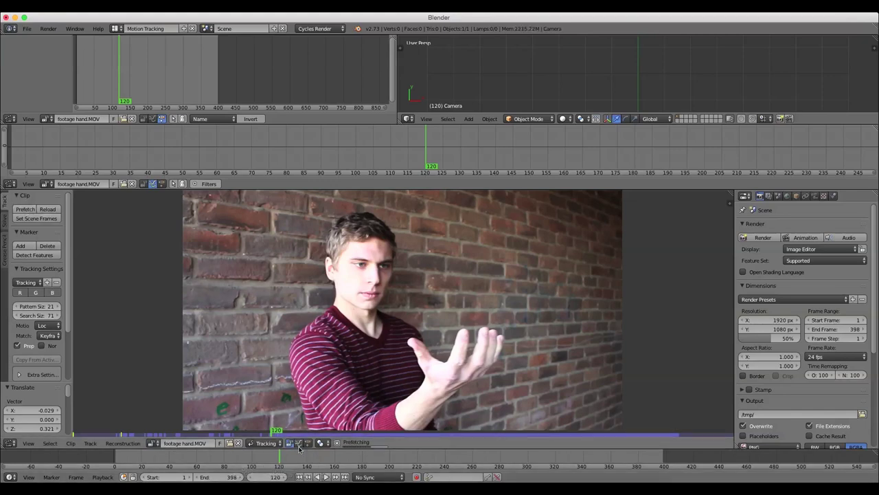
click(300, 477)
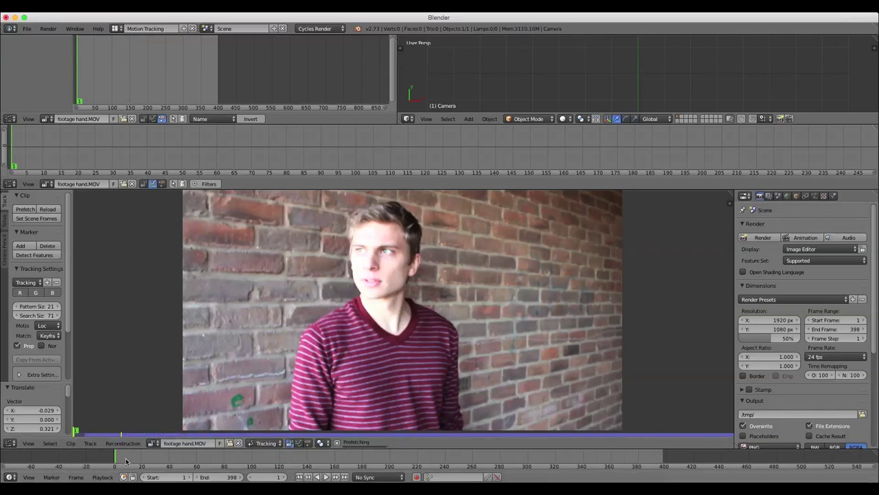
drag(125, 461, 405, 457)
key(shift+Left)
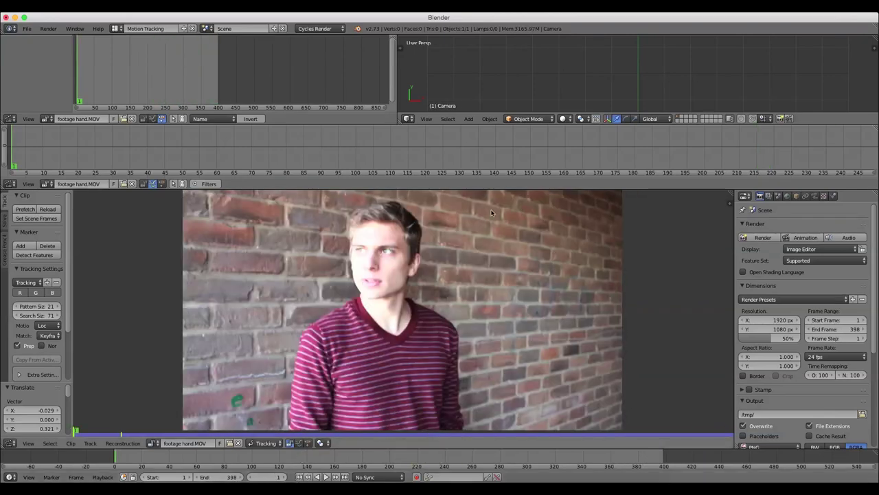
scroll(481, 223, down, 2)
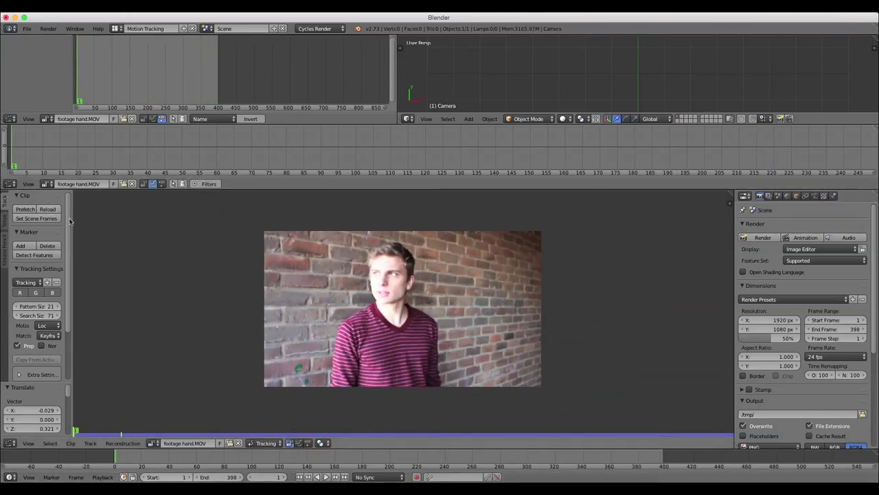
- Return to the Default layout and place the 3D cursor near the centre of the camera frame
click(121, 28)
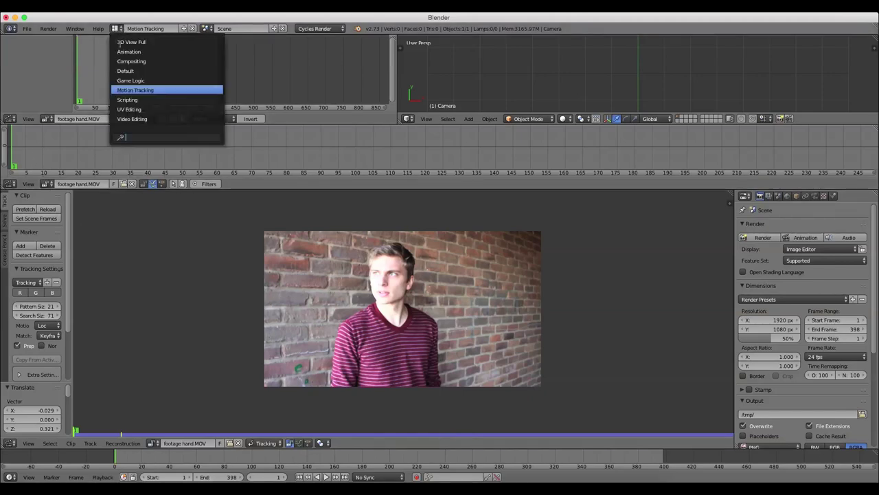
click(129, 71)
click(397, 230)
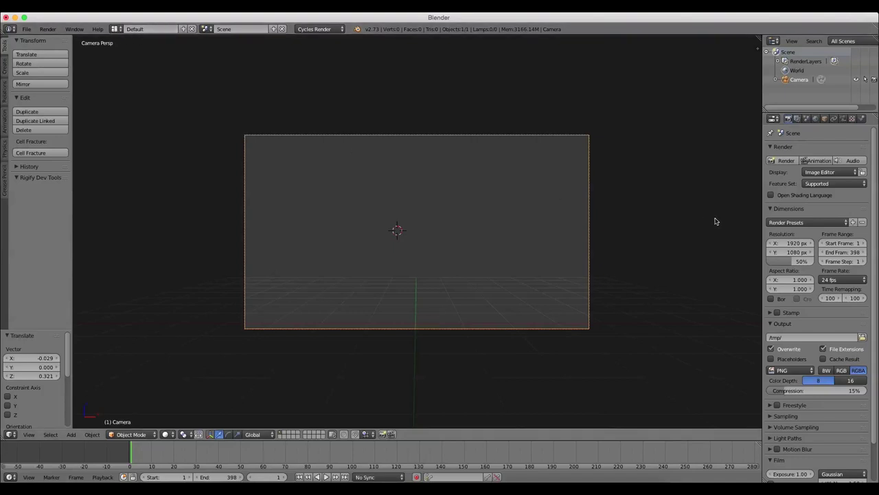
- Enable background images in the 3D view, add an image slot and restrict it to the Camera view
key(n)
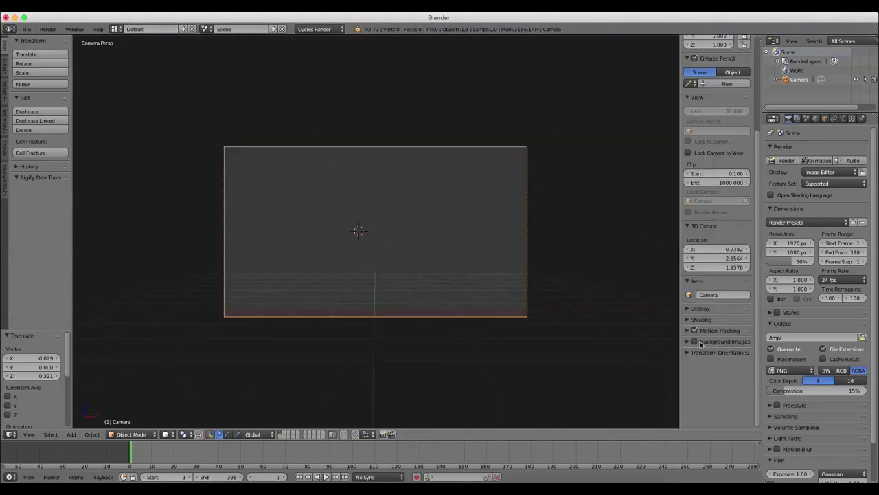
scroll(715, 346, up, 1)
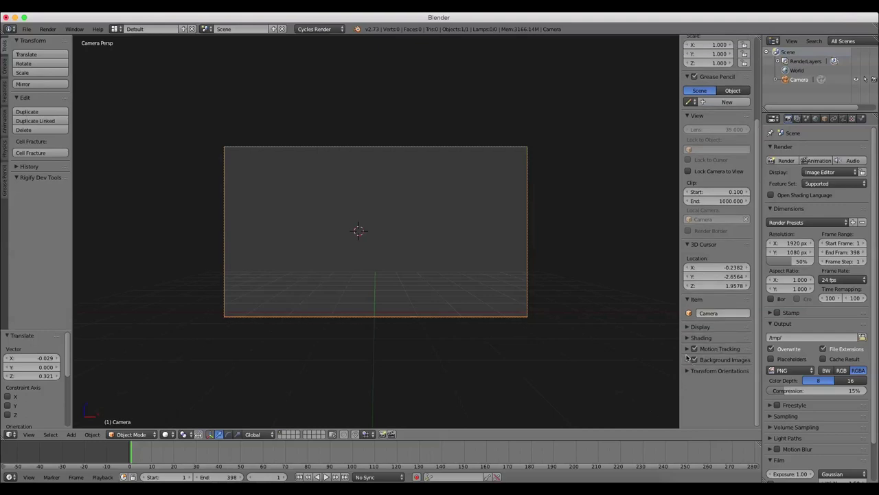
click(688, 359)
click(722, 375)
scroll(723, 378, down, 1)
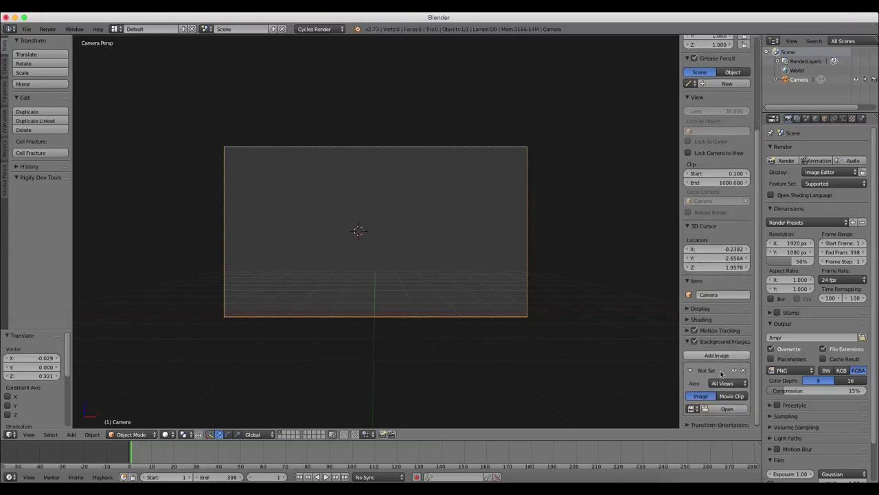
click(726, 382)
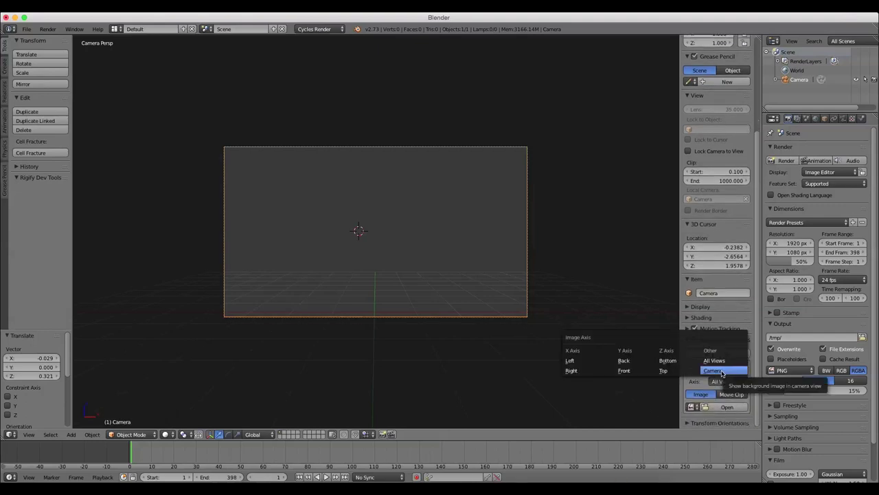
click(720, 372)
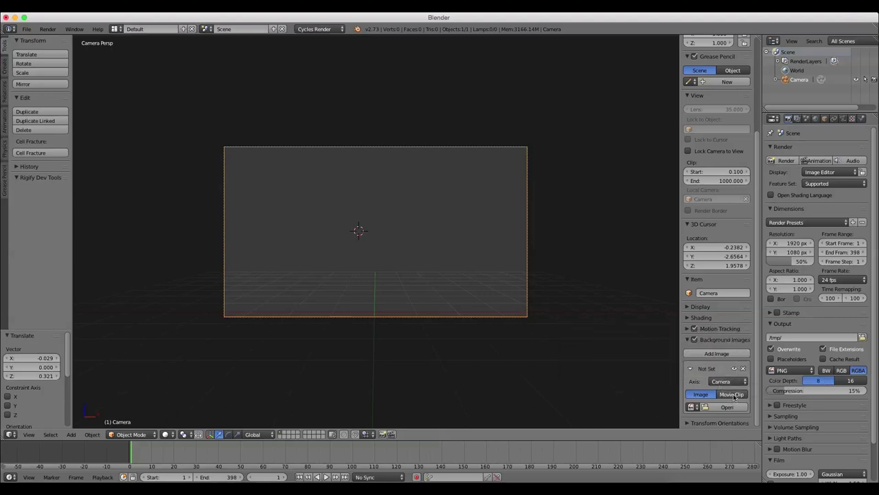
- Use the movie clip footage hand.MOV as the background with the Camera Clip option off
click(734, 397)
scroll(728, 370, down, 4)
click(691, 328)
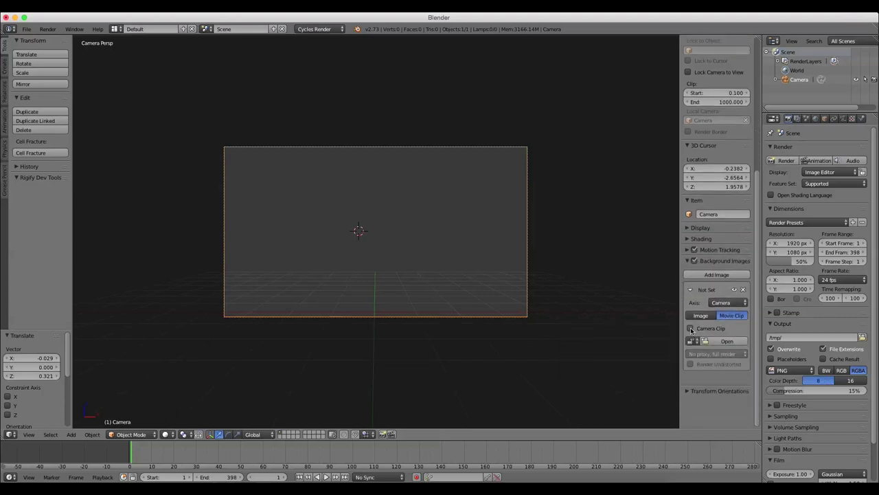
click(692, 340)
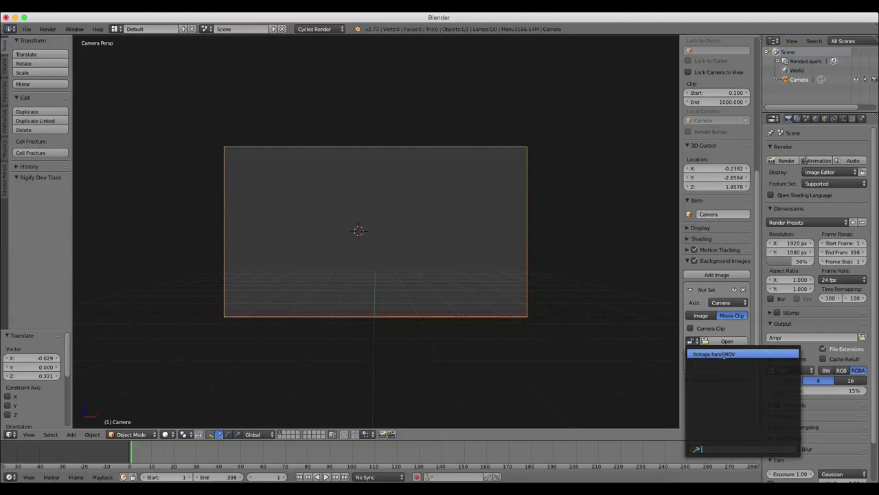
click(724, 355)
scroll(511, 203, up, 2)
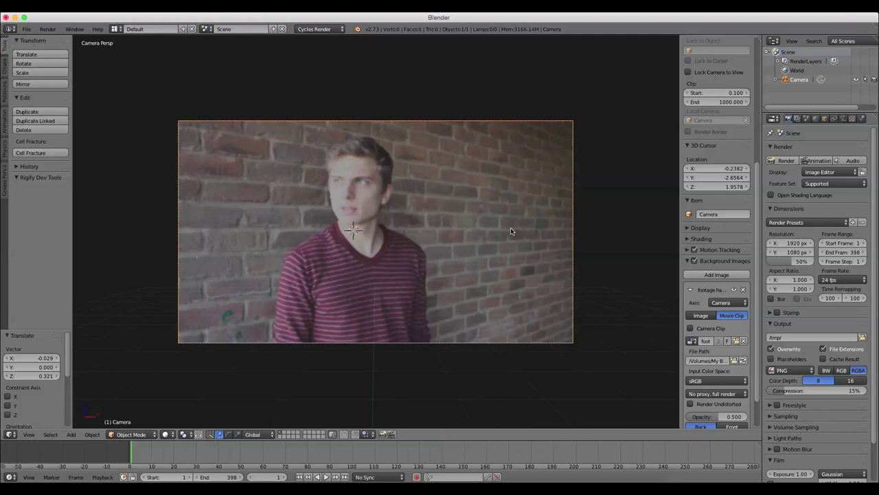
key(n)
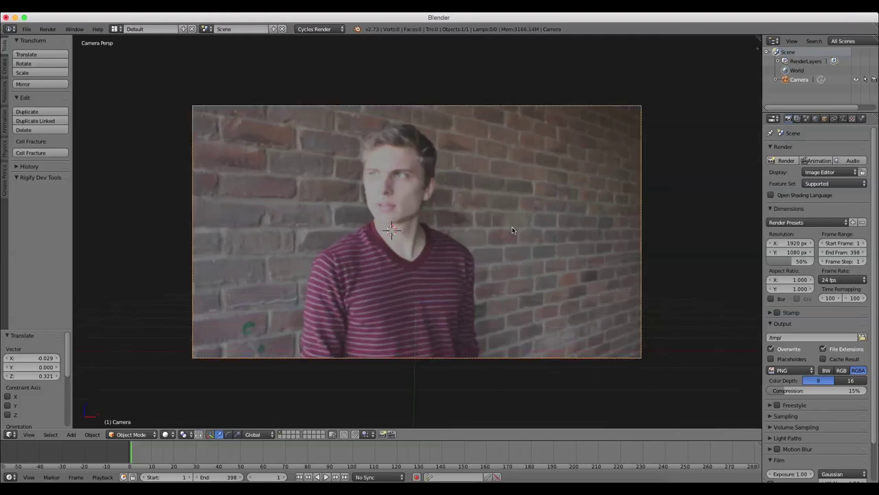
- Scrub through the footage behind the camera view and settle on frame 50, where the hand is raised
scroll(525, 226, up, 2)
scroll(523, 224, down, 2)
drag(158, 456, 376, 448)
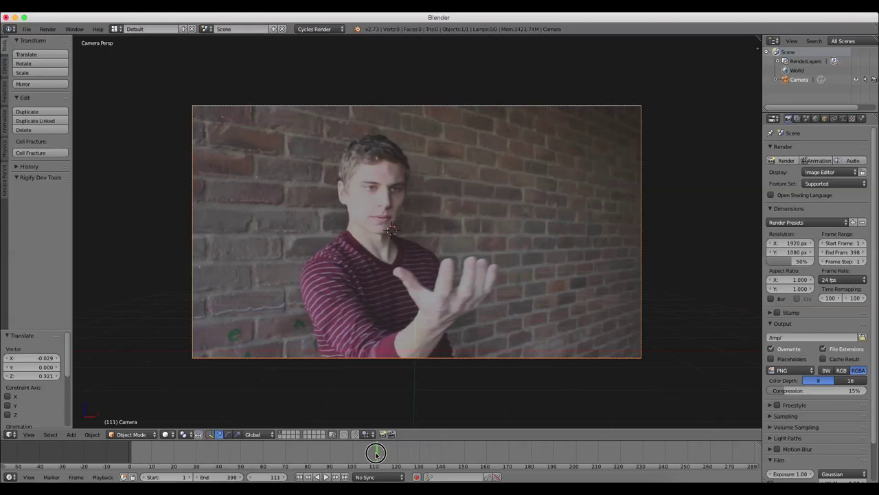
mouse_move(241, 450)
mouse_down()
mouse_move(213, 447)
mouse_move(241, 447)
mouse_up()
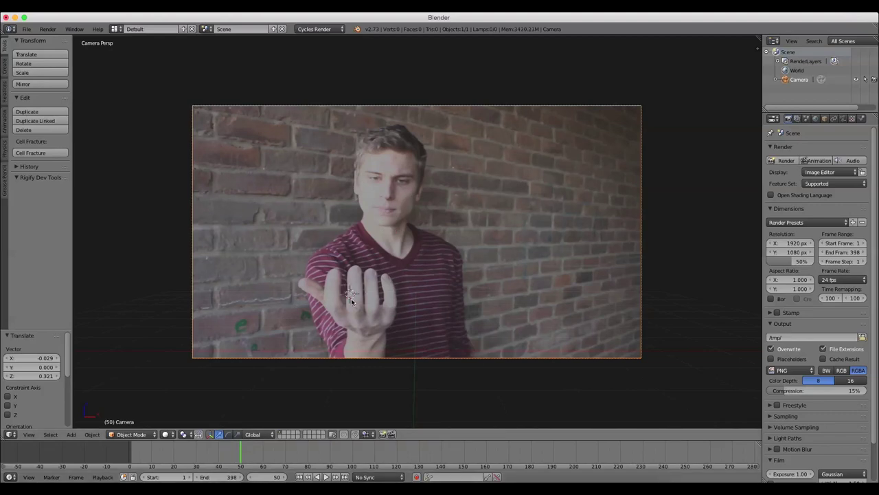
- Add a UV sphere over the hand and scale it down to about 0.18
key(shift+a)
mouse_move(351, 301)
click(389, 330)
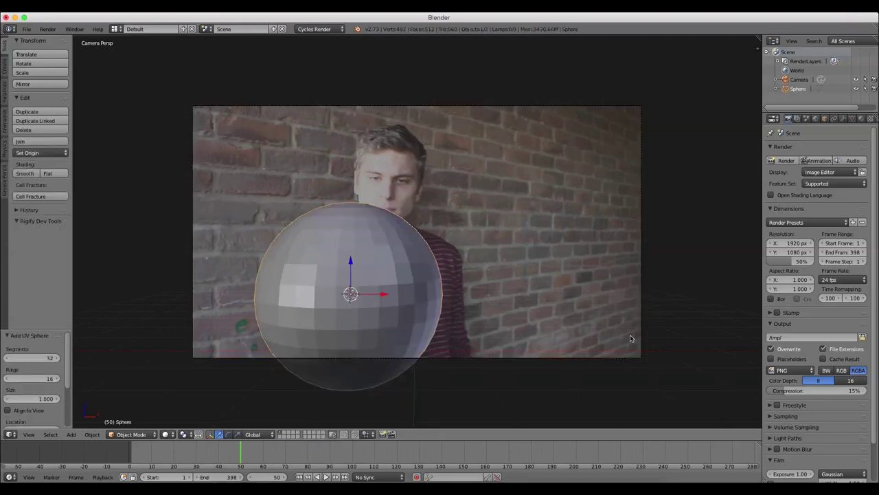
key(s)
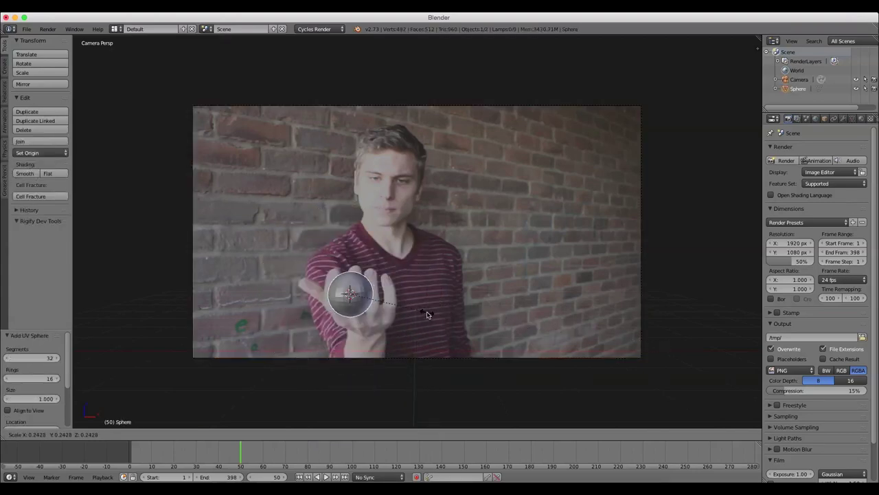
click(407, 310)
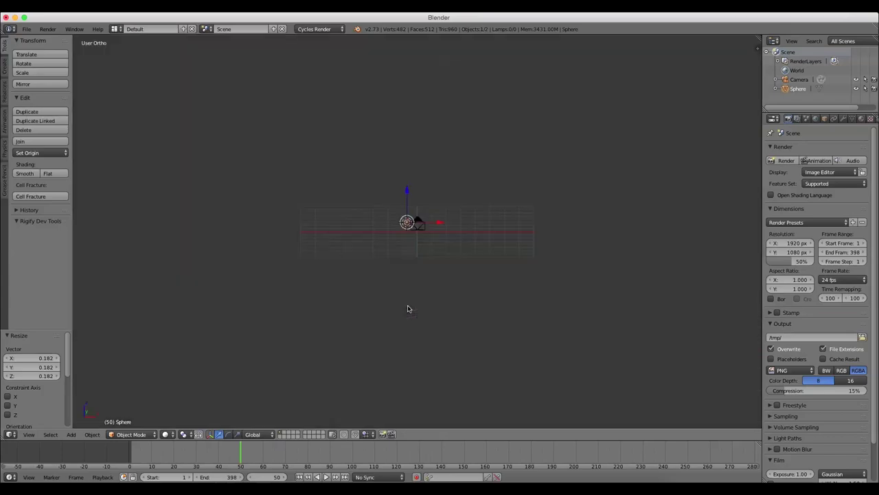
- Reposition the sphere in depth along the Y axis from the top view and return to the camera view
key(KP_7)
drag(402, 265, 396, 207)
click(411, 211)
scroll(395, 213, up, 2)
scroll(412, 276, down, 3)
key(KP_0)
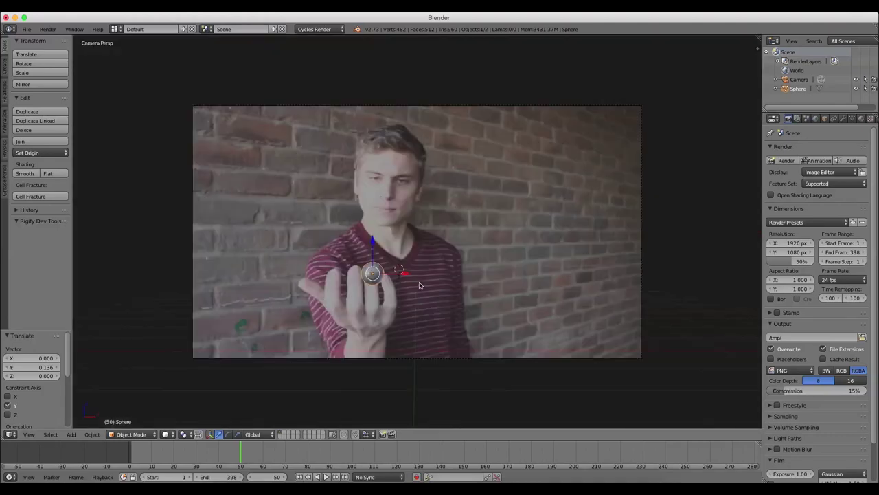
- Enlarge the sphere by a factor of about 1.6 and move it down onto the palm
key(s)
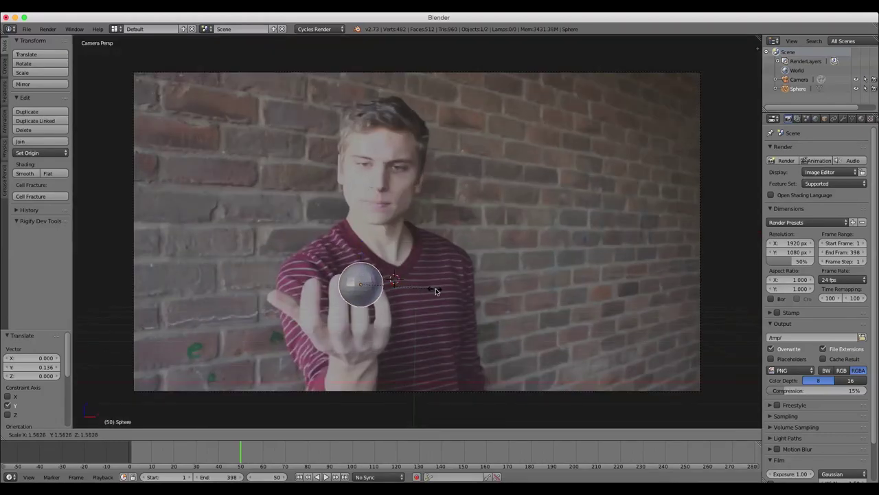
click(431, 292)
key(g)
click(412, 310)
- Stretch the sphere along the X axis by about 1.53 and again by about 1.07 to span the palm
key(s)
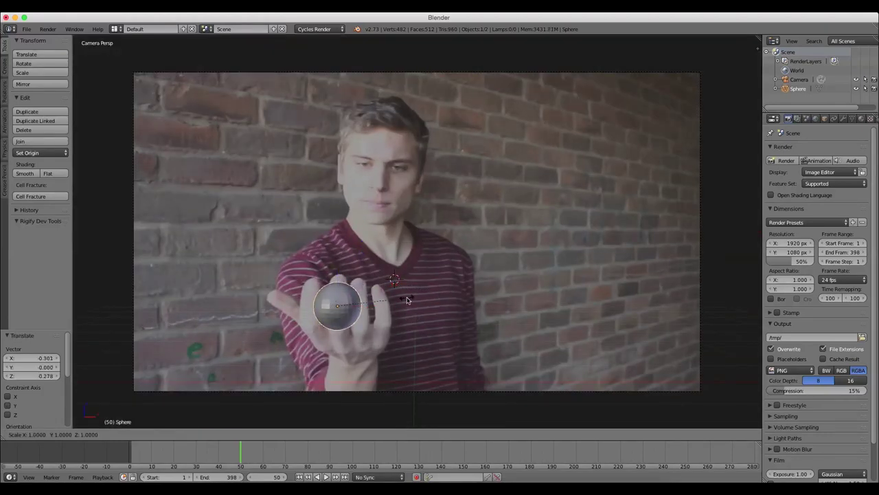
key(x)
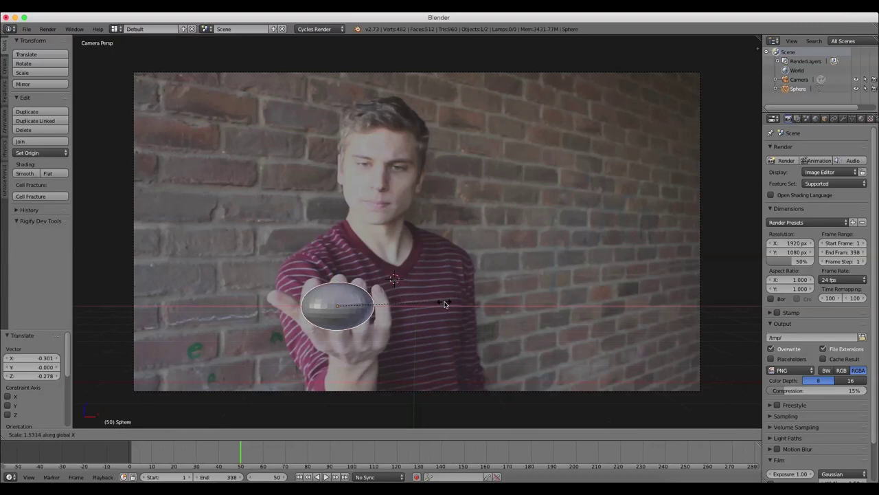
click(444, 303)
key(s)
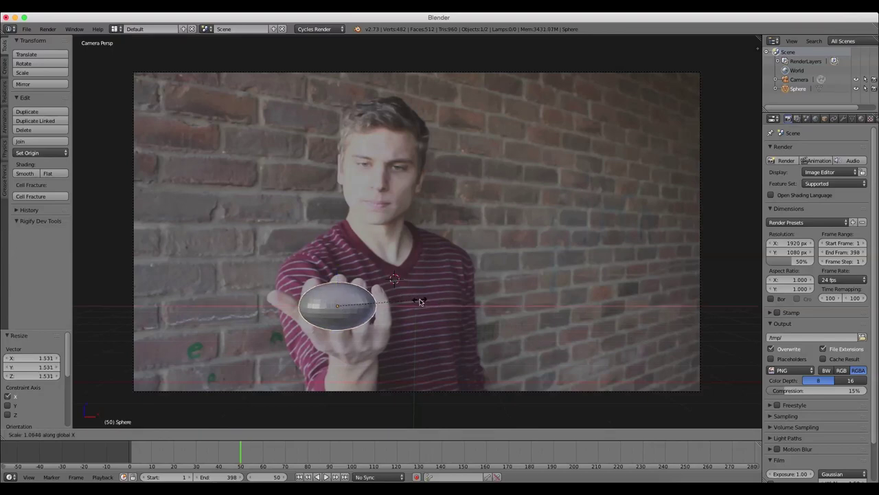
click(420, 303)
- Shrink the ellipsoid to about 0.9, nudge it down on the palm and widen it along X by about 1.14
key(s)
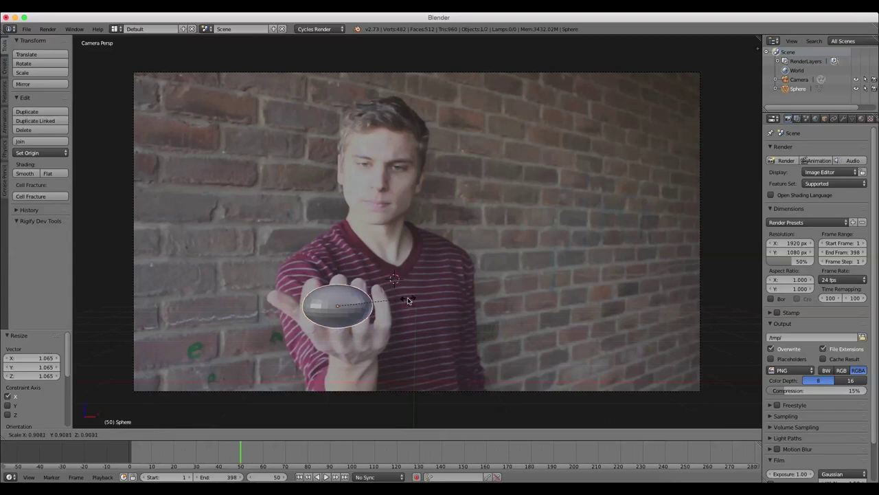
click(404, 300)
key(g)
click(405, 301)
key(s)
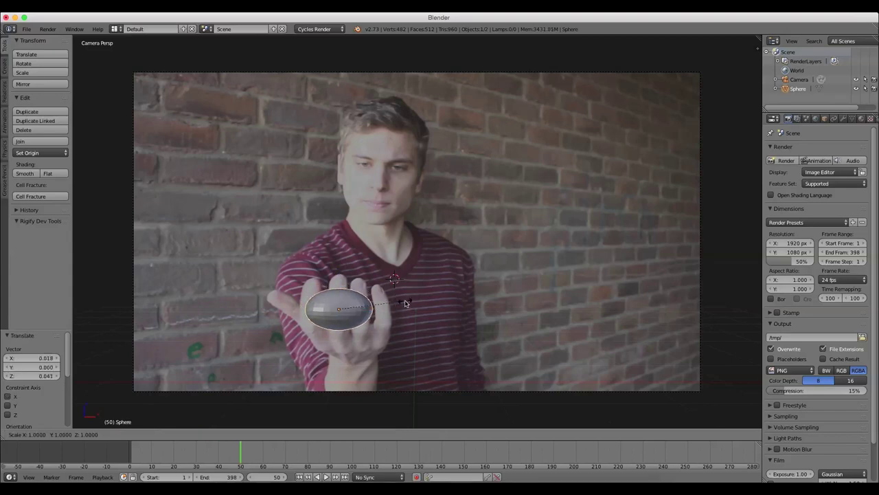
key(x)
click(413, 304)
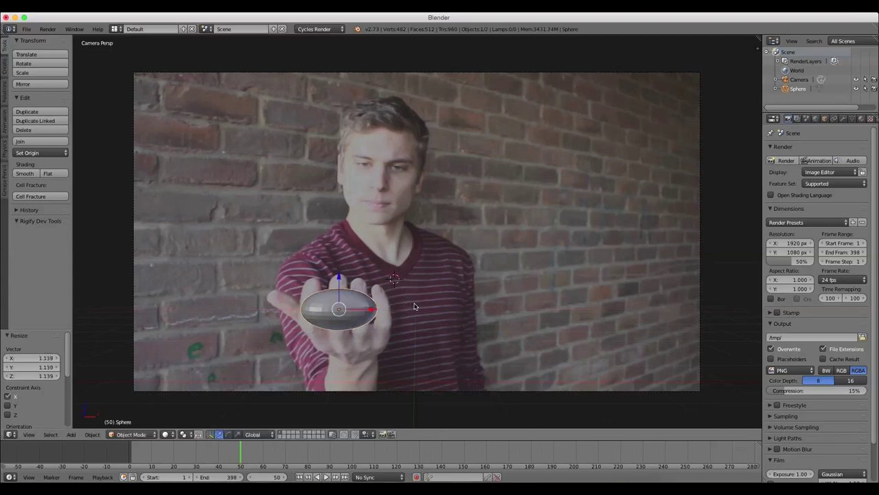
- Fine-tune the ellipsoid's fit on the palm with a slight rotation, small moves and a scale of about 1.03
key(r)
click(409, 311)
key(g)
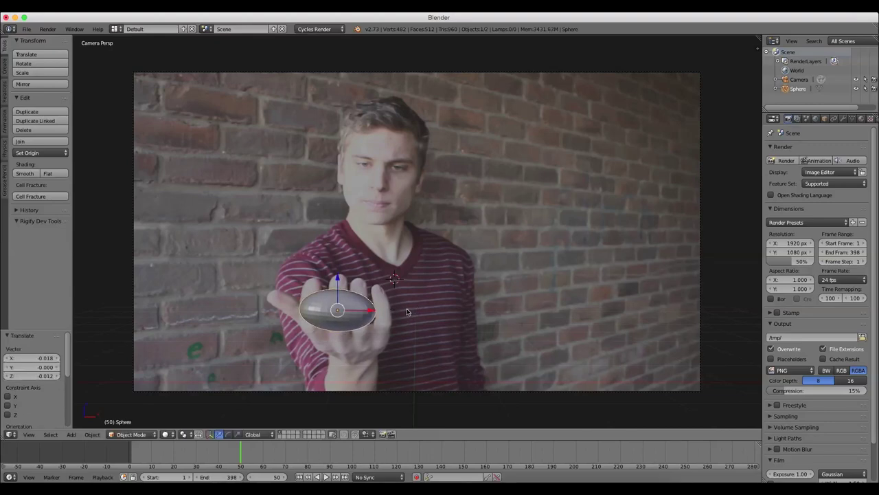
key(s)
click(371, 289)
key(g)
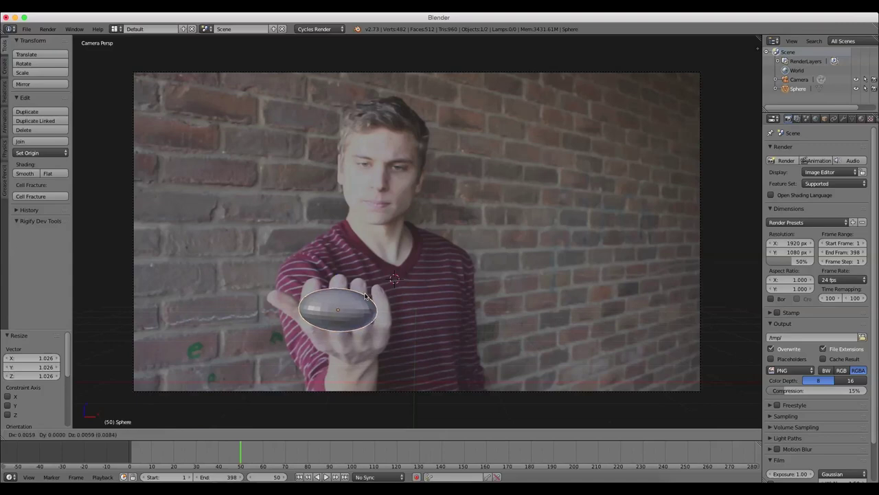
click(366, 295)
- Go to frame 65, move the ellipsoid down to follow the palm and rotate it about 2.5 degrees
shift+middle_drag(382, 282, 386, 258)
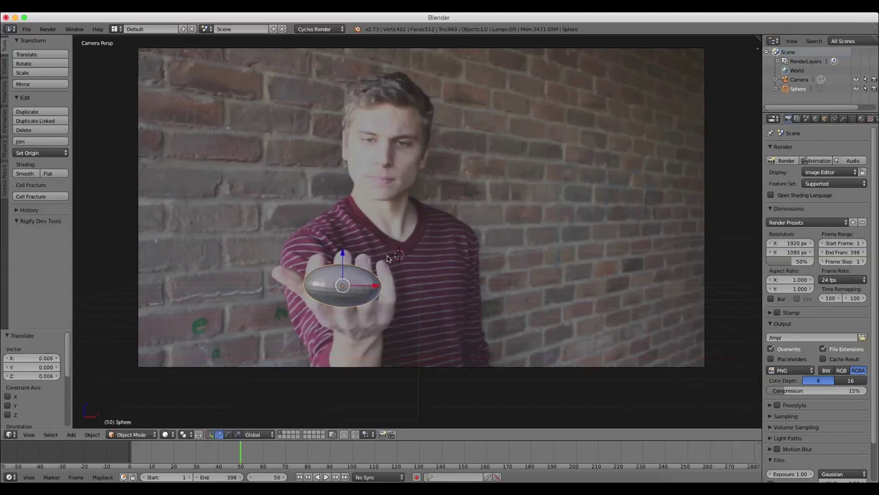
drag(222, 450, 274, 451)
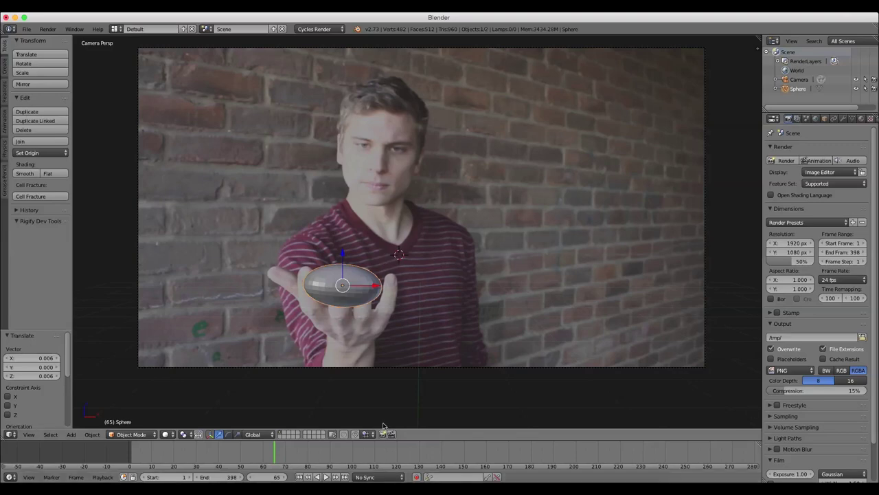
key(g)
click(366, 317)
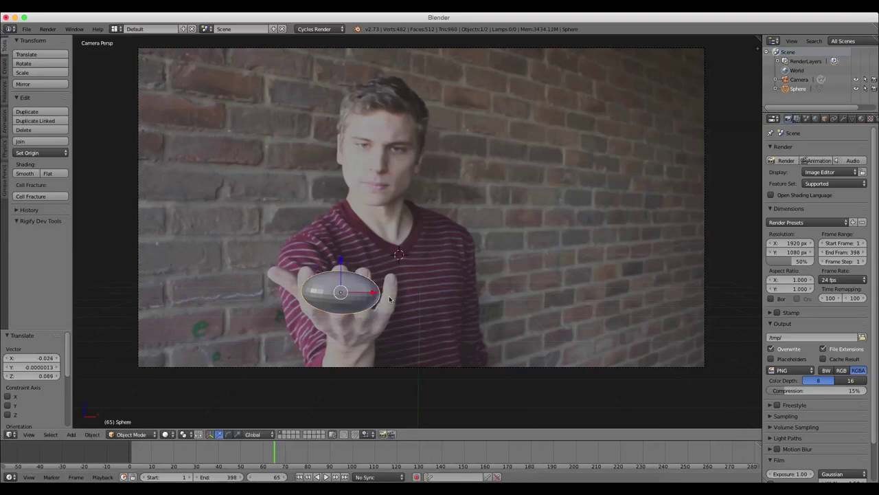
key(r)
click(390, 300)
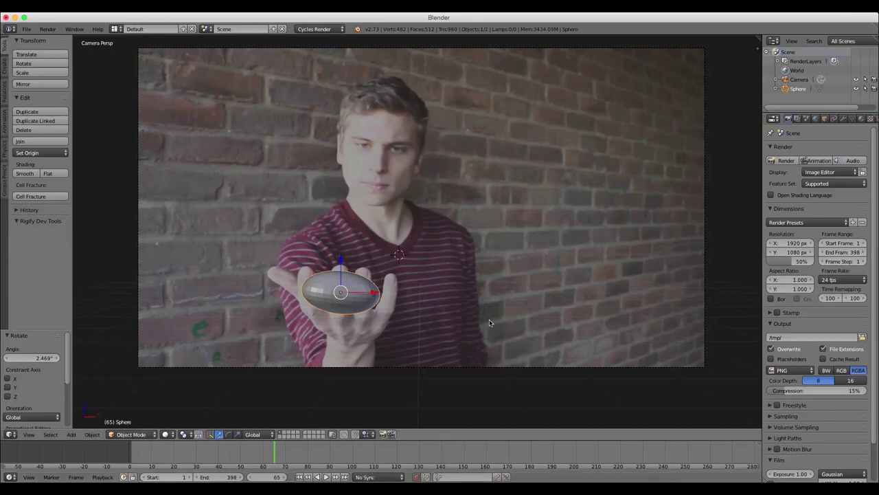
- With automatic keyframing on, key the ellipsoid at frame 60, moved onto the palm and rotated about 1.6 degrees
click(268, 457)
drag(266, 457, 262, 456)
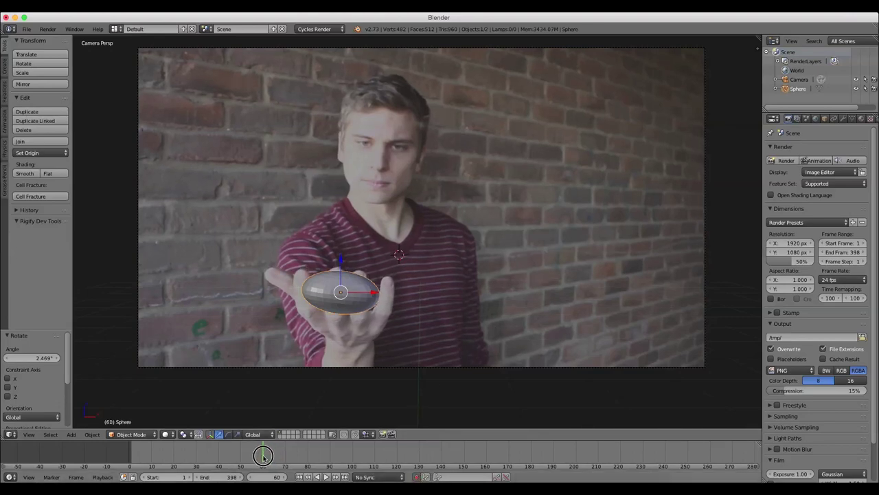
key(g)
click(373, 301)
key(r)
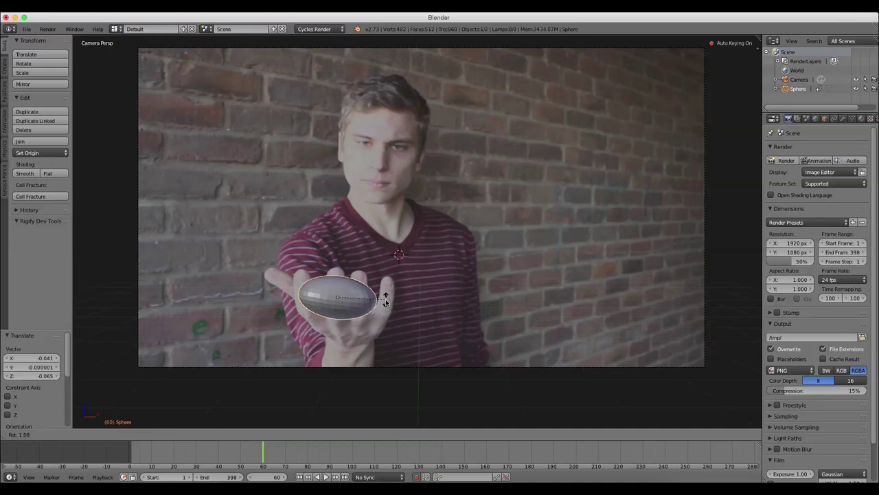
click(384, 302)
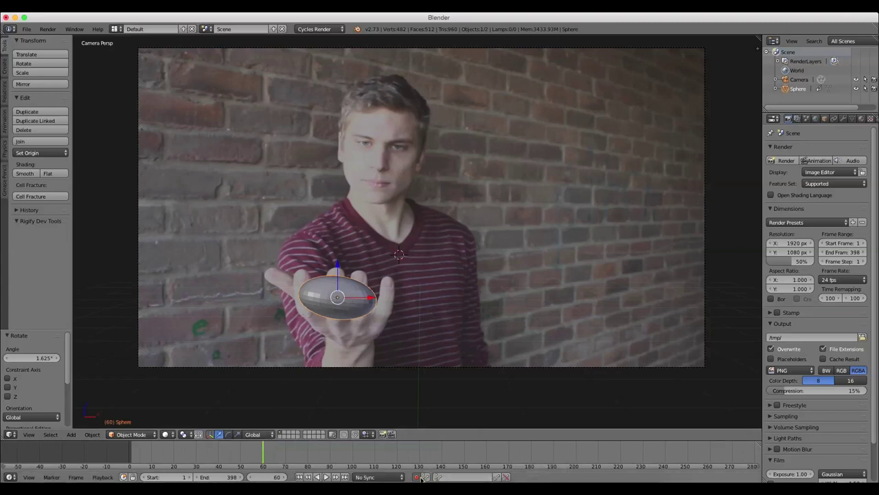
- Key the ellipsoid at frame 70, moving it to match the palm, rotating it about 6 degrees and tilting it with trackball rotation
click(266, 449)
drag(267, 449, 286, 449)
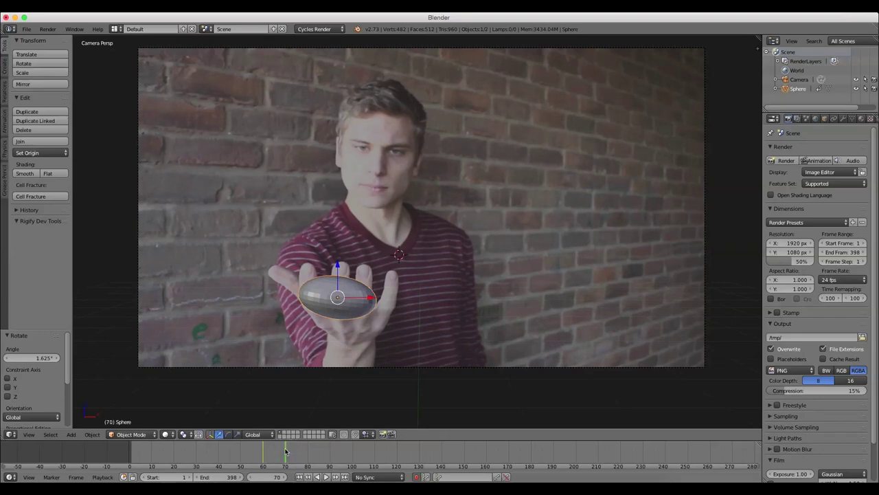
key(g)
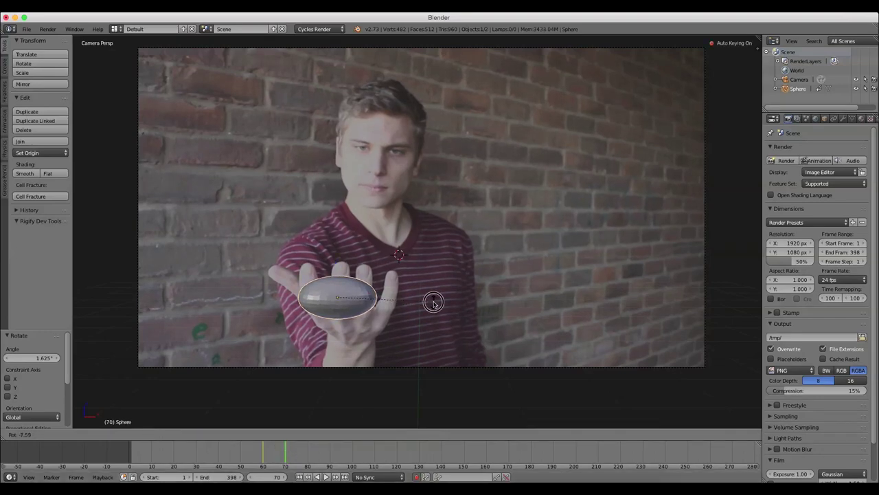
click(442, 300)
key(r)
click(441, 307)
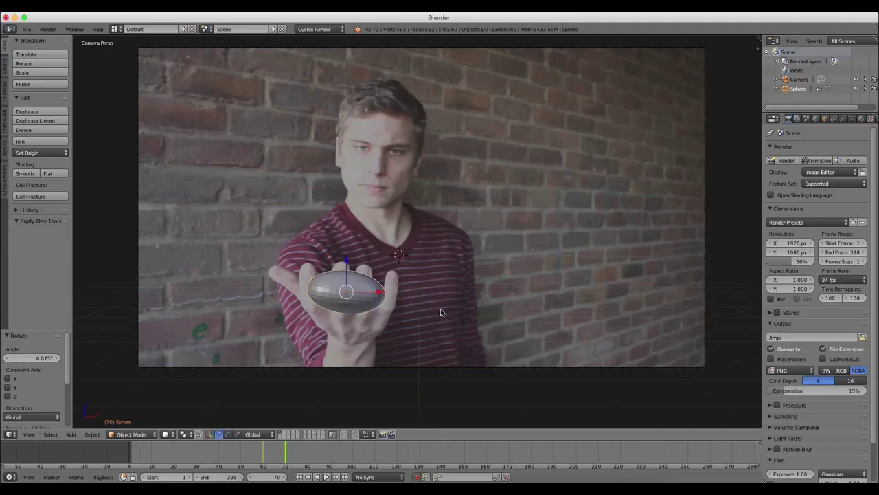
key(r)
click(401, 300)
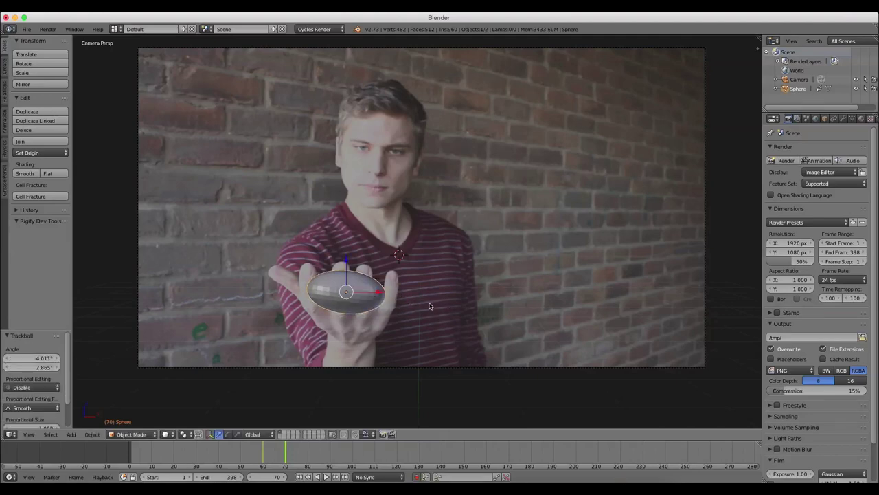
- Refine the ellipsoid's position on the palm at frame 70 with two small moves, the second about 0.024 in X and -0.018 in Z
key(g)
click(428, 303)
key(g)
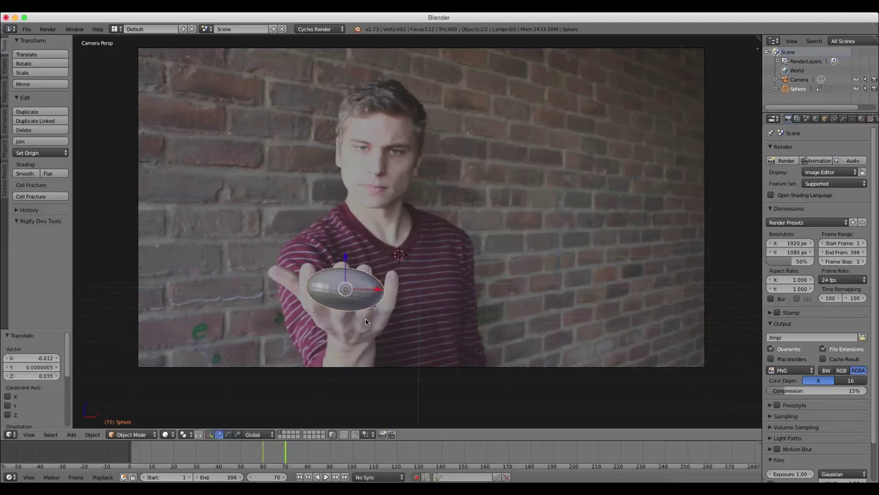
click(401, 285)
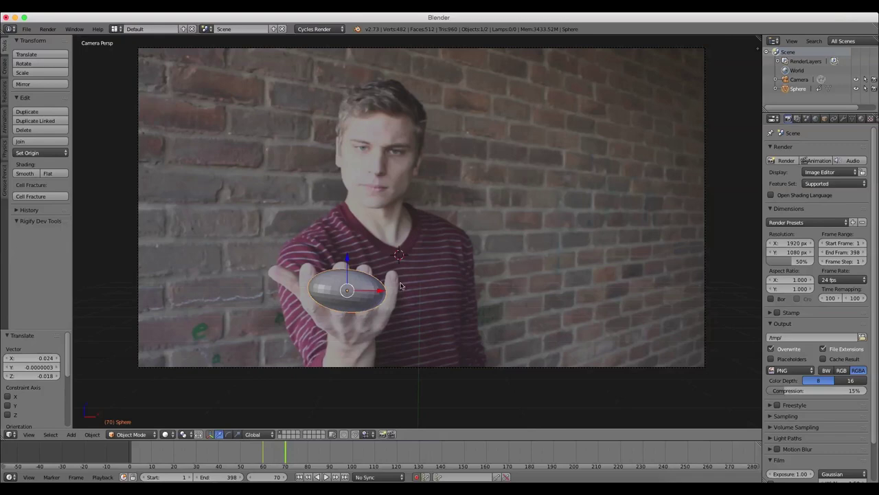
- Key the ellipsoid at frame 90, moving it onto the palm, rotating it about -9 degrees and tilting it with trackball rotation
click(329, 455)
key(g)
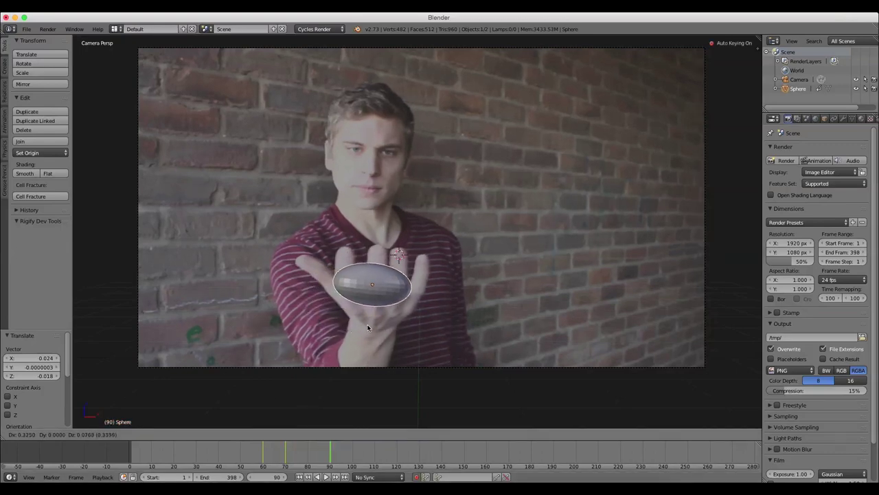
click(367, 326)
key(r)
click(452, 302)
key(r)
key(r)
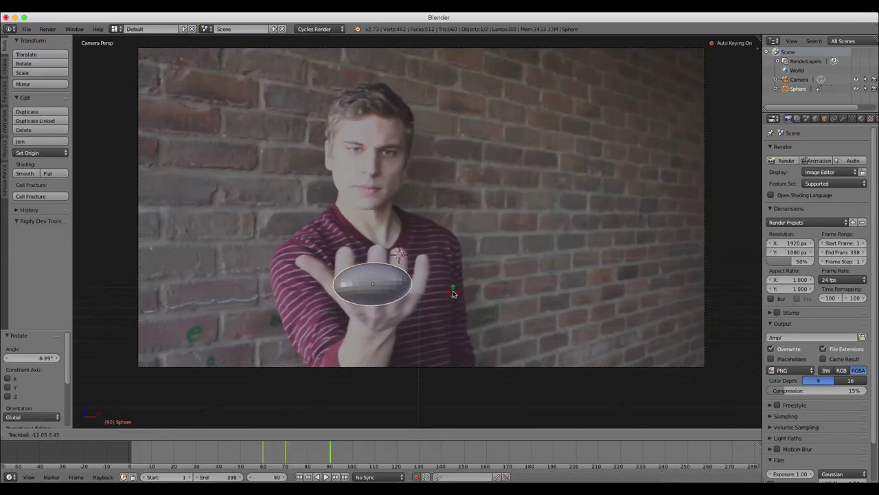
click(452, 294)
key(g)
click(459, 292)
key(r)
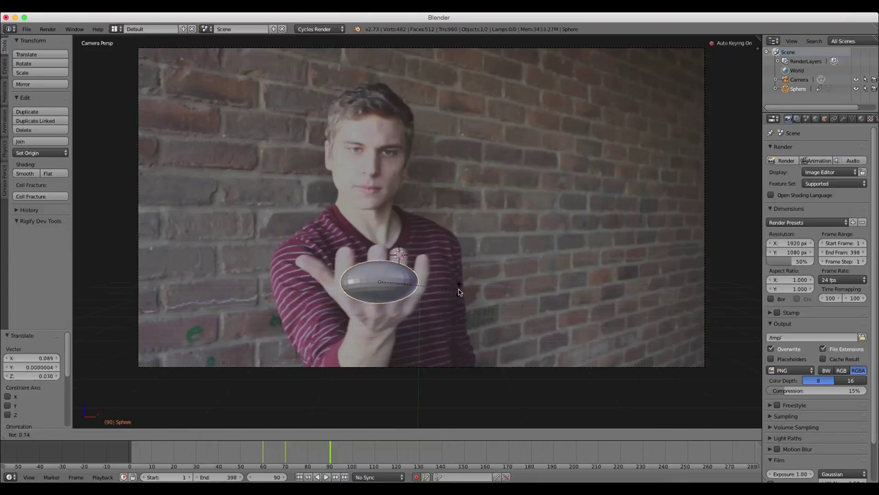
click(459, 292)
- Key the ellipsoid at frame 100, moving it onto the palm and tilting it by trackball rotation of about -5.7 and -6.9 degrees
click(353, 451)
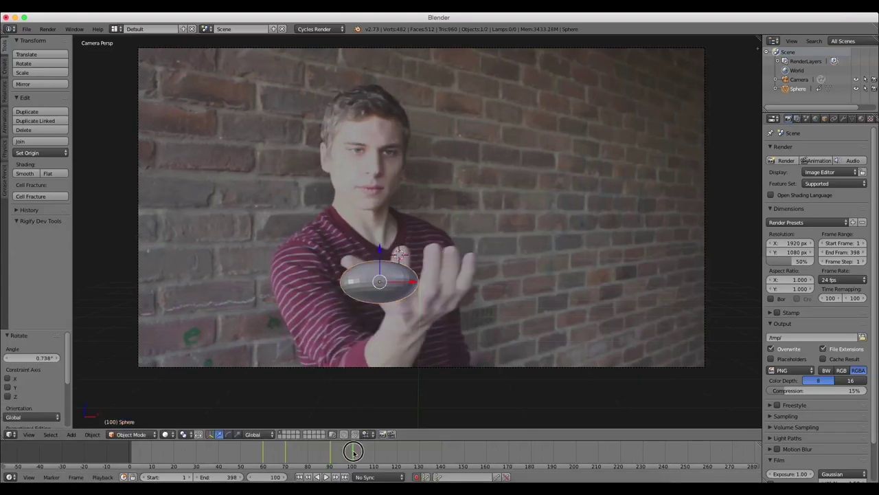
key(g)
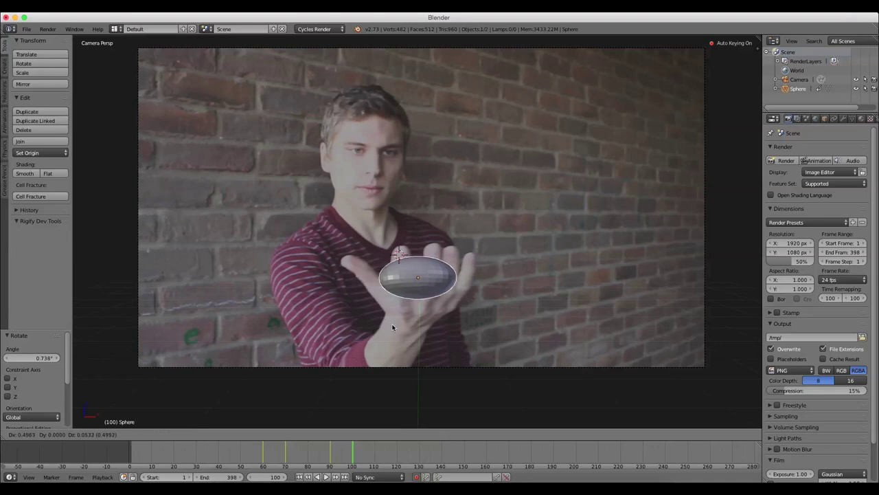
click(506, 304)
key(r)
key(r)
click(500, 300)
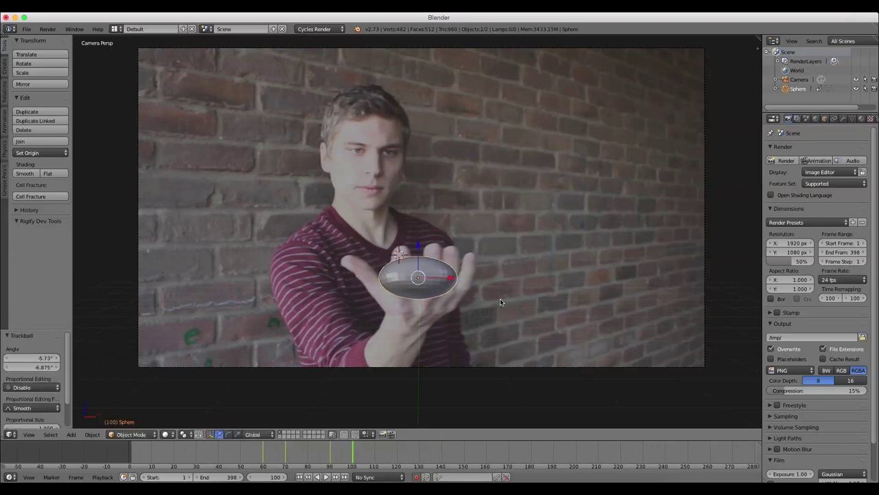
key(g)
click(502, 301)
- Key the ellipsoid at frame 120, moving it over to the hand, rotating it about -3.1 degrees and tilting it with trackball rotation
drag(380, 459, 396, 454)
key(g)
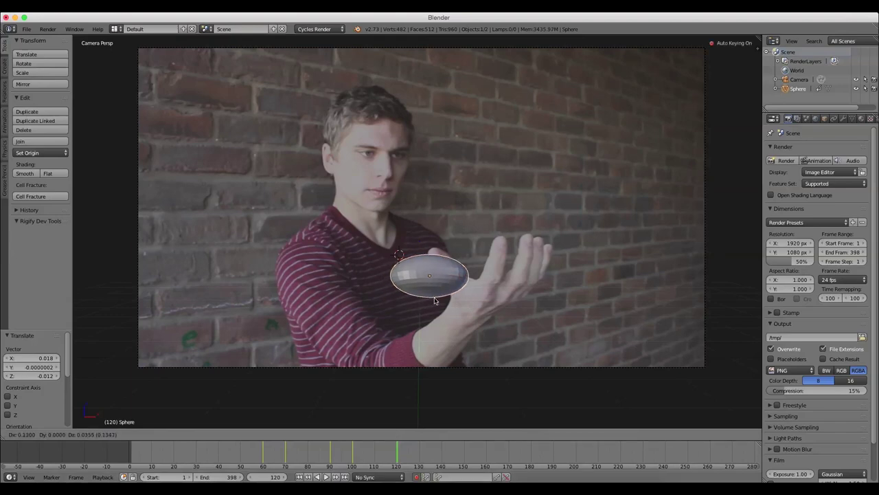
click(486, 297)
key(r)
click(550, 292)
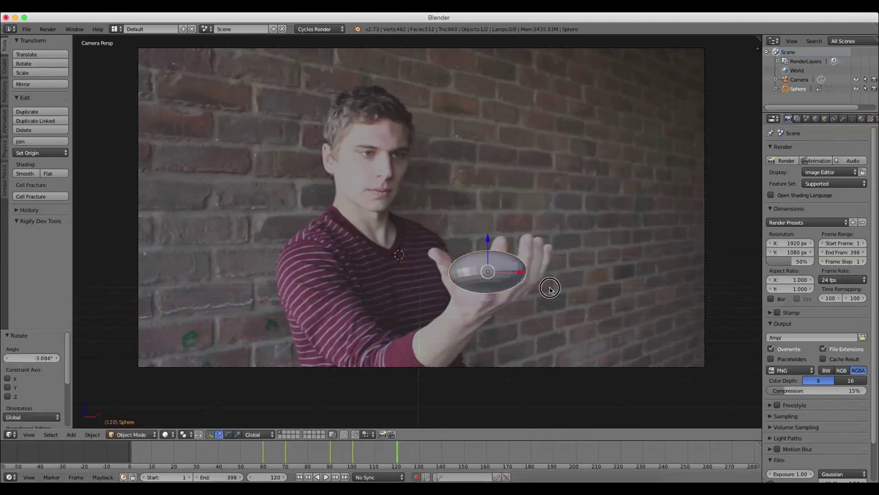
key(r)
key(r)
click(536, 289)
- Refine the frame 120 fit with moves of about 0.071 and 0.047 in X, plus a slight rotation between them
key(g)
click(539, 288)
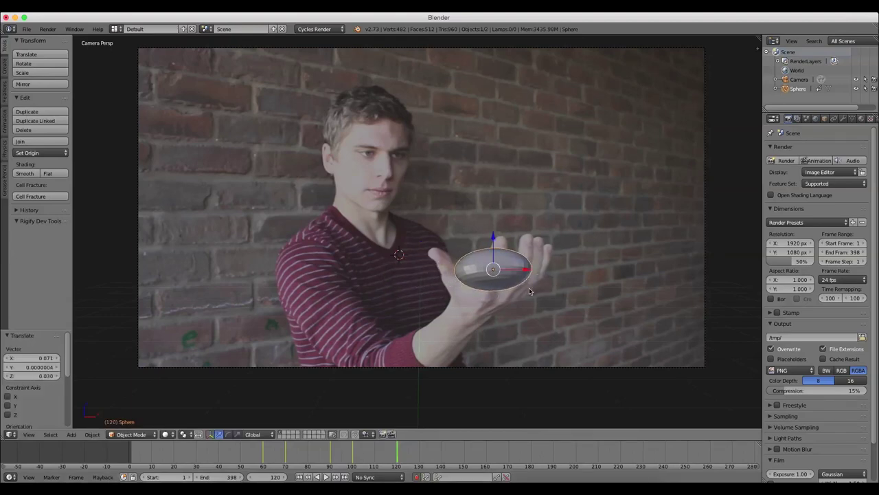
key(r)
click(528, 287)
key(g)
click(531, 285)
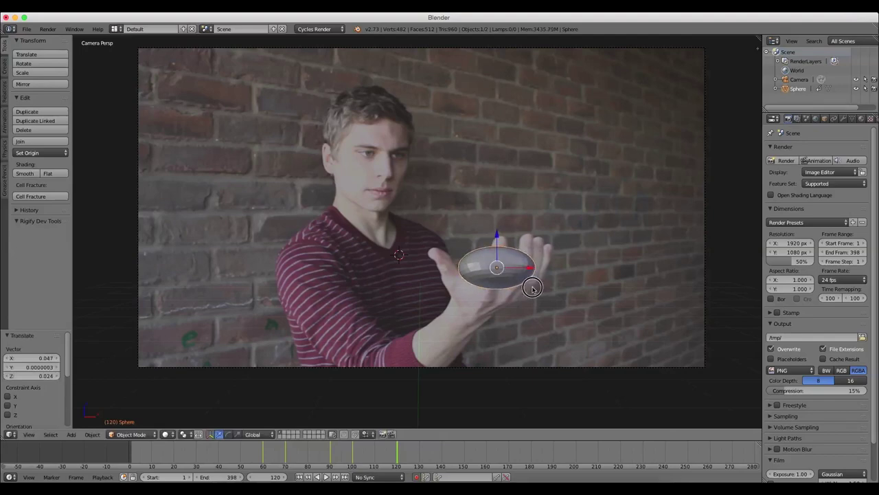
- Key the ellipsoid at frame 140, moving it to the palm, rotating it about 1.5 degrees, scaling it down slightly and adjusting its trackball tilt
click(441, 459)
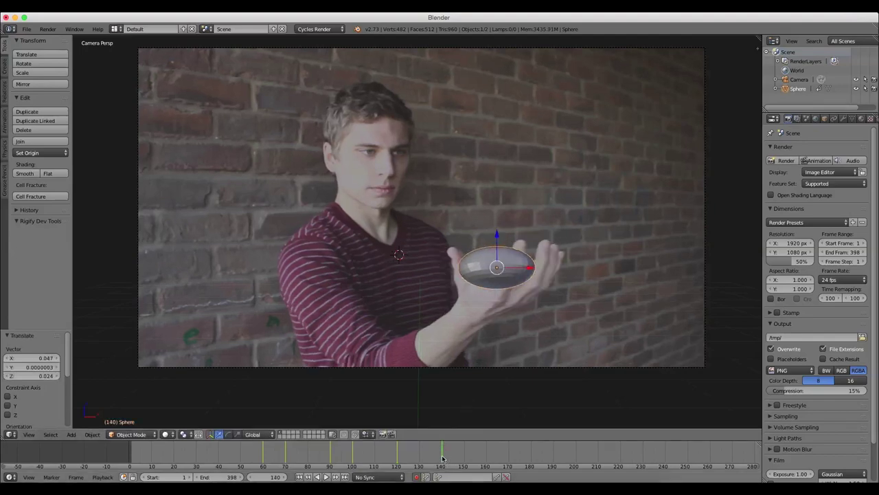
key(g)
click(504, 334)
key(s)
click(551, 331)
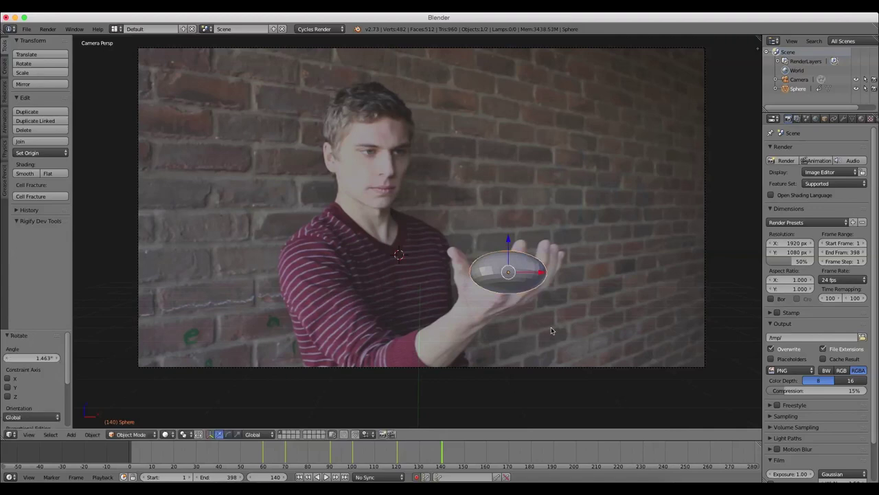
key(s)
click(584, 312)
key(r)
key(r)
click(583, 313)
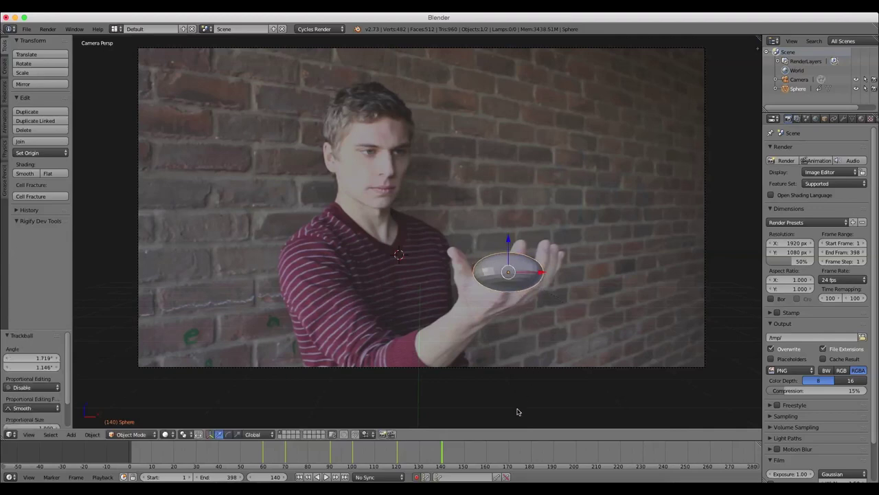
- Key the ellipsoid at frame 160, moving it about -1.217 in X onto the palm, rotating it about 6.4 degrees and nudging it into place
click(487, 451)
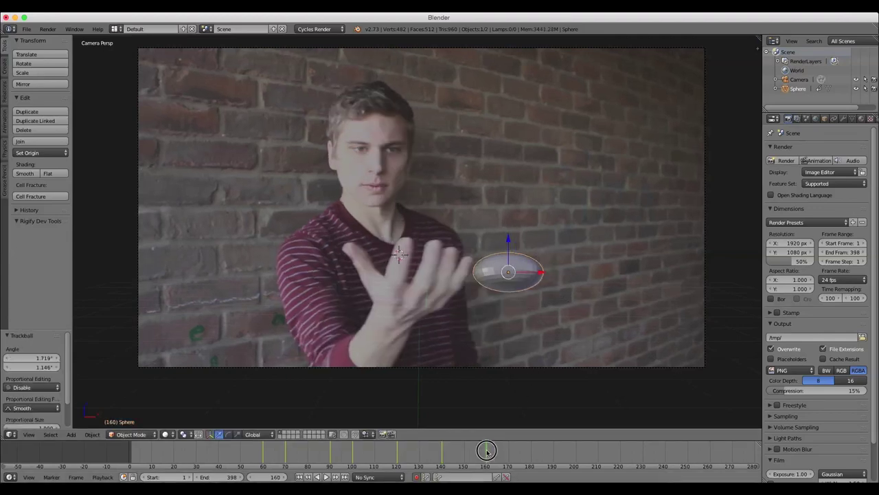
key(g)
click(436, 309)
key(r)
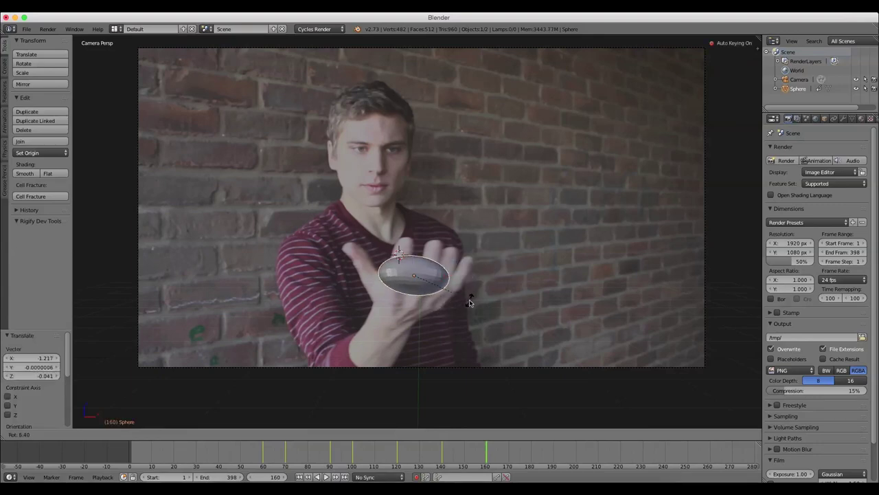
click(468, 301)
key(g)
click(465, 300)
key(r)
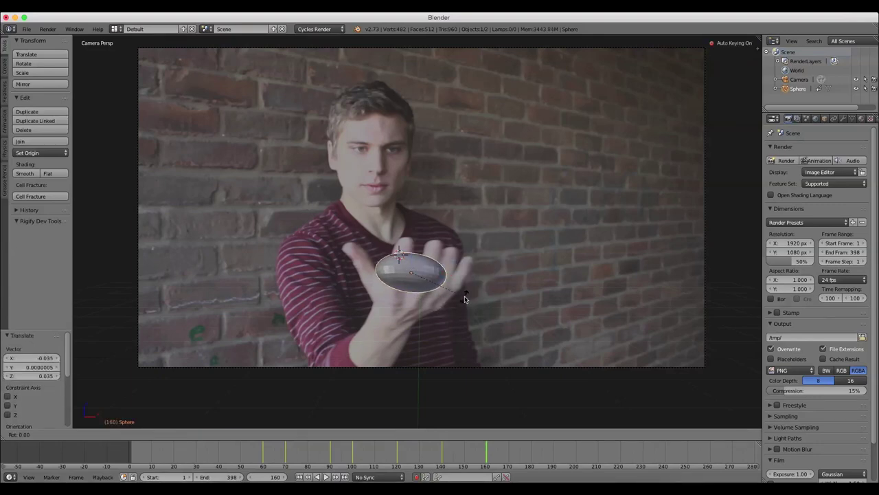
click(465, 303)
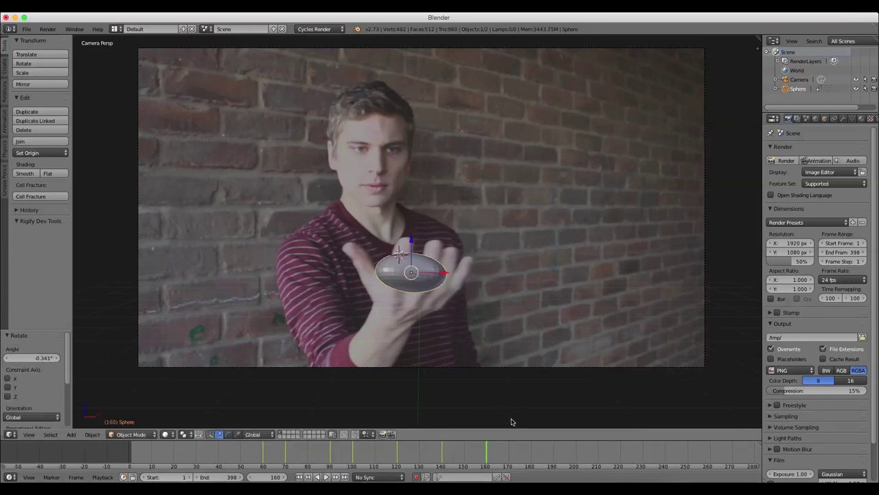
- Key the ellipsoid at frame 180, moving it onto the palm, rotating it about 1.7 degrees and nudging it about -0.035 in Z
click(531, 455)
key(g)
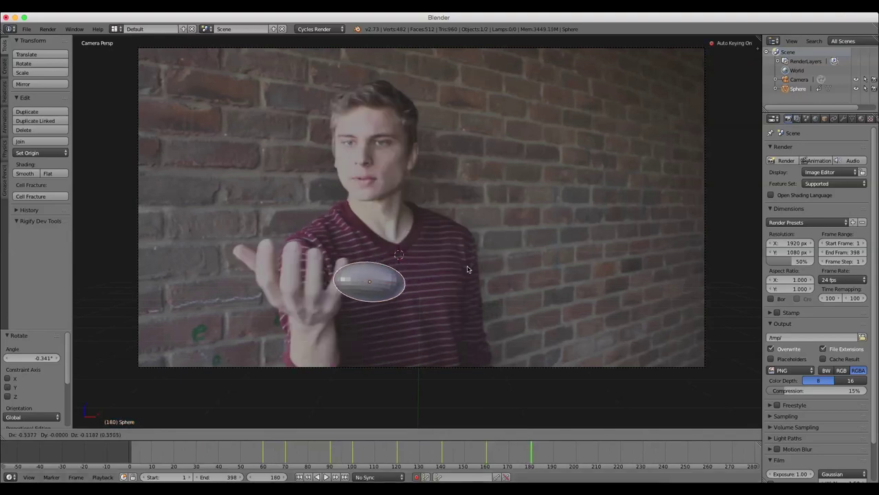
click(404, 261)
key(r)
click(402, 266)
key(g)
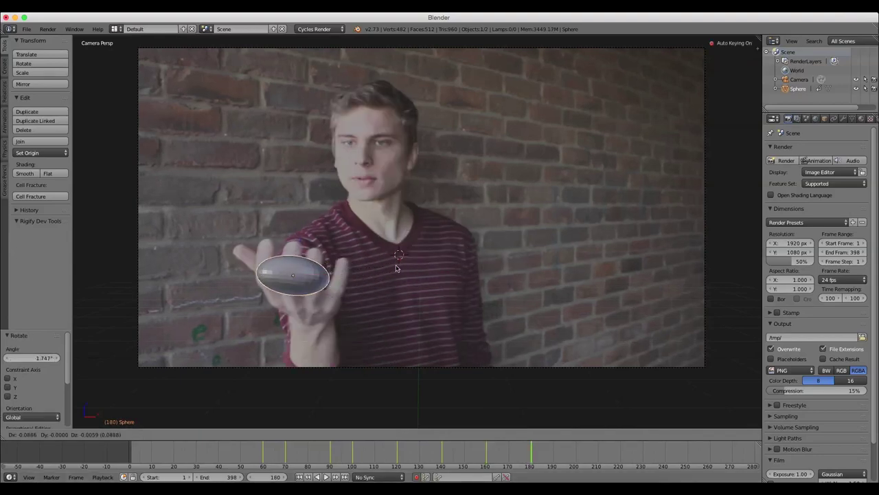
click(404, 270)
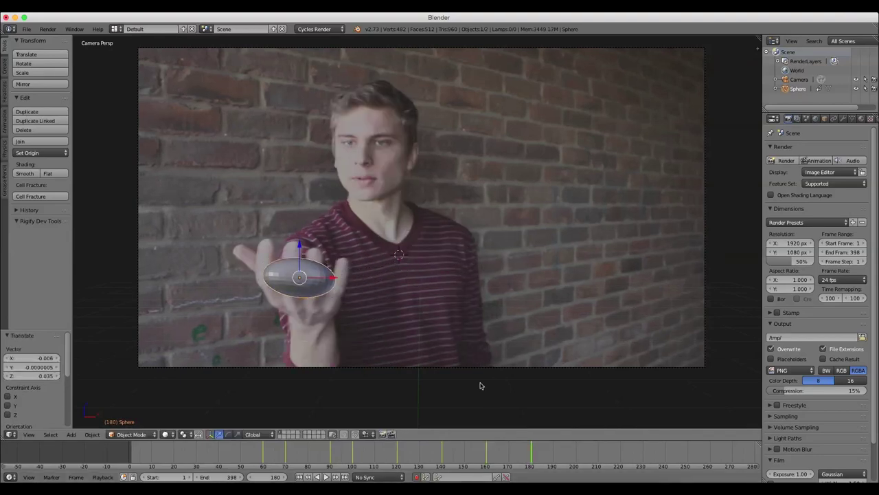
- Key the ellipsoid at frame 200, moving it about -0.768 in X and tilting it to the palm with two trackball rotations
click(574, 455)
key(g)
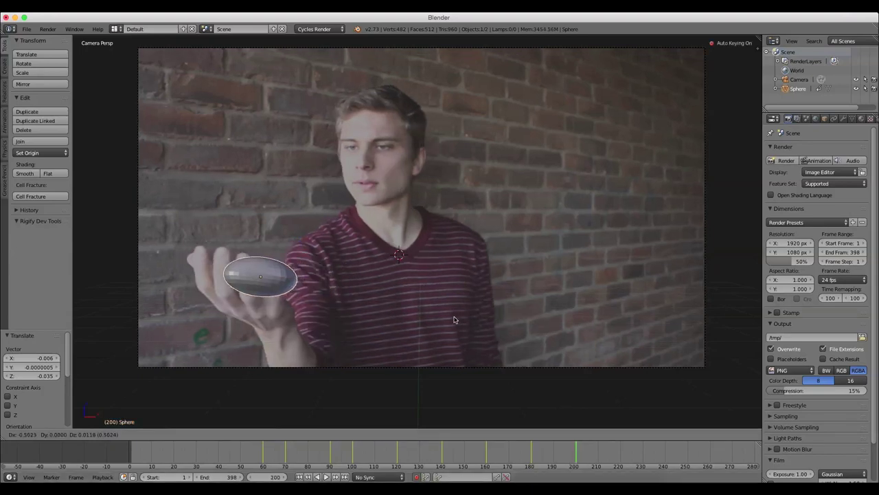
click(447, 321)
key(r)
key(r)
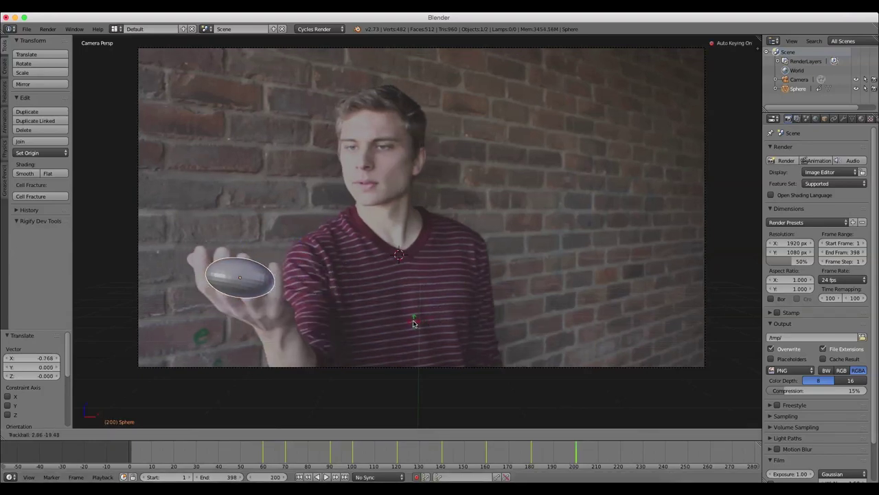
click(410, 322)
key(r)
key(r)
click(407, 327)
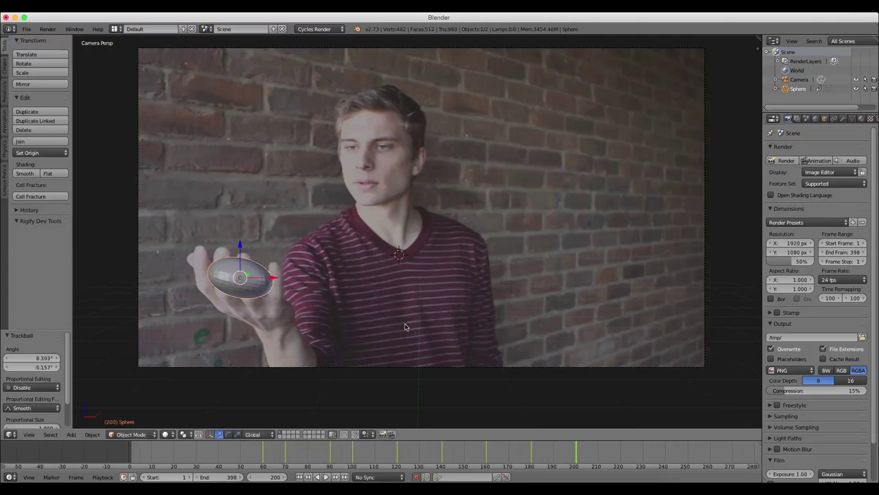
- Refine the frame 200 fit by lowering the ellipsoid, rotating it about 0.17 degrees and nudging it 0.006 in X and 0.012 in Z
key(g)
click(404, 332)
key(r)
click(403, 331)
key(g)
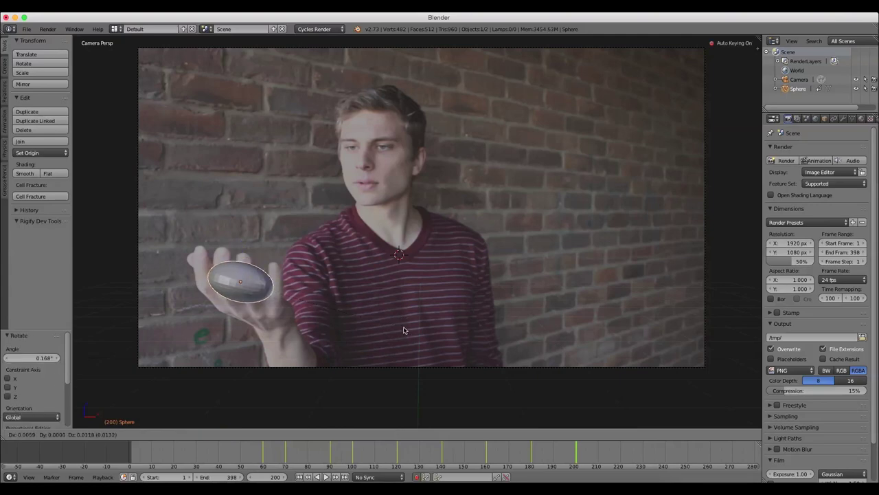
click(405, 331)
- Key the ellipsoid at frame 221, moving it about 0.786 in X onto the palm and tilting it about 16 degrees with trackball rotation
click(623, 454)
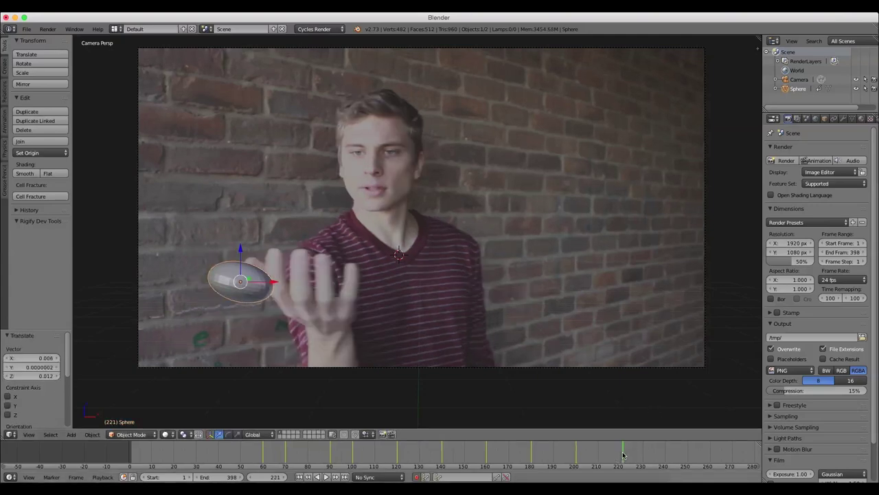
key(g)
click(427, 337)
key(r)
key(r)
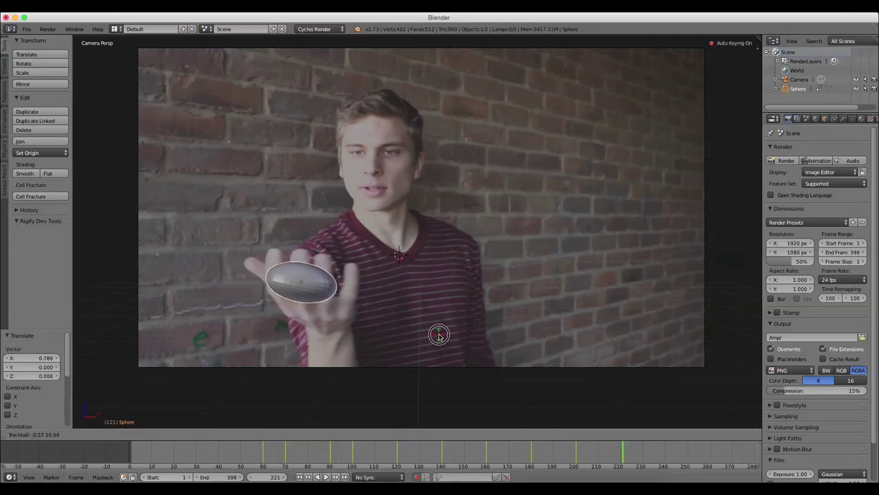
click(439, 336)
- Refine the frame 221 fit with a small move and successive rotations, the first about 2.8 degrees and the last about -3.6 degrees
key(g)
click(442, 338)
key(r)
click(438, 342)
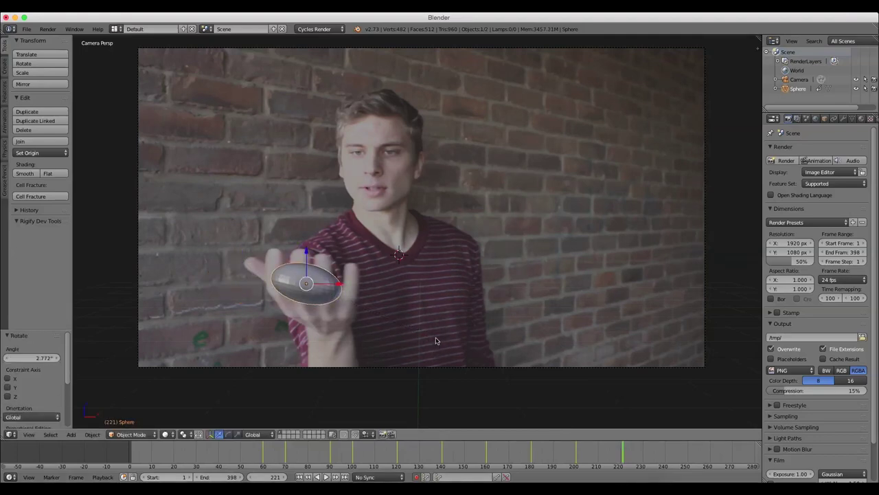
key(r)
click(437, 345)
key(r)
click(430, 309)
- Key the ellipsoid at frame 240, moving it onto the palm and rotating it about -11.5 degrees, plus a further -1.1 degrees
scroll(632, 467, right, 4)
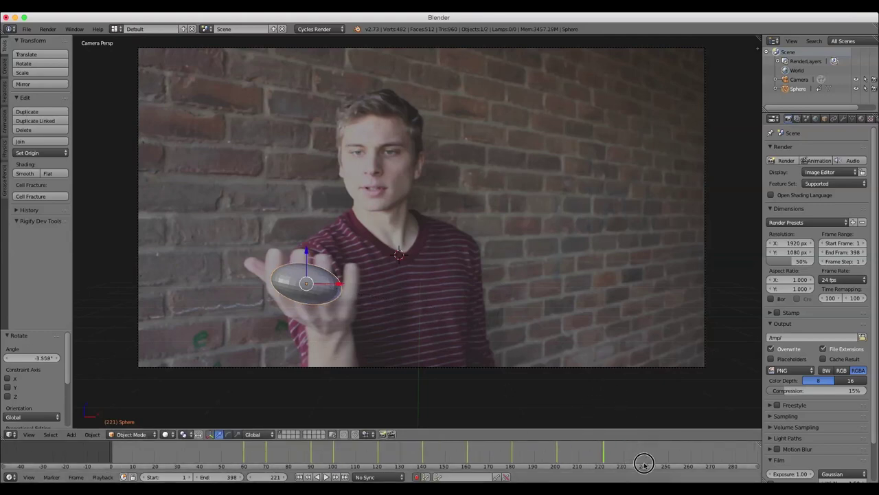
click(566, 446)
key(g)
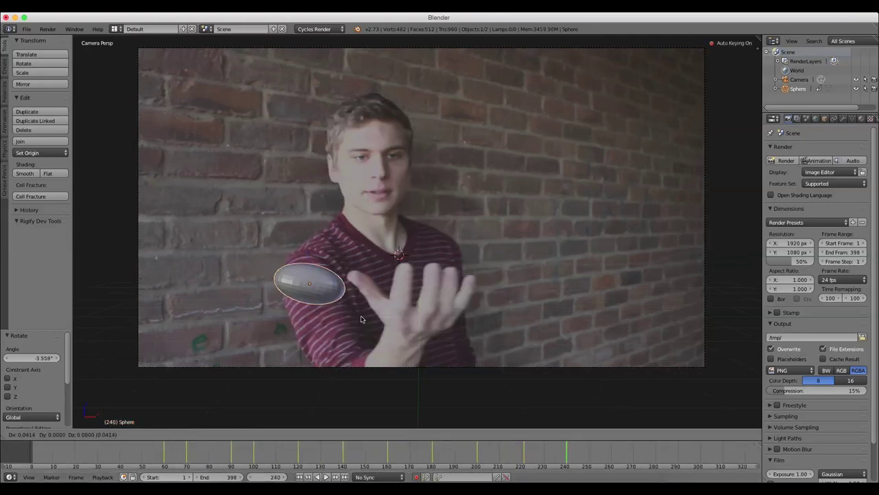
click(487, 316)
key(r)
click(487, 304)
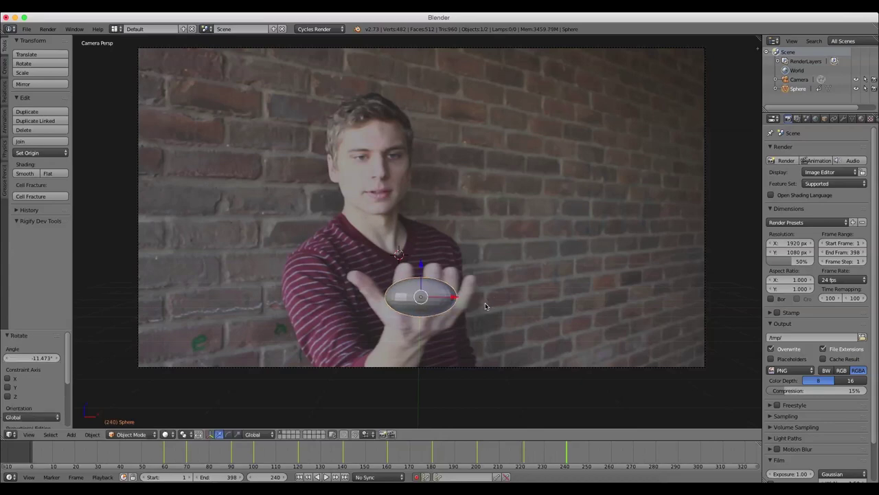
key(r)
click(489, 305)
- Refine the frame 240 fit with a small move, a trackball tilt of about -1.1 and 9.2 degrees, and a 0.1 degree rotation
key(g)
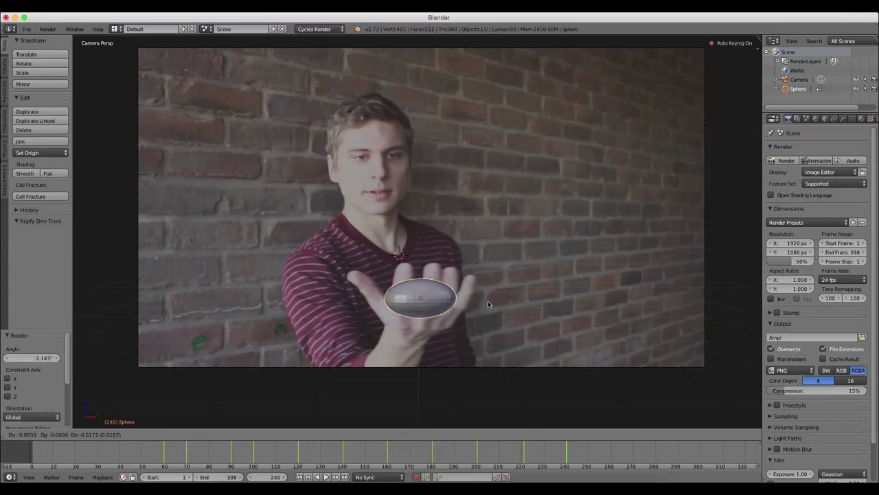
click(488, 303)
key(r)
key(r)
click(495, 299)
key(r)
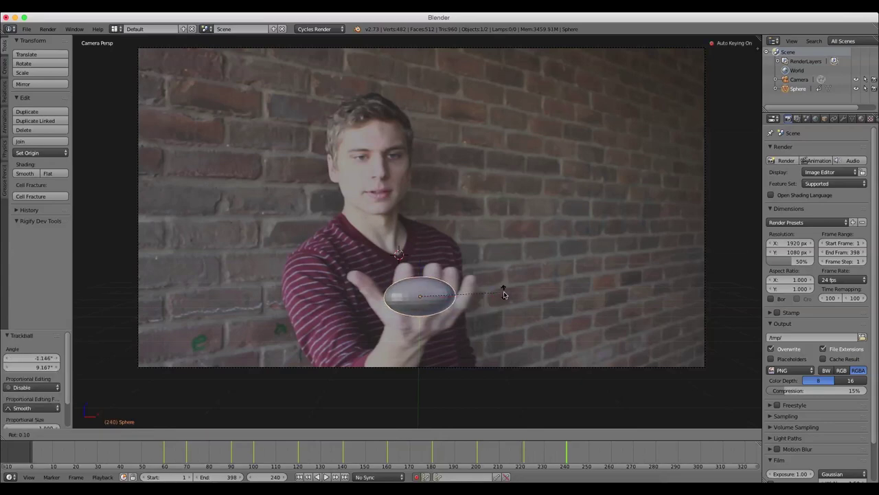
click(505, 292)
- Key the ellipsoid at frame 260, tilting it about -5.2 and 22.9 degrees by trackball, moving it onto the palm and rotating it about 5.1 degrees
click(610, 452)
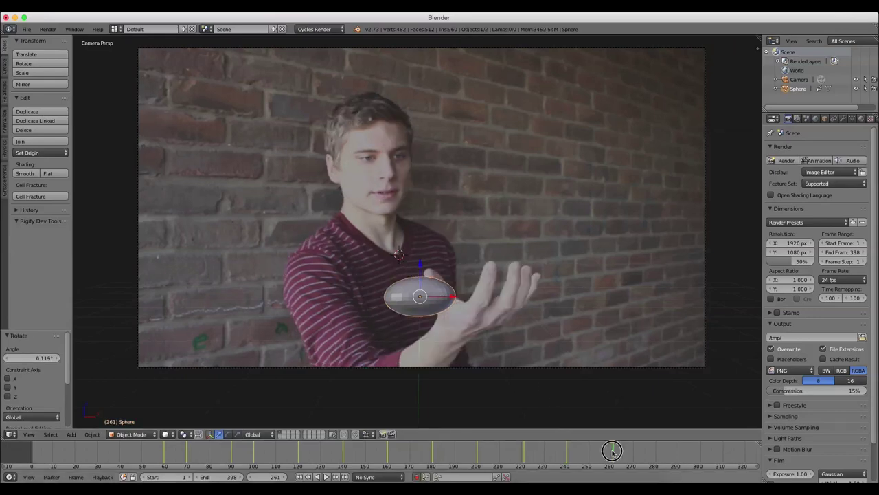
key(r)
key(r)
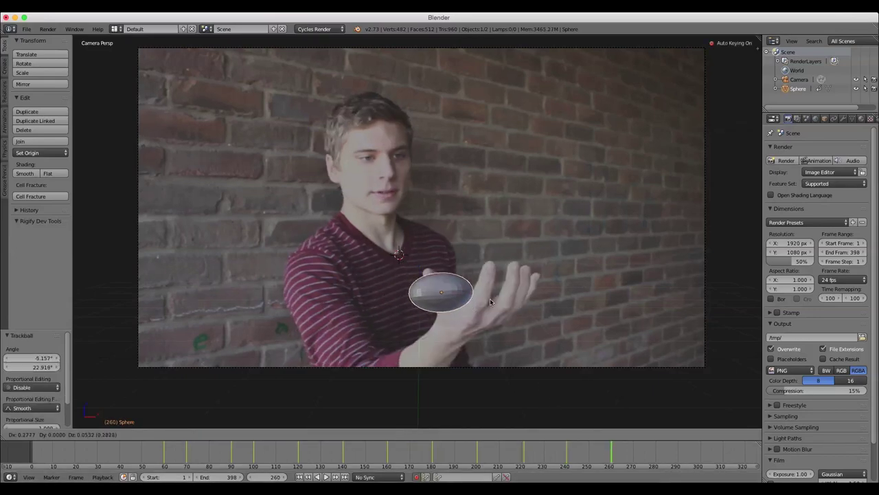
click(539, 304)
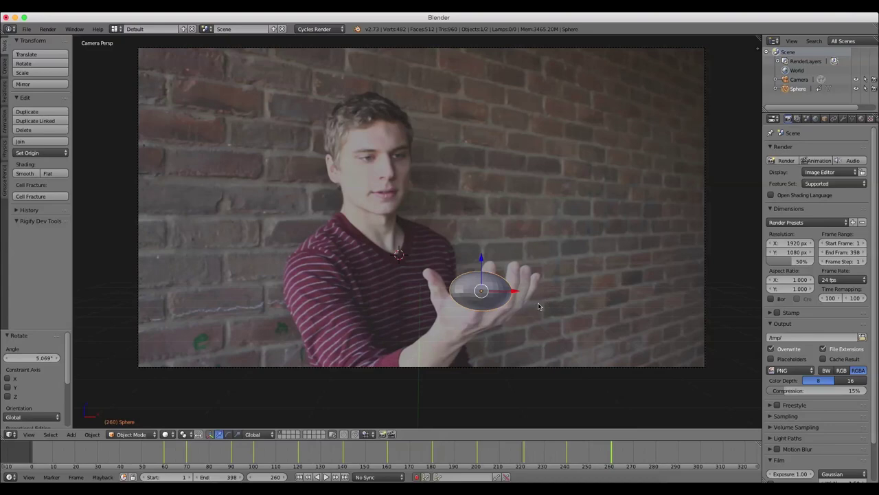
- Refine the ellipsoid's tilt at frame 260 with trackball rotations of about -2.9 and -1.7 degrees, plus a further 1.7 and 0.6 degrees
key(r)
key(r)
click(535, 303)
key(r)
key(r)
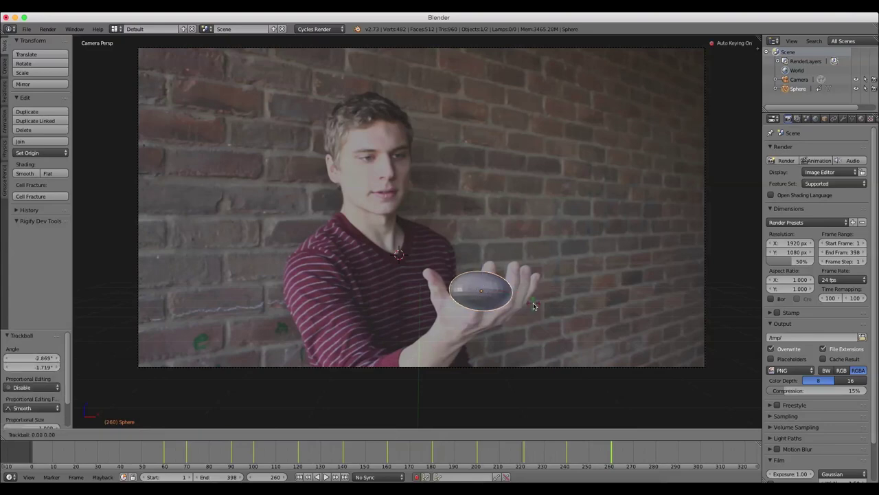
click(534, 306)
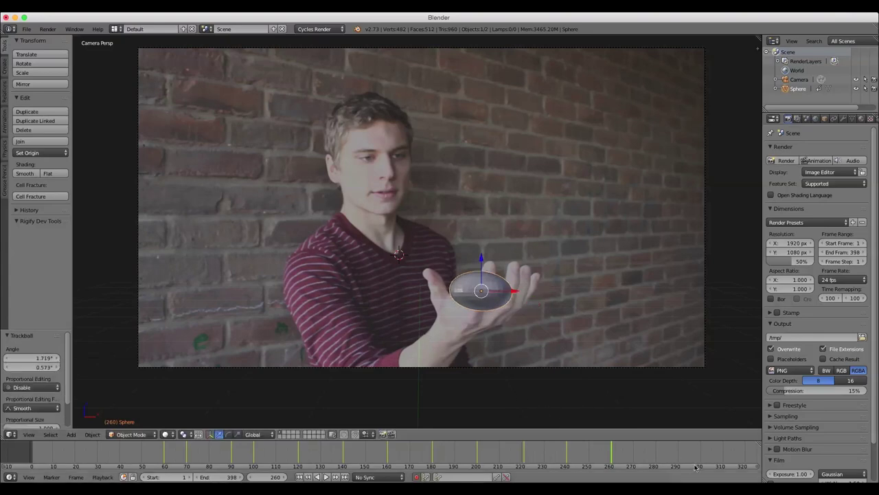
- Key the ellipsoid at frame 279, tilting it about -0.6 and -7.4 degrees by trackball, moving it onto the palm and rotating it about -1.8 degrees
click(654, 450)
drag(655, 450, 653, 448)
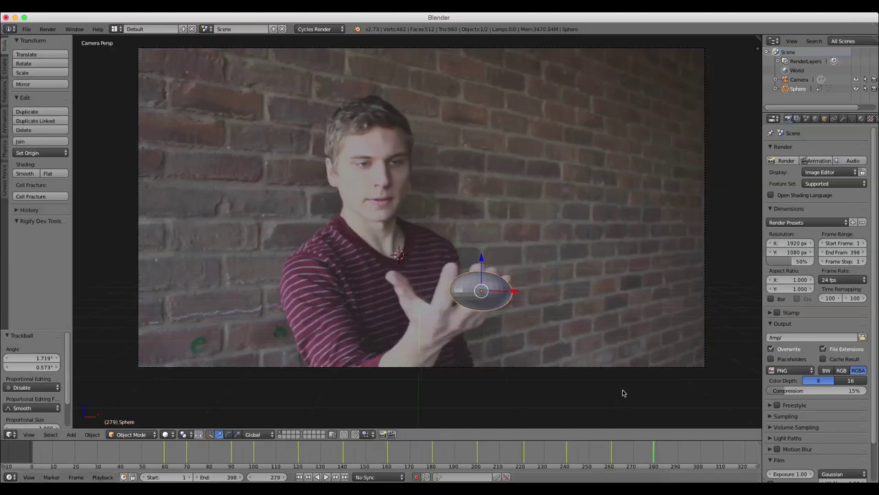
key(r)
key(r)
click(587, 340)
key(r)
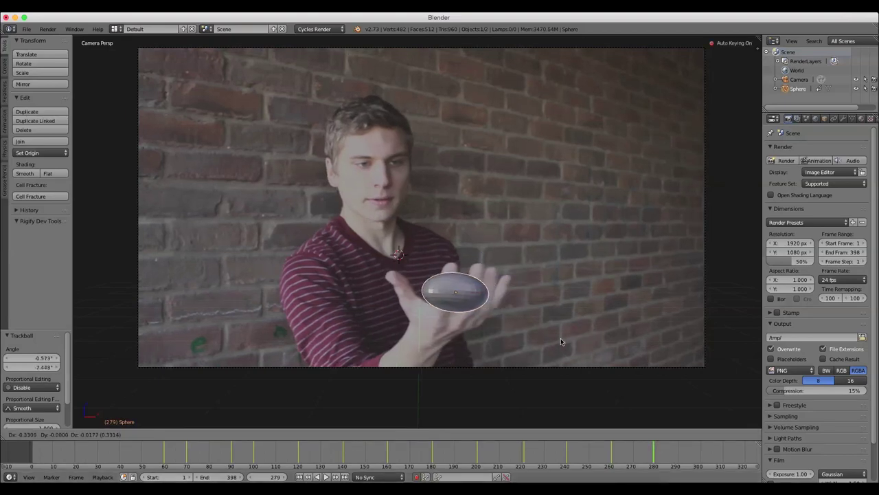
click(571, 323)
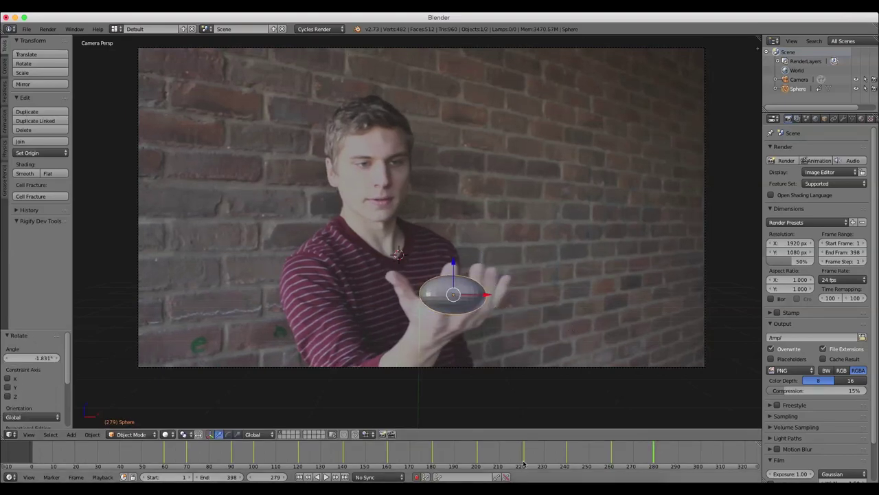
- Refine the ellipsoid's tilt at frame 279 with a trackball rotation of about -1.1 and -6.3 degrees
middle_drag(755, 465, 646, 465)
key(r)
key(r)
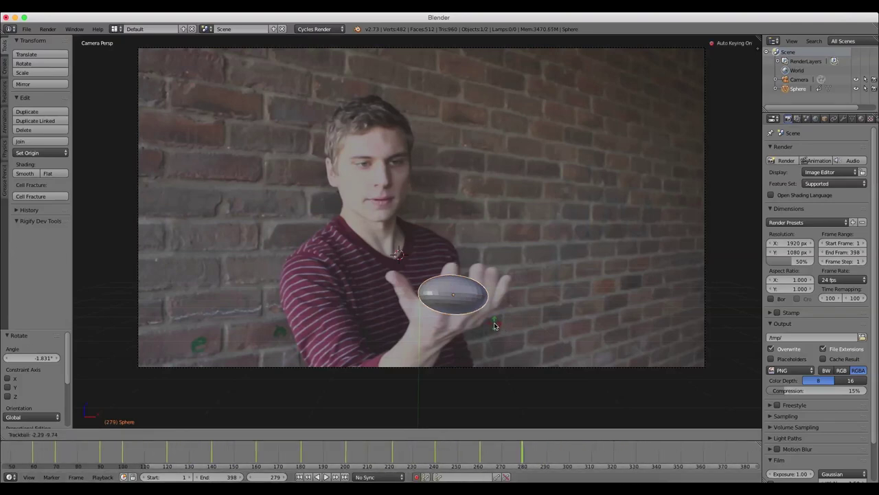
click(498, 325)
- Key the ellipsoid at frame 300, moving it about -1.199 in X onto the palm and tilting it slightly with trackball rotation
click(569, 451)
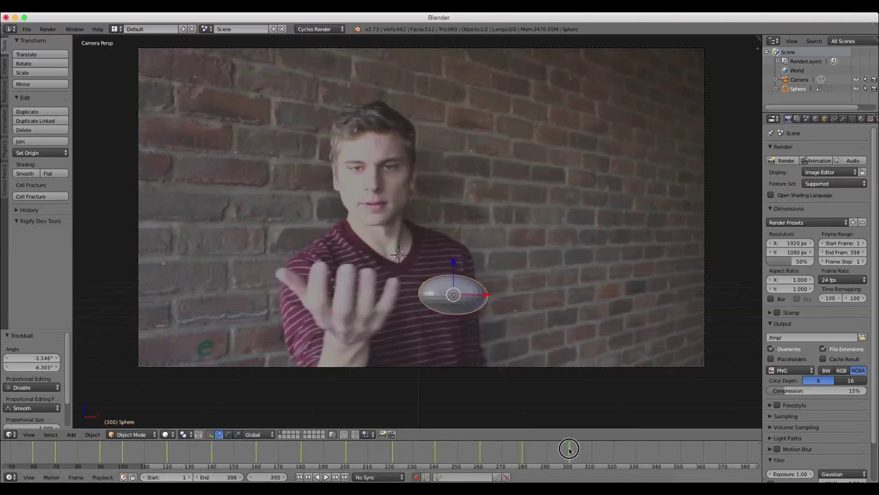
key(r)
key(r)
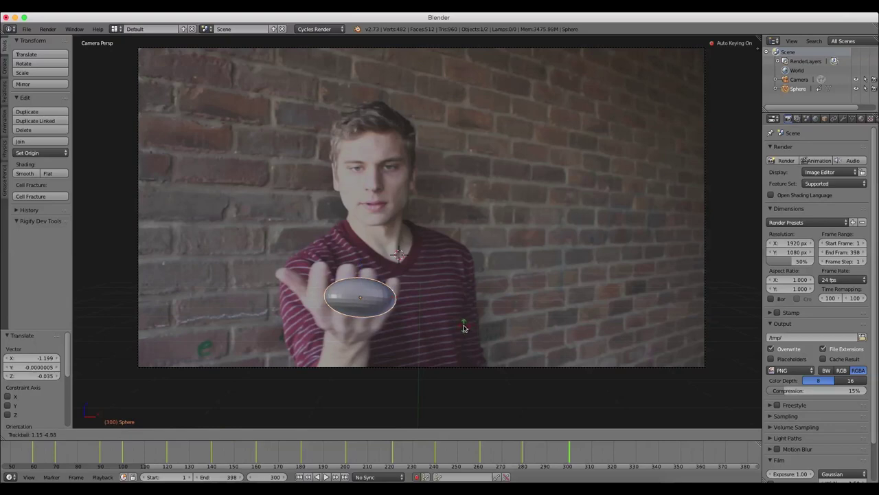
click(458, 328)
- Refine the frame 300 fit by moving the ellipsoid about -0.219 in X, rotating it slightly and scaling it by about 1.073
key(g)
click(442, 320)
key(r)
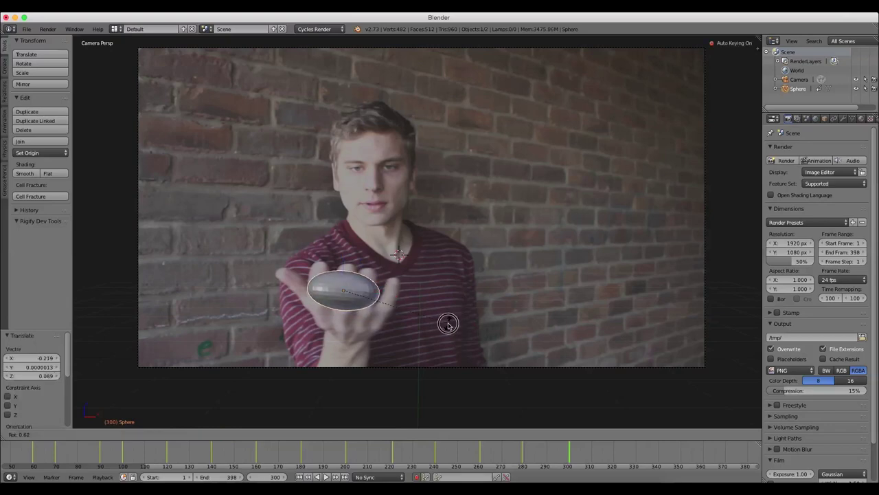
click(448, 324)
key(s)
click(457, 327)
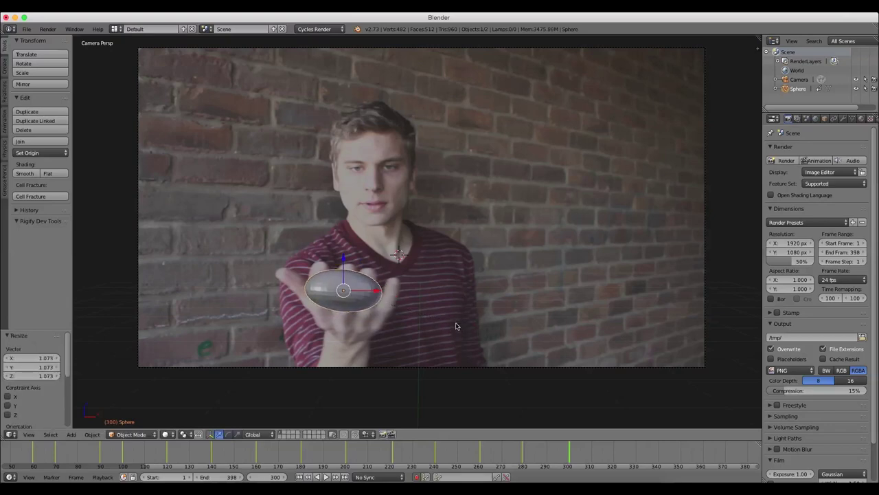
- Key the ellipsoid at frame 320, moving it about -0.8 in X onto the palm, with trackball tilts of about -1.1/-20.6 and 2.3/3.4 degrees
click(613, 455)
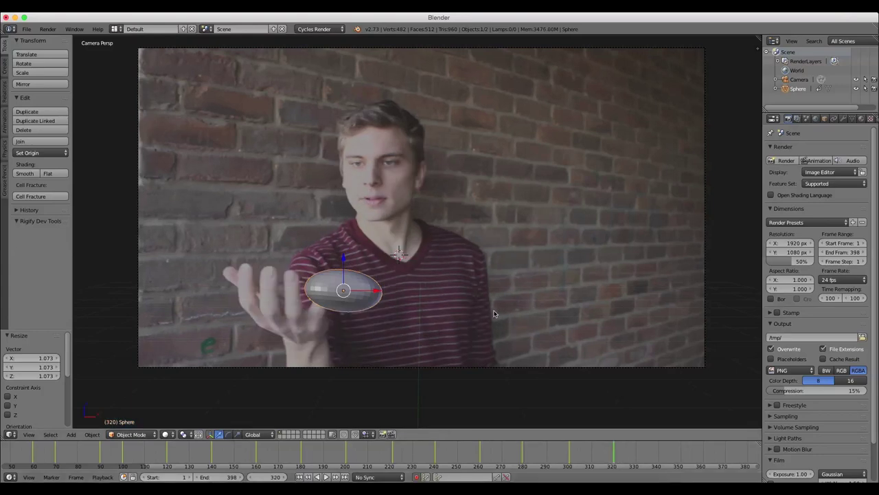
key(r)
key(r)
key(g)
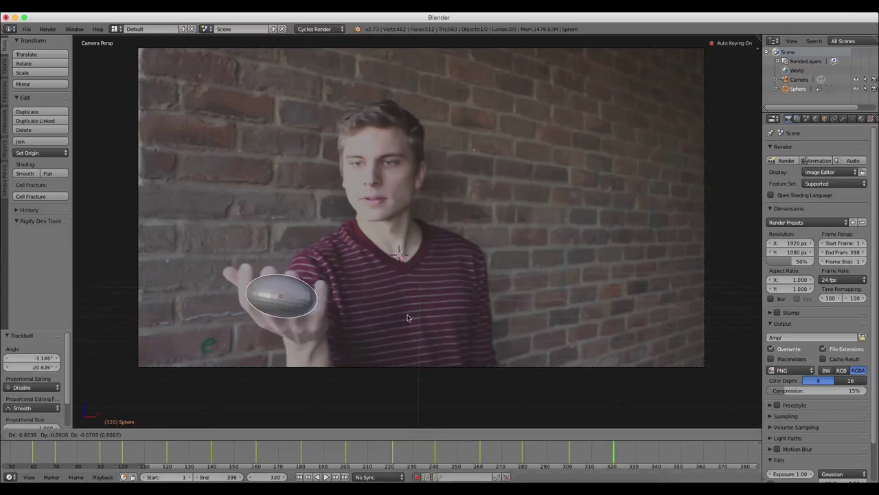
click(406, 316)
key(r)
click(408, 318)
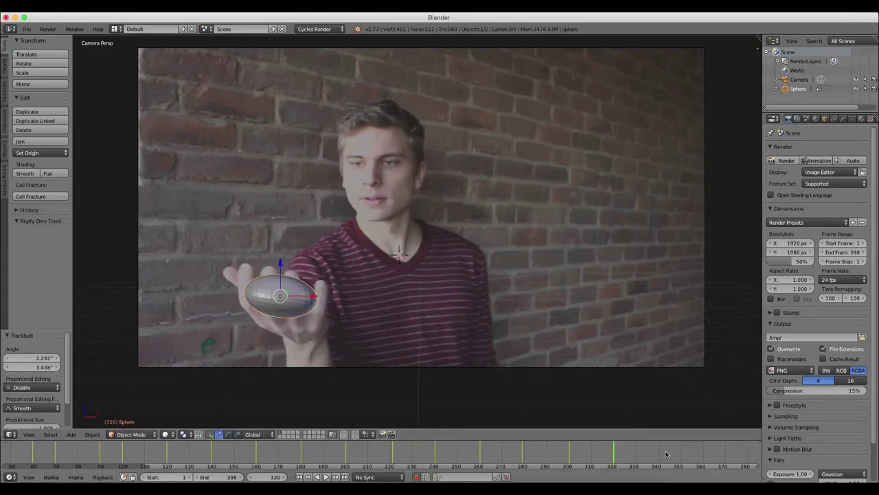
- Key the ellipsoid at frame 340, moving it up the palm and tilting it about 3.4 and -2.3 degrees with trackball rotation
click(658, 451)
key(g)
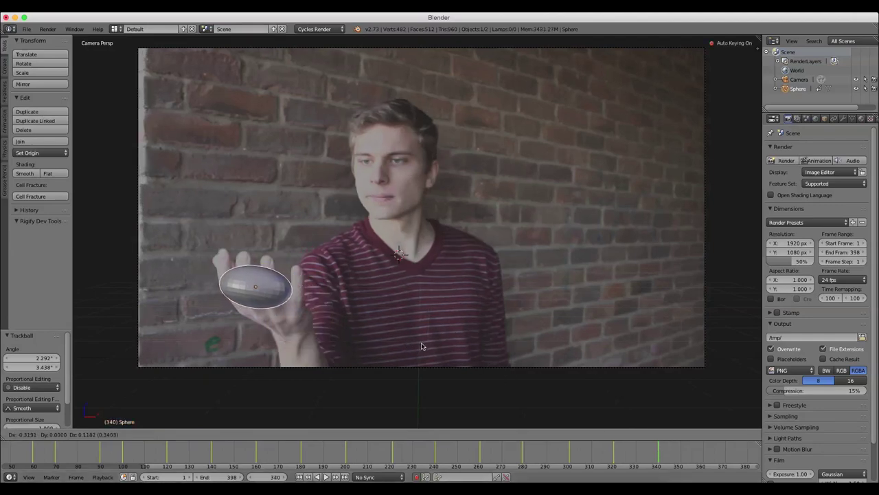
click(421, 347)
key(r)
key(r)
click(421, 346)
- Go to frame 349, where the hand begins closing, and key a trackball tilt of the ellipsoid of about -16 and -5.7 degrees
scroll(513, 468, down, 3)
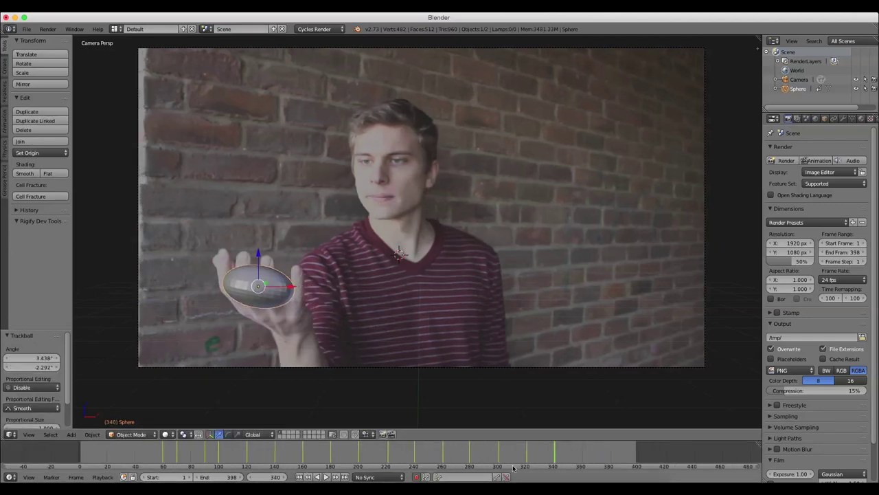
middle_drag(676, 469, 588, 468)
click(492, 452)
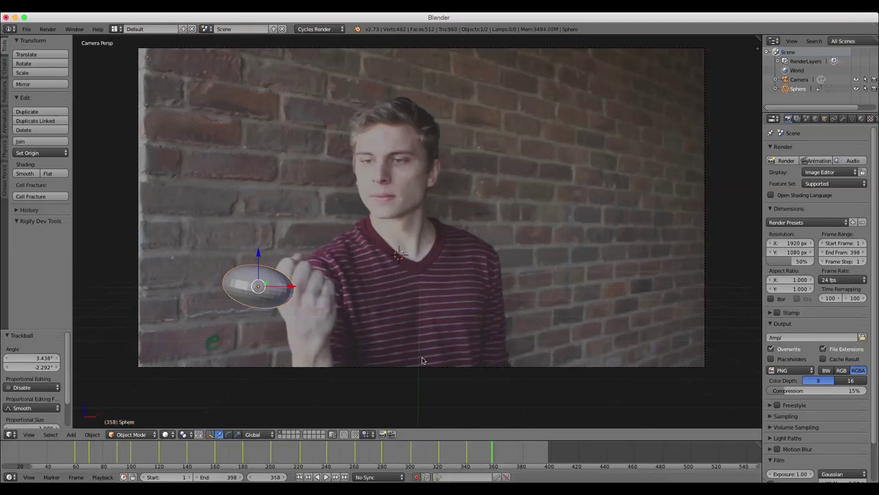
click(480, 454)
key(r)
key(r)
click(307, 349)
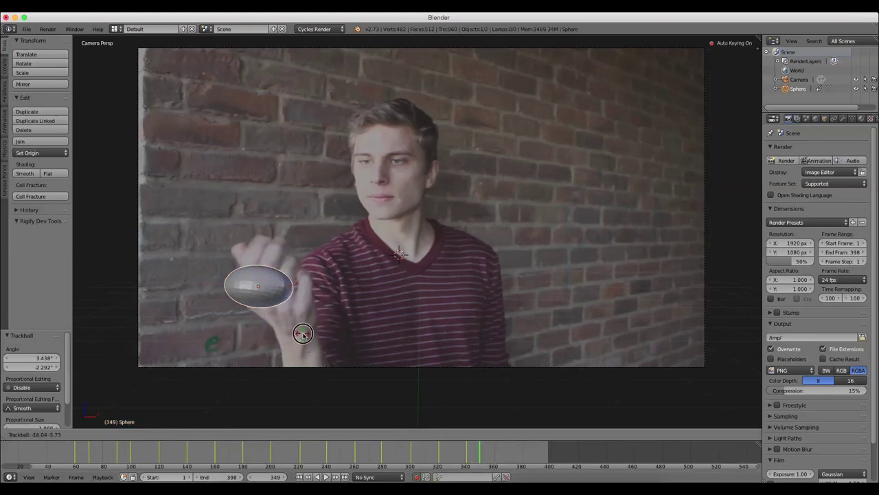
- Shrink the ellipsoid to about 0.737 of its size at frame 349 and move it into the closing hand
key(s)
click(342, 309)
key(g)
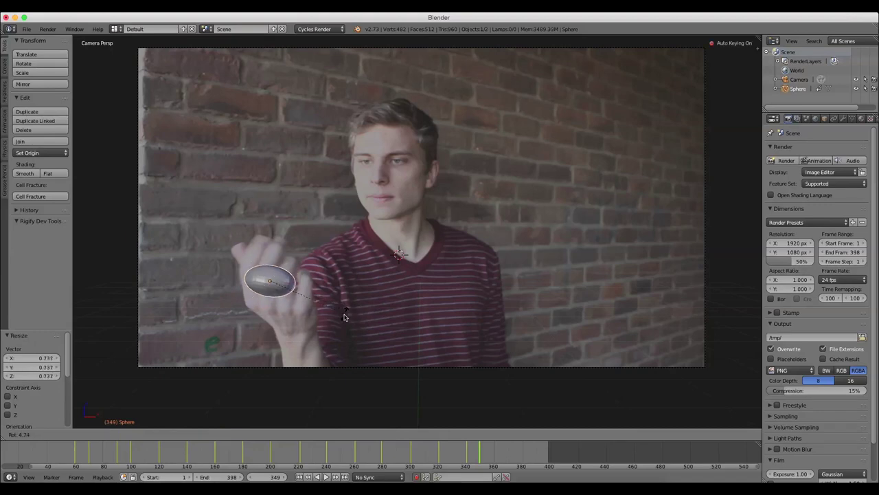
click(351, 304)
- Key the ellipsoid at frame 361, moving it about 0.431 in X into the fist, shrinking it to about 0.17 and tilting it by trackball
click(496, 456)
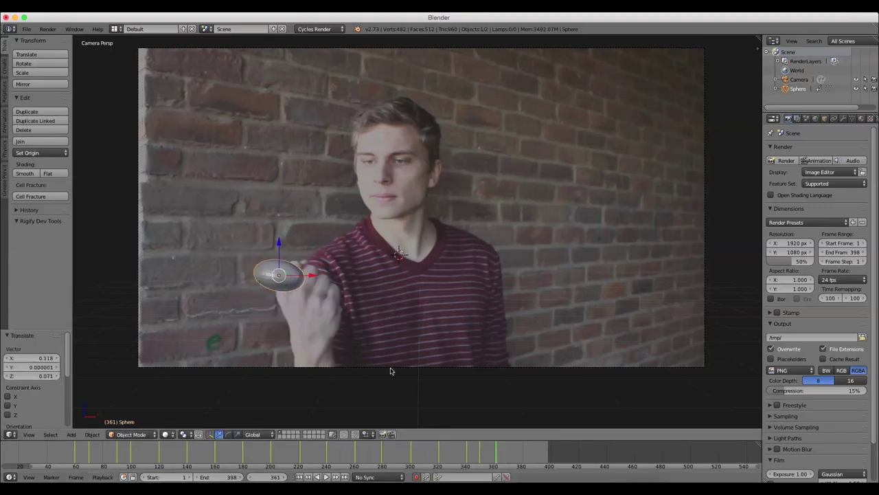
key(g)
click(357, 336)
key(s)
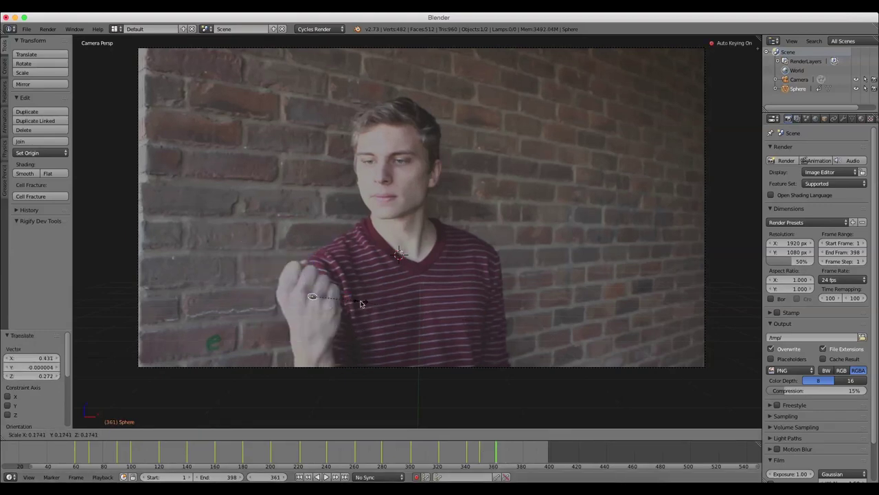
click(361, 303)
key(r)
click(263, 281)
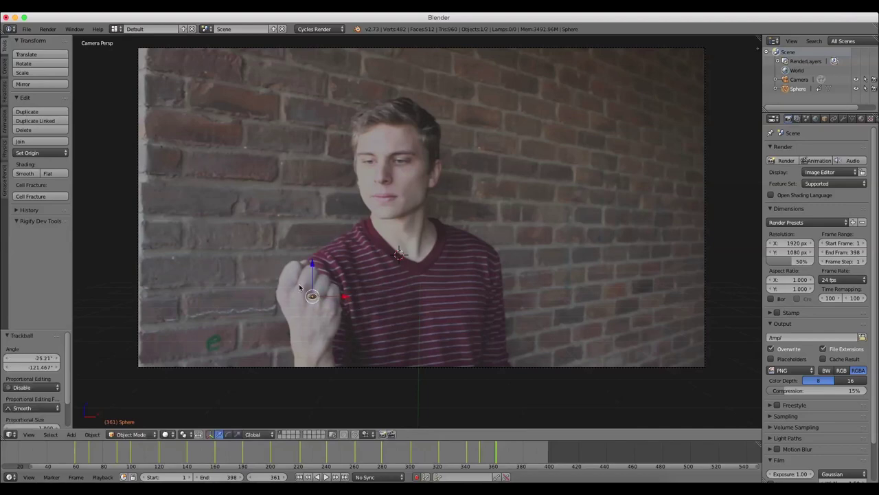
- Enlarge the camera view, scrub back through the footage and play the animation to check how the ellipsoid follows the palm
key(Home)
click(477, 450)
mouse_move(478, 450)
mouse_down()
mouse_move(433, 449)
mouse_move(498, 457)
mouse_move(464, 451)
mouse_up()
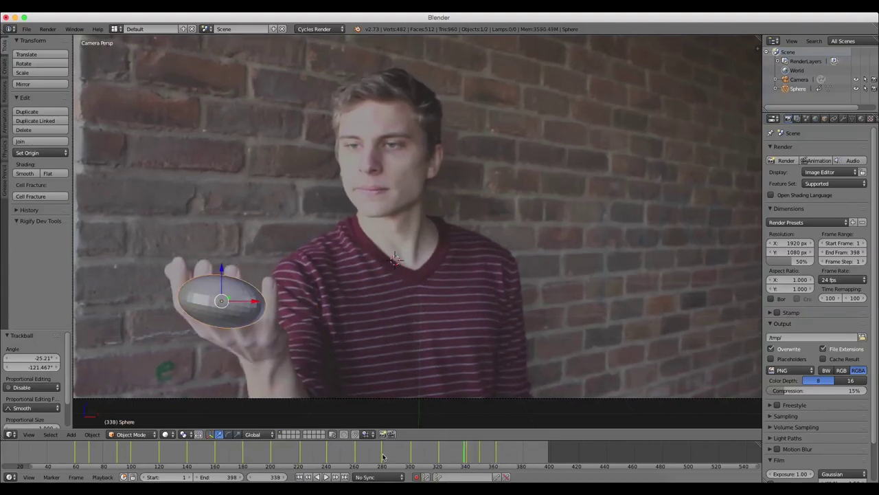
drag(402, 469, 230, 449)
click(241, 450)
click(326, 478)
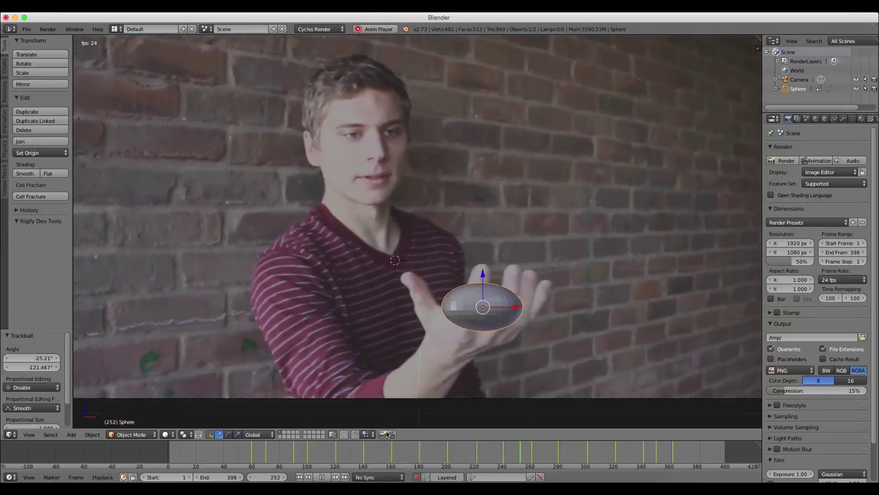
click(328, 477)
- Add a corrective key at frame 130, moving the ellipsoid about 0.05 in X and Z and rotating it about -1.3 degrees
click(346, 451)
drag(346, 451, 349, 451)
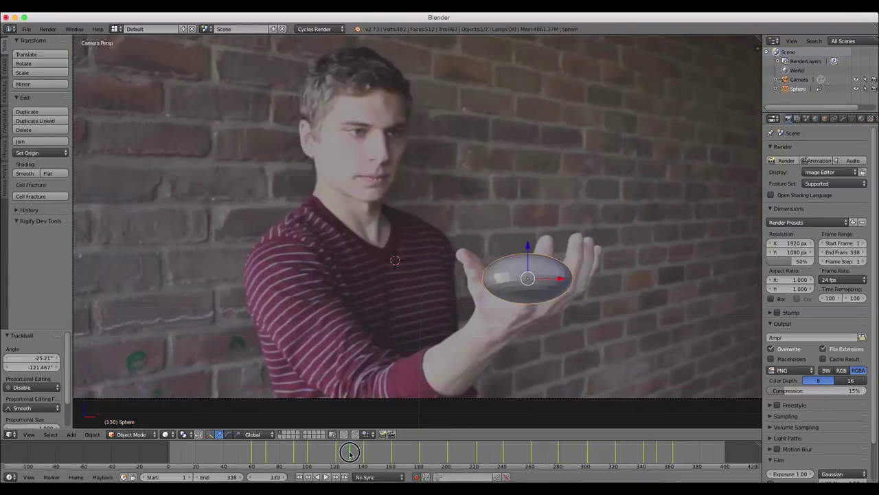
key(r)
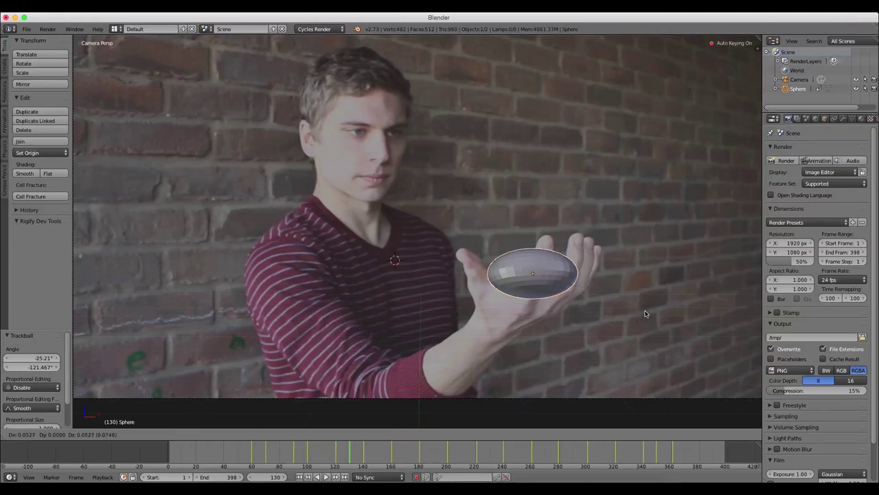
click(646, 310)
- Add a corrective key at frame 149, tilting the ellipsoid about -10.3 and 1.1 degrees by trackball and moving it -0.019 in X and 0.010 in Z
click(376, 451)
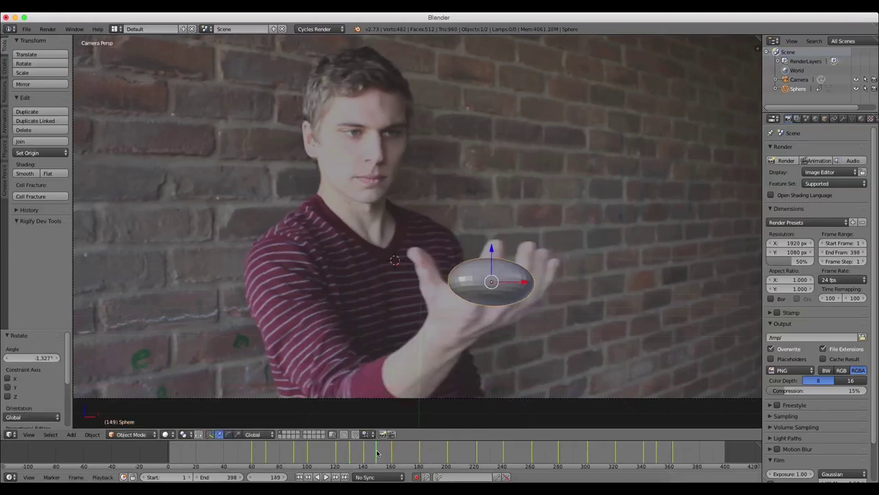
key(r)
click(588, 321)
key(g)
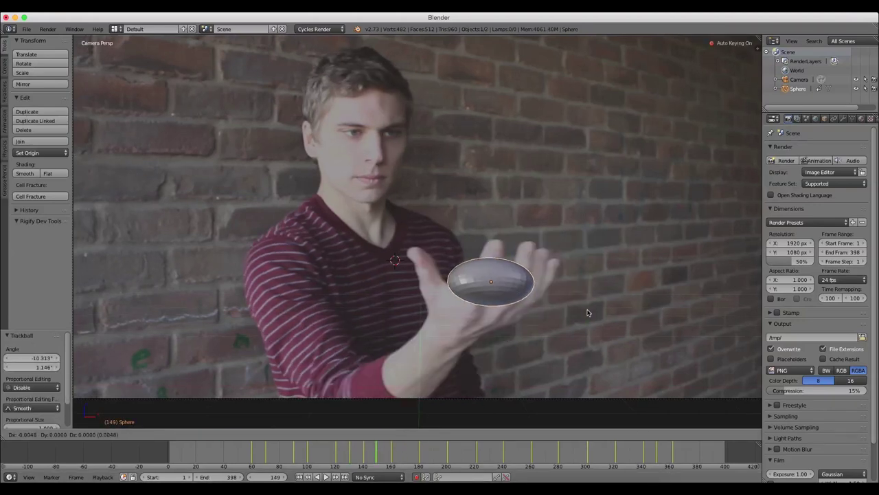
click(586, 310)
- Add a corrective key at frame 170 by nudging the ellipsoid on the palm and rotating it about 1.1 degrees
click(405, 452)
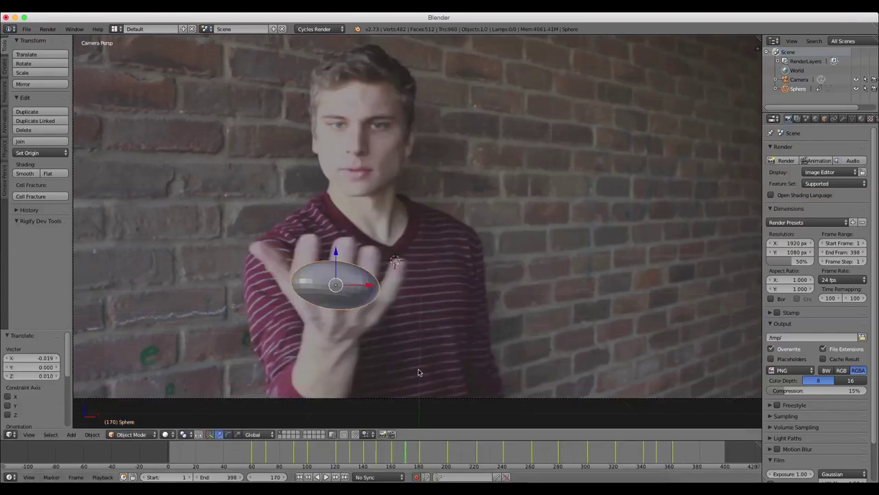
key(g)
click(413, 365)
key(r)
click(412, 368)
click(412, 368)
- Add a corrective key at frame 191, moving the ellipsoid 0.077 in X and -0.077 in Z, then nudging it up and rotating it about 0.8 degrees
click(435, 451)
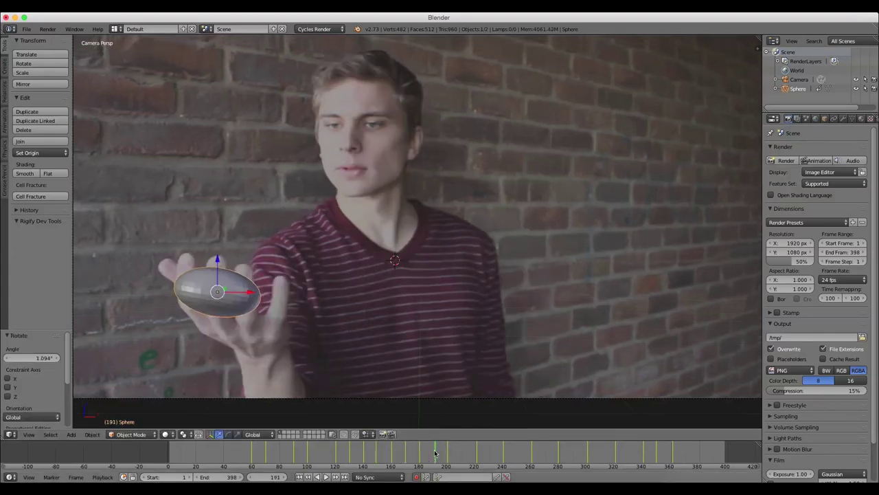
key(g)
click(413, 397)
key(r)
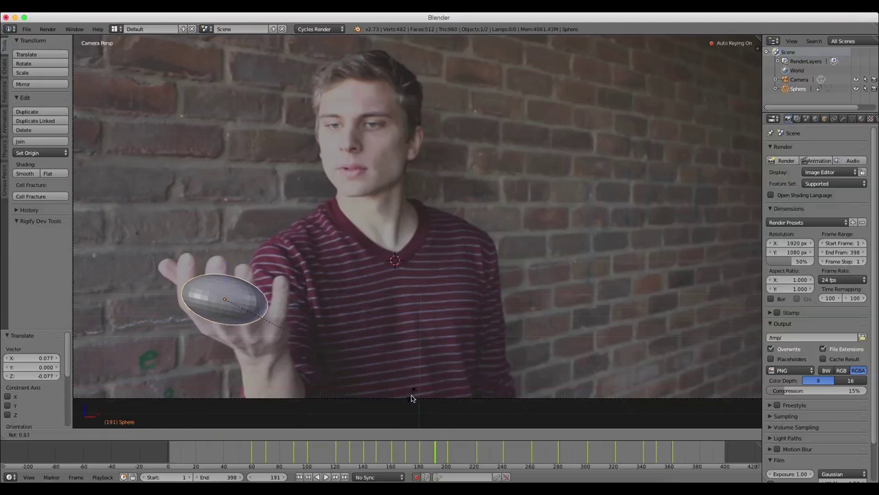
click(412, 397)
key(g)
click(412, 390)
key(r)
click(412, 393)
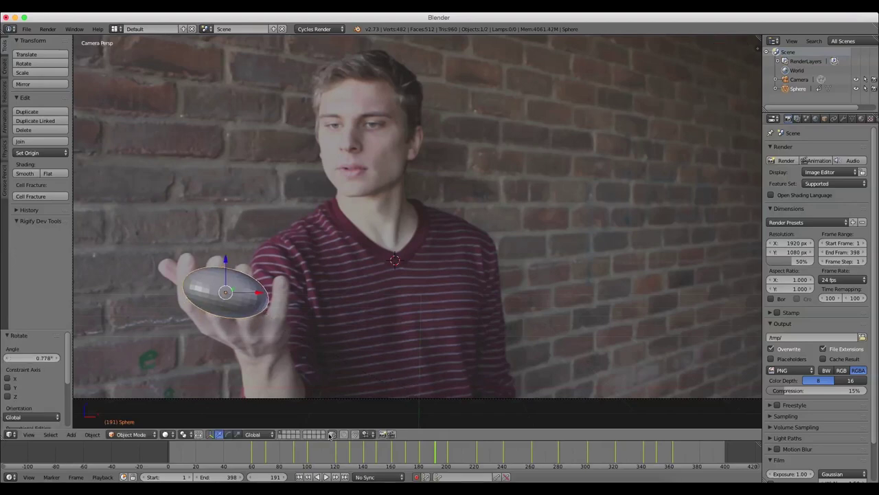
- Add a corrective key at frame 80 by rotating the ellipsoid about 1.7 degrees
click(278, 451)
key(r)
click(426, 332)
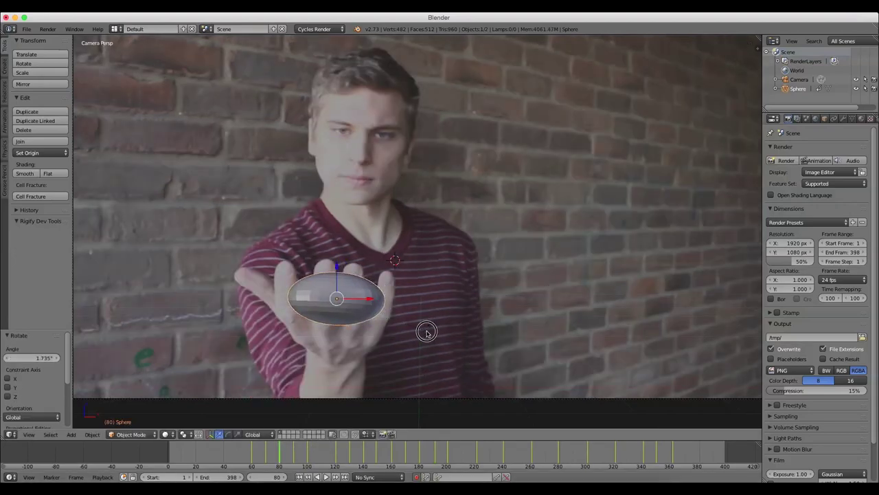
- Add a corrective key at frame 210 by moving the ellipsoid onto the palm and tilting it about -3.4 and 6.9 degrees by trackball
click(461, 450)
key(g)
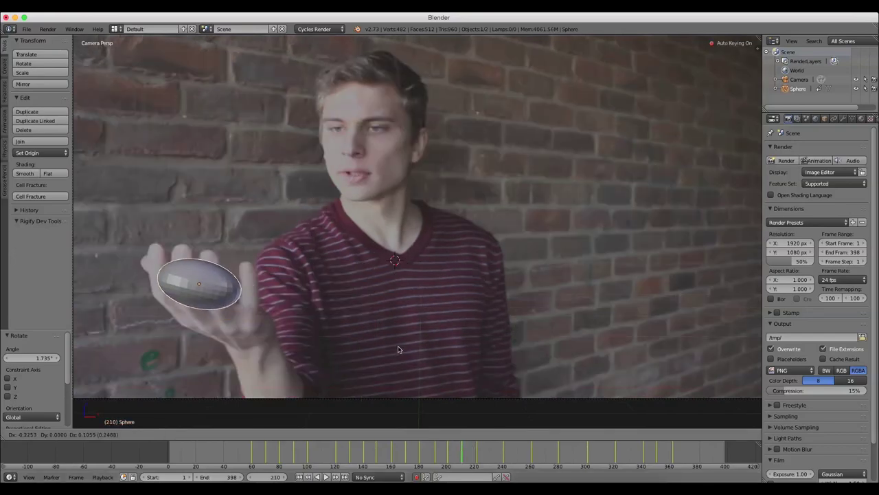
click(401, 351)
key(r)
key(r)
click(401, 351)
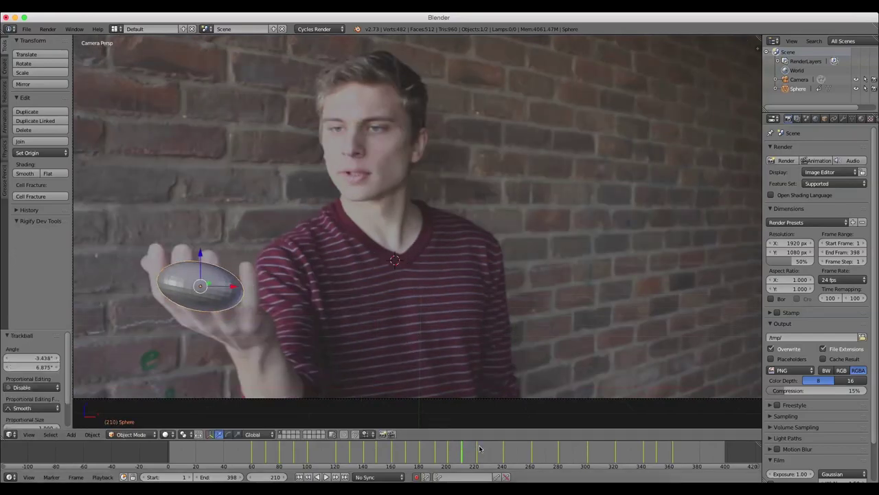
- Add a corrective key at frame 230 by nudging the ellipsoid on the palm and scaling it by 1.004
click(489, 450)
key(g)
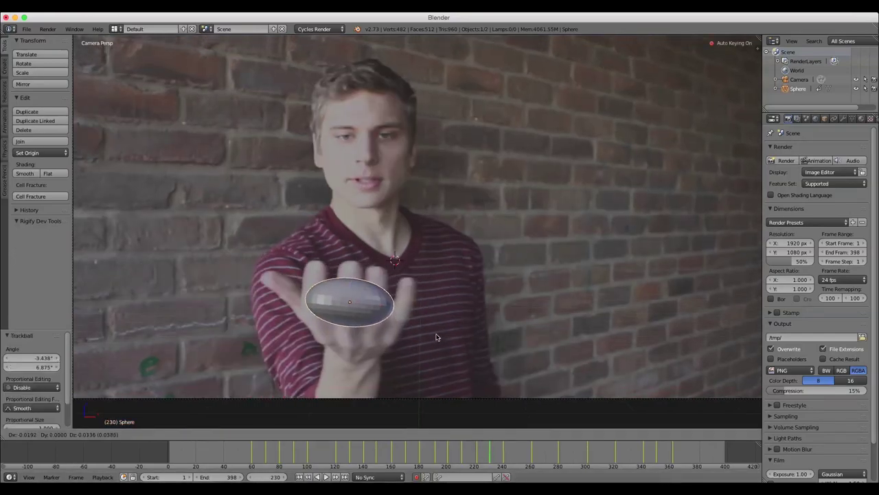
click(437, 343)
key(s)
click(437, 343)
- Add a corrective key at frame 250, moving the ellipsoid -0.034 in X and 0.034 in Z, tilting it by trackball and rotating it about -7.3 degrees
click(515, 450)
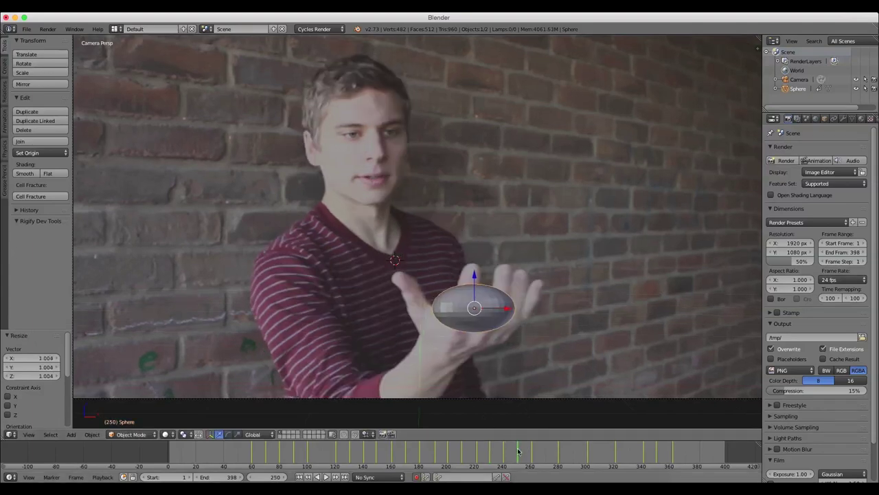
key(g)
click(554, 381)
key(r)
key(r)
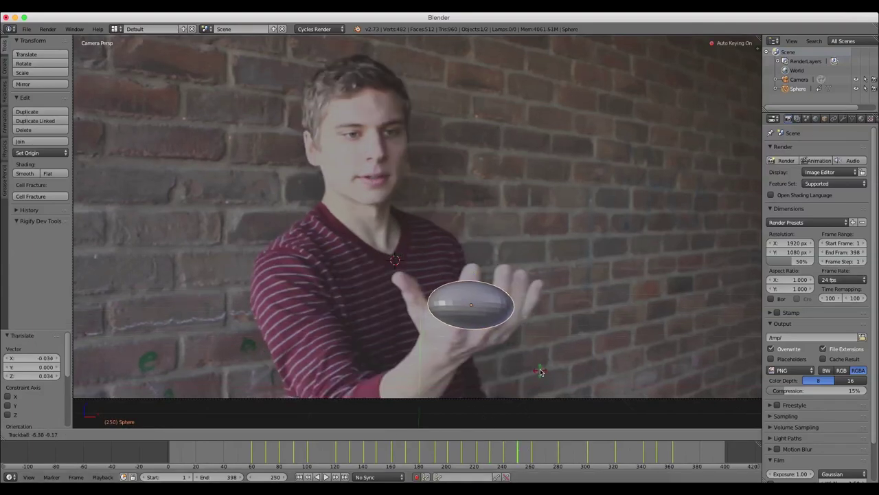
click(541, 368)
key(r)
click(593, 336)
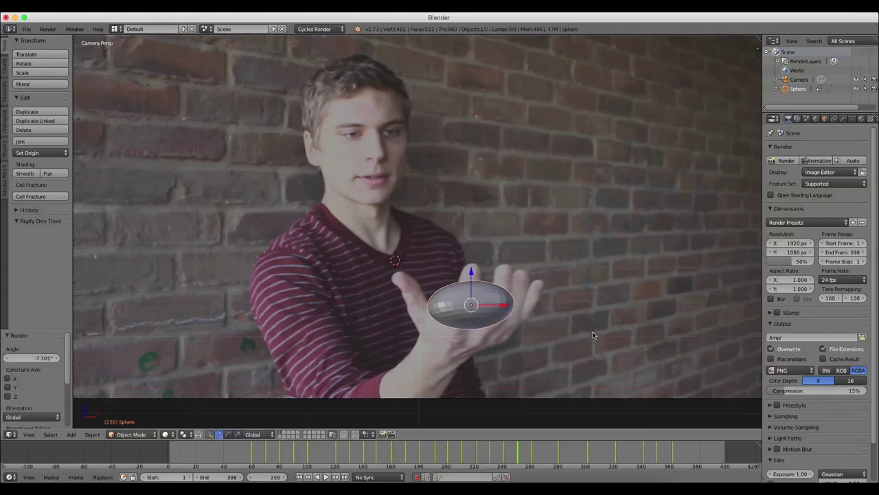
- Refine the frame 250 key by nudging the ellipsoid up on the palm and tilting it about 2.3 and 0.6 degrees by trackball
key(g)
click(597, 333)
key(r)
key(r)
click(597, 336)
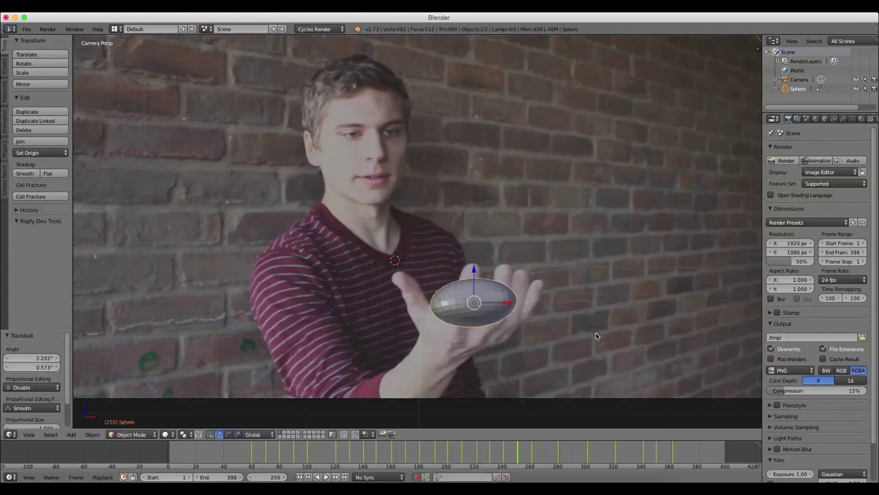
- Add a corrective key at frame 270, moving the ellipsoid 0.024 in X and 0.043 in Z and tilting it about -1.1 and -4.0 degrees
click(546, 455)
key(r)
click(546, 353)
key(r)
key(r)
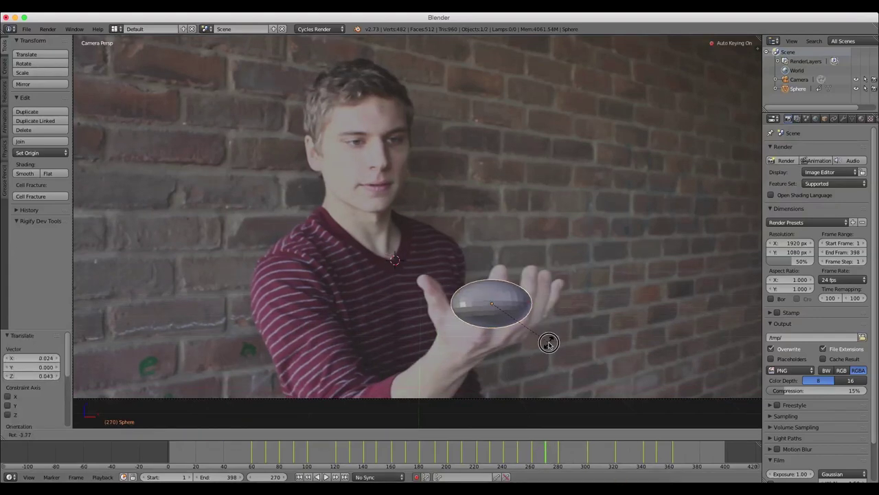
click(547, 343)
- Add a corrective key at frame 292 by repositioning the ellipsoid, rotating it about -1.9 degrees, and moving it 0.005 in X and 0.029 in Z
click(575, 455)
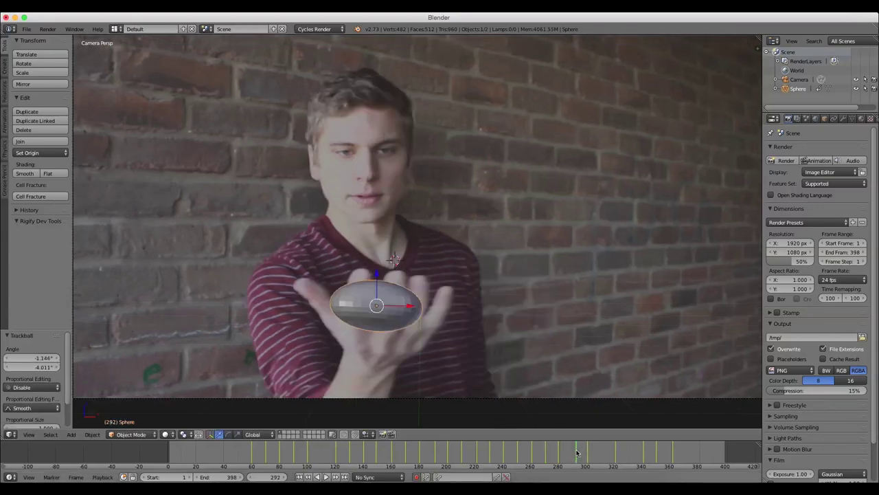
key(g)
click(486, 372)
key(r)
click(484, 368)
key(r)
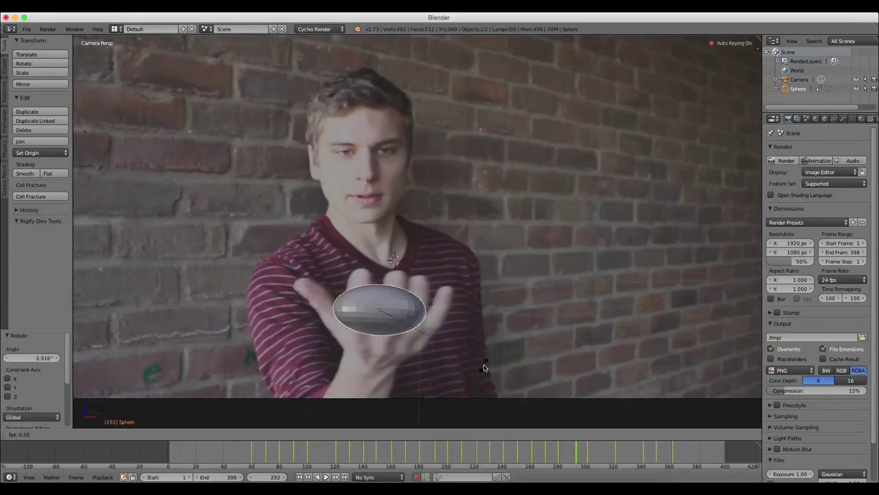
click(487, 361)
key(g)
click(487, 358)
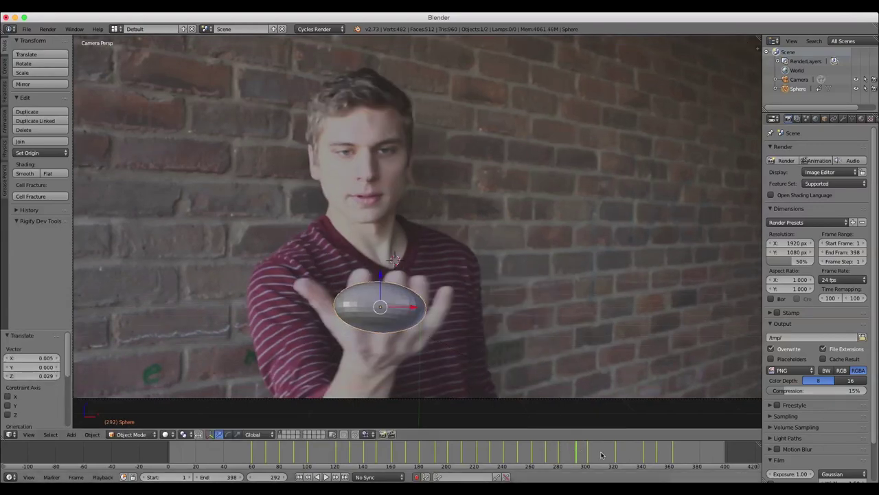
- Add a corrective key at frame 311, moving the ellipsoid -0.062 in X and 0.014 in Z
click(603, 453)
key(g)
click(502, 382)
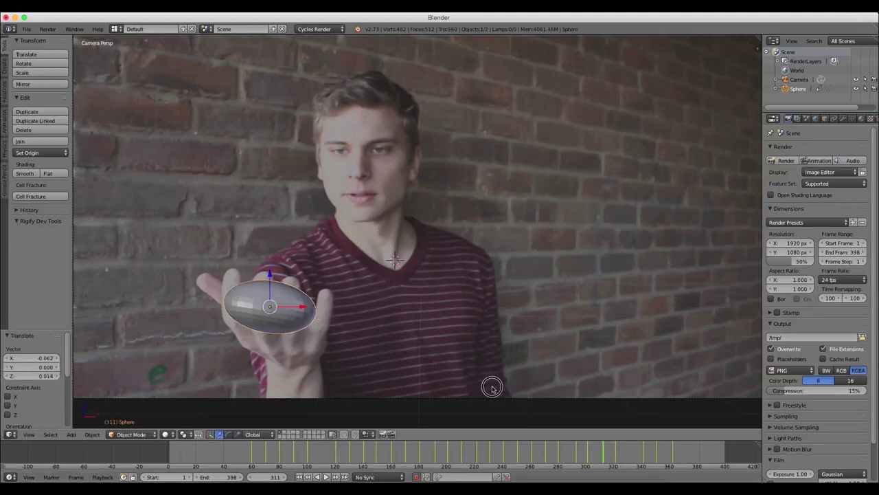
- Add a corrective key at frame 331, moving the ellipsoid -0.053 in X and 0.010 in Z, then 0.024 in X and -0.029 in Z
click(625, 450)
key(g)
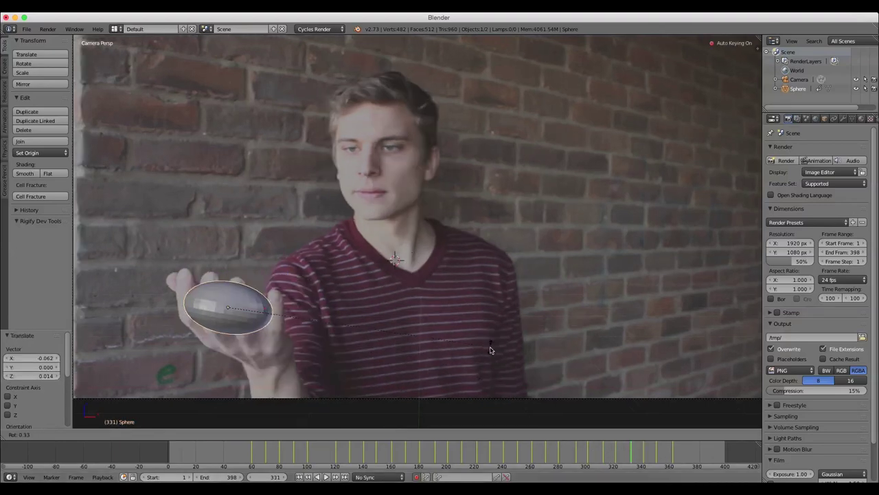
click(486, 355)
key(g)
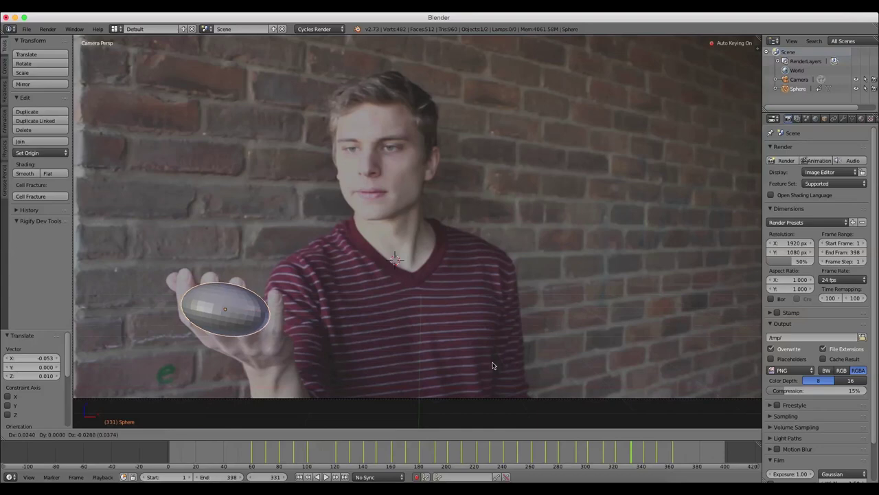
click(493, 365)
- Add a corrective key at frame 111 by rotating and trackball-tilting the ellipsoid, then moving it -0.024 in X and 0.014 in Z
click(665, 454)
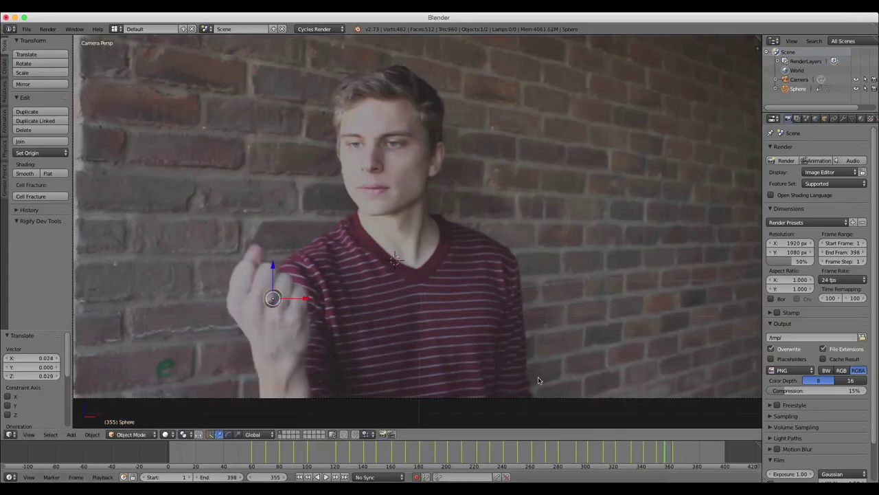
click(324, 448)
key(r)
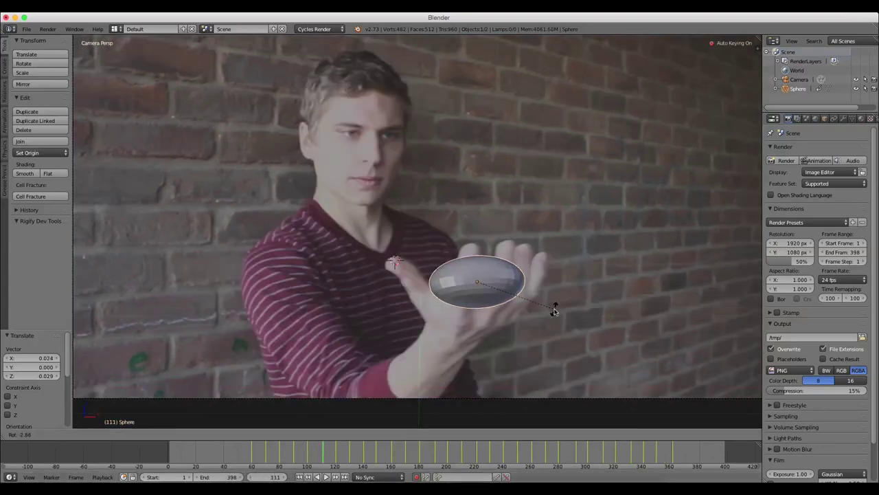
click(553, 307)
key(r)
key(r)
click(544, 307)
key(g)
click(541, 306)
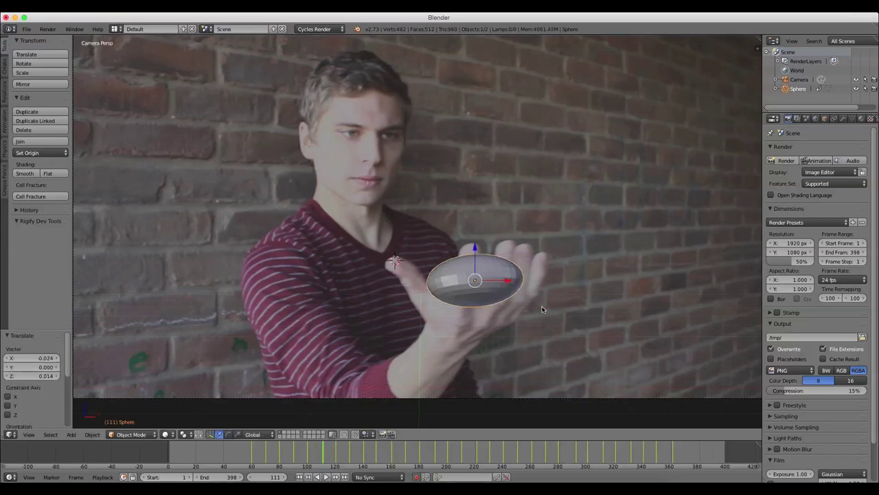
- Play back the animation over the footage to check how the ellipsoid follows the palm, and stop it at frame 321
click(243, 455)
click(326, 477)
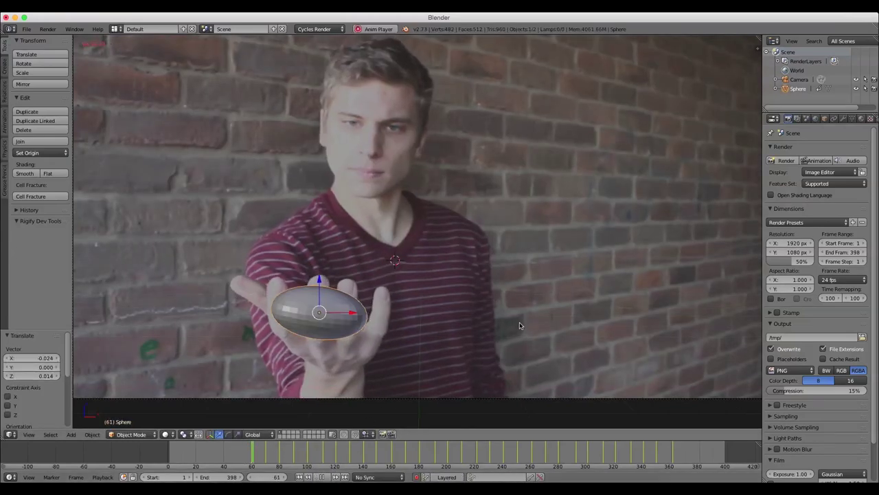
scroll(521, 312, down, 5)
scroll(513, 292, up, 4)
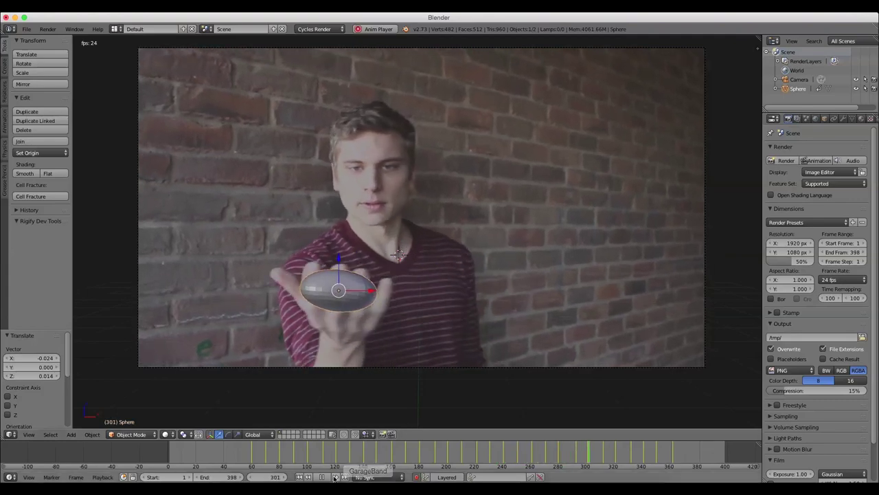
key(alt+a)
scroll(415, 224, down, 1)
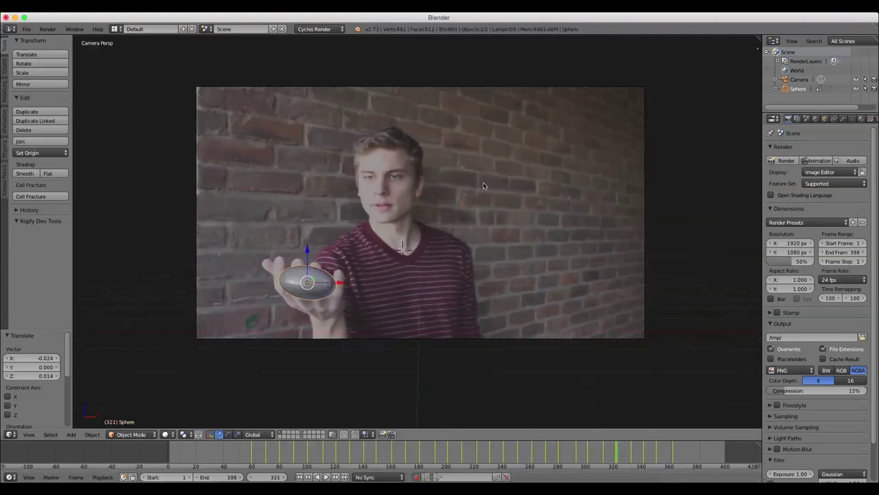
- Turn off automatic keyframing and subdivide the whole ellipsoid mesh in Edit Mode with one cut
scroll(358, 269, up, 2)
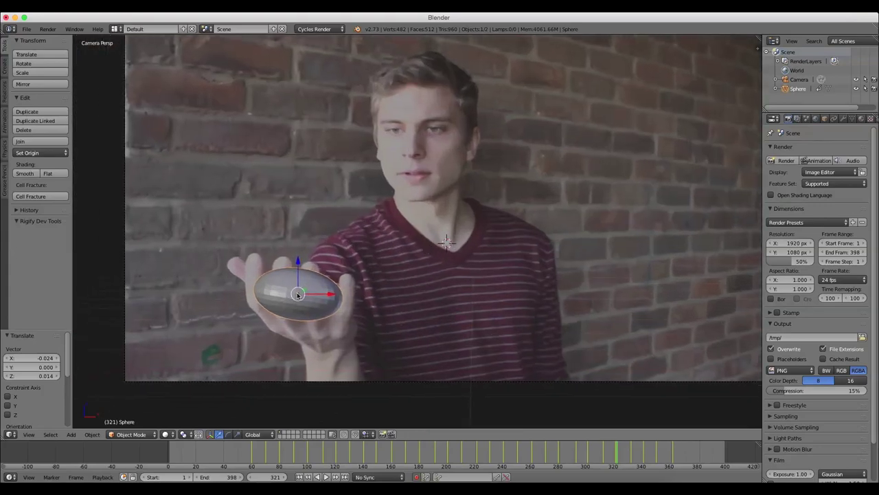
key(Tab)
scroll(333, 276, up, 1)
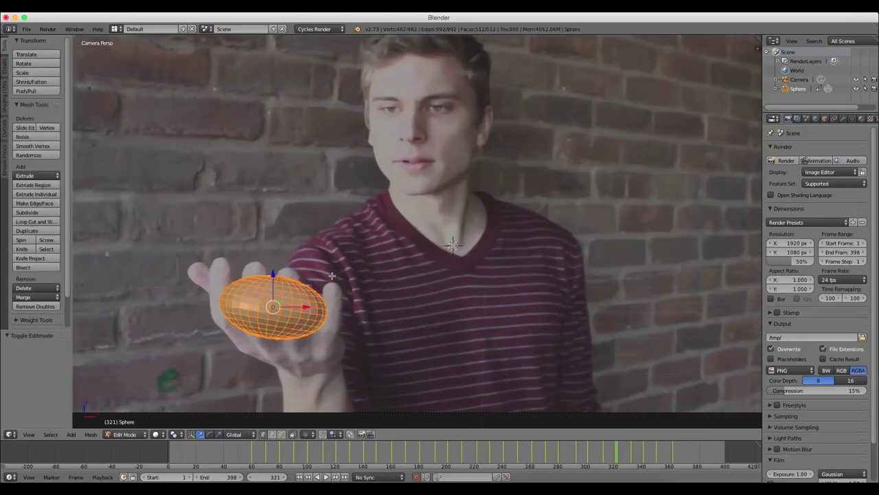
shift+middle_drag(333, 277, 346, 250)
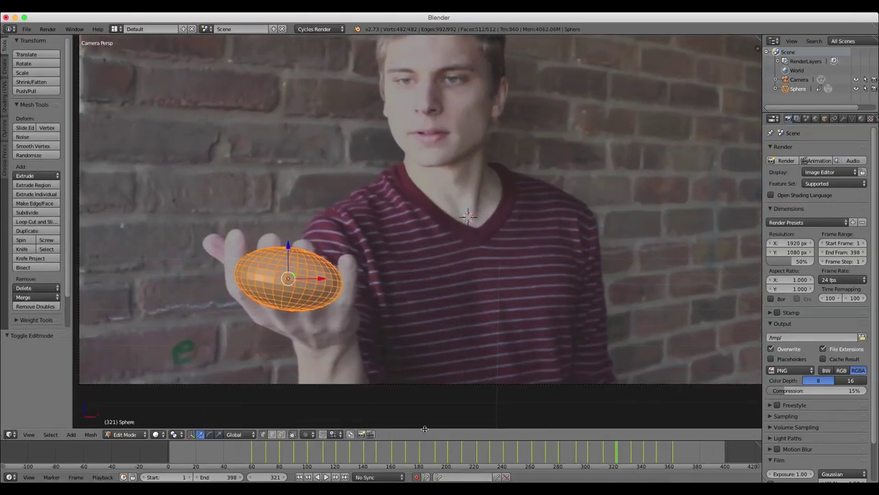
click(416, 477)
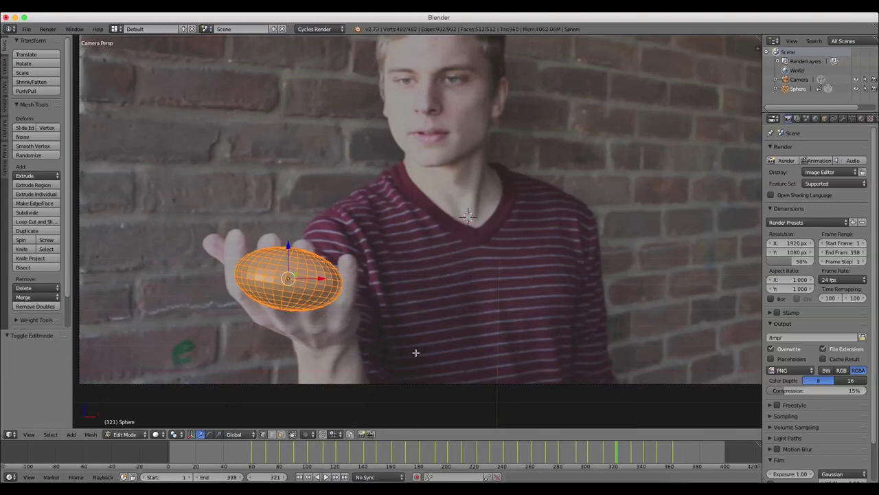
key(w)
click(343, 235)
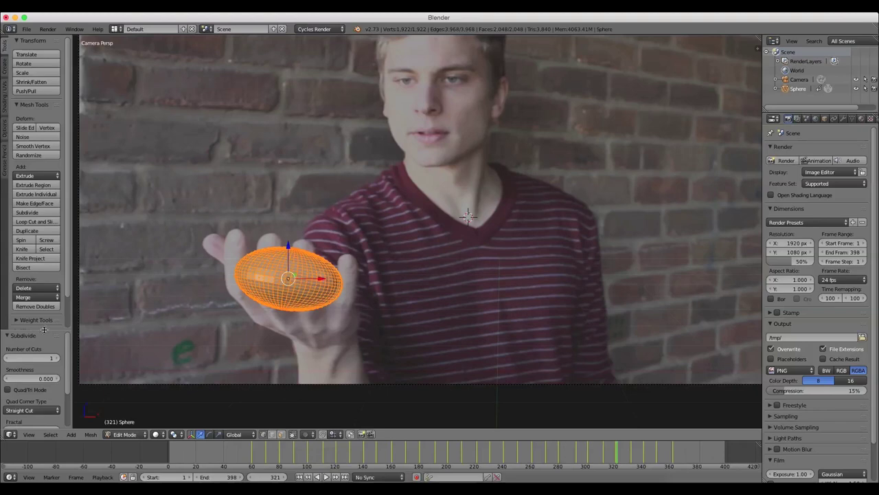
- Set the subdivision's Fractal value to 2.380 to roughen the ellipsoid's surface
scroll(46, 380, down, 3)
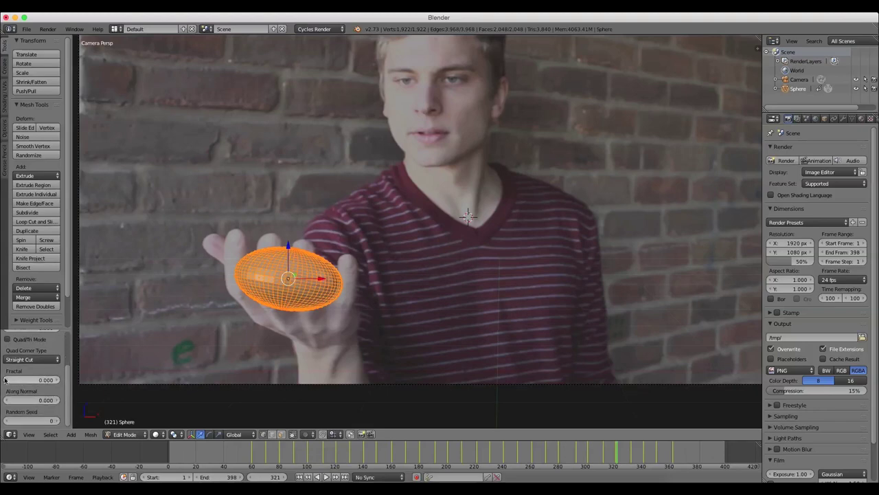
drag(5, 380, 10, 380)
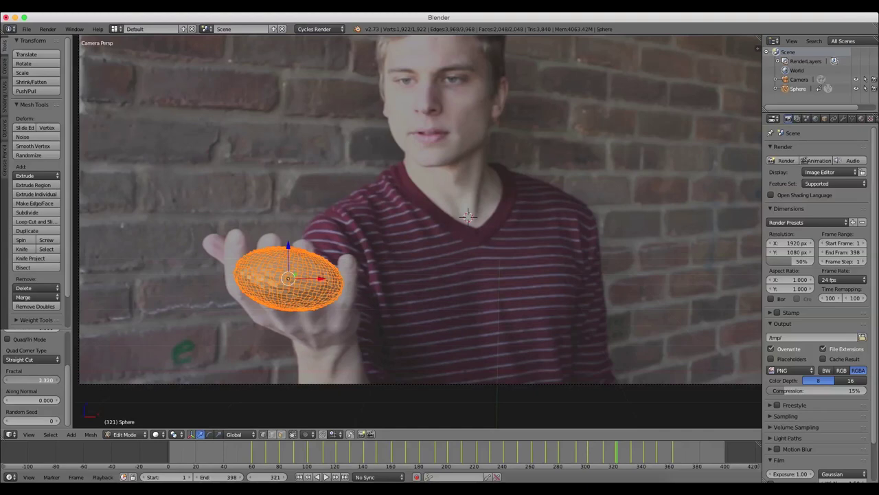
drag(10, 380, 11, 380)
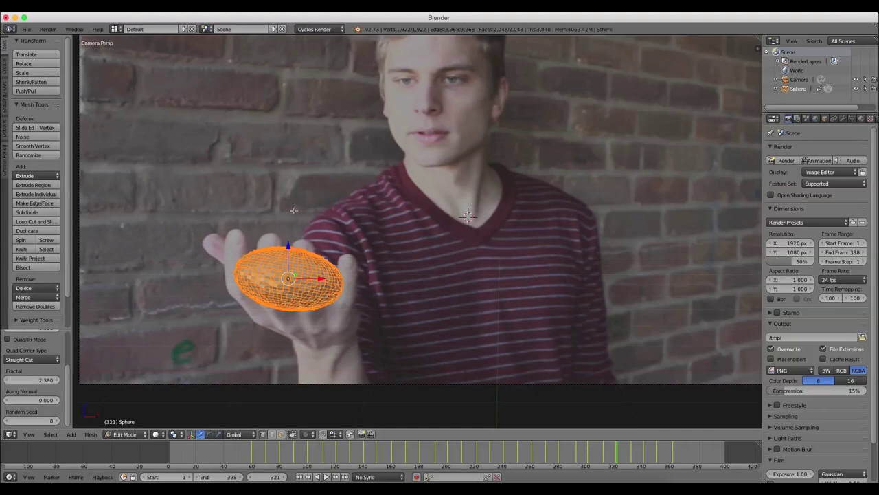
- Return to Object Mode and apply smooth shading to the roughened ellipsoid
key(Tab)
middle_drag(314, 290, 314, 294)
scroll(314, 294, up, 7)
shift+middle_drag(443, 263, 516, 239)
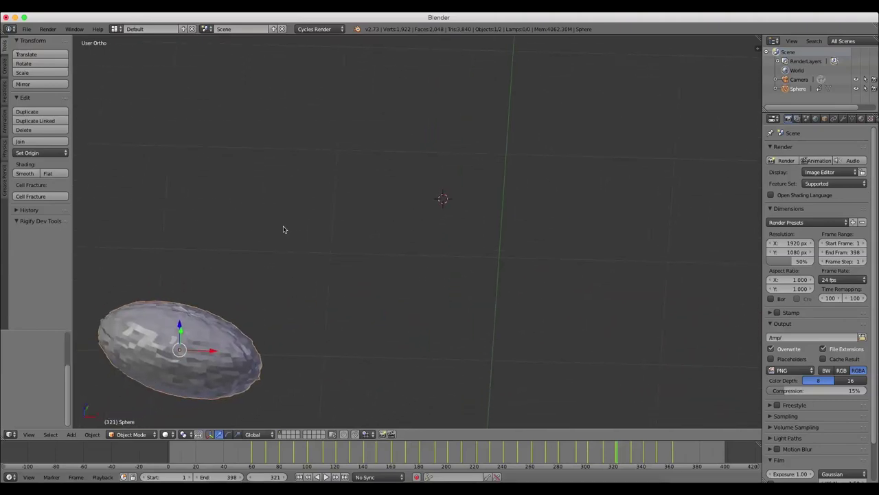
click(25, 174)
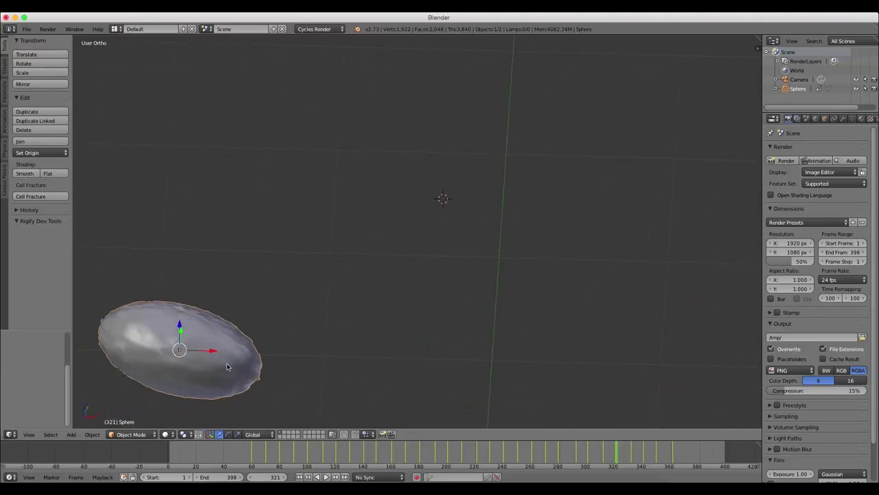
- Set the current frame to 57 and show the ellipsoid in right orthographic view with free space around it
key(KP_3)
scroll(469, 326, down, 4)
shift+middle_drag(470, 326, 465, 261)
scroll(465, 261, up, 2)
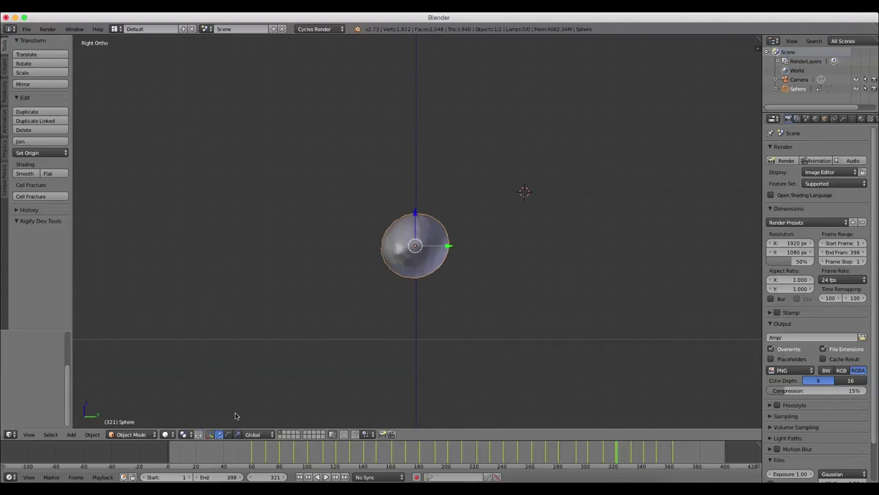
mouse_move(244, 450)
mouse_down()
mouse_move(349, 451)
mouse_move(225, 465)
mouse_move(267, 463)
mouse_move(247, 463)
mouse_up()
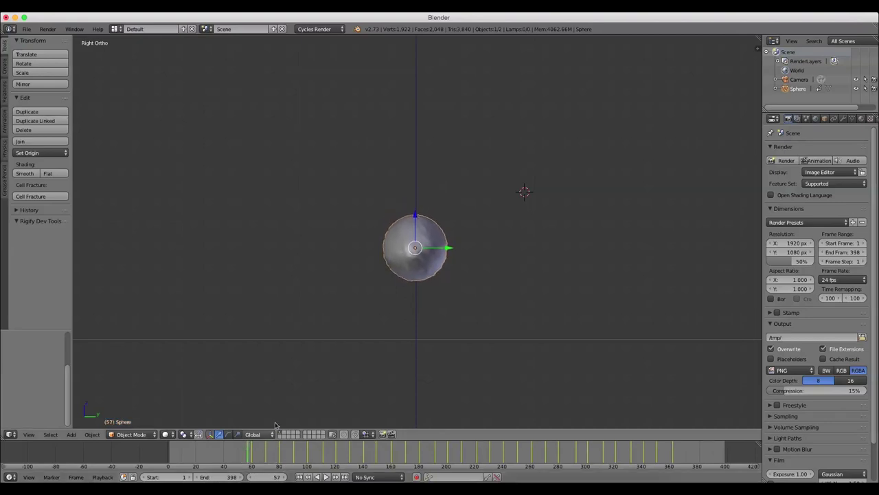
middle_drag(402, 213, 467, 230)
key(KP_3)
scroll(456, 225, down, 4)
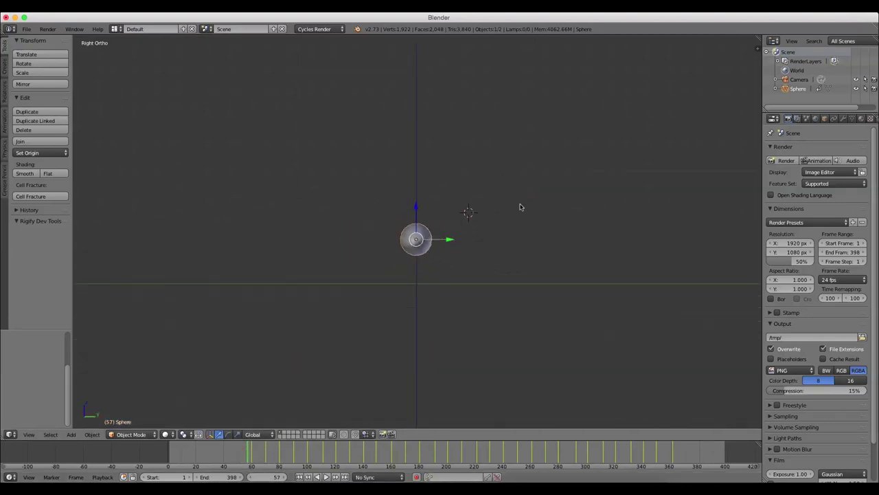
- Add a particle system named fire to the ellipsoid and set its emission number to 44000
drag(763, 126, 724, 131)
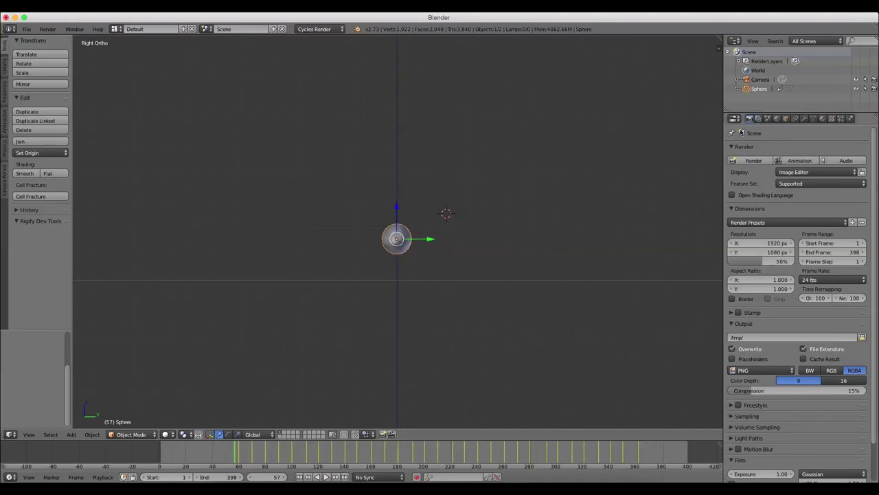
click(841, 118)
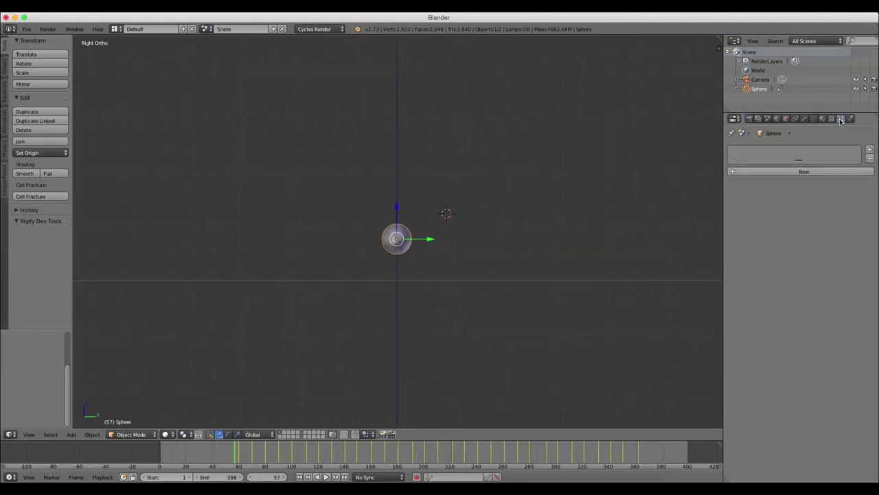
click(781, 173)
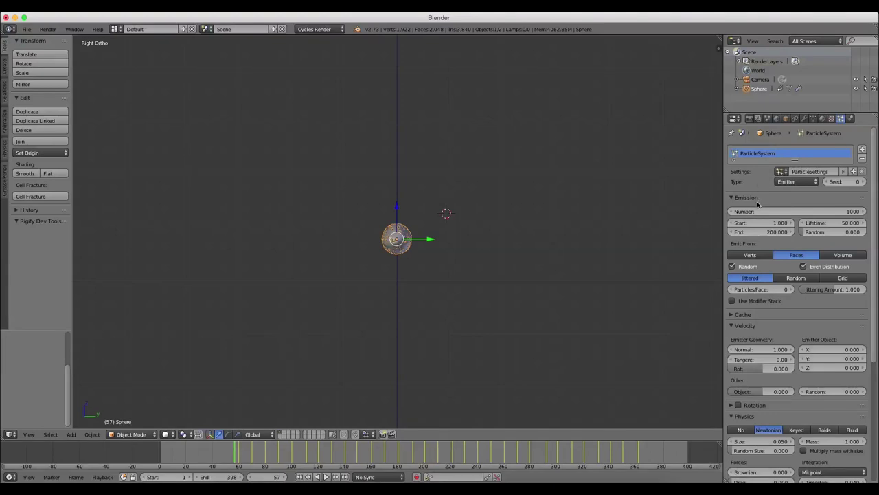
double_click(764, 154)
click(768, 211)
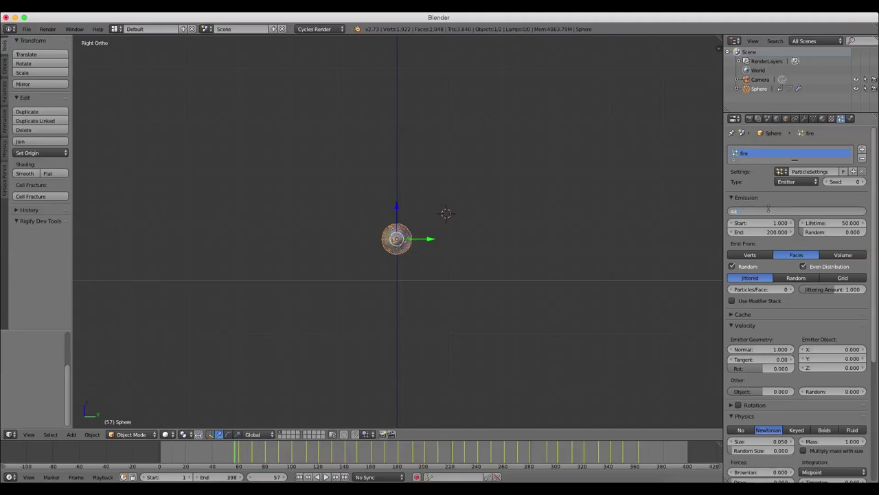
text(44000)
key(Return)
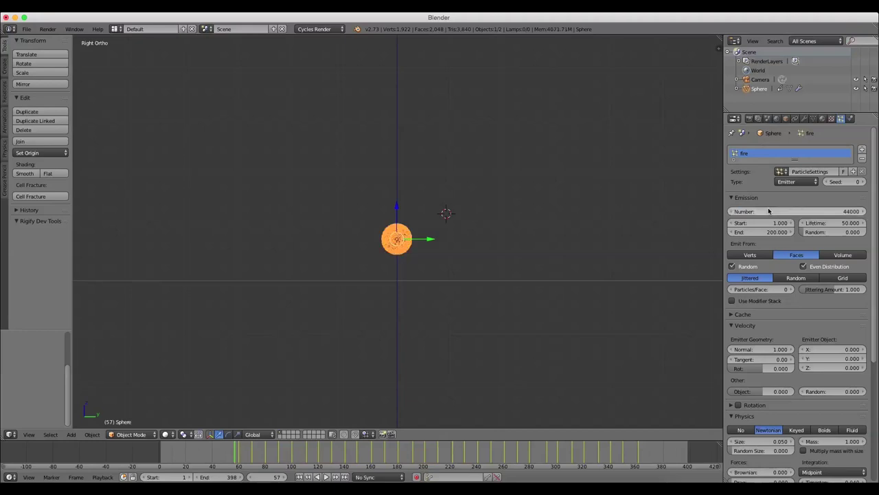
- Go to frame 58 in camera view and set the particle emission's start to frame 58
scroll(550, 264, up, 3)
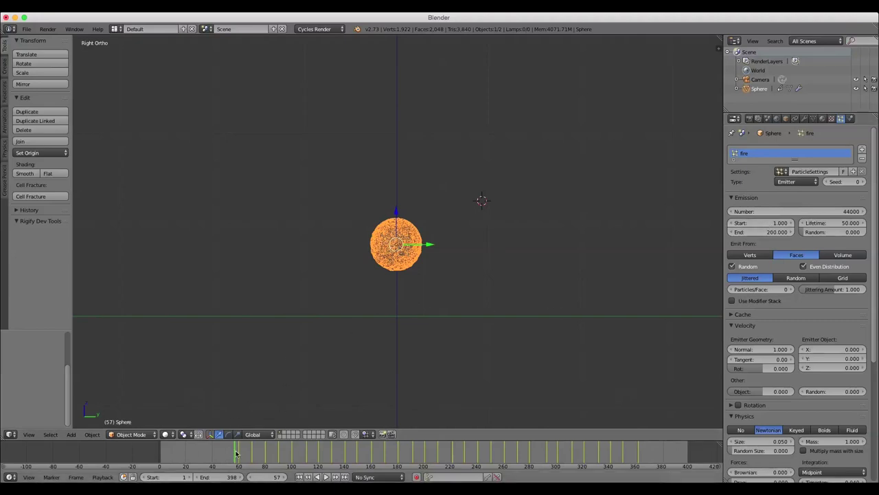
mouse_move(237, 453)
mouse_down()
mouse_move(221, 451)
mouse_move(236, 451)
mouse_up()
key(KP_0)
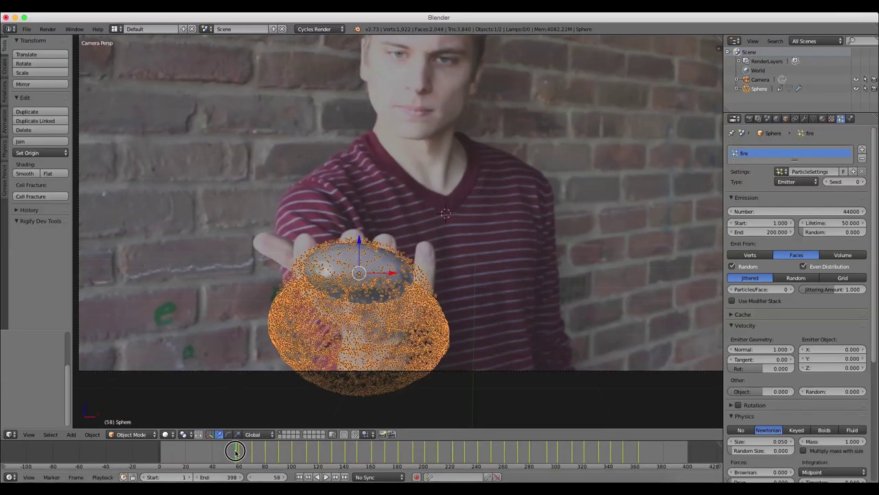
click(749, 222)
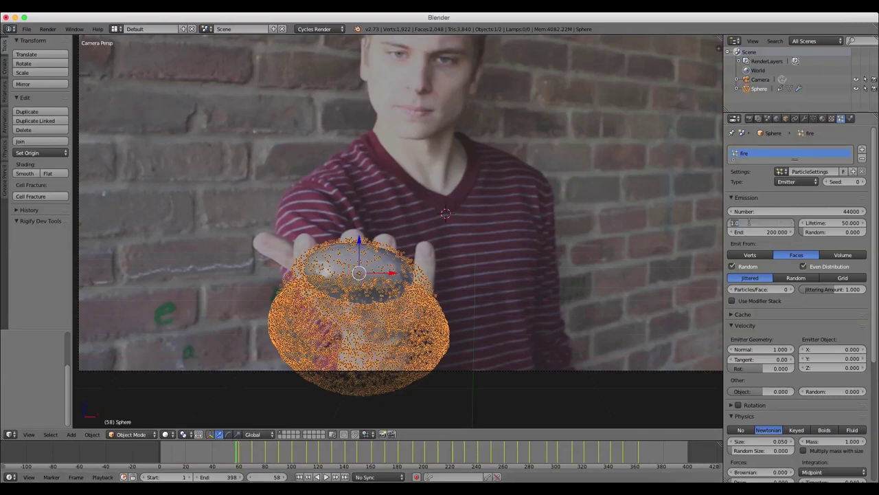
text(58)
key(Return)
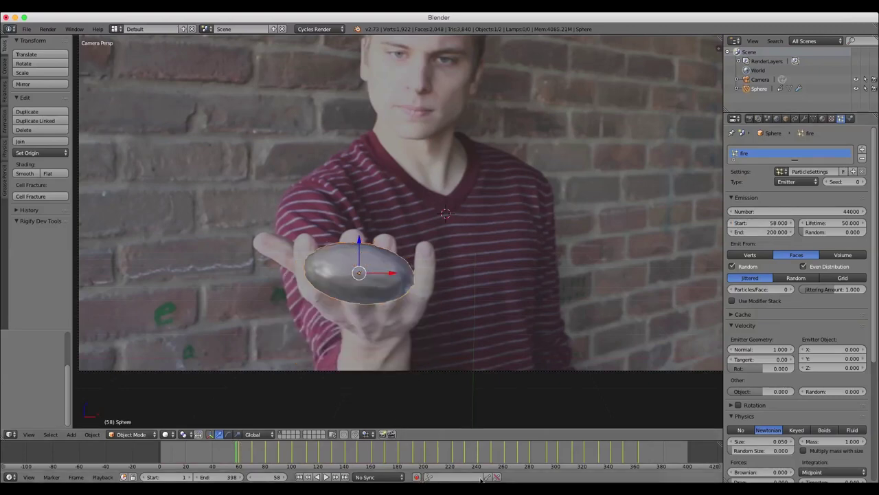
- Scrub to frame 346 near the end of the hand movement and set the particle emission's end to frame 347
click(634, 450)
drag(633, 450, 618, 448)
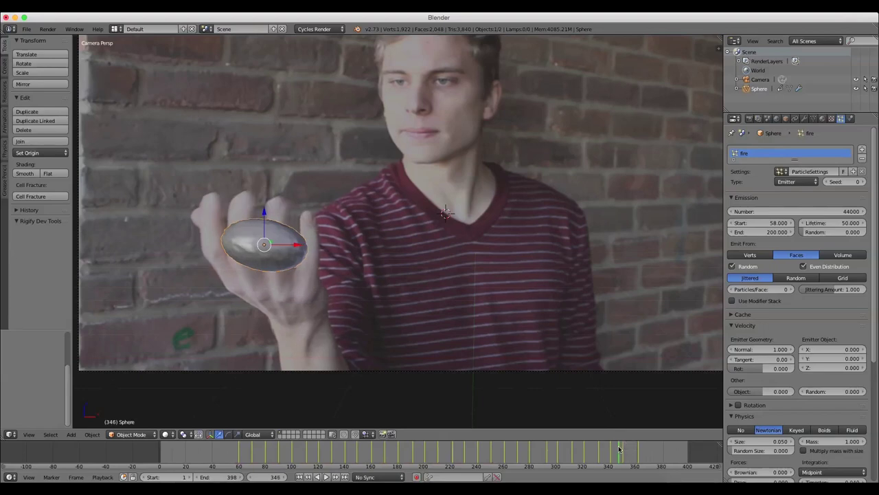
click(769, 231)
text(347)
key(Return)
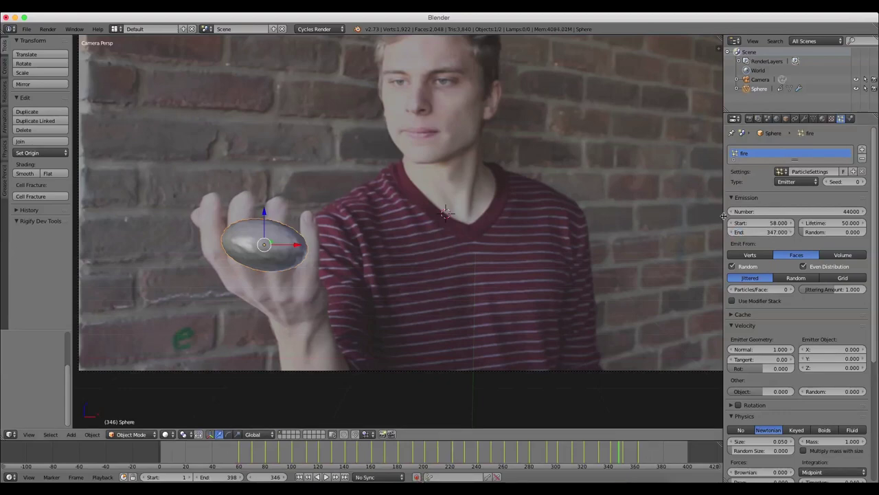
- Set the fire particles' lifetime to 2 frames
click(836, 226)
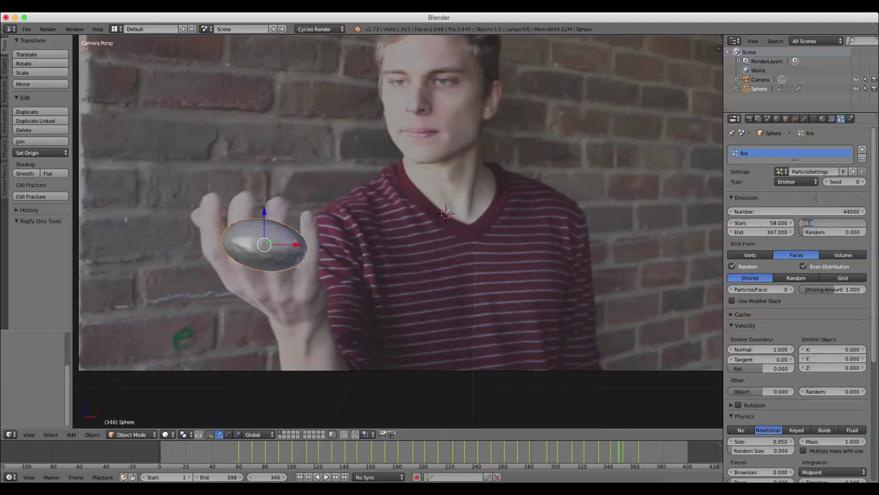
text(2)
click(817, 200)
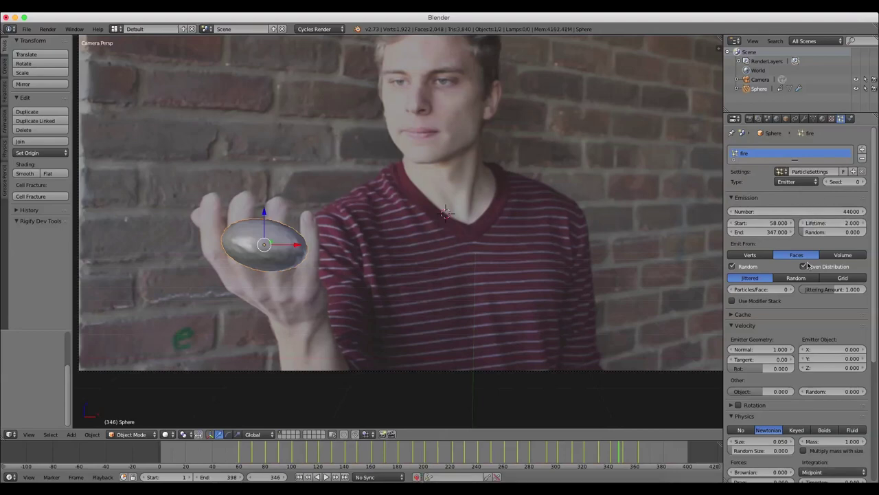
- Play the animation from frame 57 to check how the particles leave the ellipsoid on the palm
scroll(824, 350, down, 3)
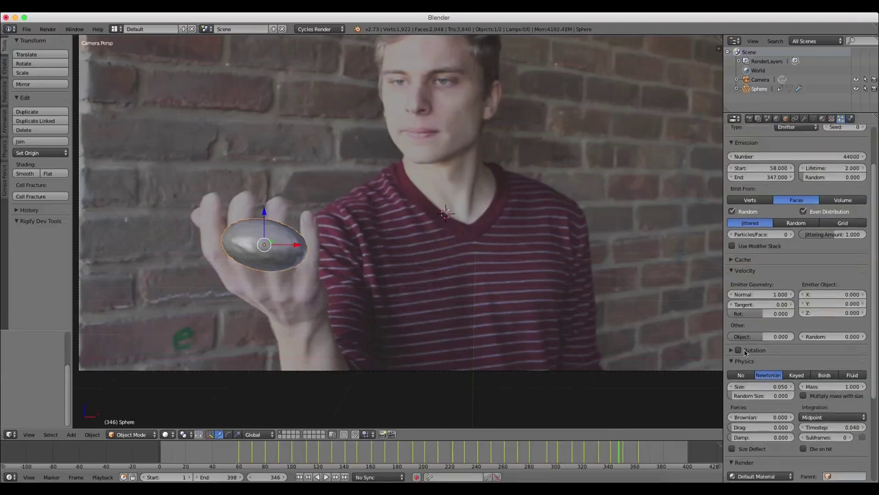
click(235, 456)
click(326, 476)
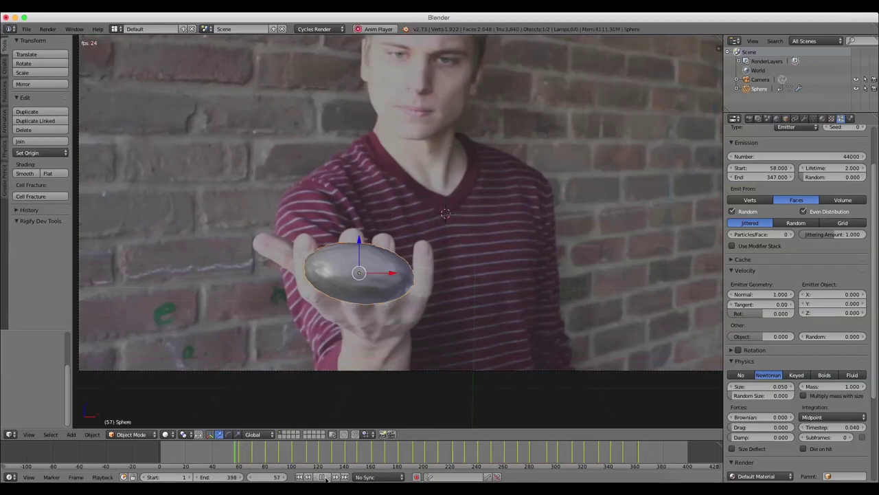
scroll(395, 289, up, 3)
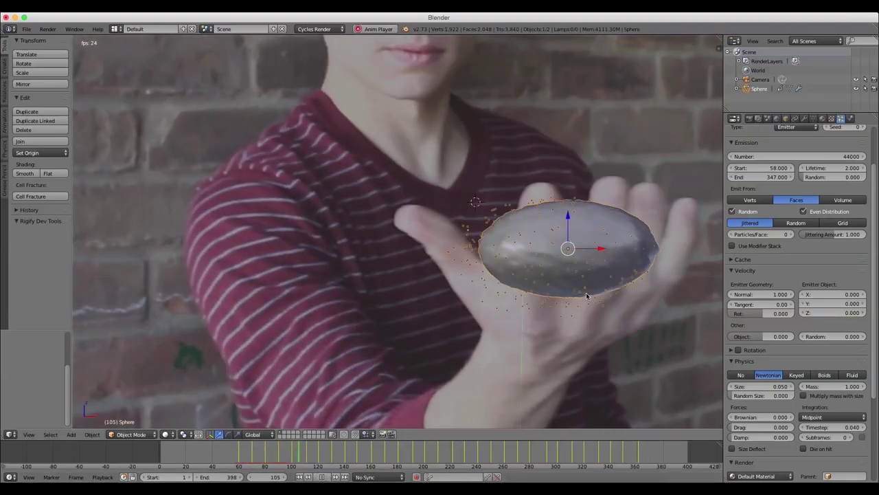
scroll(547, 284, down, 2)
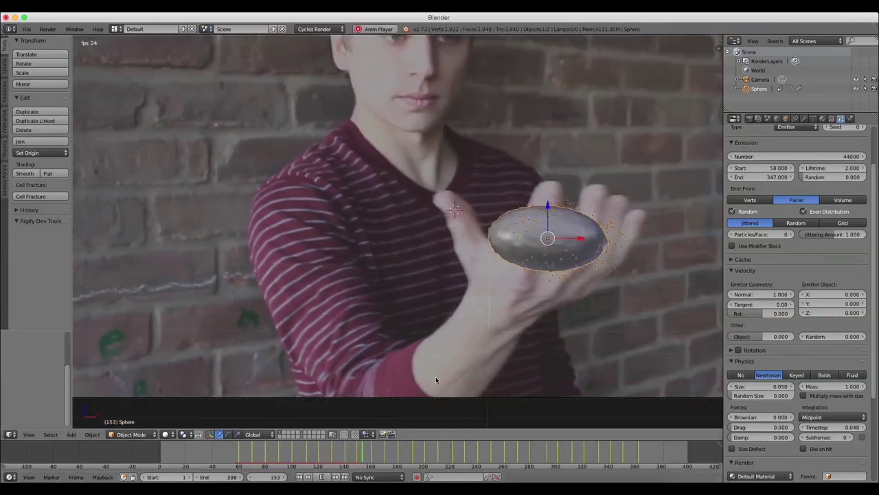
click(322, 477)
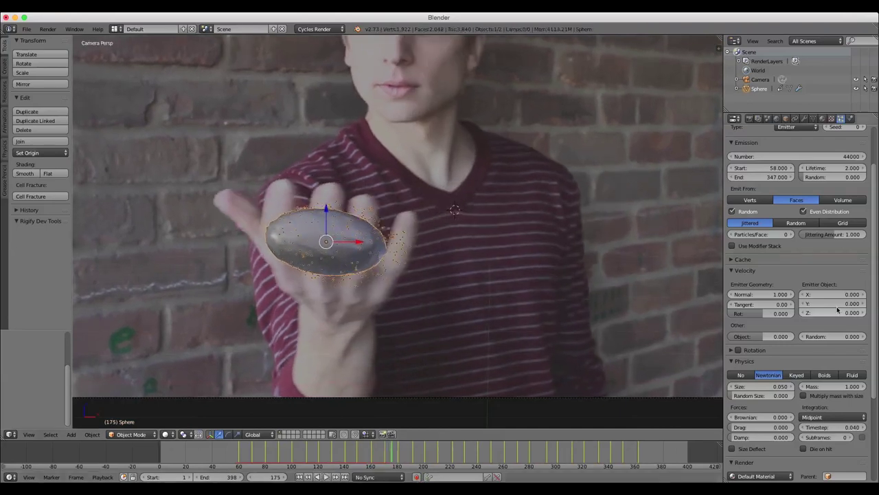
- Set the particles' emitter object velocity to X 0.5, Y 0.5 and Z 2
click(836, 312)
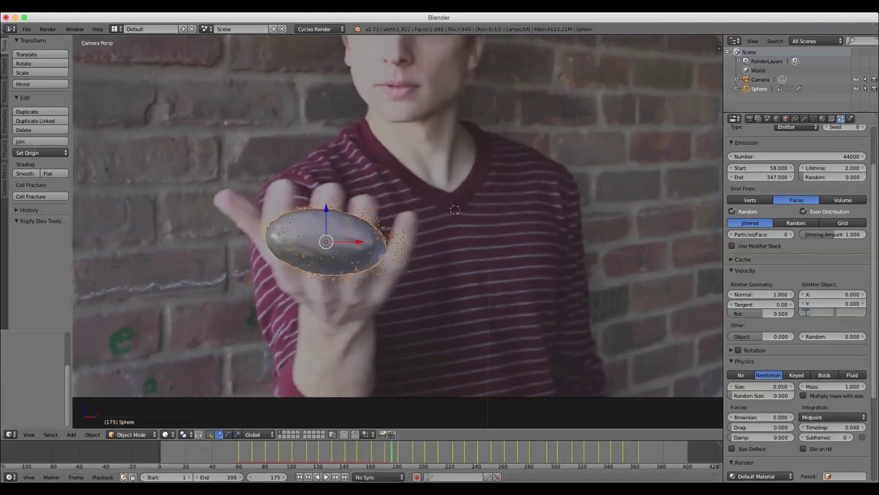
text(2)
key(Return)
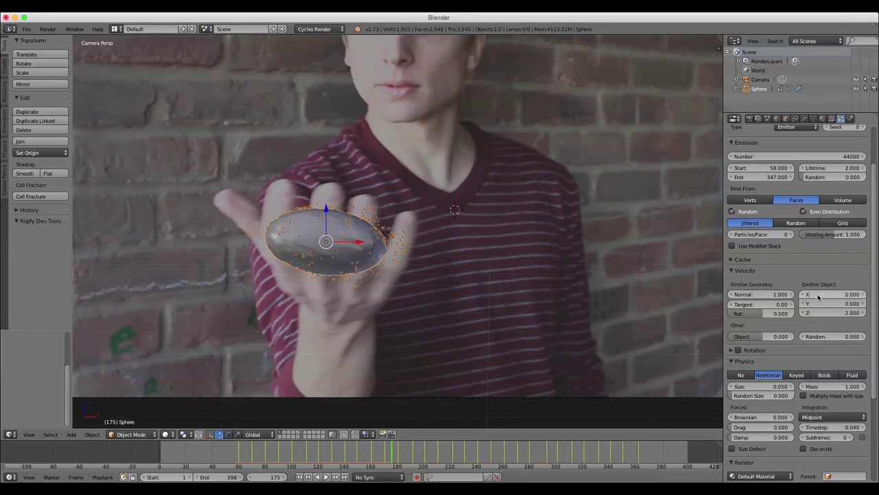
click(817, 294)
text(.5)
key(Tab)
text(.5)
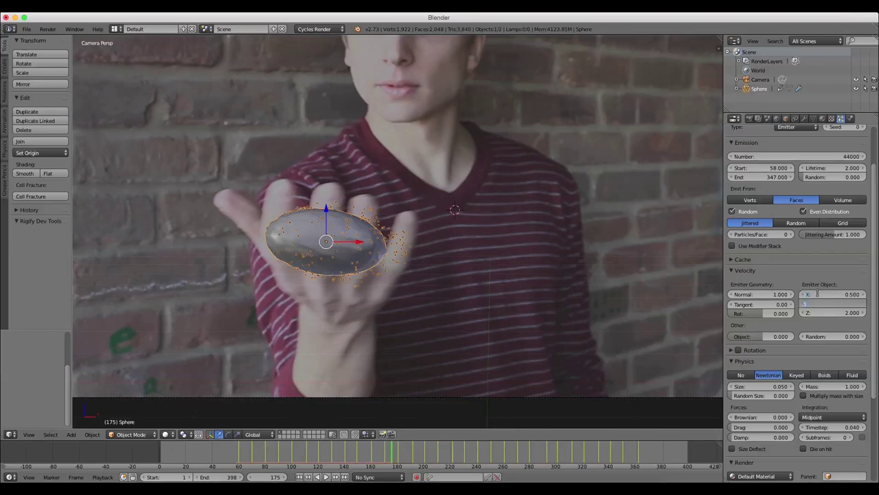
key(Return)
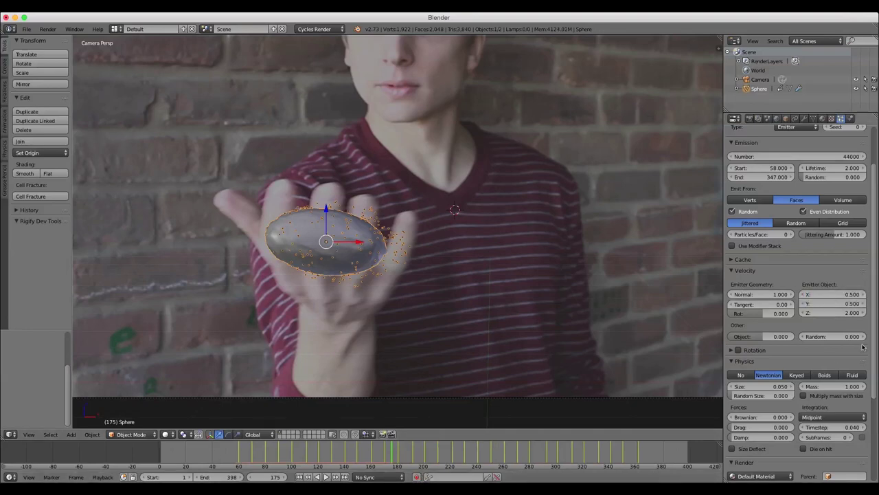
- Set the fire particles' random velocity to 0.4
click(827, 336)
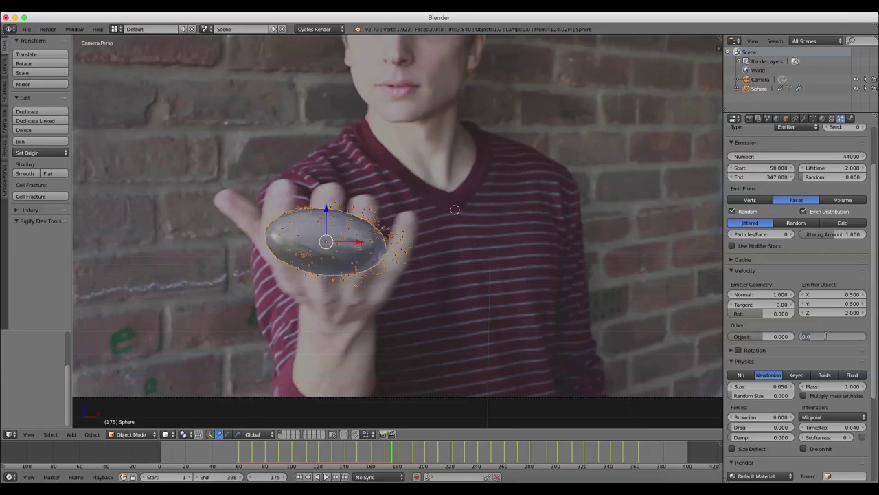
text(0.4)
key(Return)
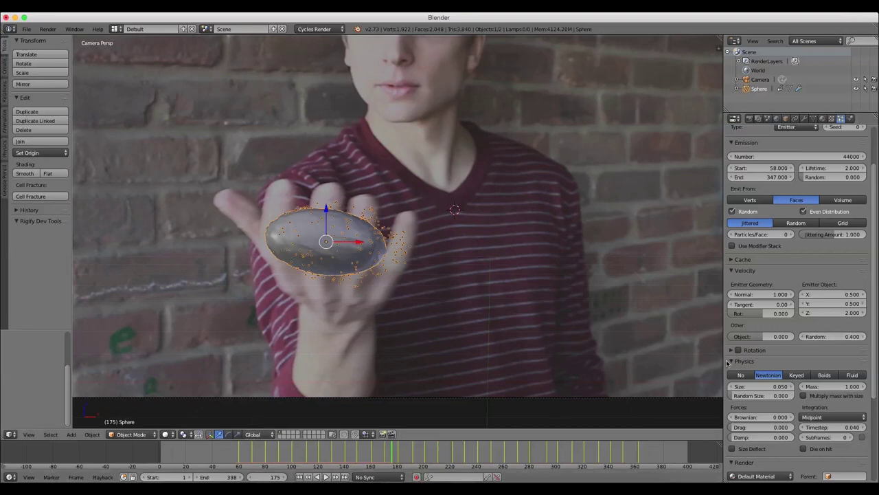
- Set the emitter geometry velocity to Normal 1.5, Tangent 0.5 and Rot 0.130
click(746, 295)
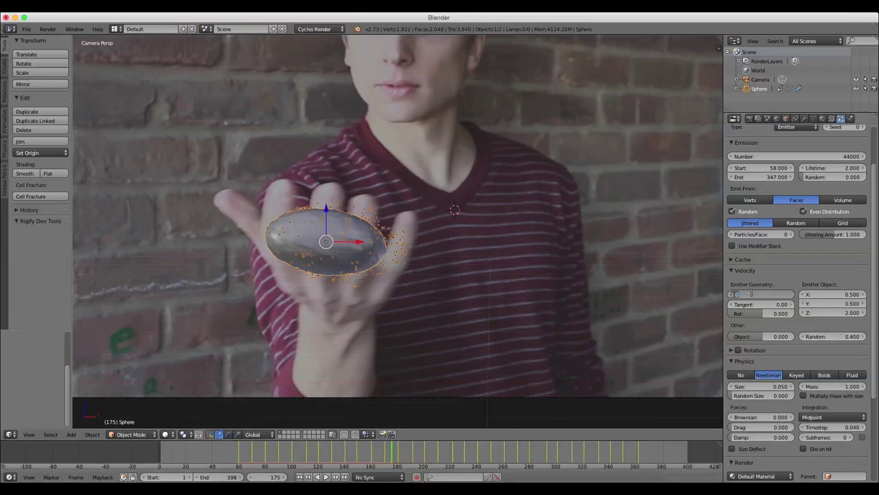
text(1.5)
key(Tab)
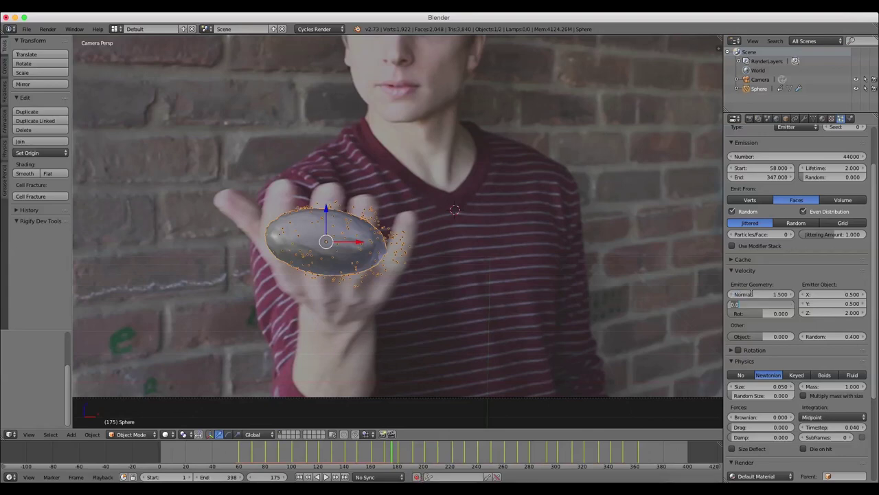
text(0.5)
key(Return)
drag(769, 313, 773, 313)
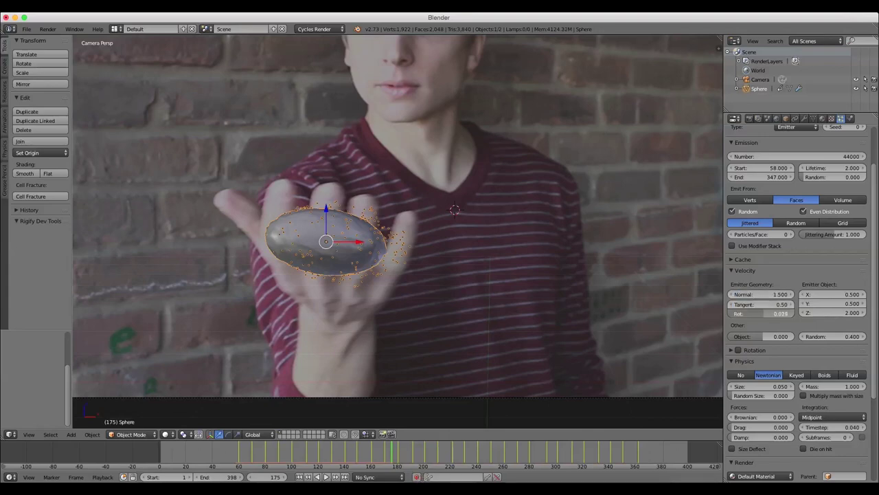
- Play the animation in camera view from about frame 51 to check the particles with the changed velocities
click(325, 476)
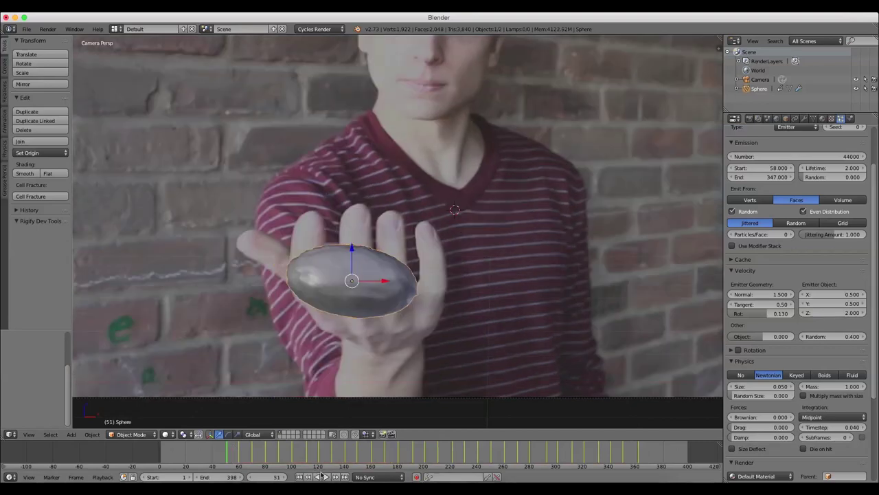
scroll(528, 259, down, 3)
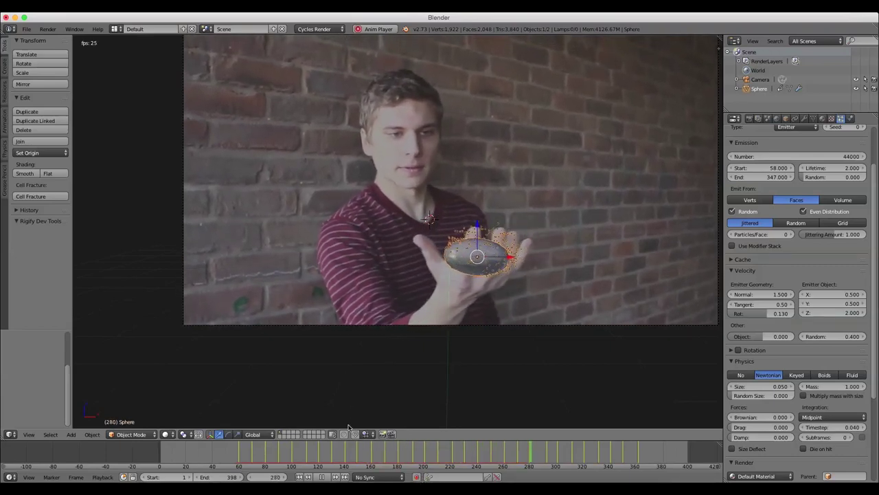
key(alt+a)
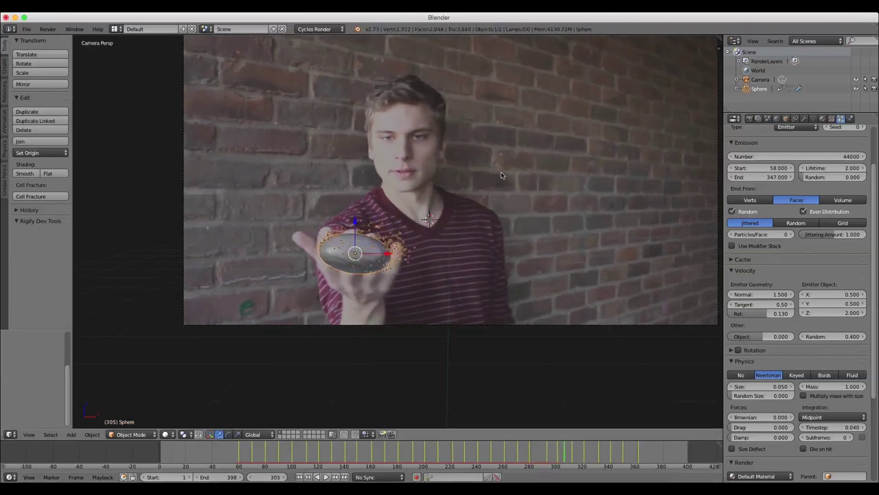
- Apply the Quick Smoke effect to the ellipsoid and show its whole smoke domain in front orthographic view
key(KP_1)
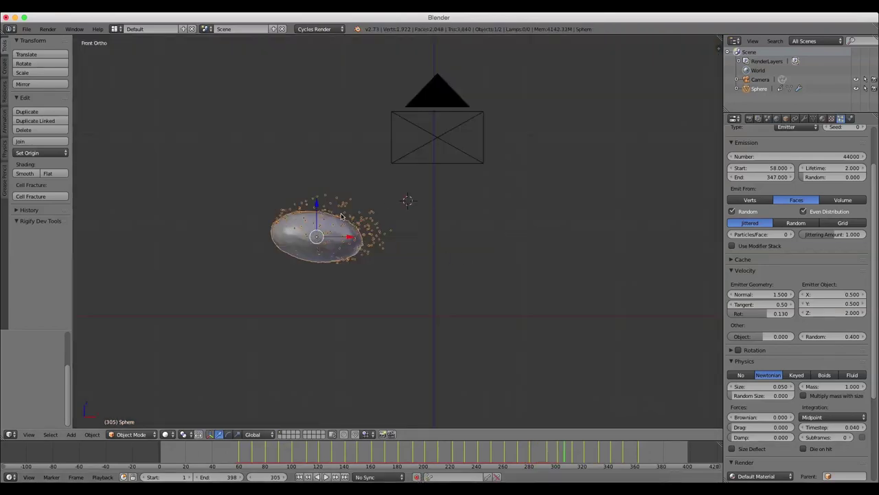
scroll(804, 222, up, 2)
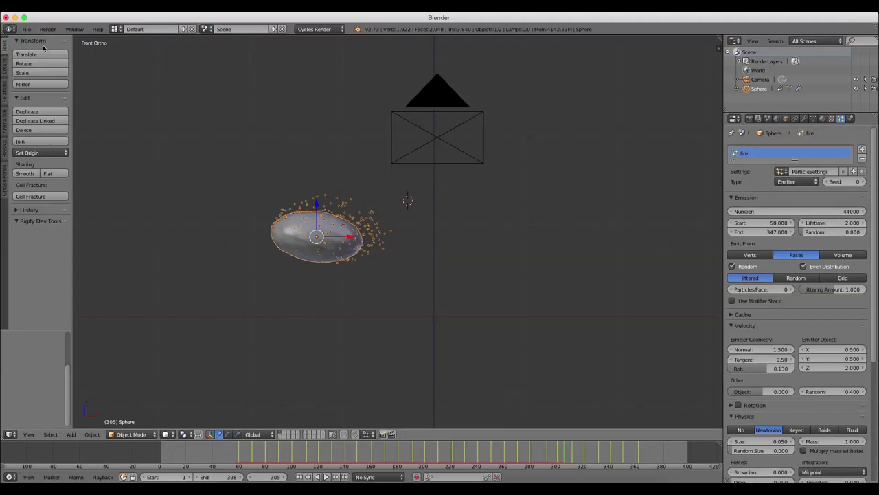
click(92, 434)
click(92, 434)
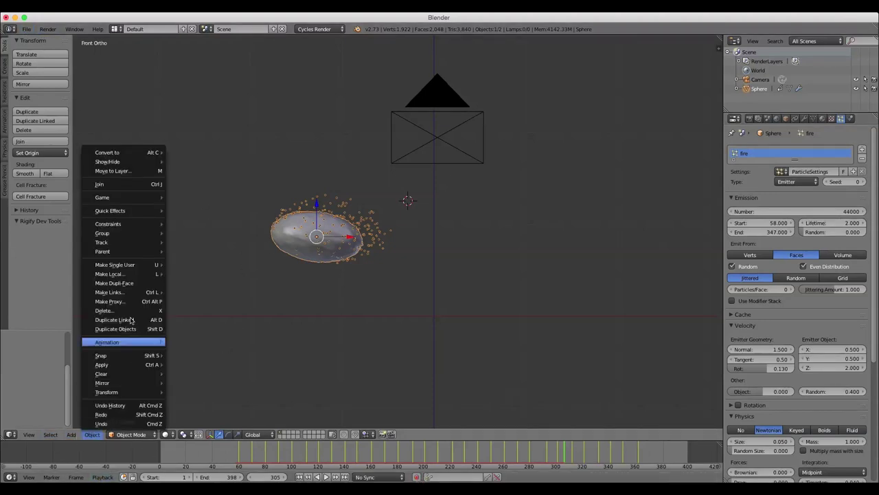
mouse_move(124, 210)
click(202, 226)
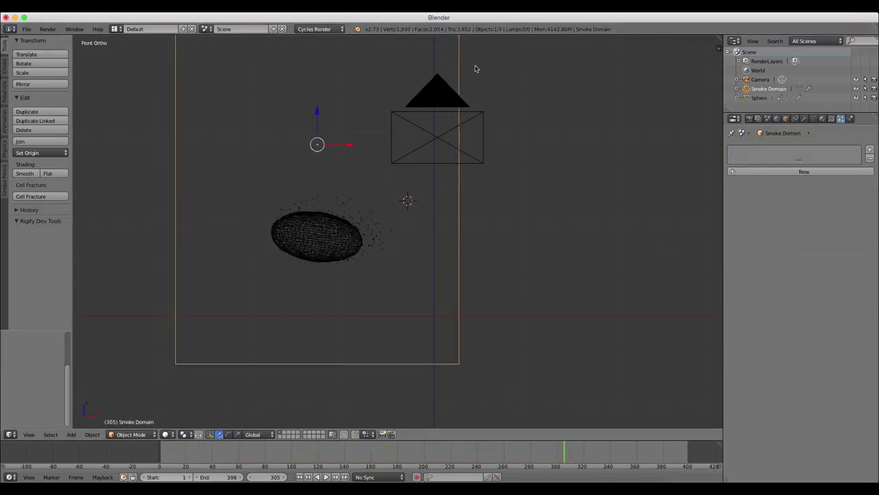
scroll(460, 317, down, 2)
shift+middle_drag(440, 219, 447, 292)
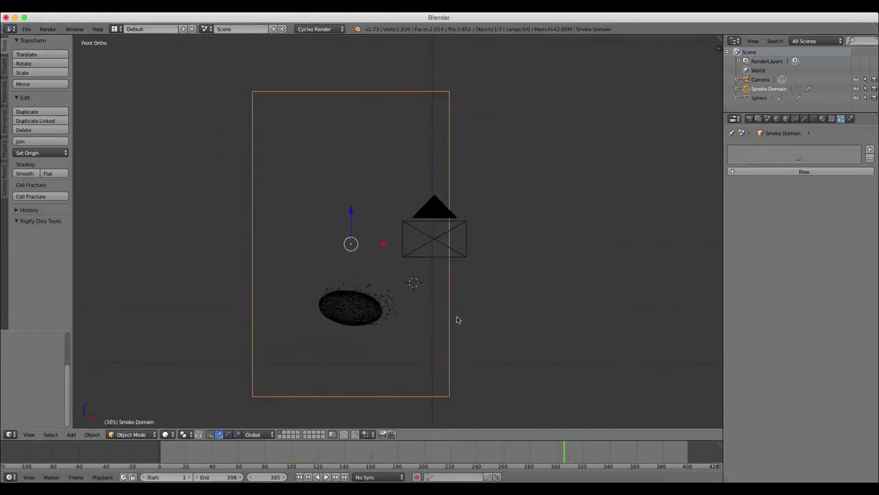
- Widen the smoke domain along the global X axis to about 1.3 times its width
key(s)
key(x)
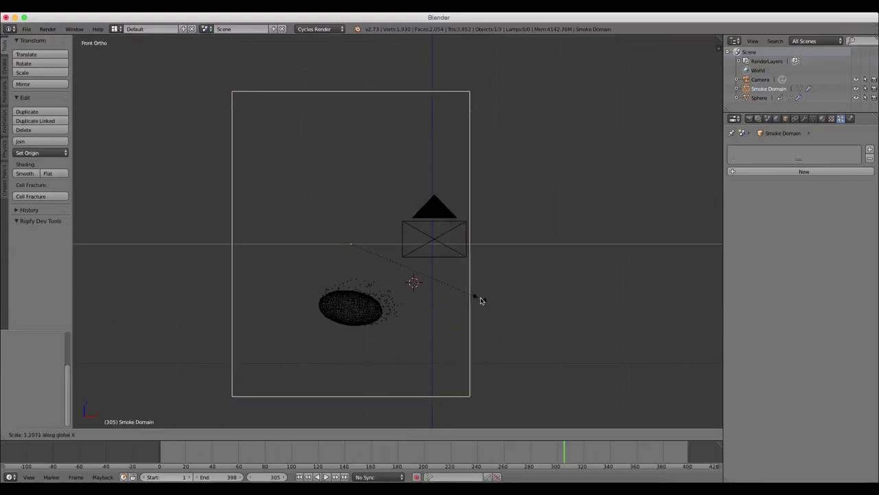
click(490, 300)
middle_drag(394, 218, 449, 280)
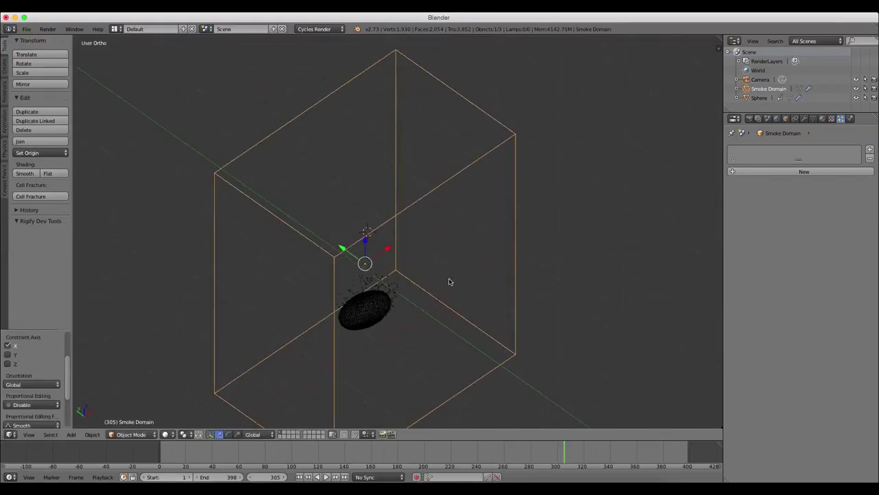
- At frame 1 in front view, move the smoke domain about 0.2 along X and -0.28 along Z to centre it over the ellipsoid
click(299, 476)
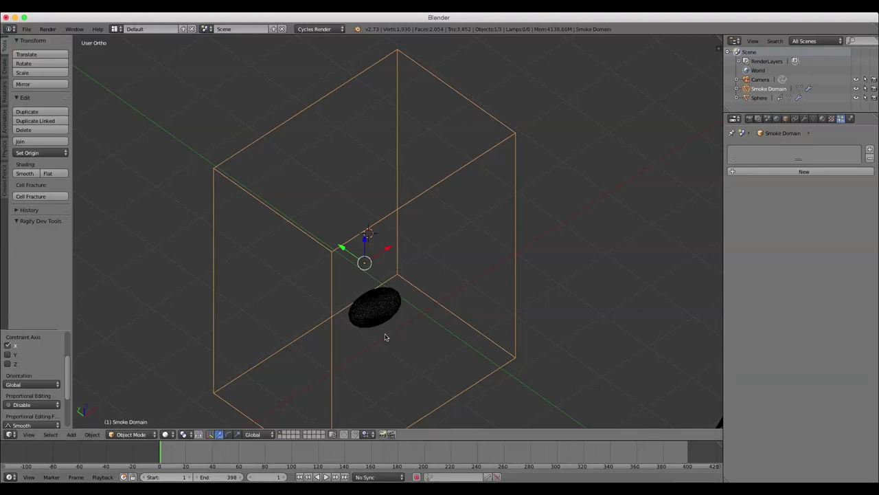
key(KP_1)
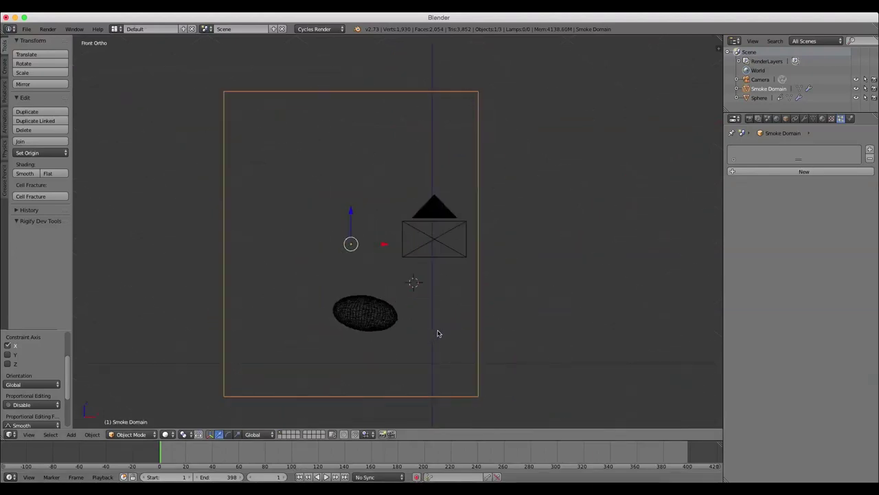
key(g)
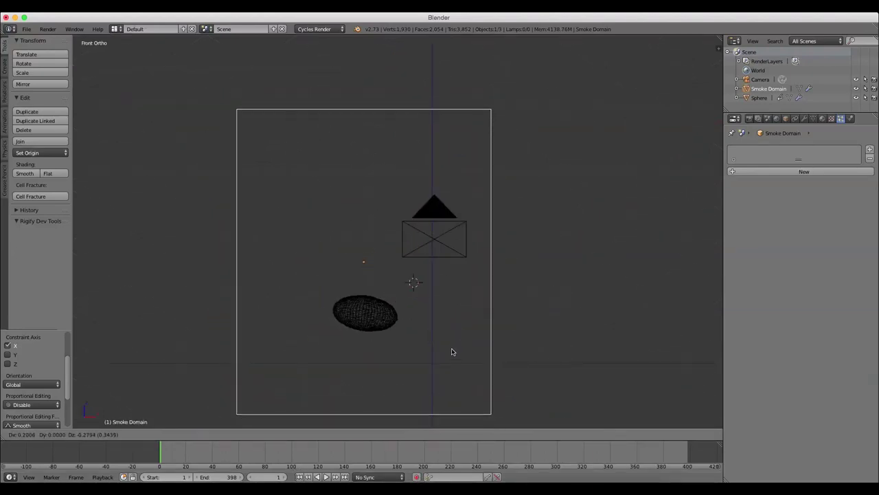
click(452, 353)
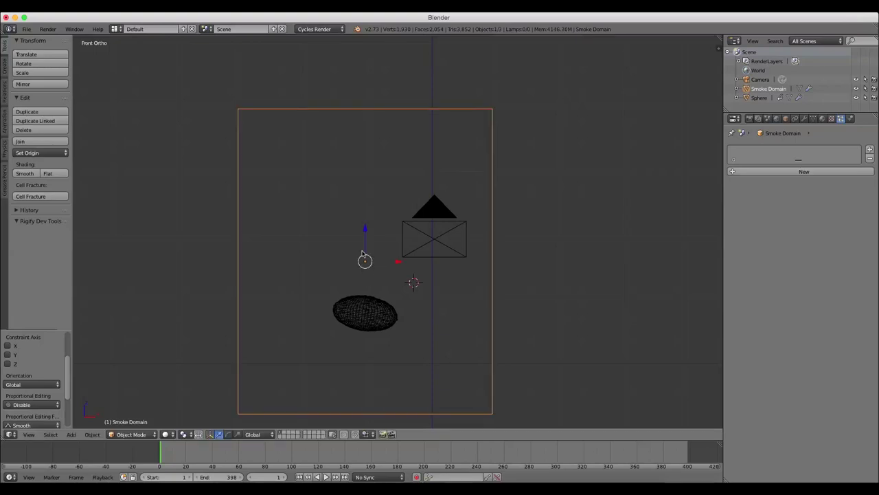
- Parent the smoke domain to the ellipsoid as its object parent
mouse_move(367, 250)
middle_down()
mouse_move(426, 291)
mouse_move(478, 269)
mouse_move(370, 257)
middle_up()
scroll(370, 257, down, 1)
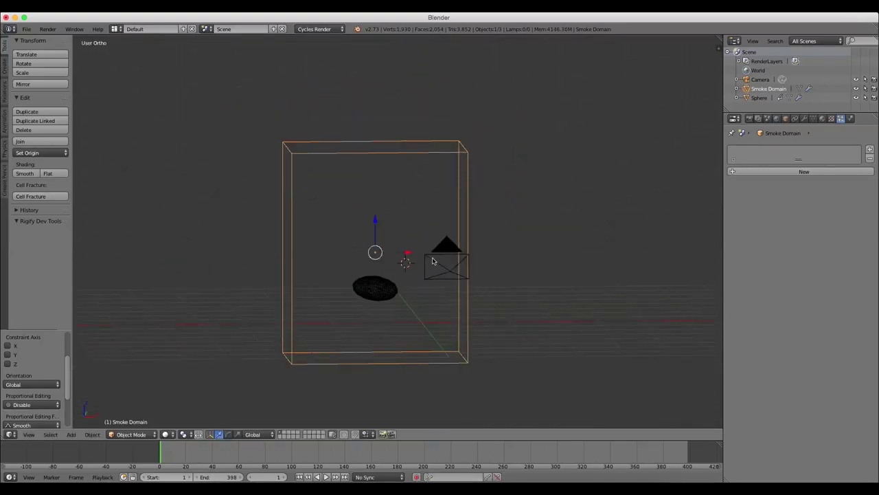
shift+right_click(378, 290)
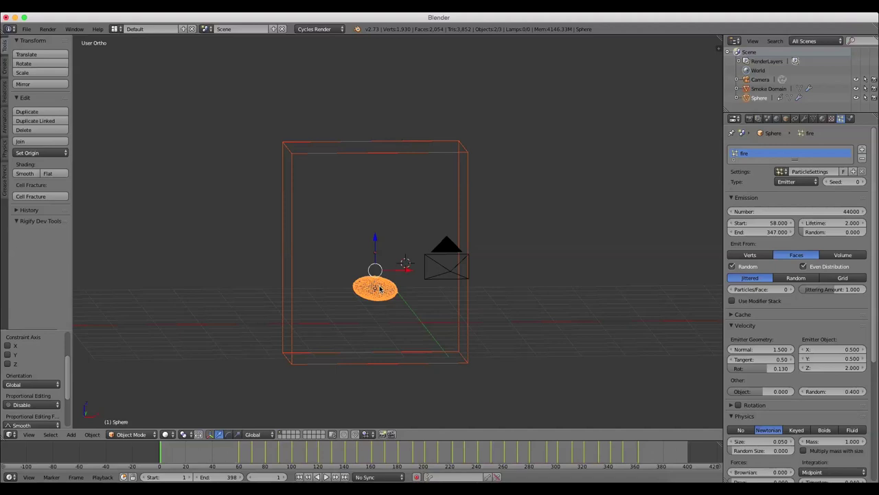
key(ctrl+p)
click(379, 288)
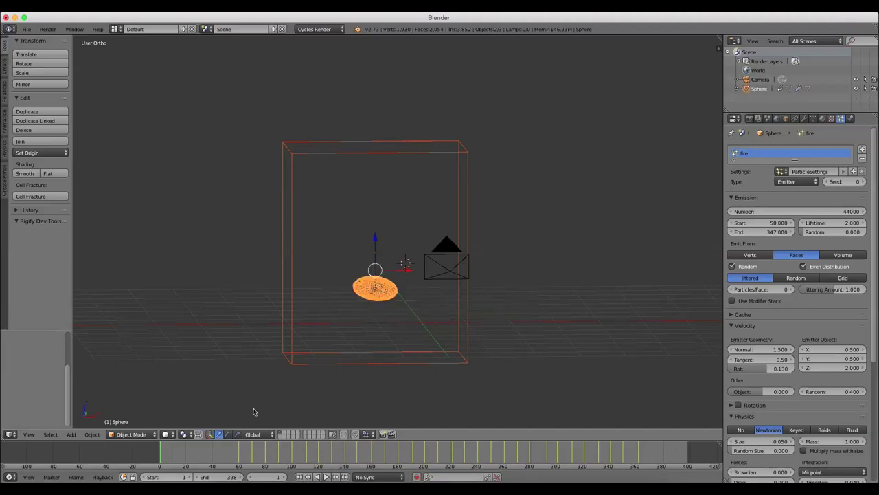
- Play the animation from frame 45 and check in camera view how the smoke domain follows the ellipsoid, then return to frame 1
key(KP_1)
click(219, 456)
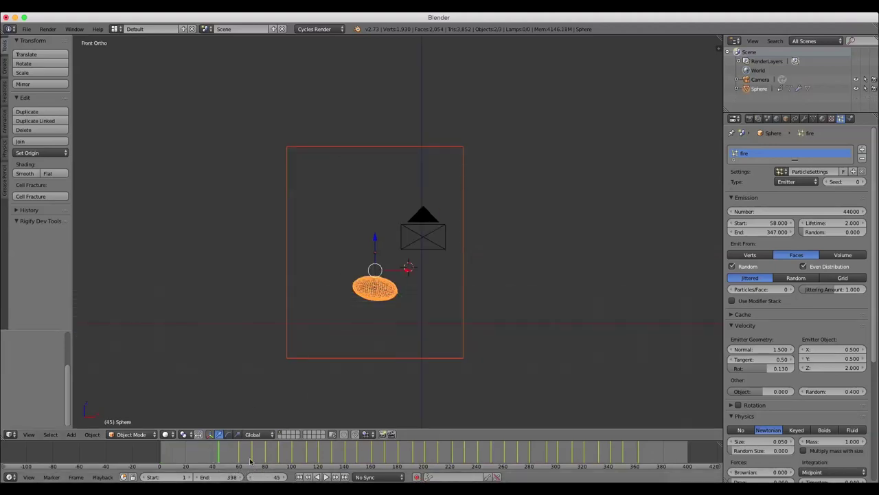
click(323, 476)
middle_drag(271, 235, 518, 230)
key(KP_0)
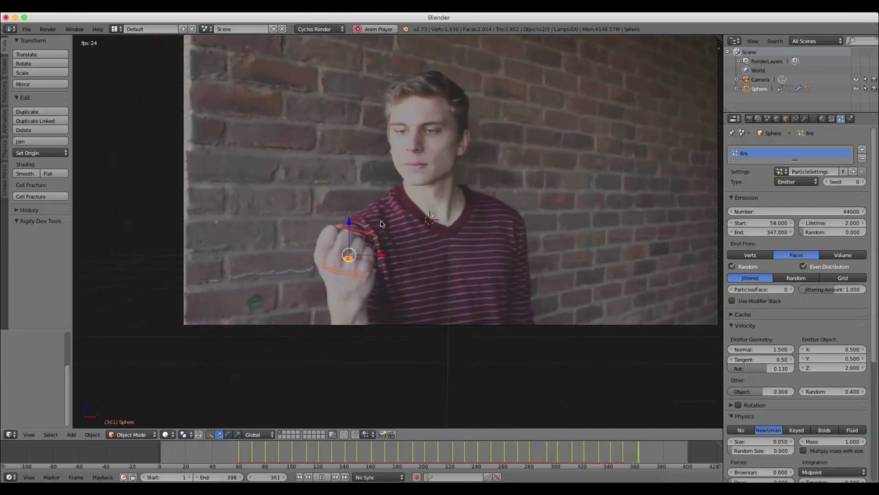
click(323, 477)
click(298, 476)
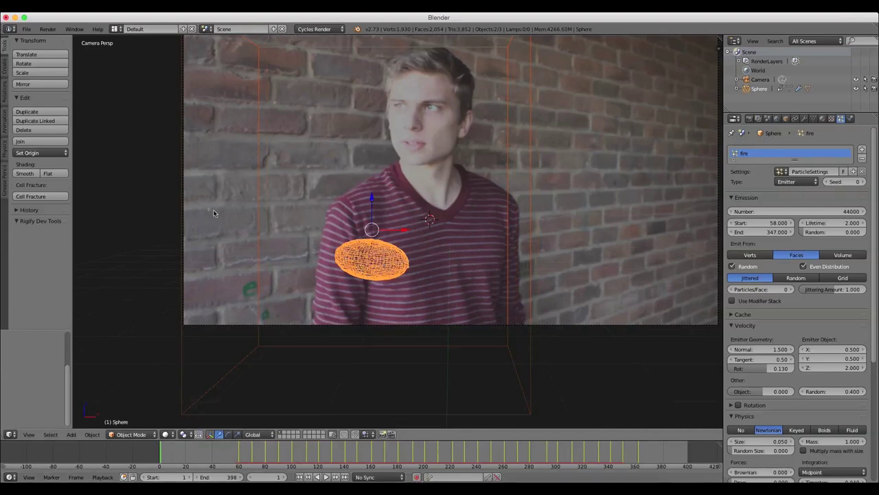
- Enable Smoke Adaptive Domain for the smoke domain and set its resolution divisions to 44
drag(237, 452, 207, 447)
right_click(506, 244)
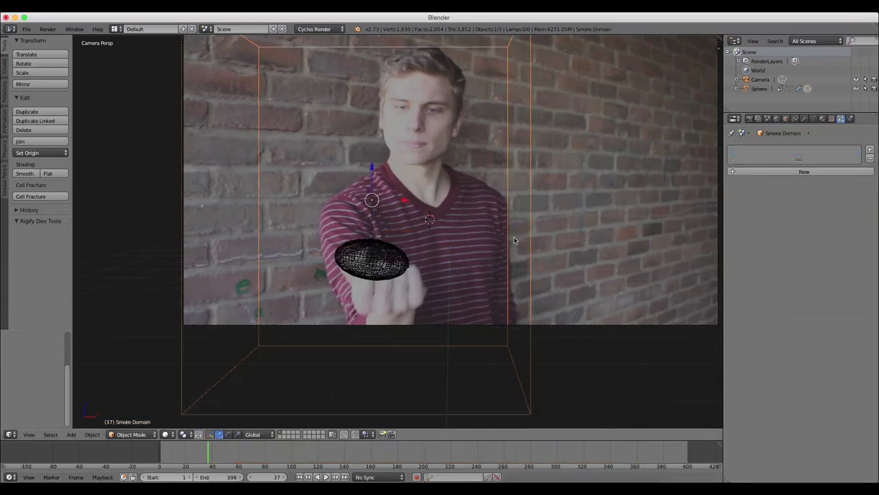
click(851, 119)
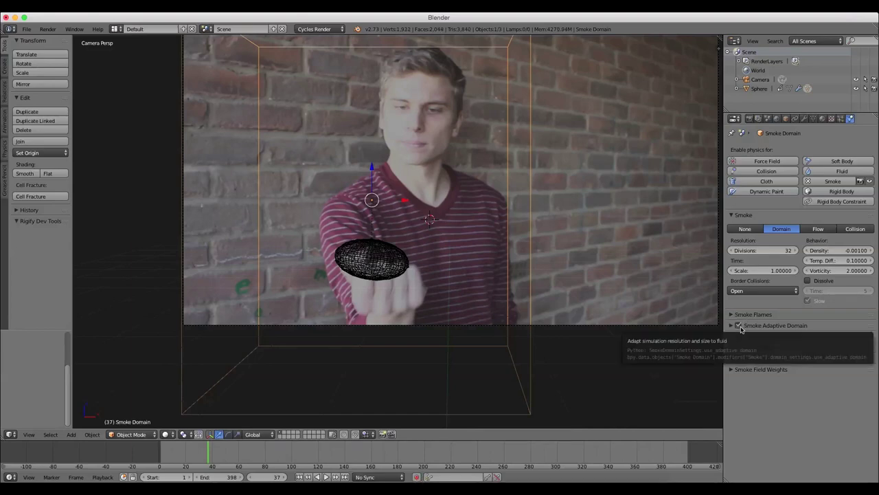
click(753, 252)
key(Return)
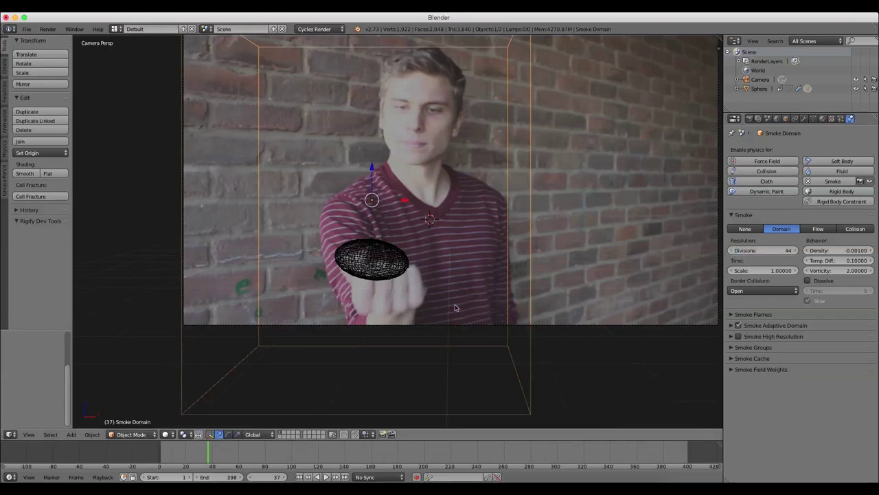
- Compare the smoke physics settings of the ellipsoid's flow with those of the smoke domain
right_click(390, 256)
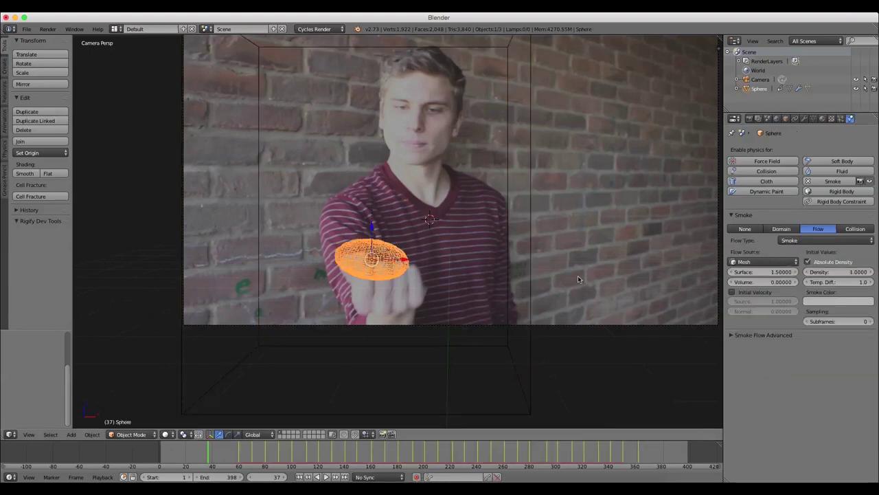
right_click(529, 253)
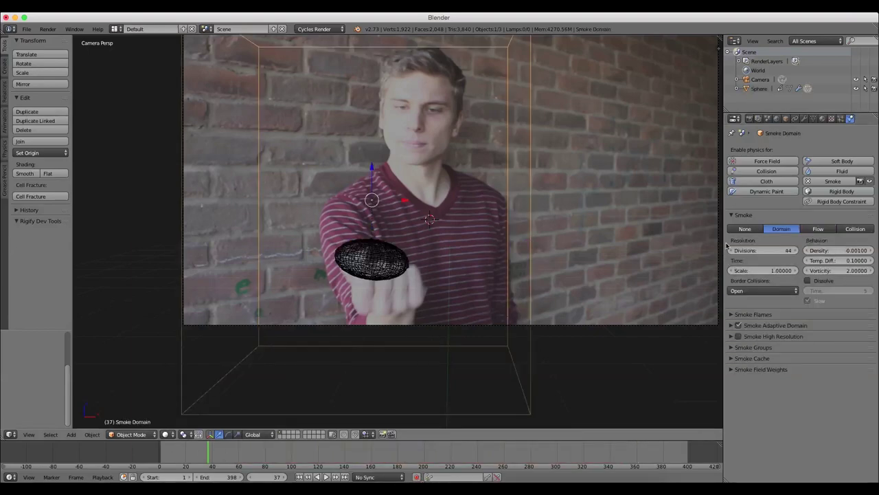
right_click(377, 257)
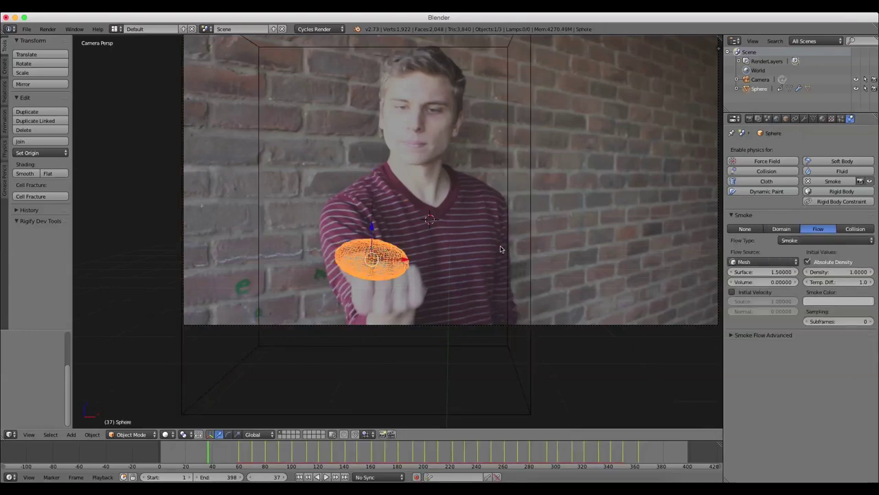
right_click(518, 222)
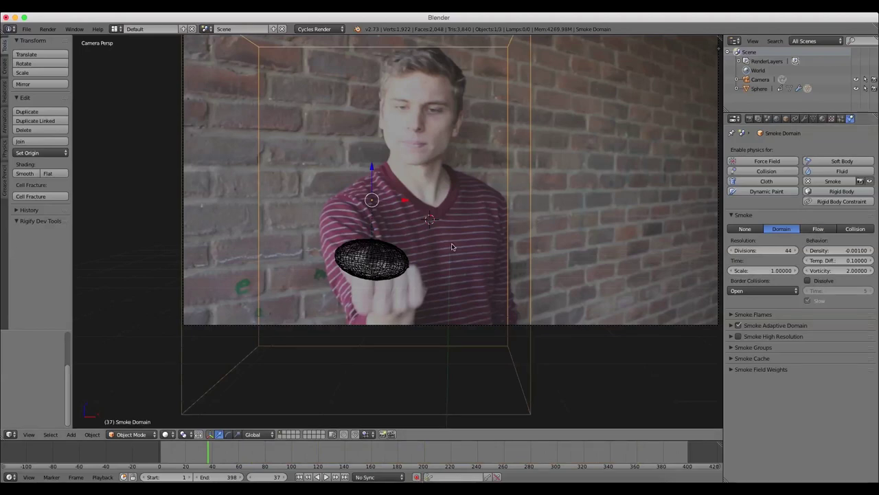
right_click(368, 264)
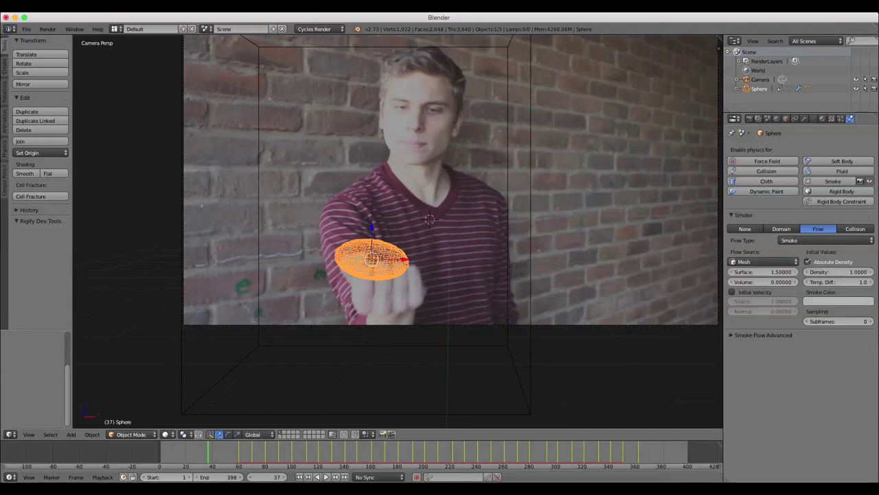
- Play the smoke simulation from frame 1 to about frame 83 in camera view to check the smoke rising from the ellipsoid
click(326, 477)
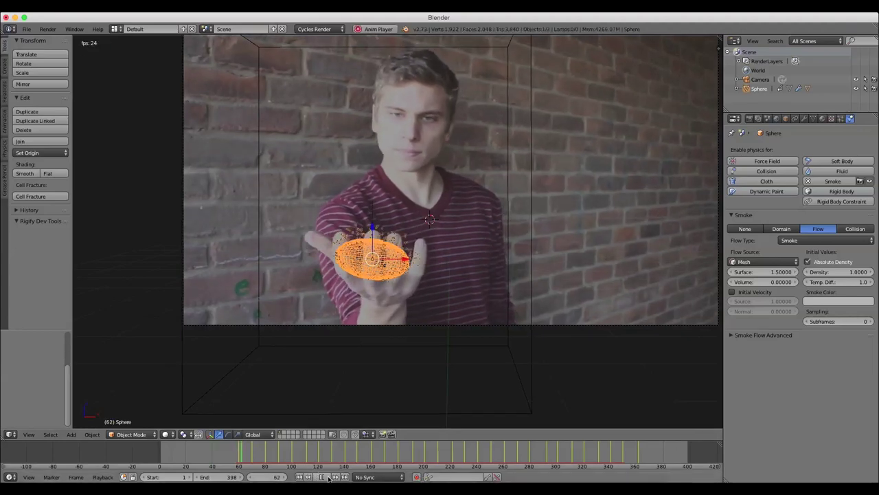
click(322, 476)
click(300, 476)
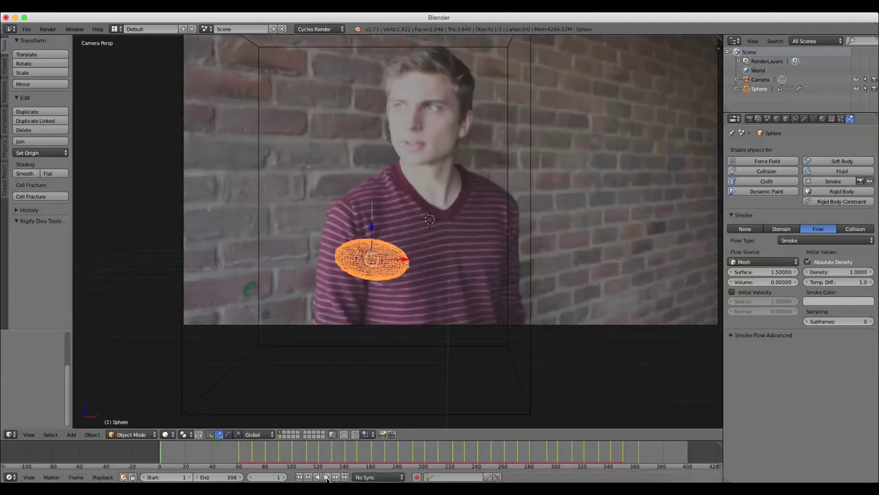
click(325, 477)
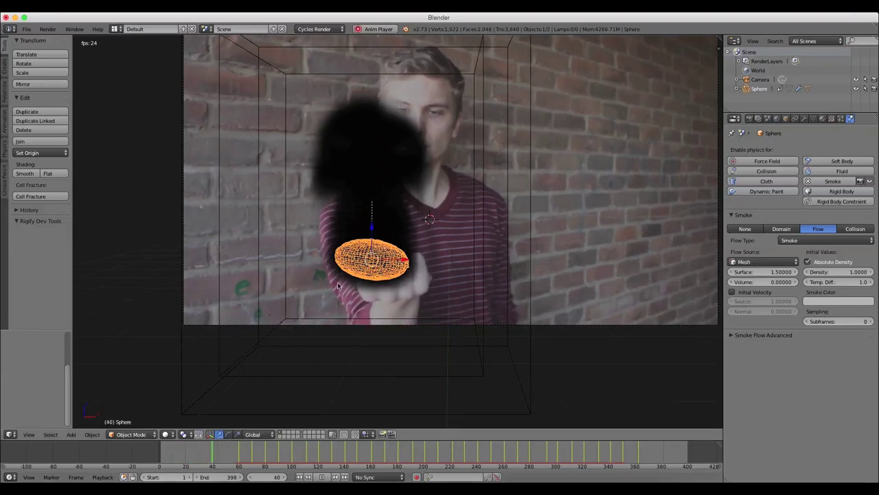
click(325, 477)
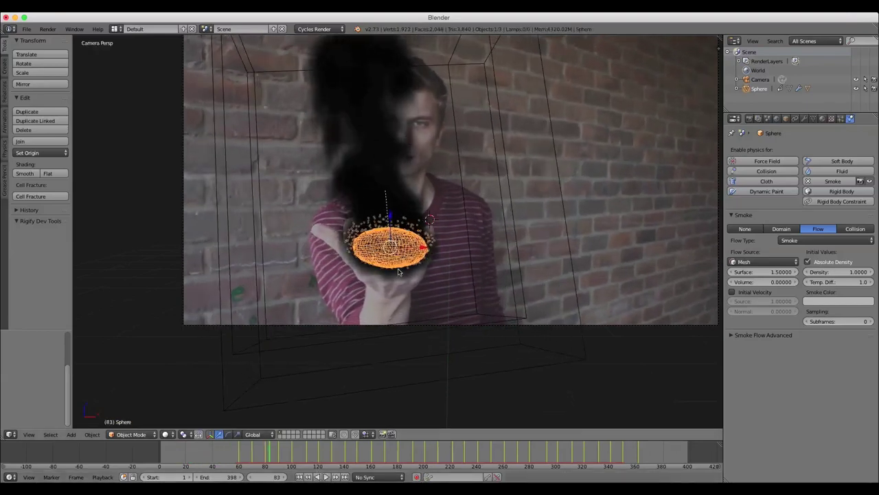
- Change the ellipsoid's smoke flow source to Particle System and assign the fire particle system
click(778, 261)
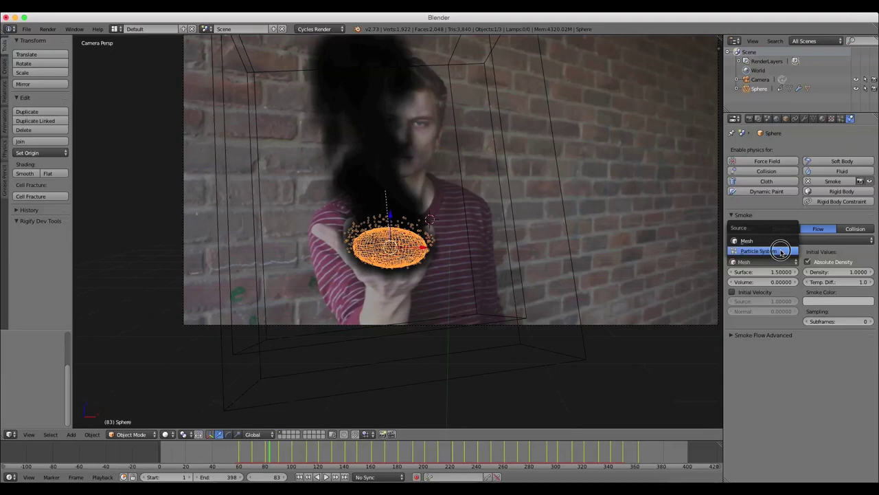
click(781, 251)
click(750, 282)
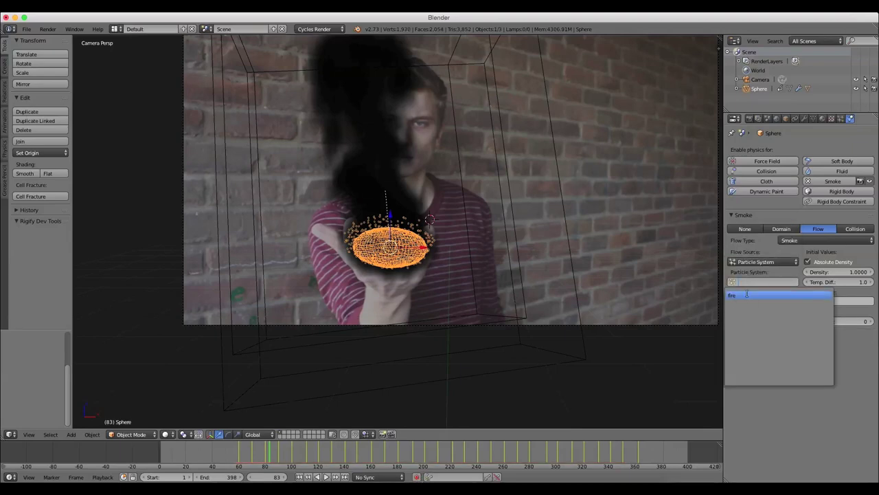
click(744, 295)
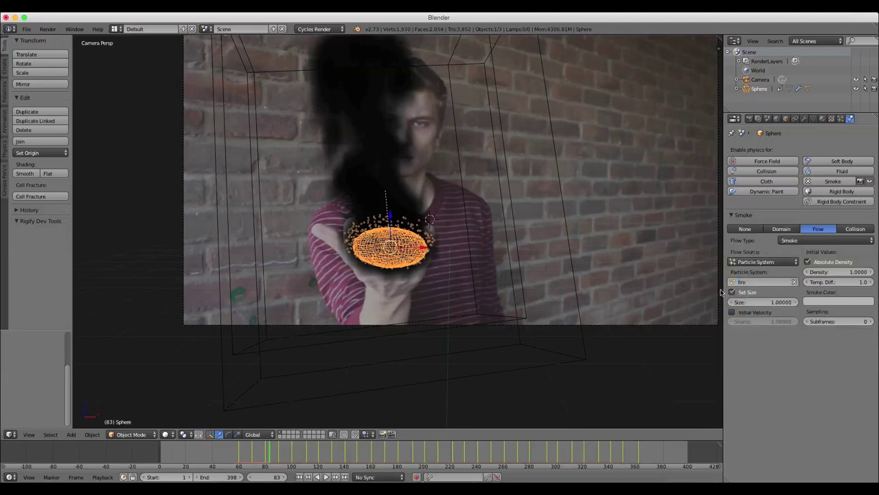
- Select the smoke domain at frame 1 and save the project as firepower.blend, overwriting the existing file
click(300, 477)
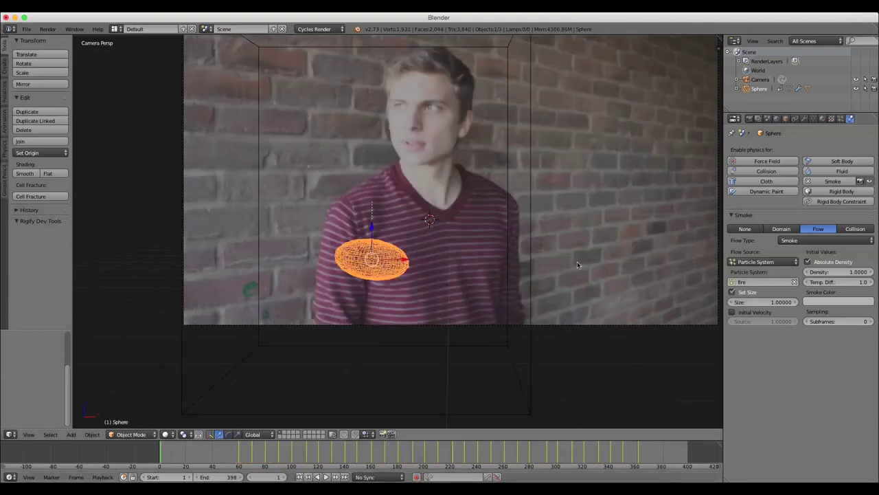
right_click(531, 212)
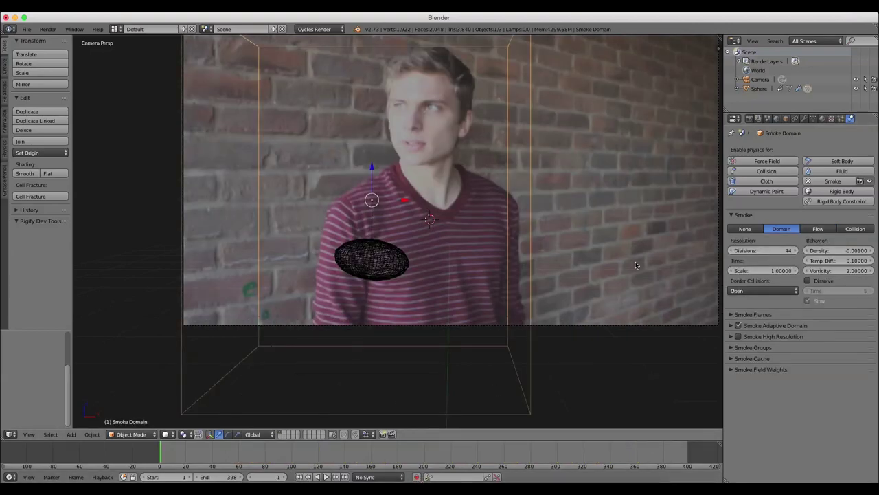
click(26, 29)
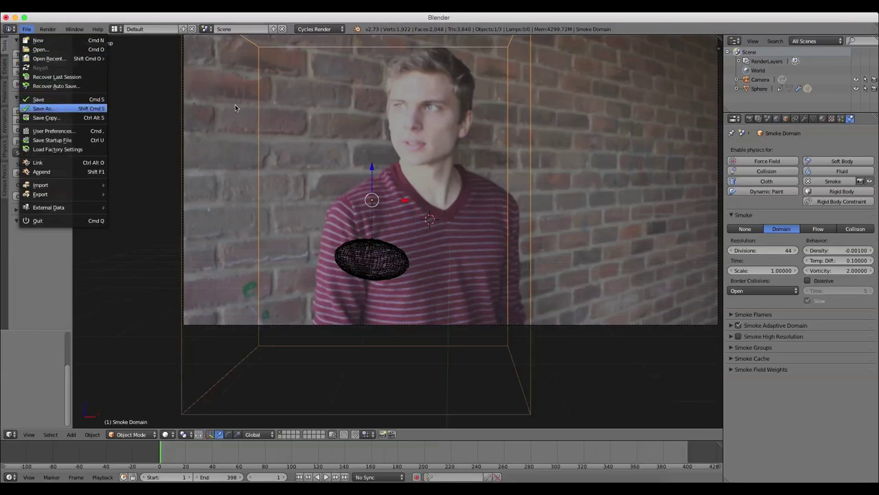
key(Return)
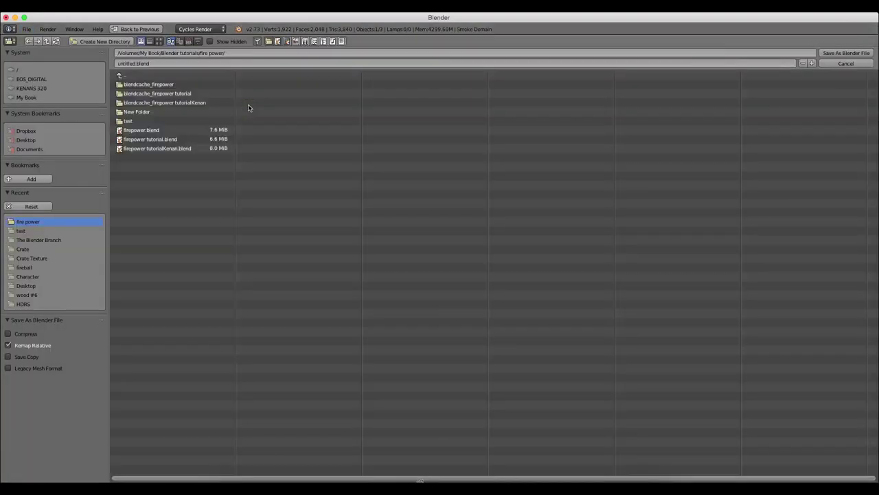
click(173, 129)
click(851, 52)
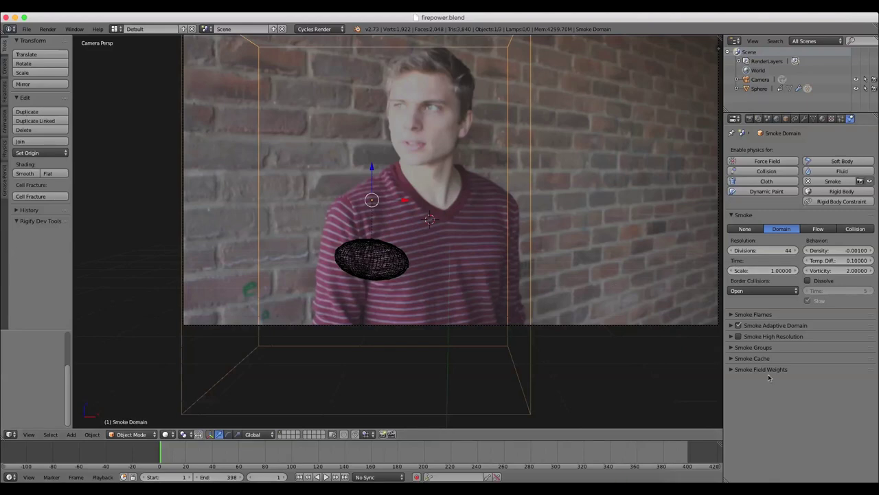
- Open the smoke domain's cache settings and check the emission start and end frames of the ellipsoid's fire particle system
click(744, 348)
click(743, 348)
click(739, 357)
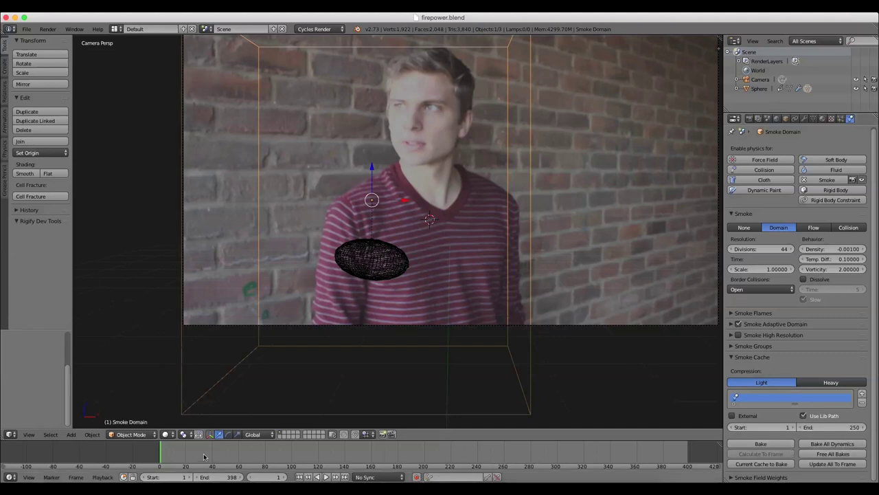
click(241, 454)
drag(240, 454, 261, 455)
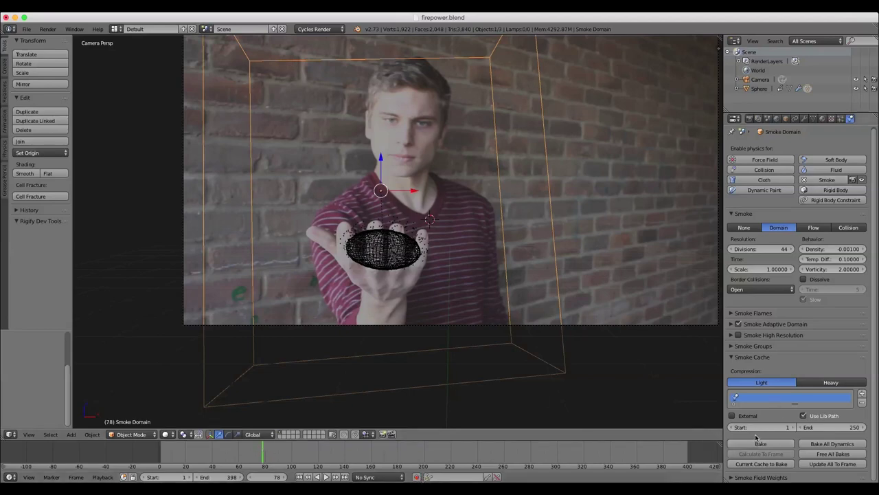
click(840, 119)
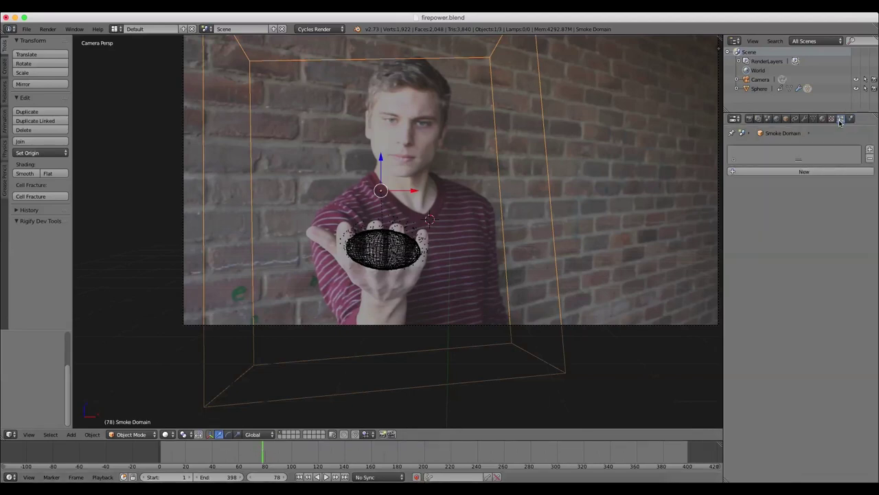
right_click(360, 254)
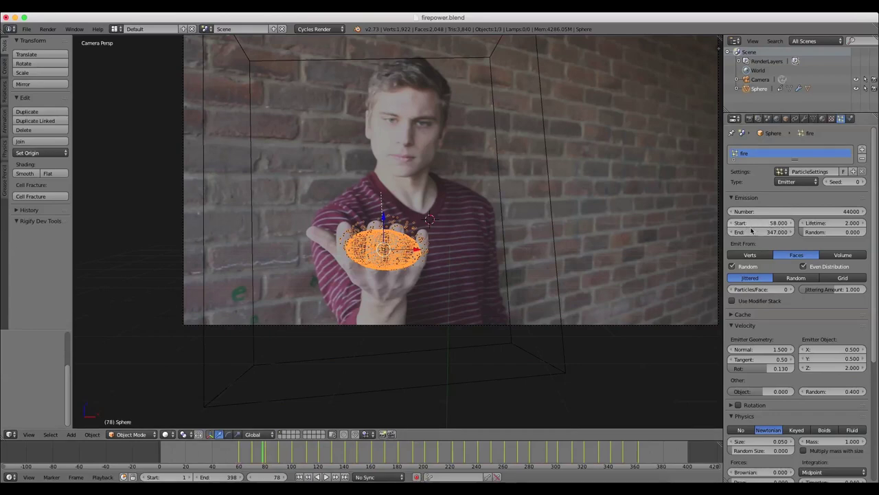
key(ctrl+z)
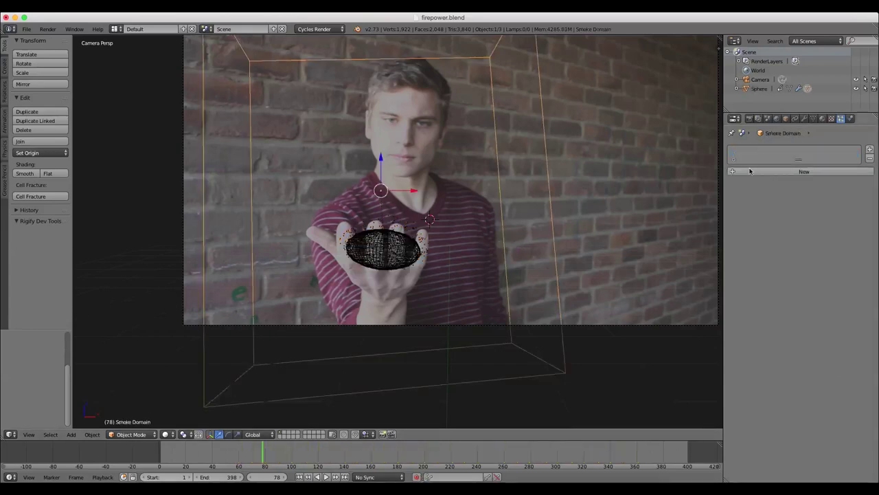
- Set the smoke domain's cache to start at frame 58 and end at frame 346
click(851, 119)
click(772, 427)
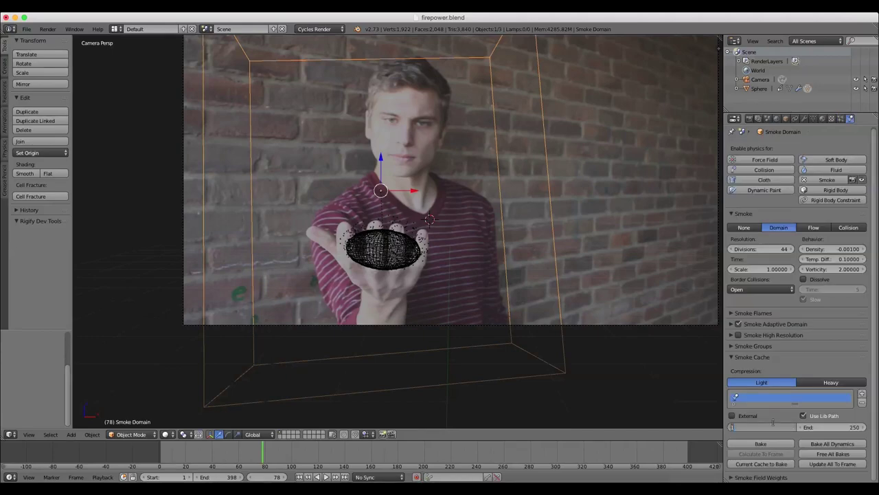
text(58)
key(Tab)
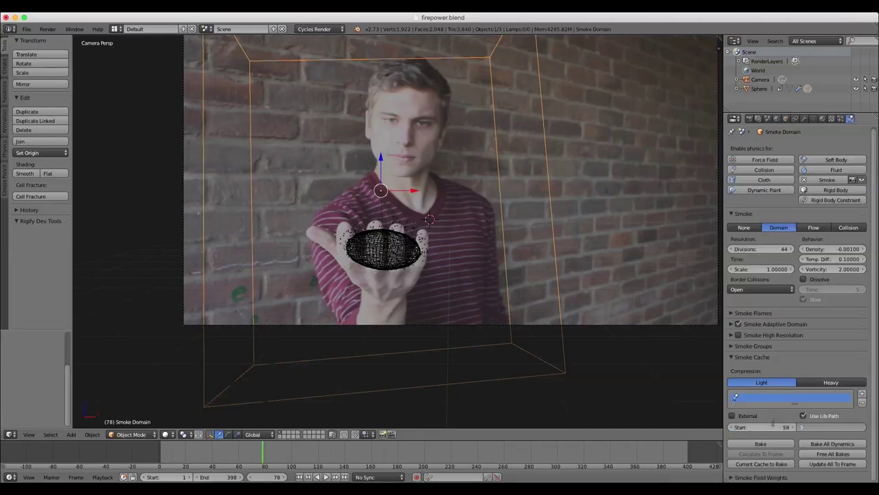
text(346)
key(Return)
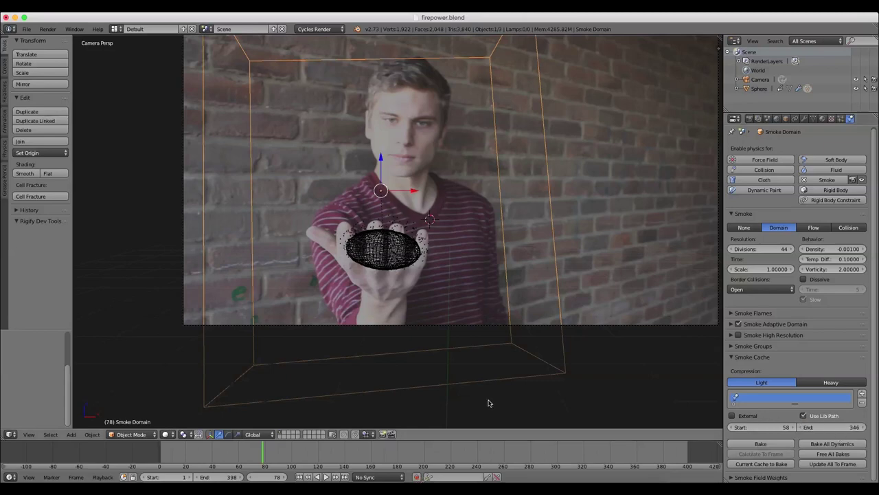
- Play the smoke simulation from frame 1 to about frame 152 to check the smoke following the hand
click(299, 476)
click(326, 477)
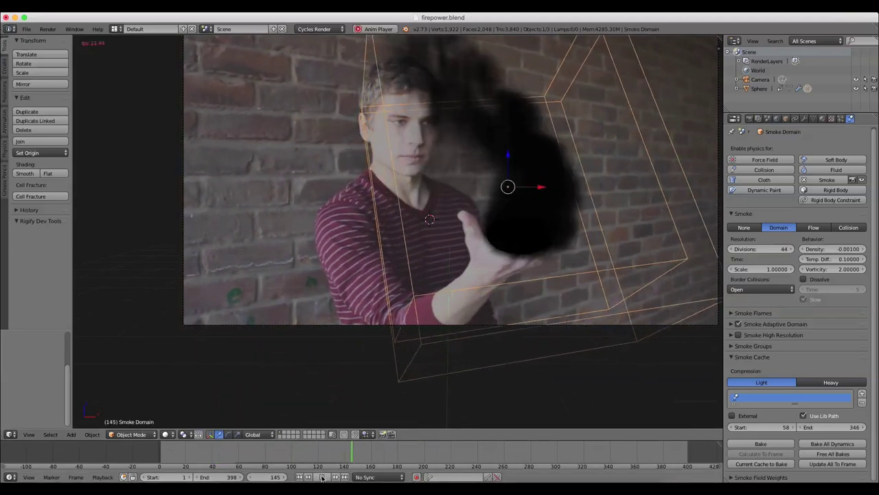
key(alt+a)
- Change the ellipsoid's smoke flow type to Fire and replay the simulation from frame 1 to about frame 210
right_click(496, 220)
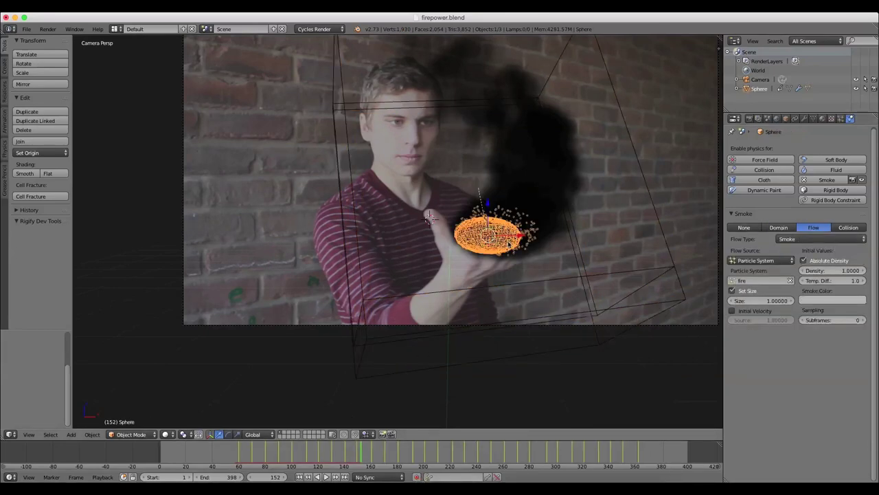
click(800, 240)
click(793, 206)
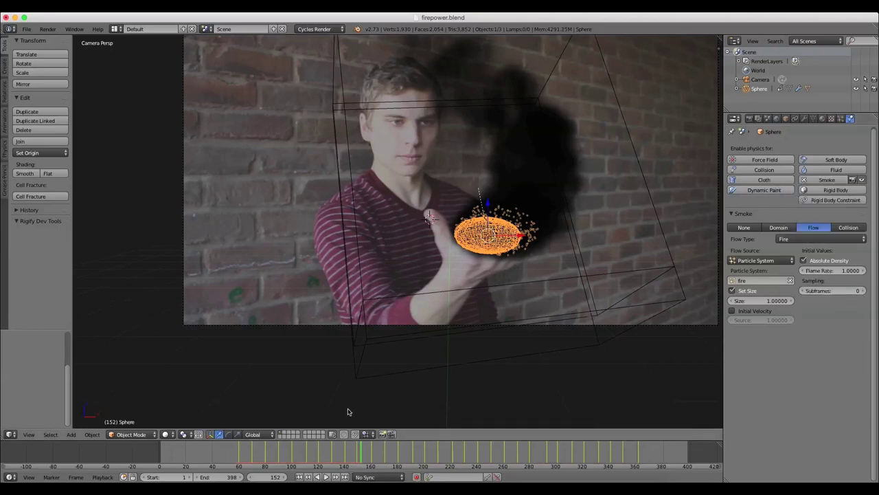
click(300, 477)
click(326, 478)
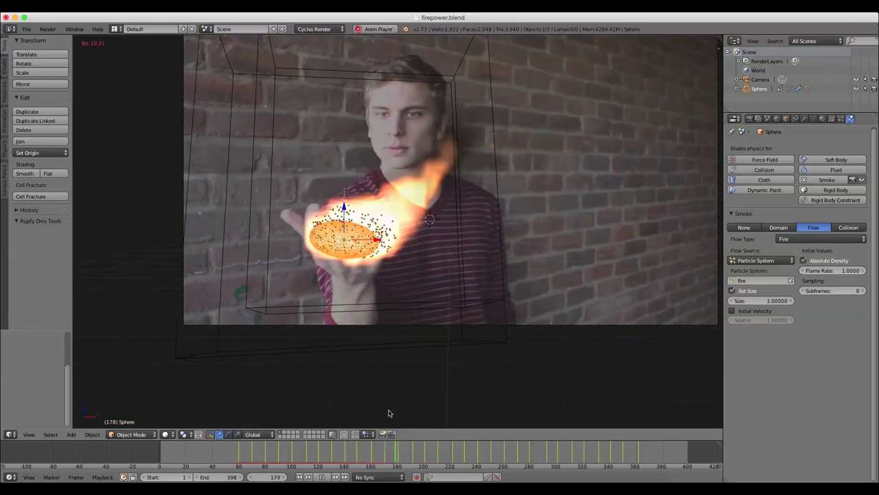
click(322, 477)
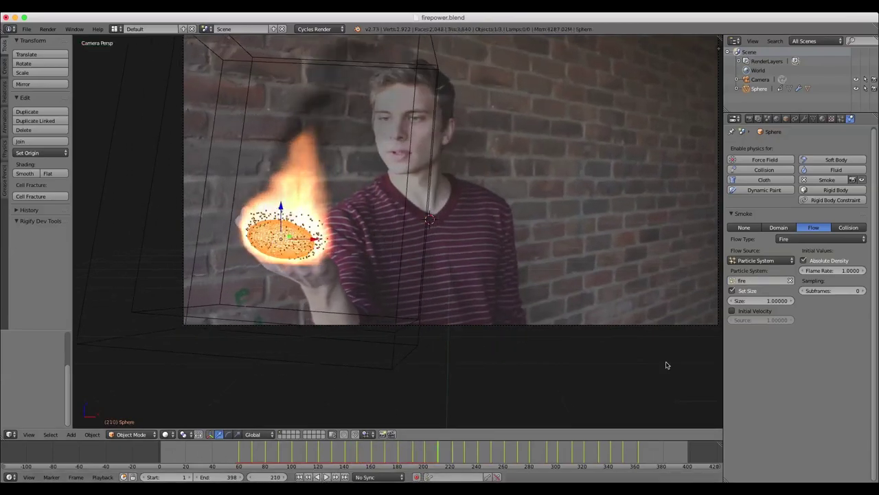
- Enable Initial Velocity on the ellipsoid's fire flow and replay the simulation from frame 49 to about frame 149
click(732, 310)
click(224, 457)
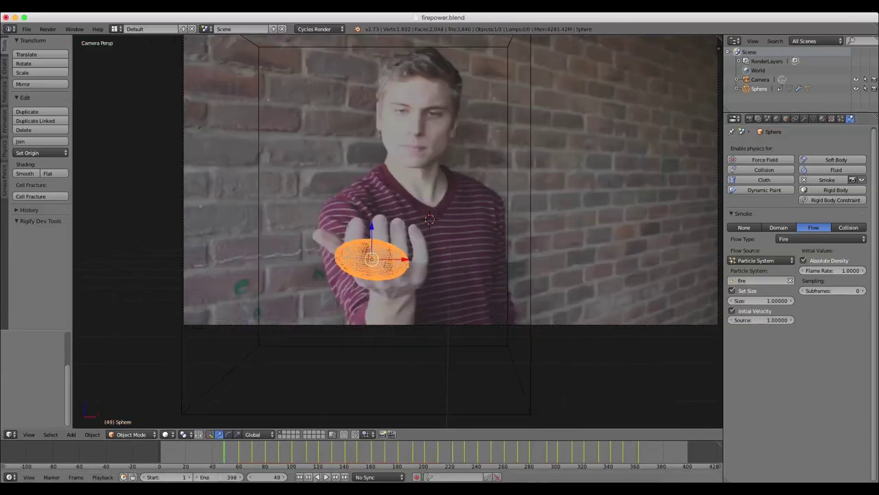
click(327, 477)
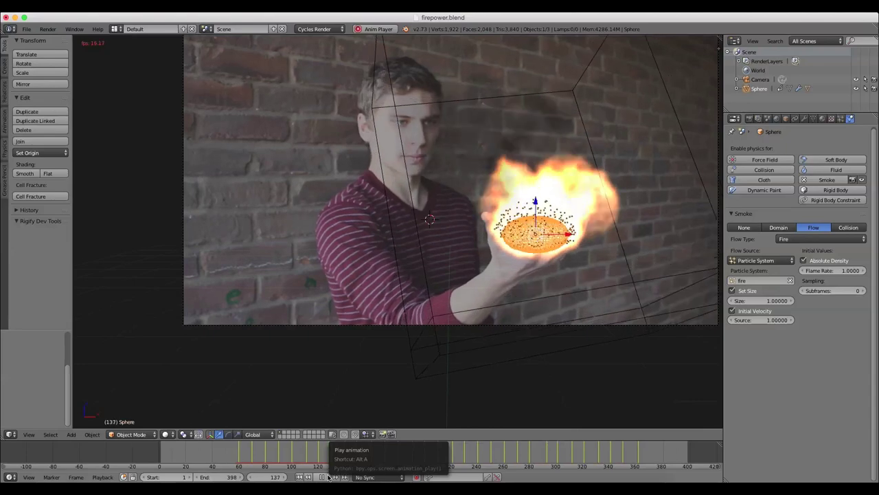
click(328, 477)
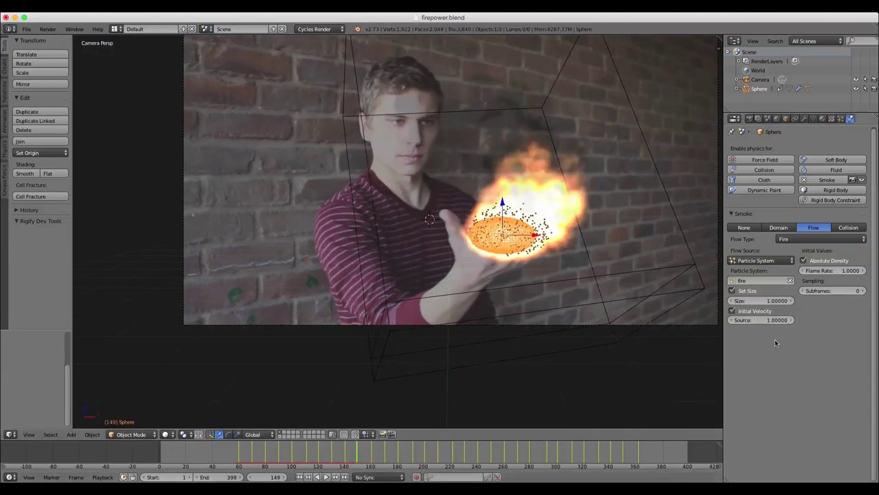
- Enable Dissolve on the smoke domain and set the dissolve time to 3
right_click(592, 260)
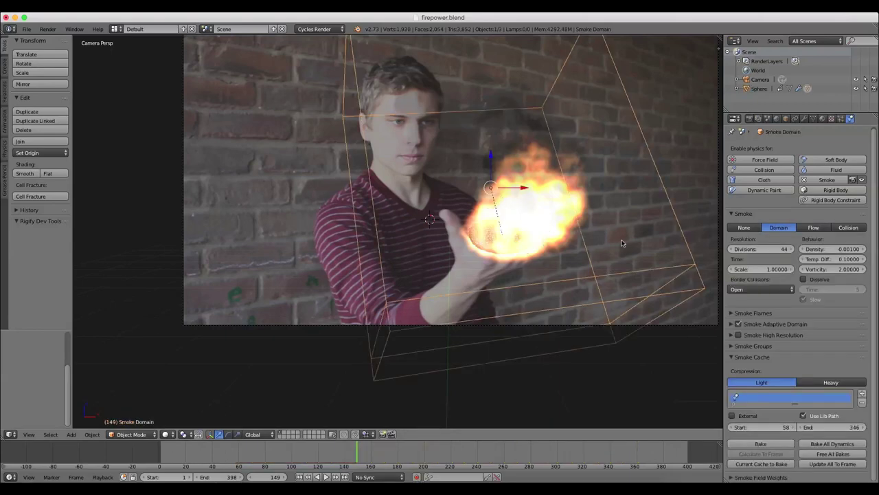
middle_drag(618, 246, 529, 283)
scroll(530, 282, up, 2)
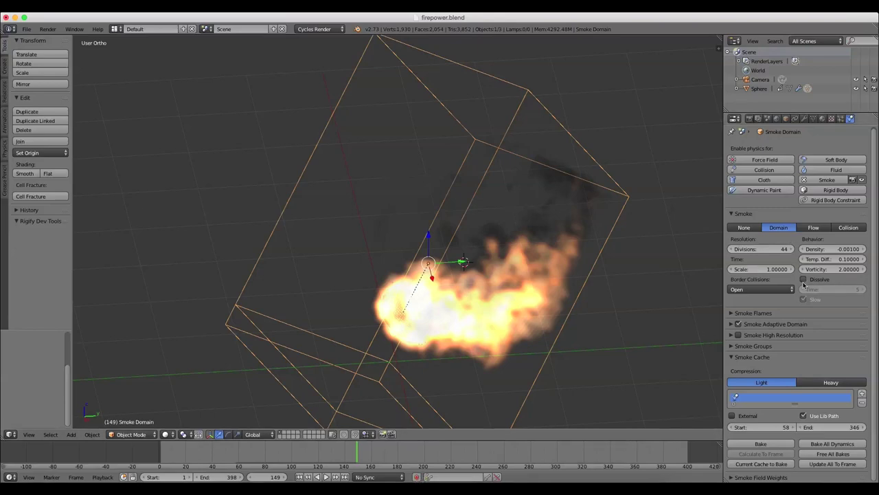
click(803, 280)
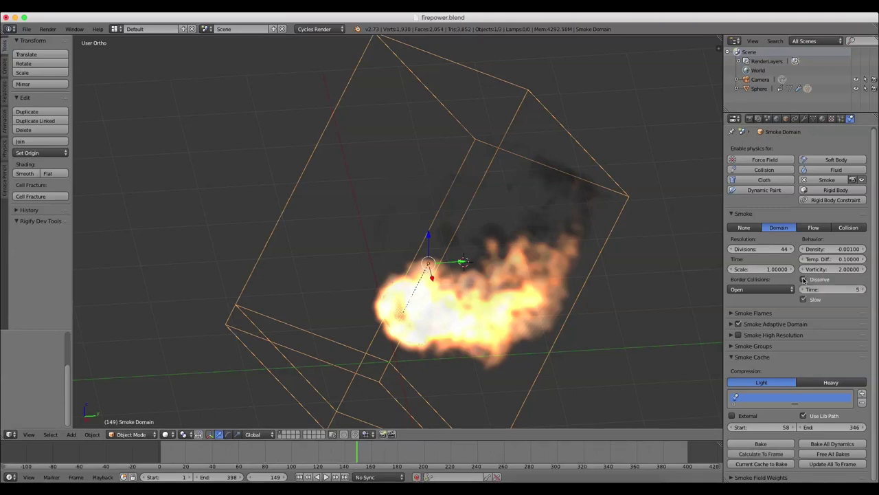
middle_drag(659, 257, 556, 266)
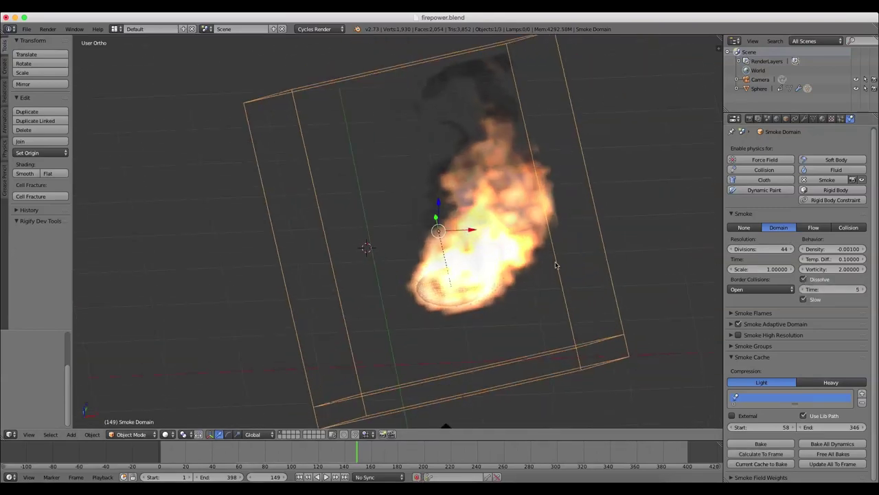
click(801, 290)
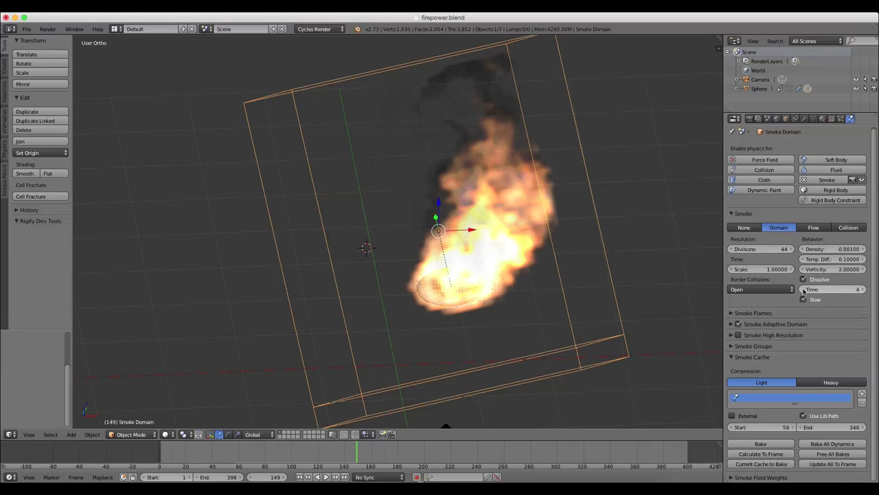
click(801, 289)
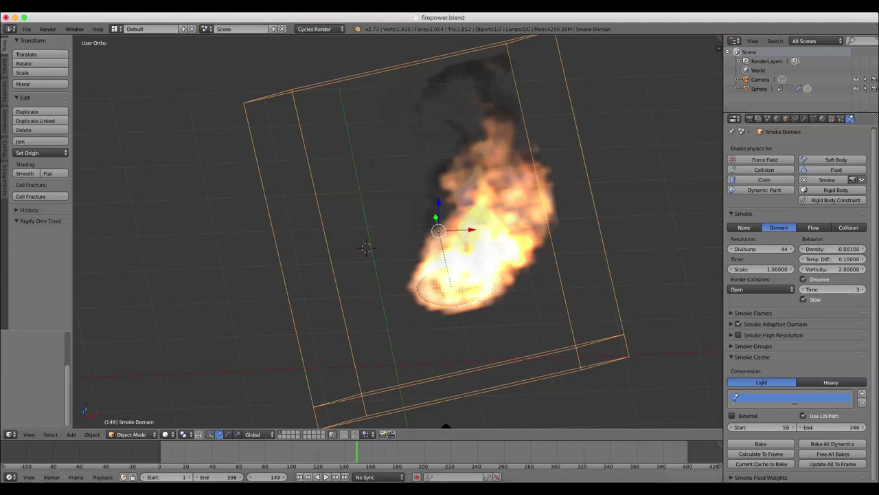
- Replay the fire in camera view from frame 1 to about frame 296 and check the ellipsoid's flow and particle settings
click(299, 477)
key(KP_0)
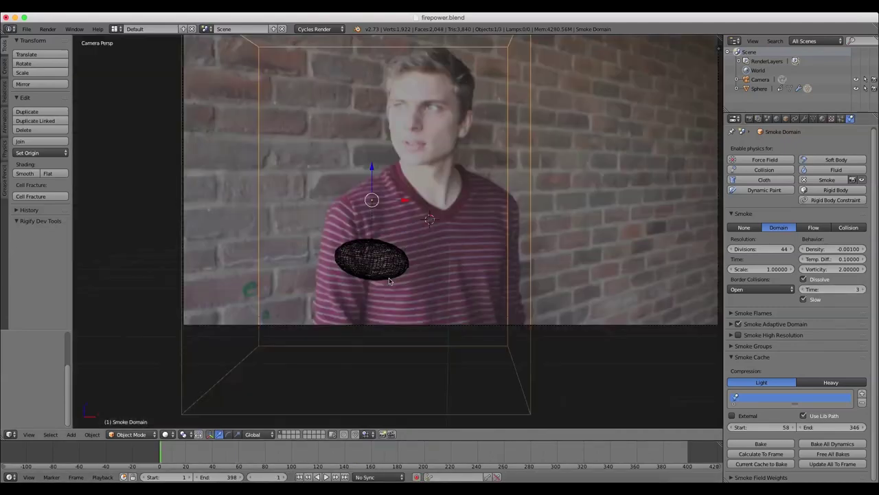
click(326, 476)
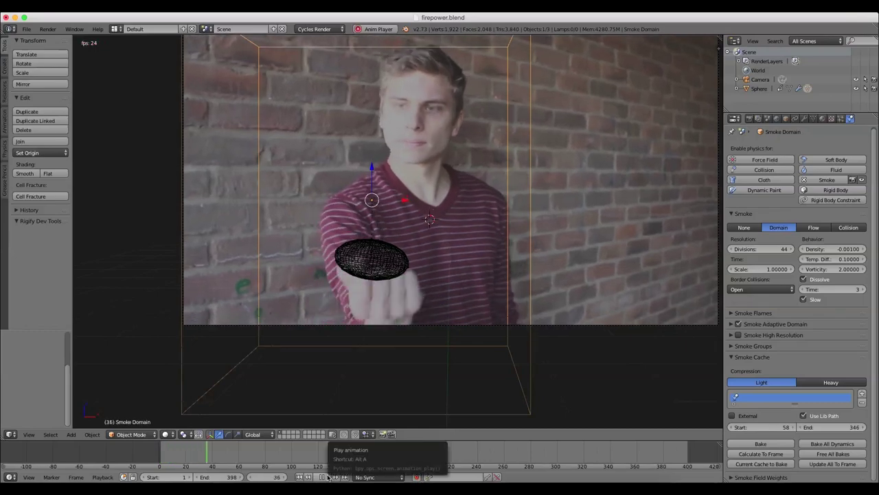
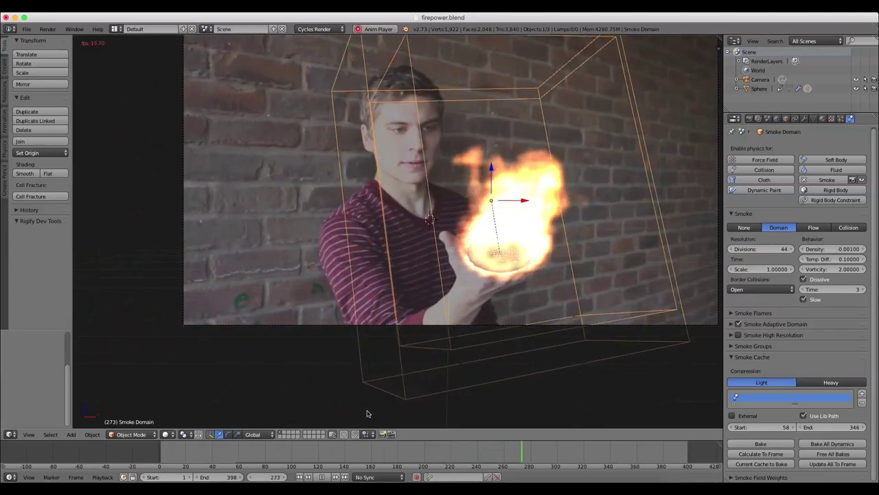
click(321, 477)
right_click(388, 245)
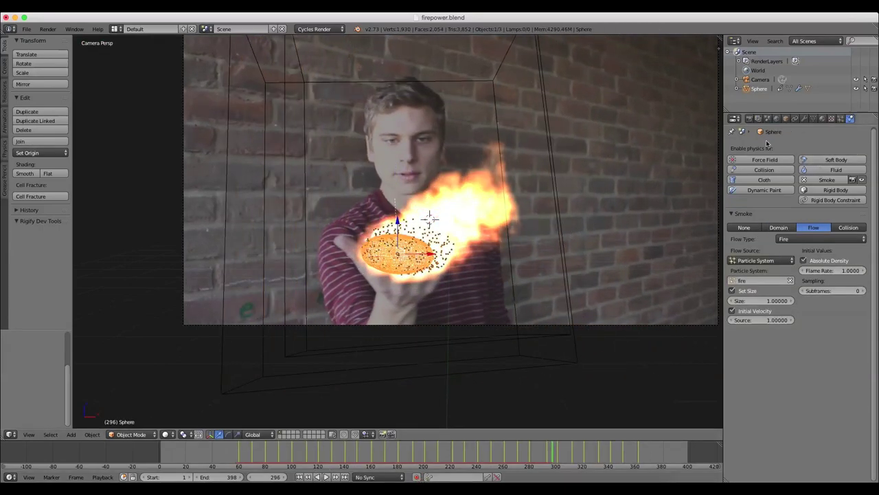
click(842, 119)
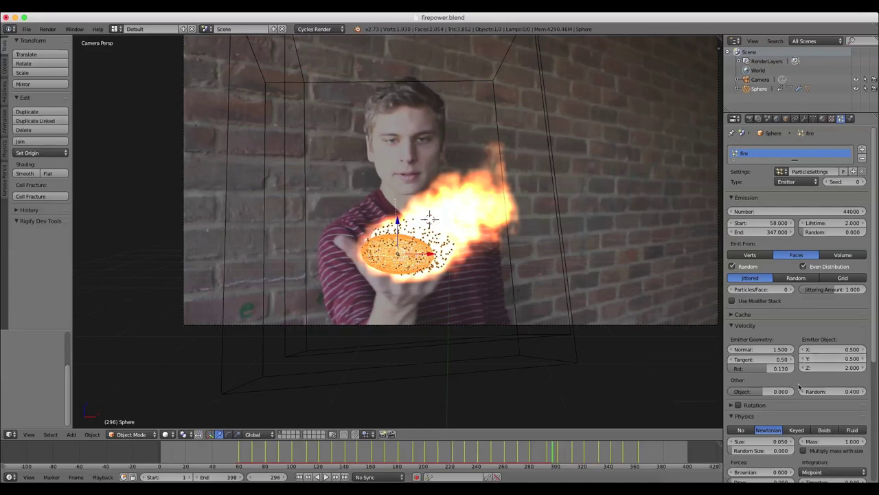
- Set the smoke domain's time scale to 0.986 and replay the fire simulation up to about frame 256
right_click(513, 273)
click(851, 118)
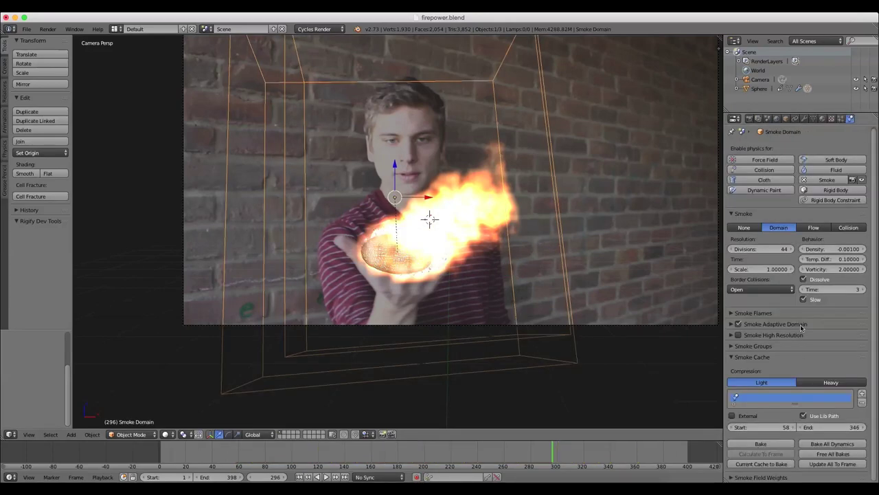
drag(753, 271, 746, 271)
drag(271, 459, 230, 462)
click(321, 477)
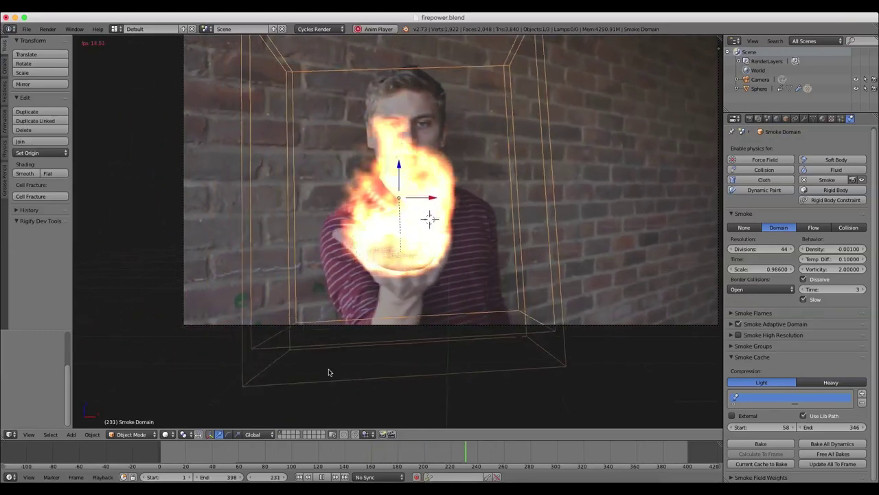
click(326, 477)
key(ctrl+Up)
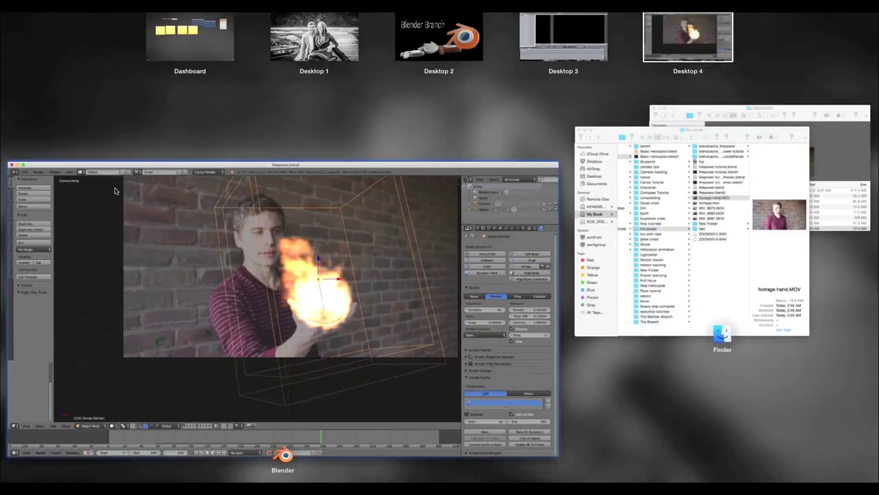
click(115, 189)
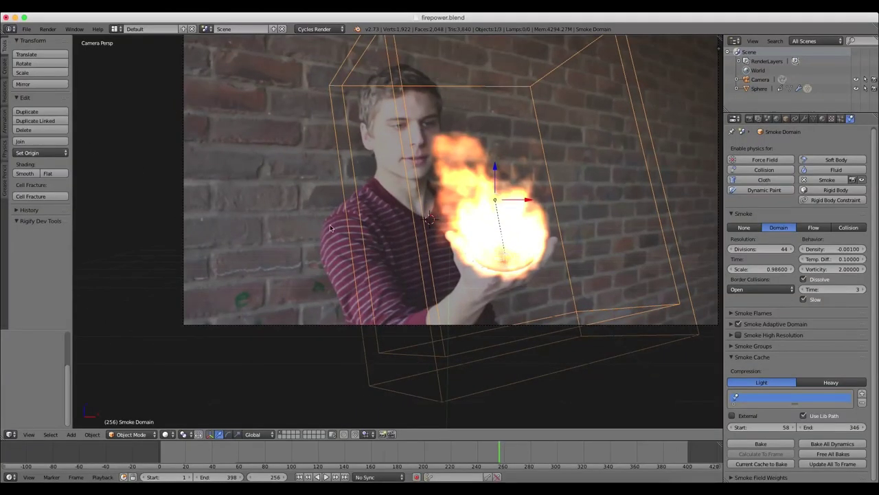
click(29, 29)
- Check the fire in a rendered preview and turn the enlarged timeline area into a Node Editor for the smoke domain's material
key(shift+z)
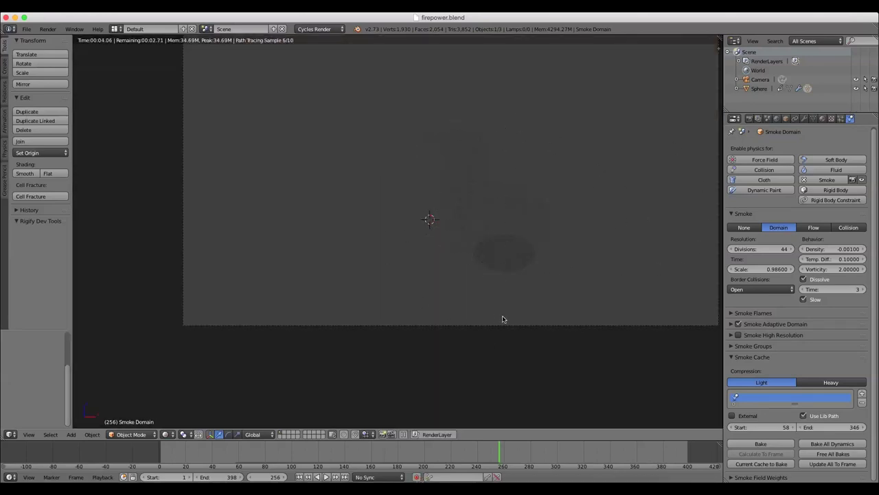
drag(553, 441, 542, 289)
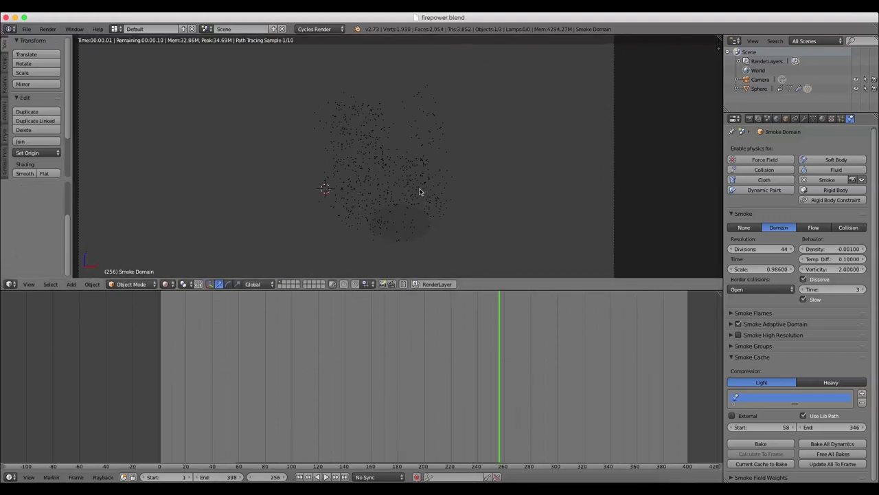
key(shift+z)
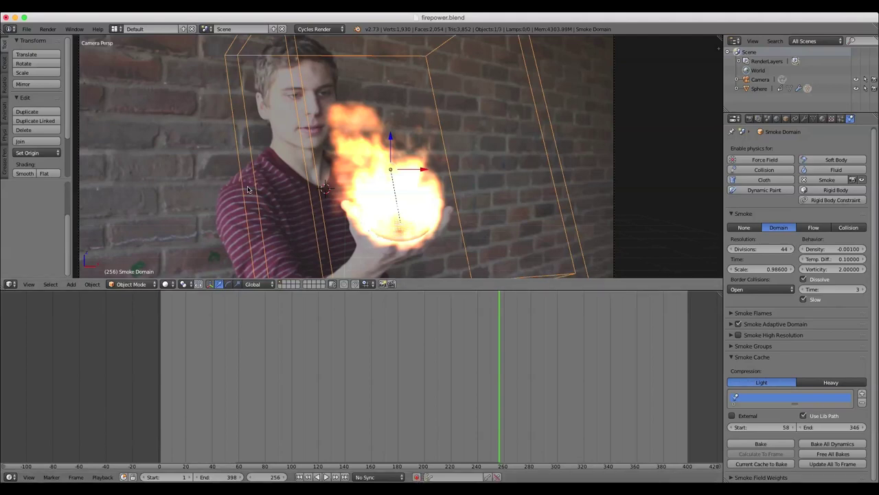
click(11, 476)
click(52, 366)
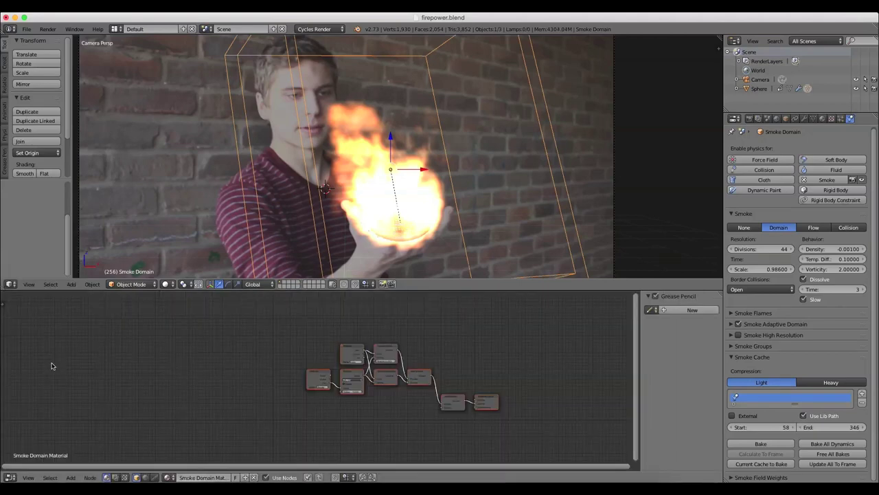
- Hide the Node Editor's side panel and place a duplicate of the density Attribute node below the original
scroll(493, 413, up, 2)
middle_drag(576, 393, 517, 385)
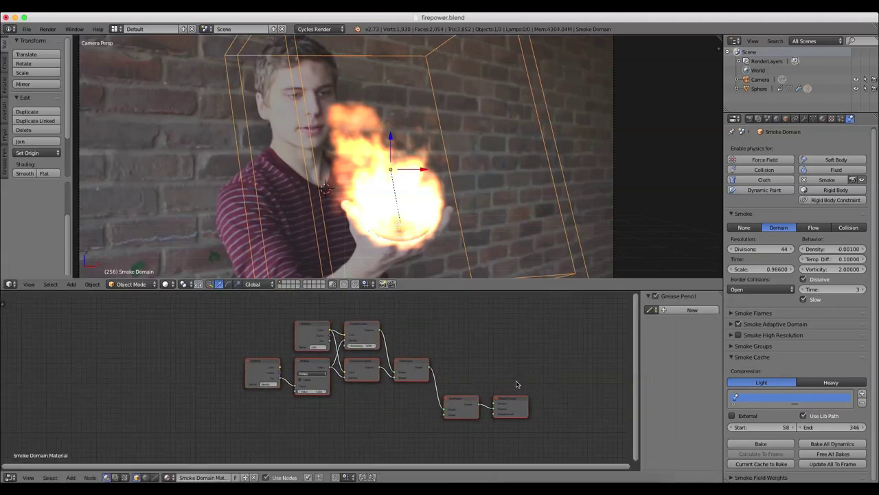
key(n)
scroll(542, 318, up, 1)
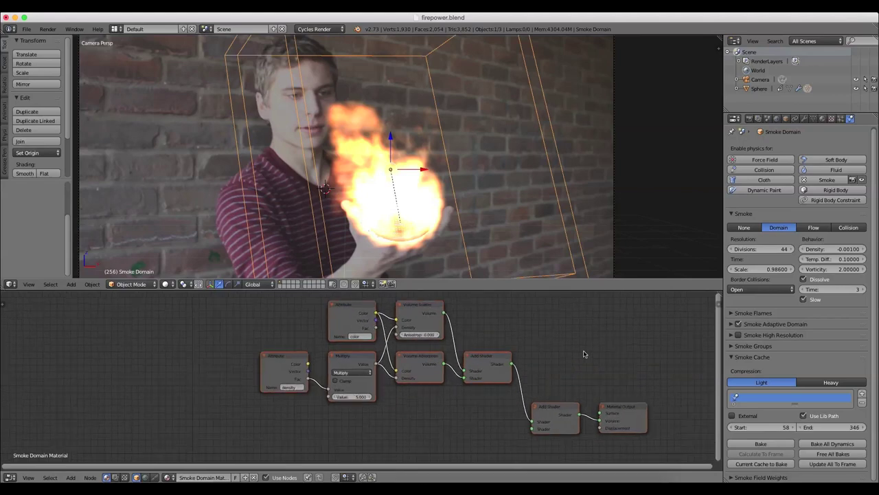
middle_drag(583, 353, 506, 318)
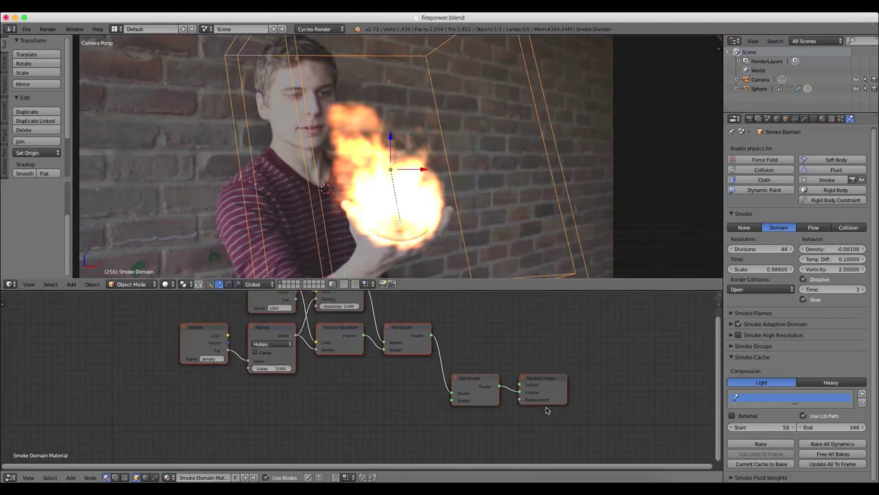
scroll(505, 350, down, 2)
middle_drag(543, 338, 598, 351)
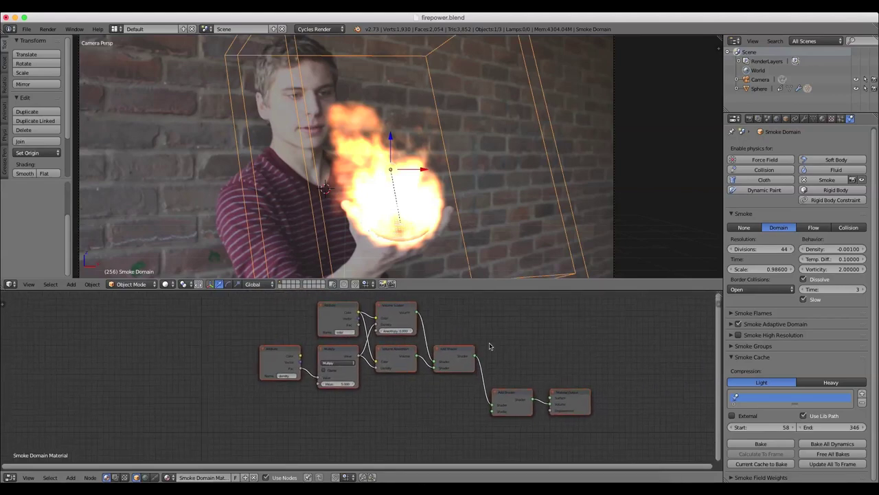
click(277, 349)
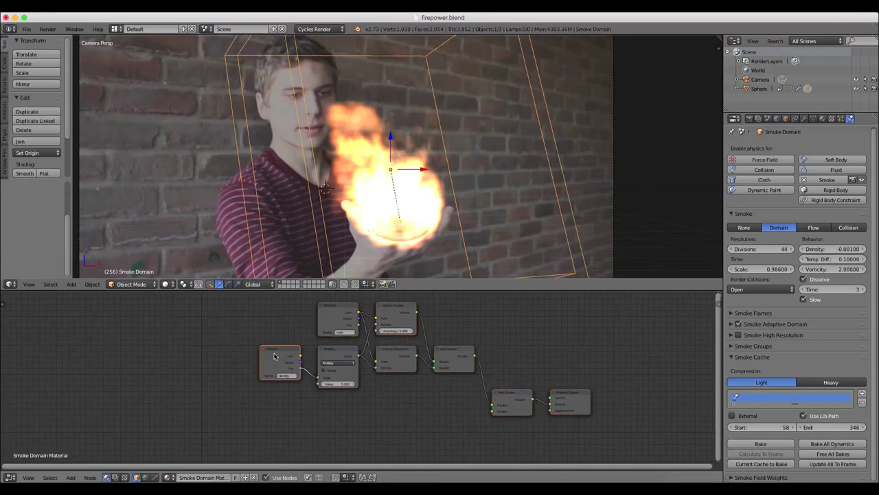
key(shift+d)
click(270, 416)
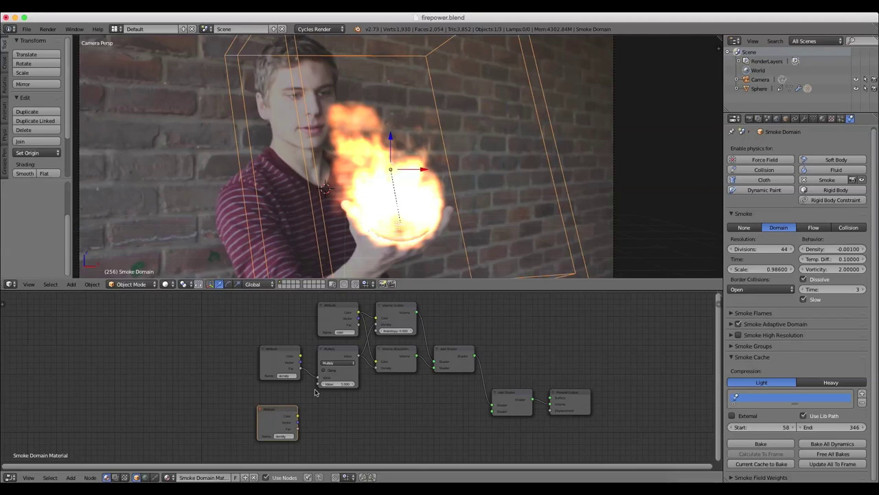
- Show the smoke domain's material settings, set the duplicated Attribute node's name to flame and place the node clear of the others
click(10, 477)
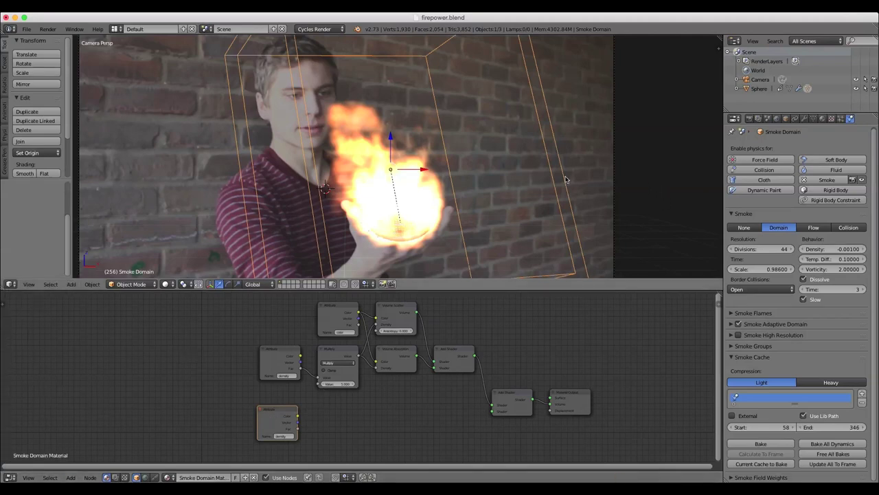
click(822, 119)
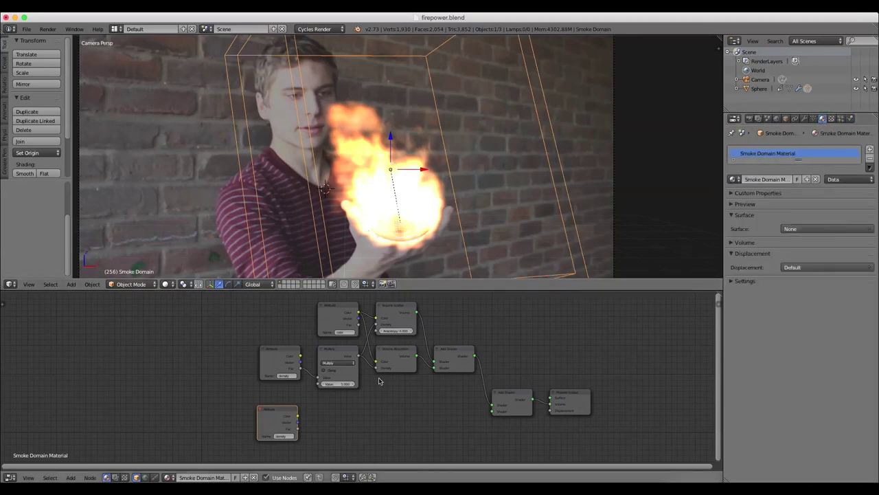
scroll(465, 421, up, 1)
scroll(466, 420, up, 1)
middle_drag(471, 404, 428, 378)
drag(219, 392, 214, 413)
middle_drag(351, 396, 363, 374)
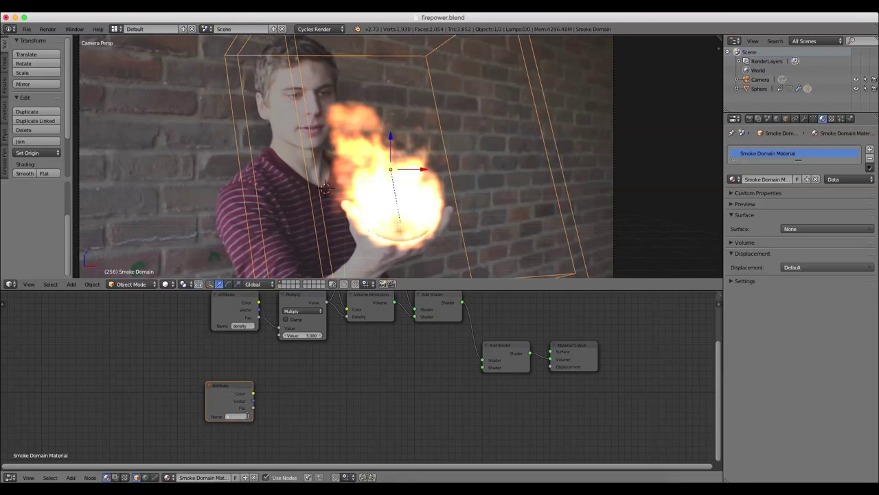
drag(230, 395, 178, 392)
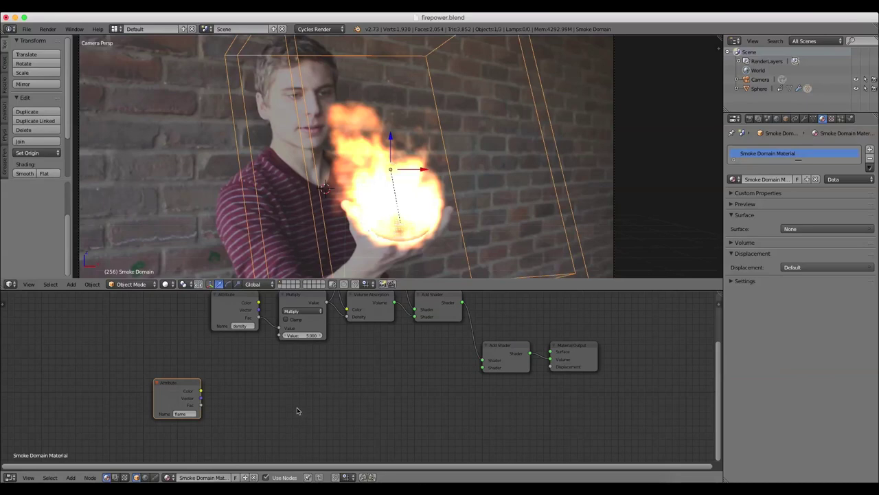
- Add a ColorRamp node beside the flame Attribute node and connect the attribute's Fac output to the ramp's Fac input
scroll(296, 411, up, 1)
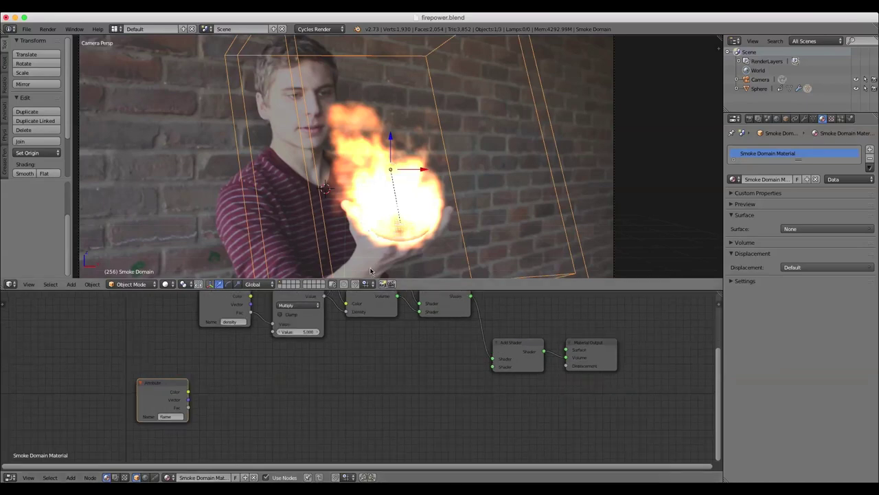
scroll(433, 213, down, 1)
shift+middle_drag(453, 240, 450, 223)
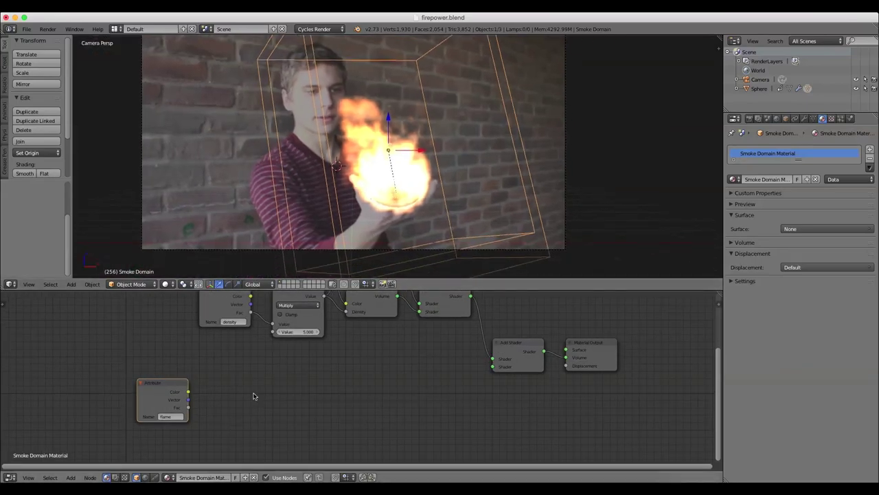
key(shift+a)
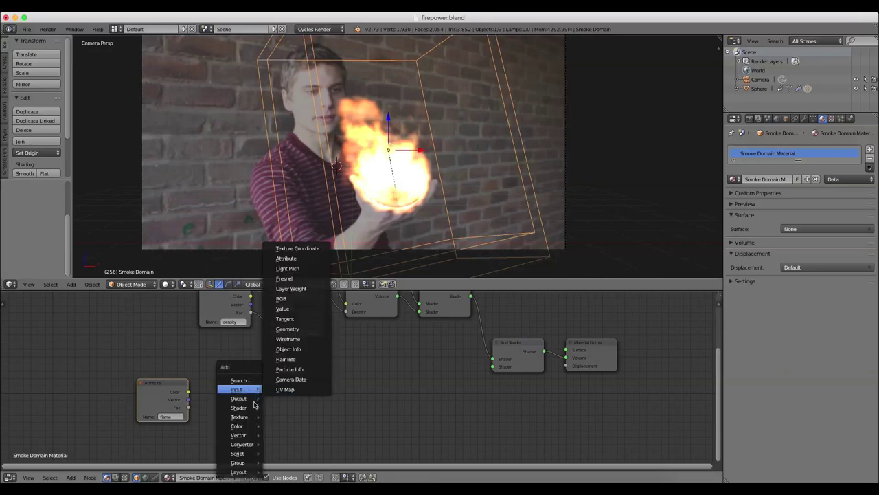
mouse_move(253, 436)
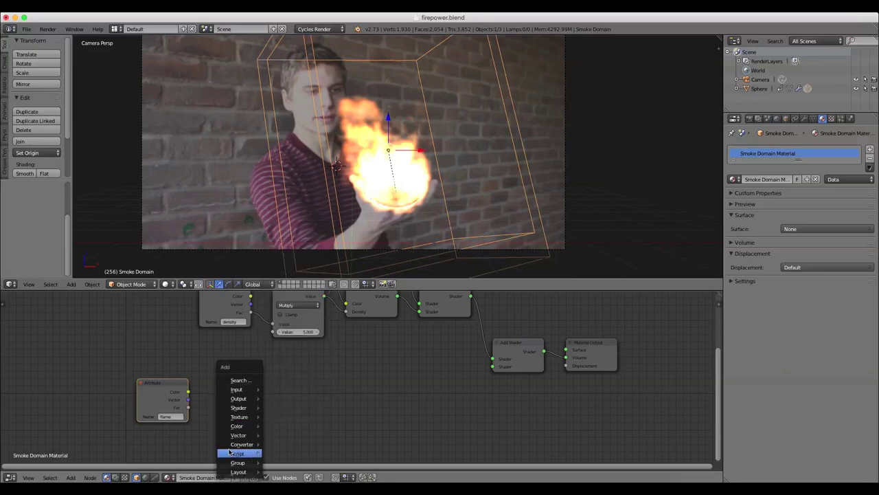
click(289, 344)
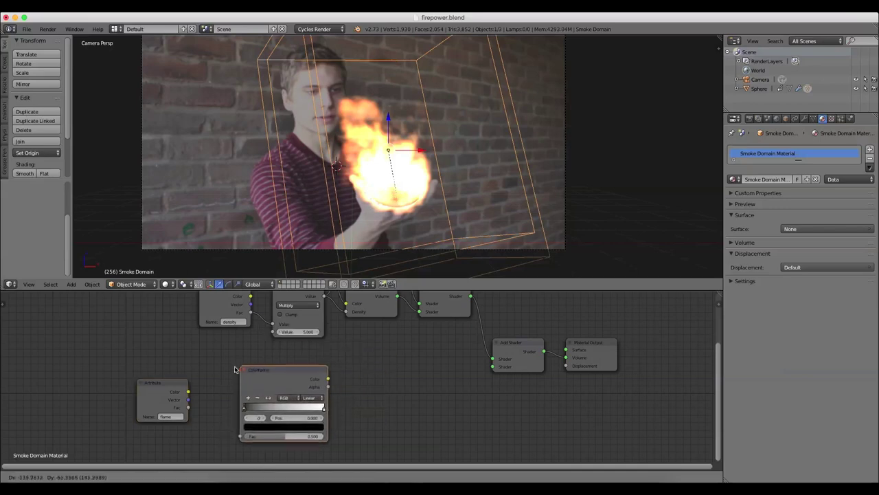
click(282, 388)
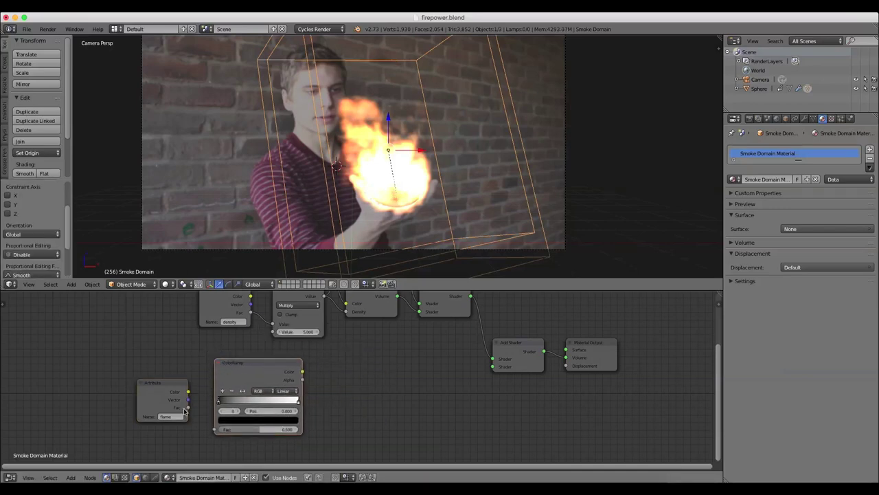
drag(186, 410, 215, 429)
drag(255, 365, 252, 369)
- Add an Emission shader with strength 5, feed it the ColorRamp's colour and connect it to the free input of the last Add Shader
key(shift+a)
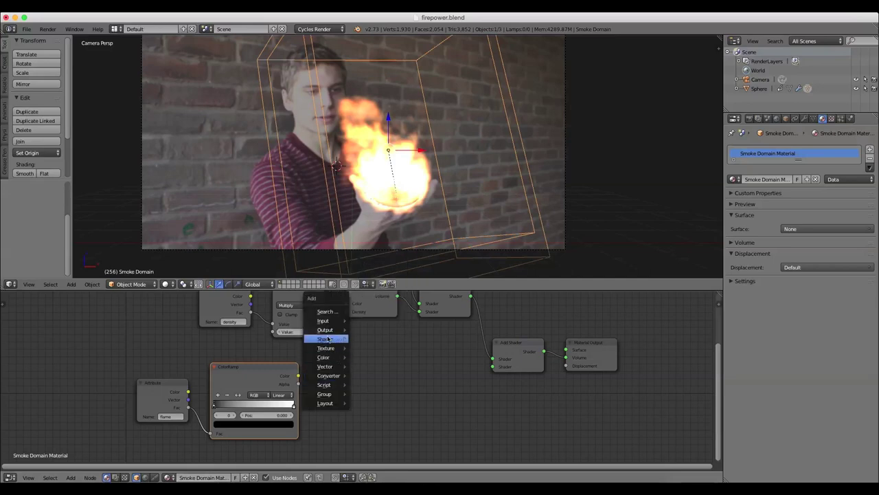
mouse_move(336, 339)
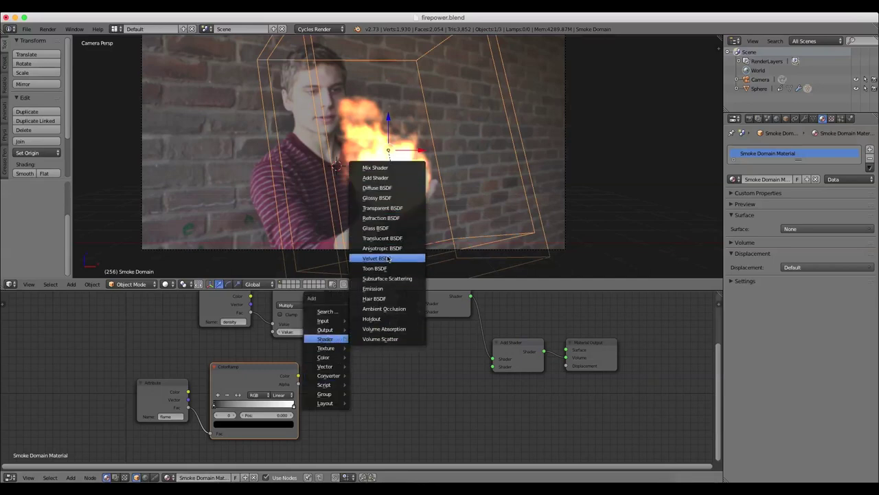
click(388, 292)
click(374, 385)
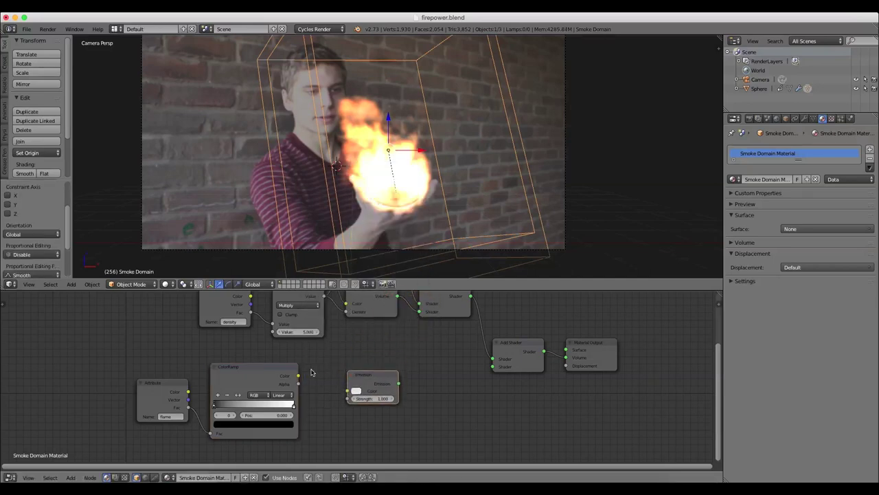
drag(298, 376, 492, 366)
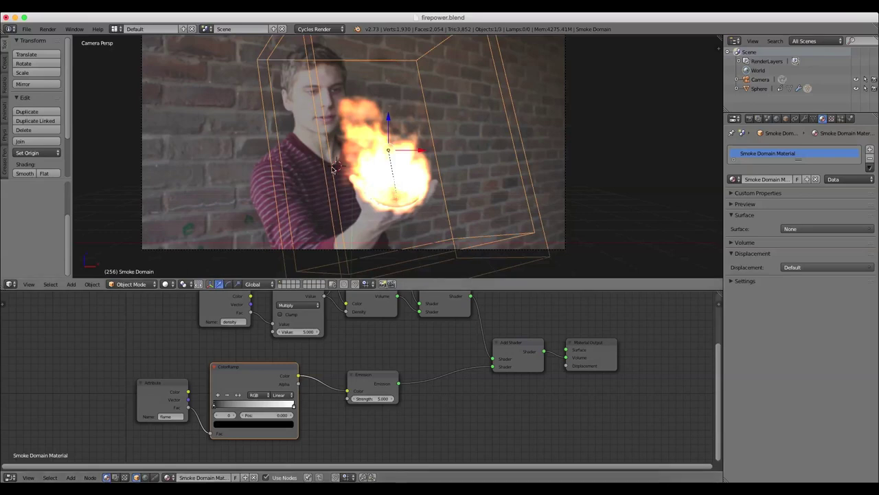
- Switch the camera view to rendered shading to preview the fire emission and select the Emission node
key(shift+z)
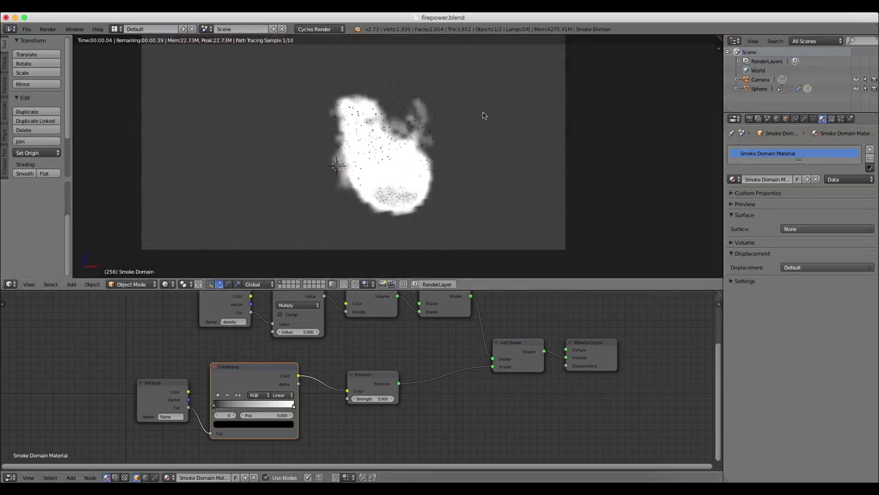
middle_drag(228, 366, 277, 341)
scroll(277, 343, up, 2)
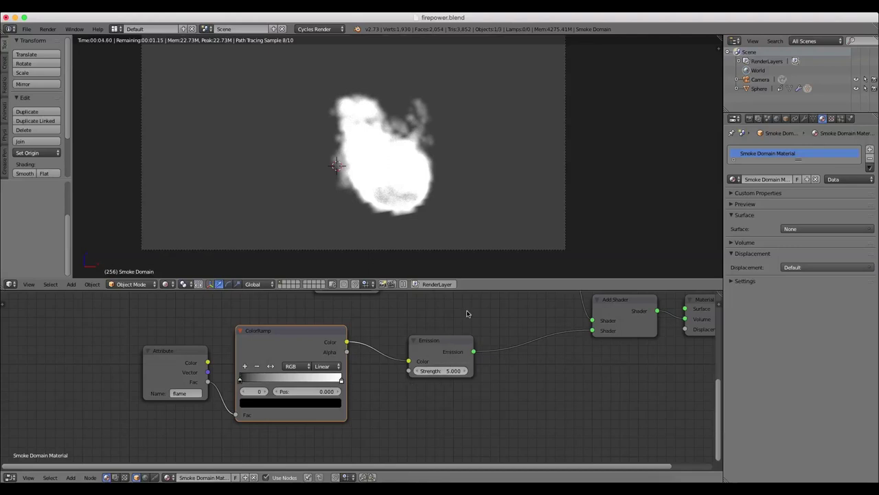
click(424, 347)
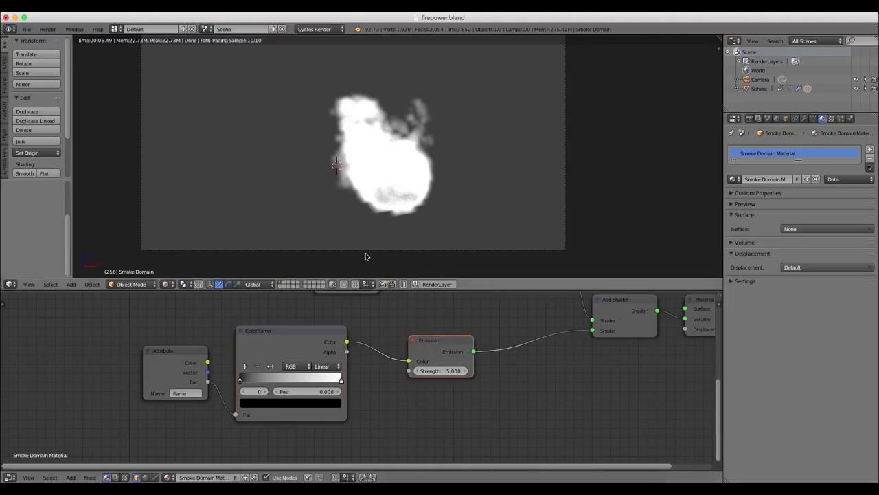
- Add a stop to the ColorRamp at position 0.168 and colour it bright red at full brightness
scroll(240, 380, up, 2)
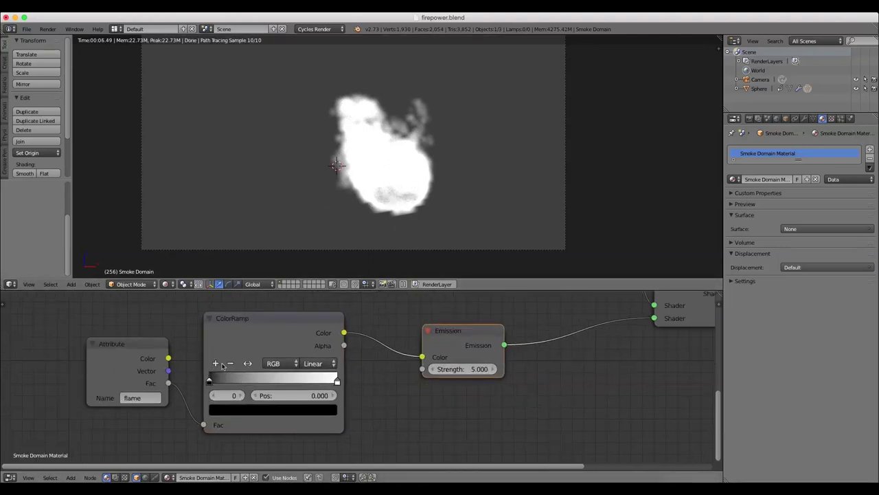
click(216, 363)
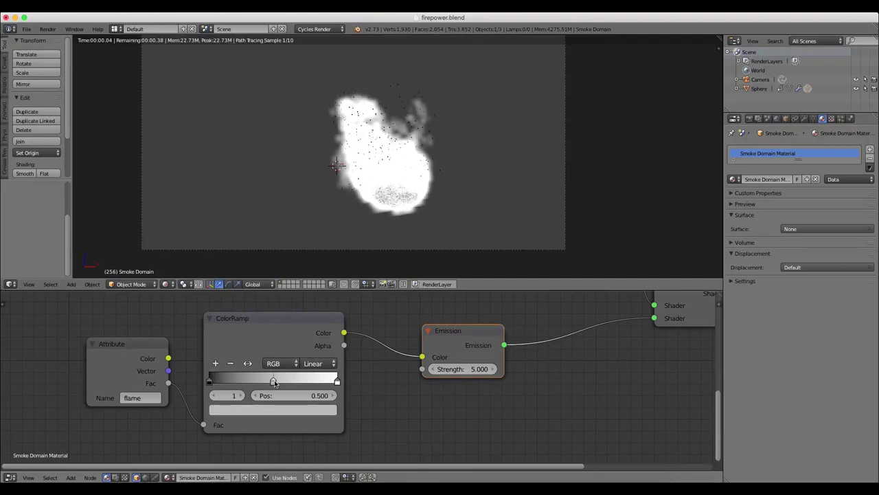
drag(275, 383, 230, 382)
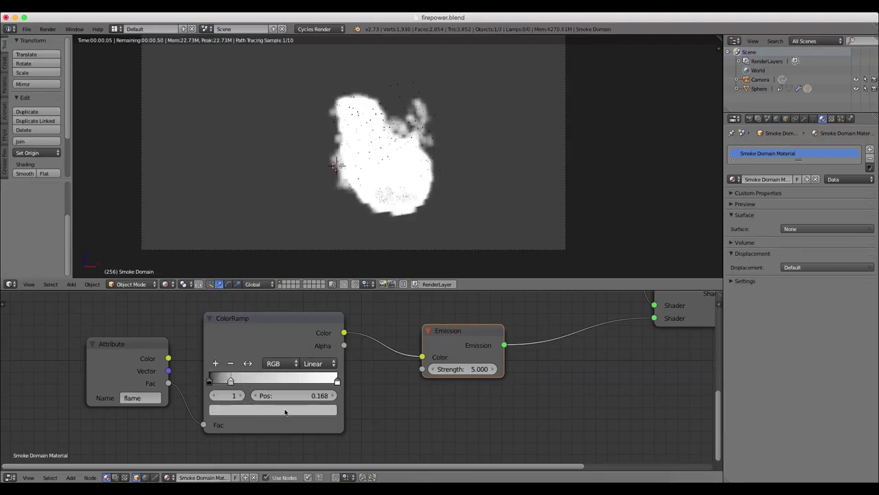
click(279, 411)
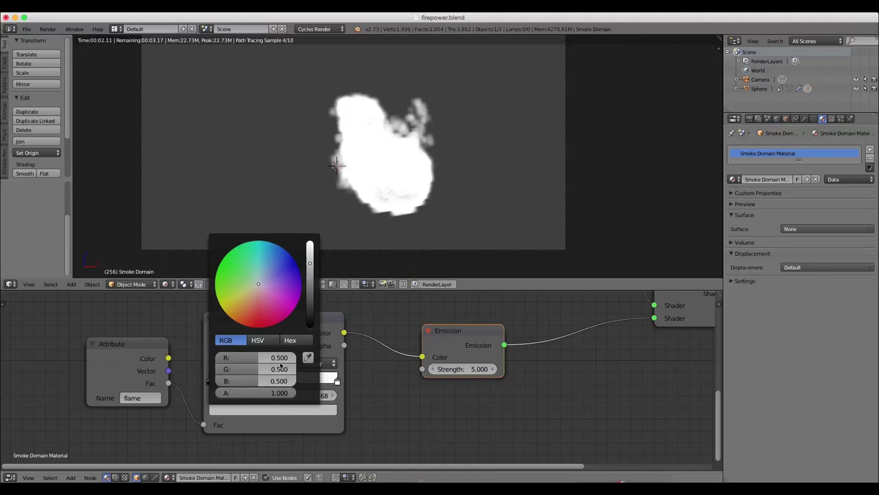
drag(242, 316, 245, 326)
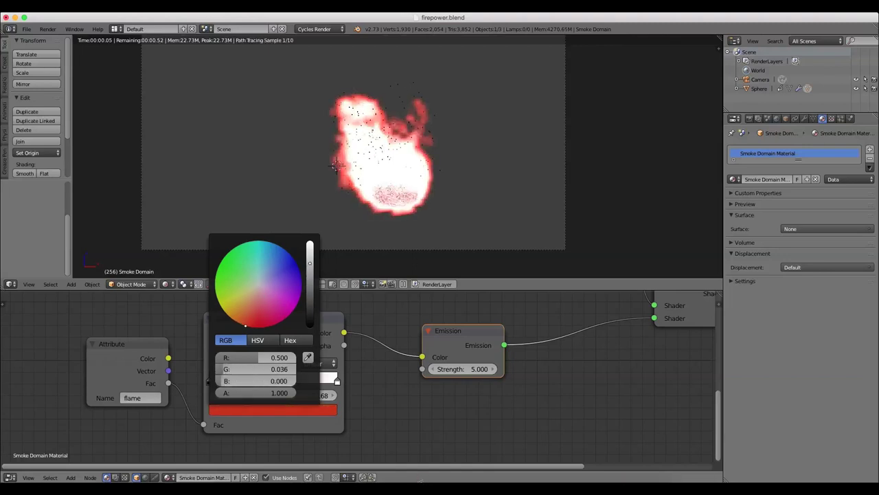
drag(310, 263, 309, 241)
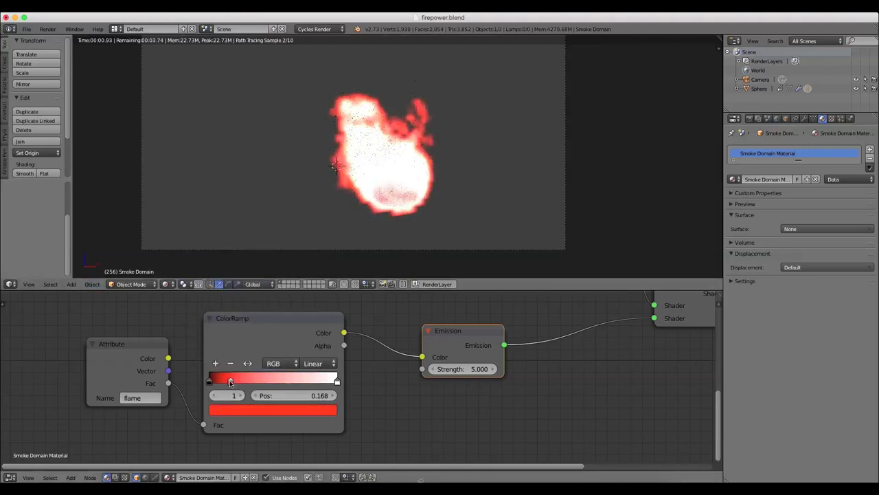
- Add another ColorRamp stop, keeping a red one near the dark end and setting an orange one (R 1.000, G 0.293, B 0.031) at position 0.573
drag(230, 382, 249, 380)
click(216, 364)
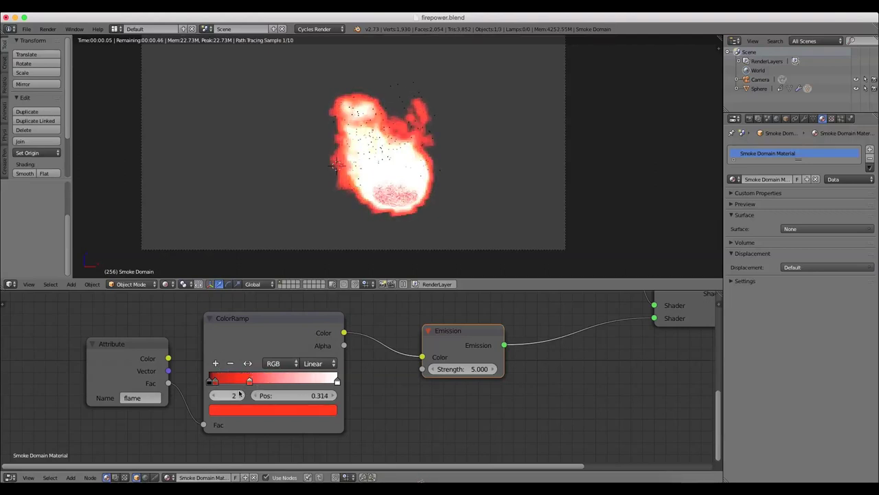
click(285, 410)
drag(244, 306, 241, 313)
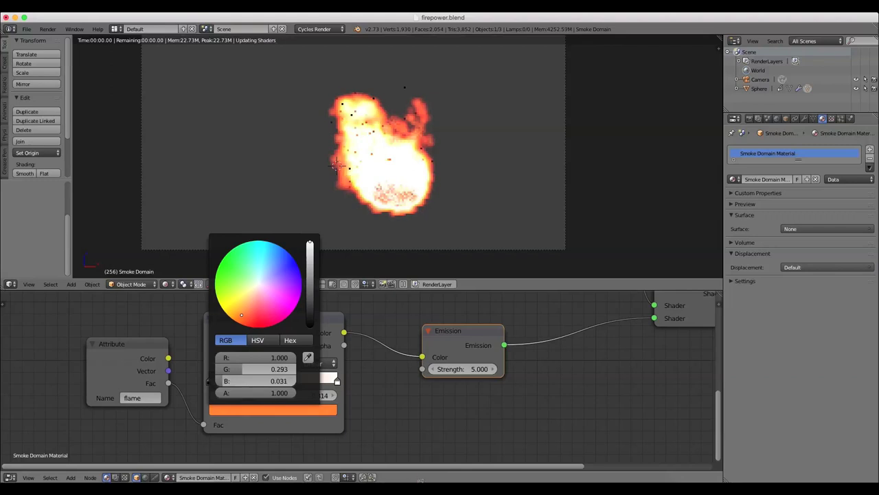
drag(249, 381, 282, 381)
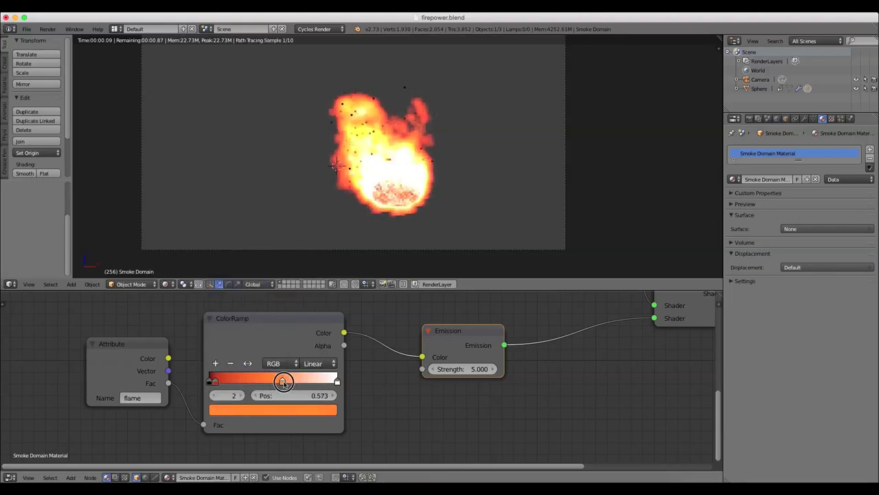
- Add an orange stop midway to the ColorRamp's red stop, and move the stop nearest white to position 0.655, coloured golden yellow
click(215, 364)
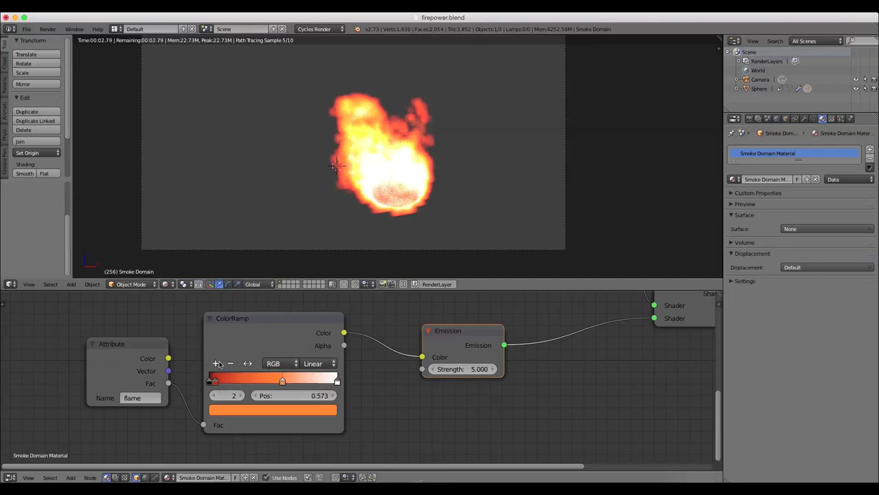
drag(282, 381, 292, 382)
click(290, 411)
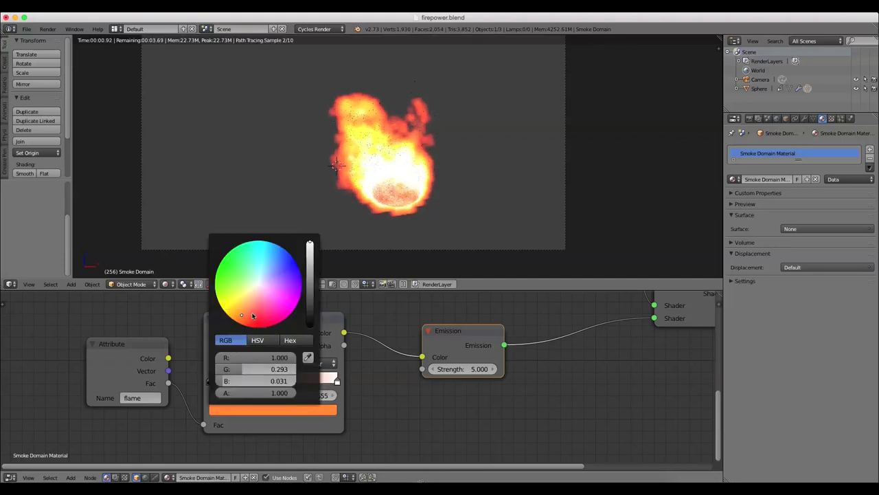
mouse_move(250, 313)
mouse_down()
mouse_move(242, 304)
mouse_move(232, 312)
mouse_up()
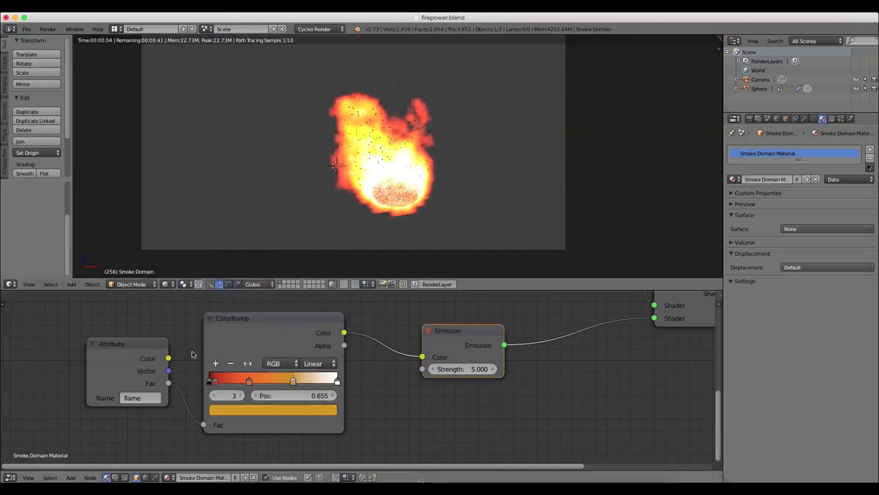
- Move the ColorRamp's golden yellow stop to position 0.741 and shift the orange stop slightly toward the white end
drag(249, 380, 304, 380)
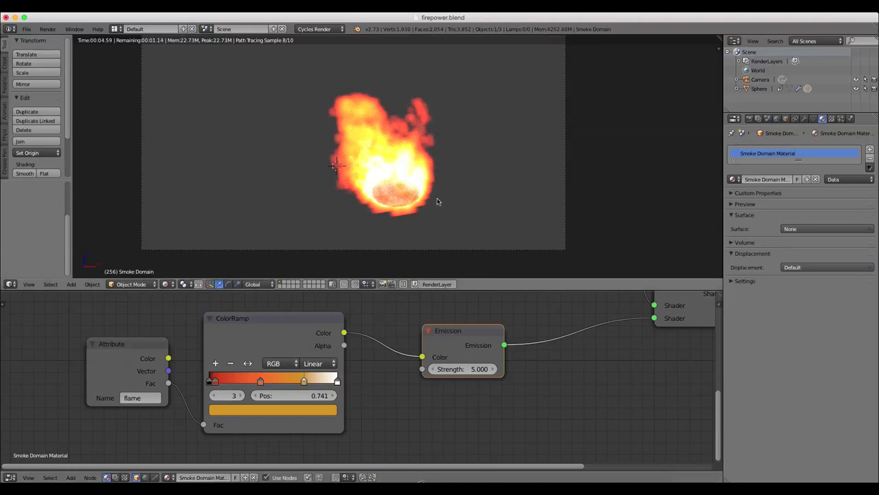
key(KP_0)
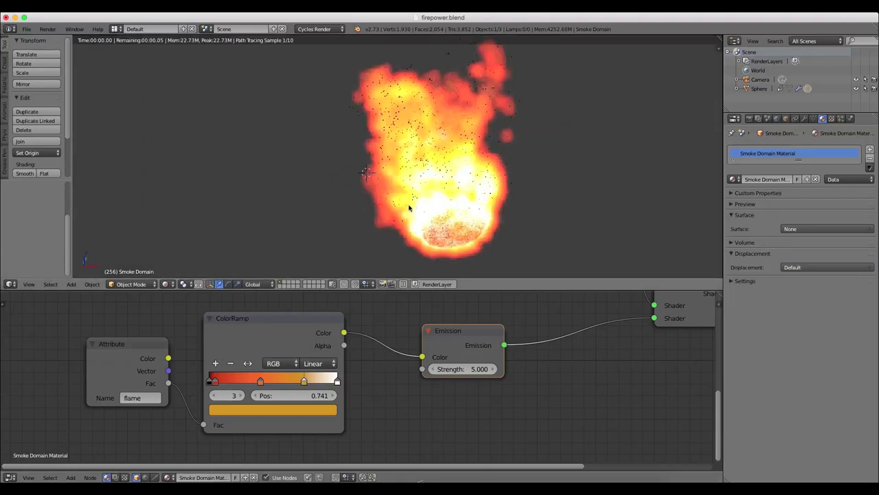
scroll(409, 210, down, 2)
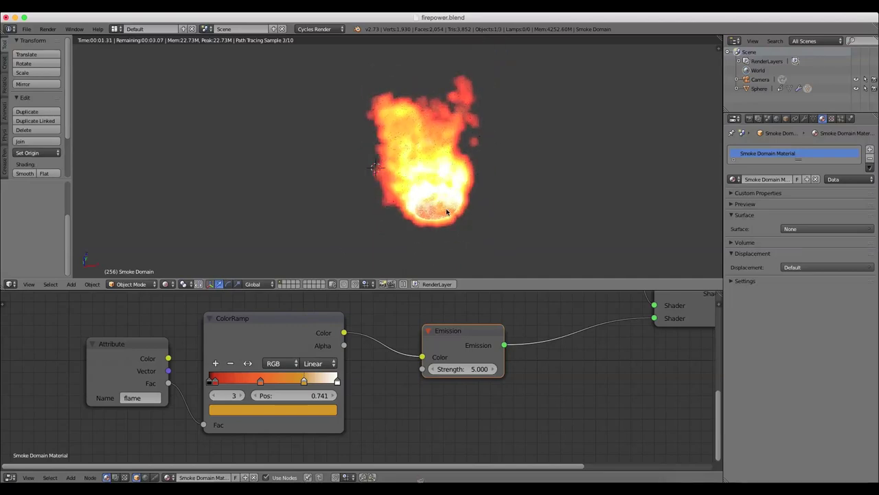
- Disable rendering of the emitter in the sphere's particle system and preview the fire with rendered shading in the camera view
key(shift+z)
right_click(437, 205)
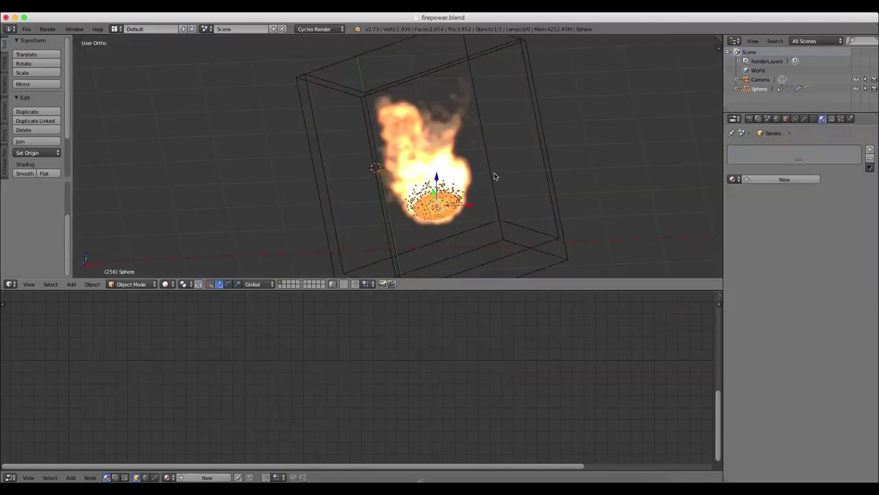
click(841, 119)
scroll(769, 371, down, 5)
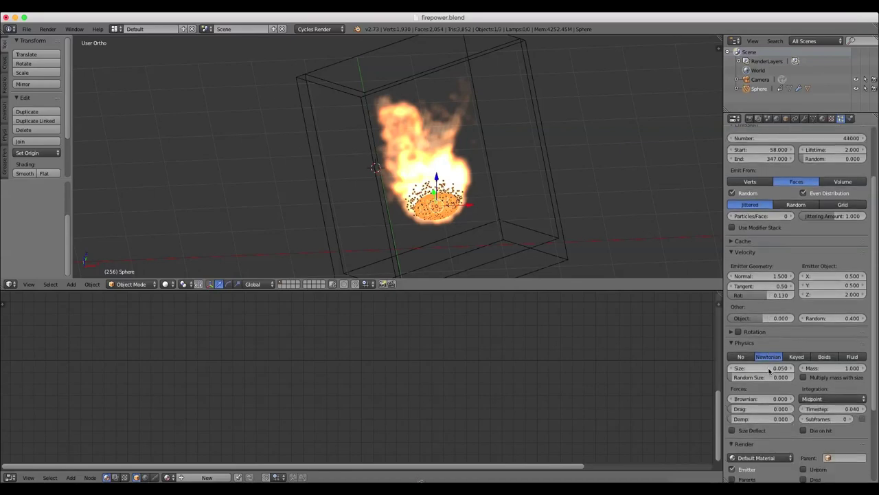
scroll(769, 370, down, 3)
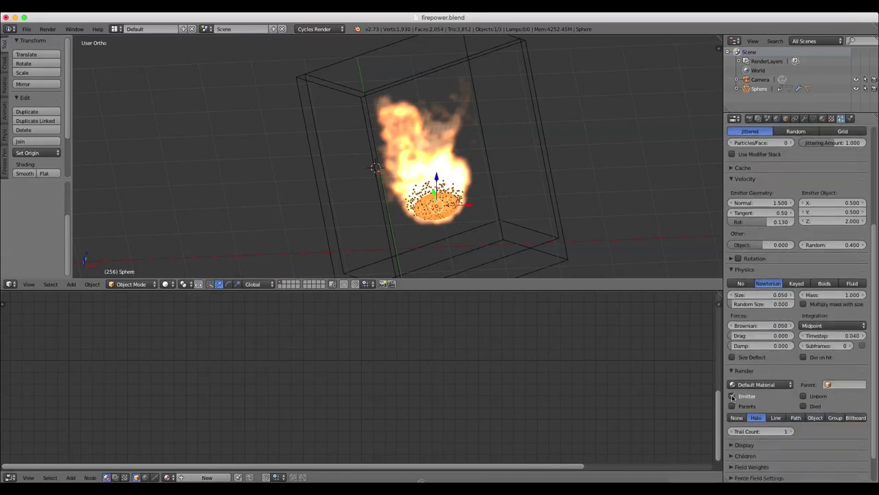
key(KP_0)
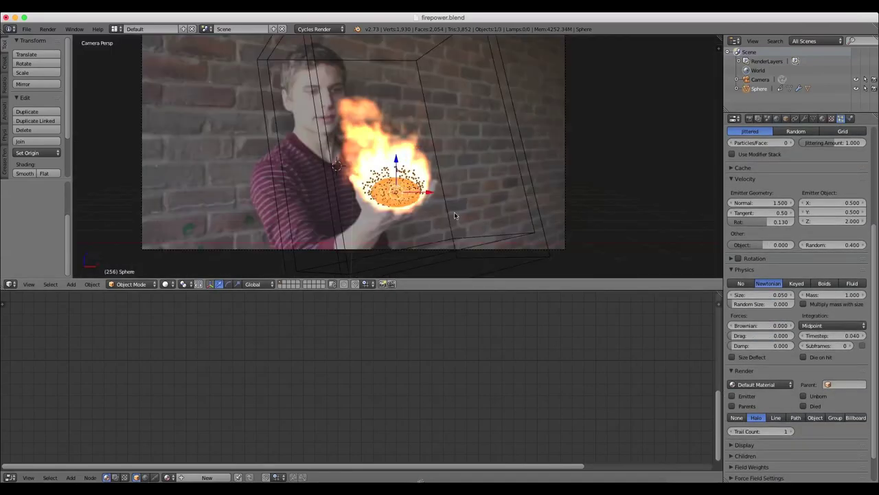
key(shift+z)
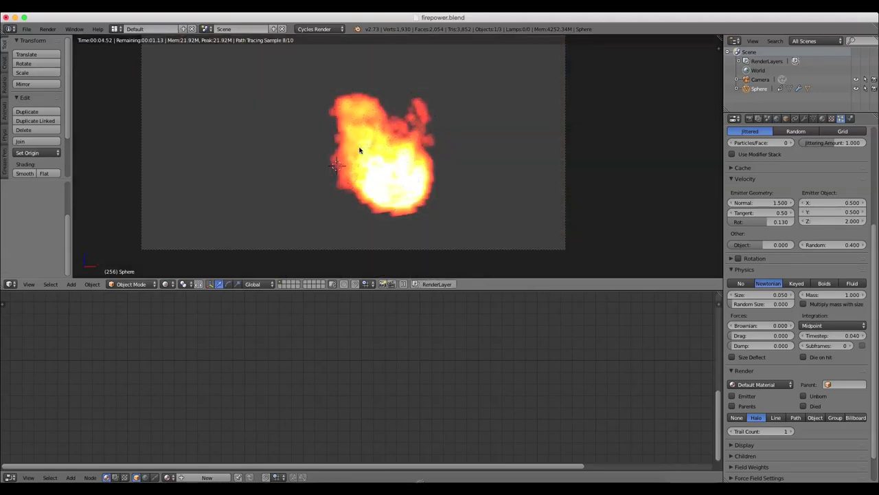
- Turn off Initial Velocity in the sphere's smoke flow settings
key(shift+z)
right_click(437, 144)
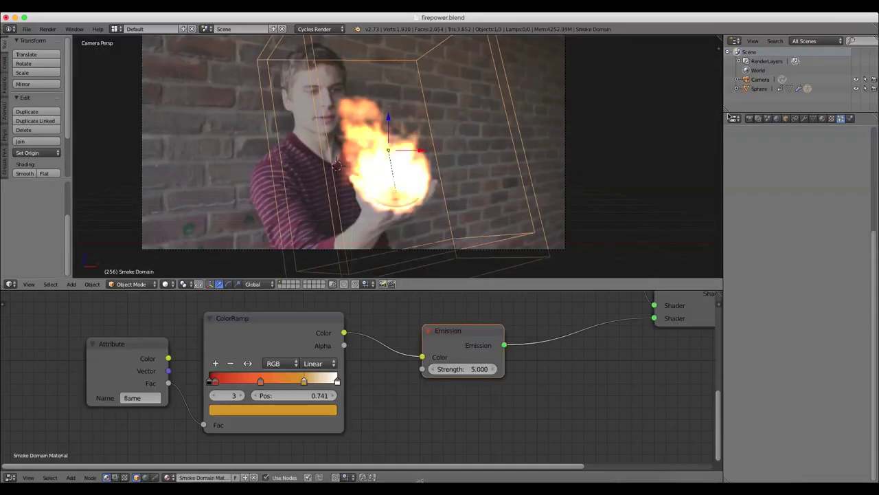
click(851, 118)
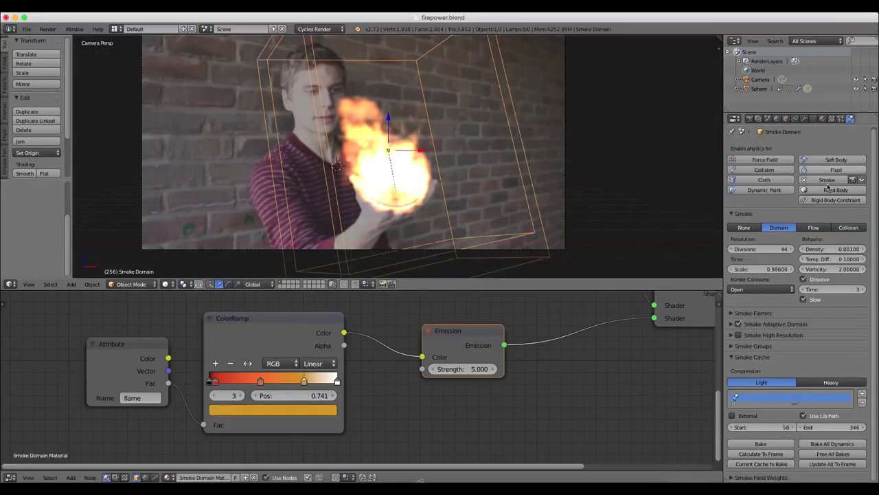
right_click(388, 193)
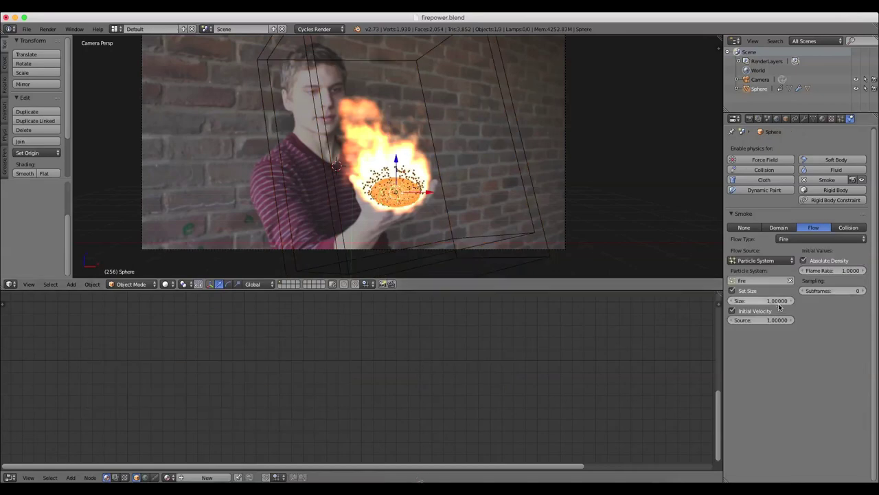
click(733, 311)
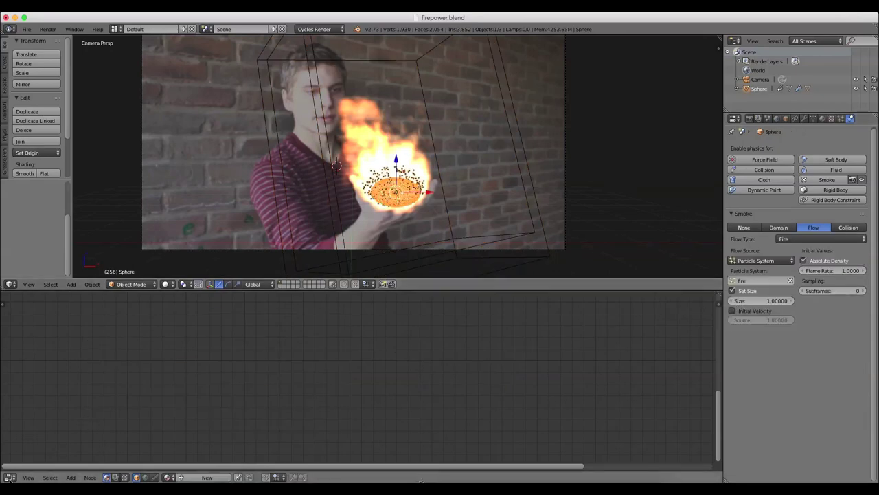
- Change the node editor to a timeline, play the simulation from frame 52, and preview frame 114 with rendered shading
click(10, 476)
click(39, 449)
click(229, 442)
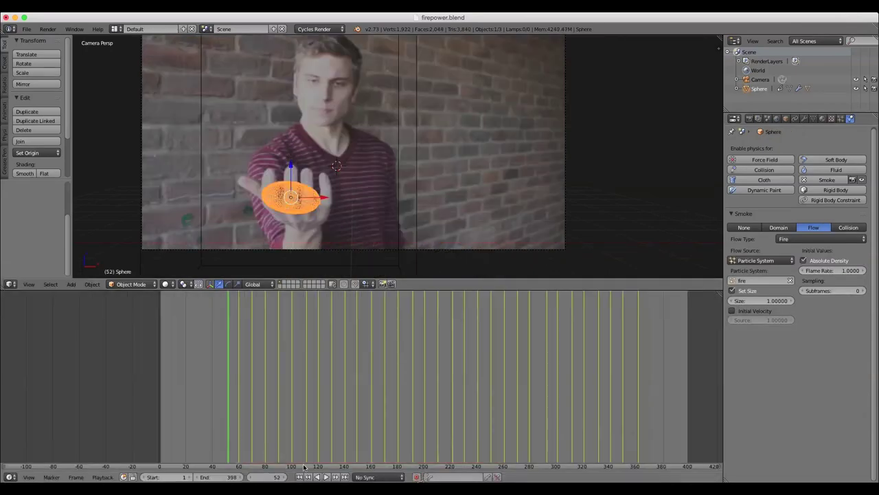
click(327, 478)
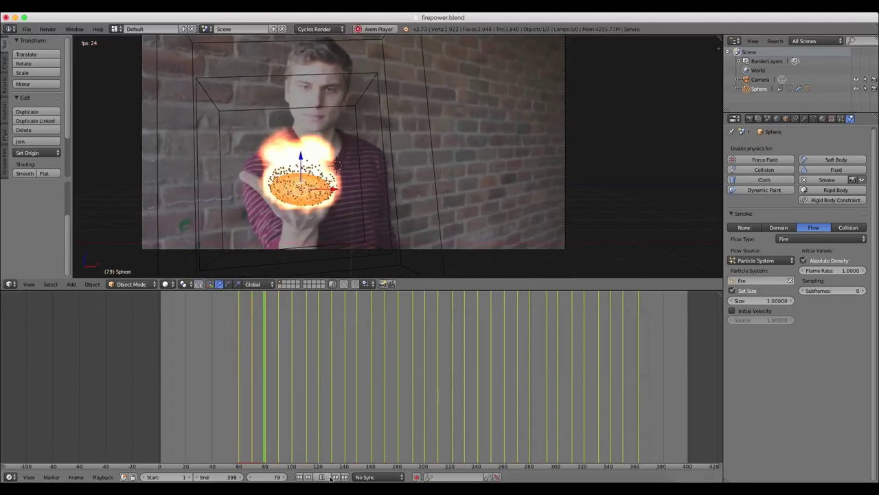
click(323, 476)
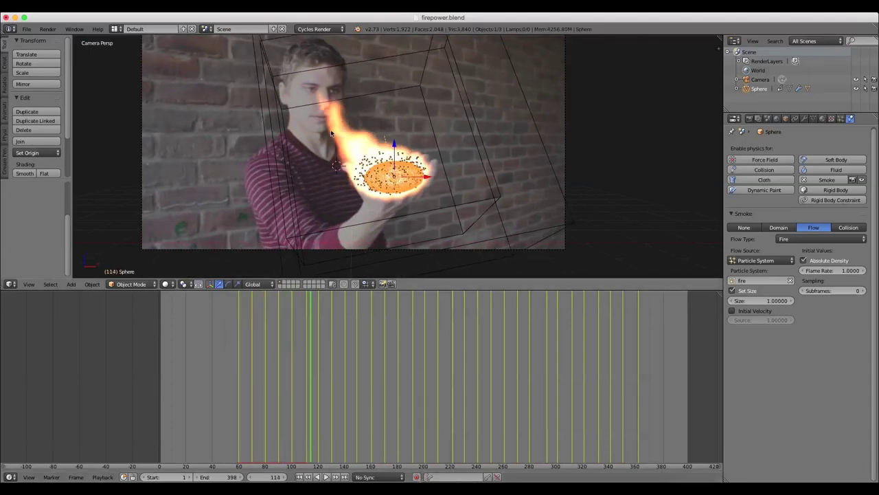
key(shift+z)
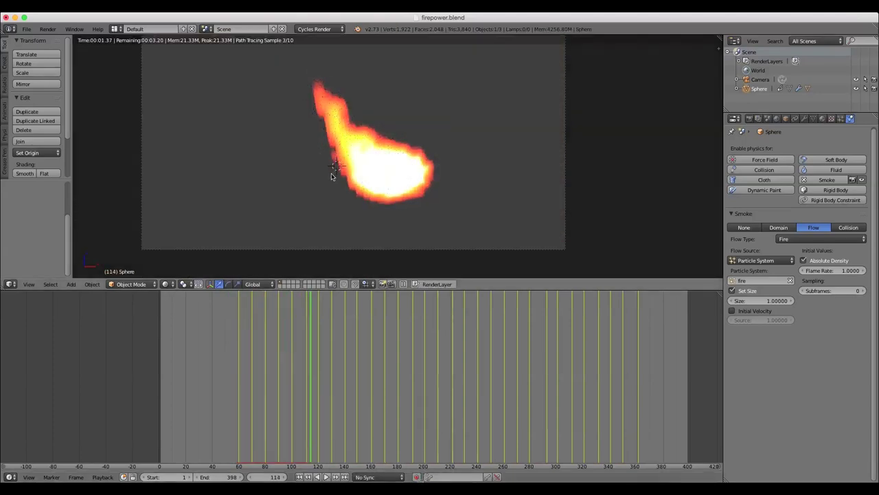
key(shift+z)
- Turn Initial Velocity back on for the sphere's smoke flow and replay the simulation from before the fire starts
click(731, 310)
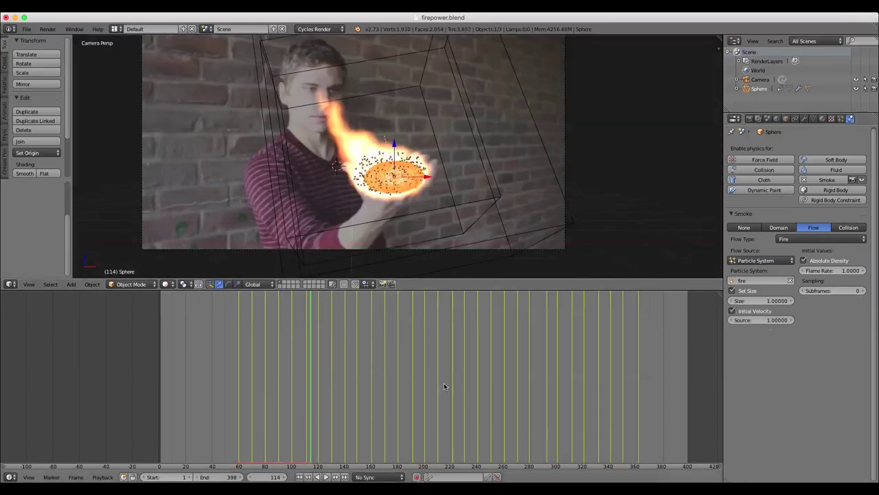
click(216, 384)
click(327, 477)
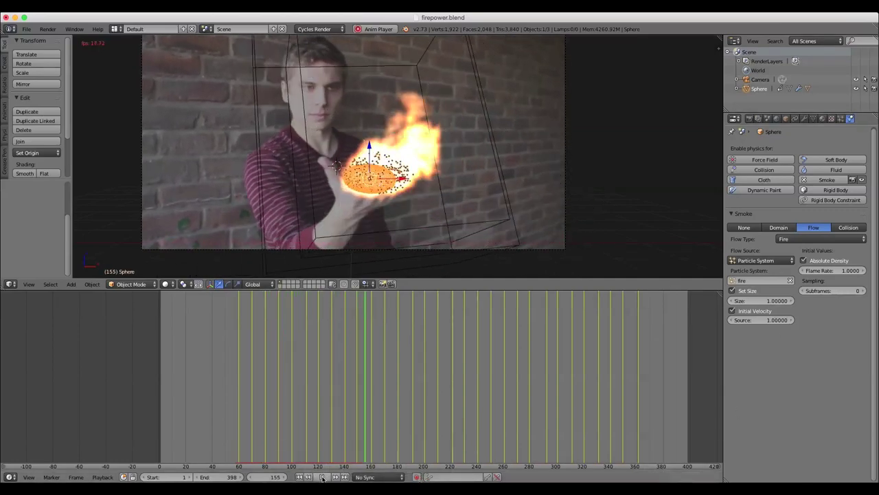
click(323, 477)
- Try to move and rotate the fire sphere toward the thumb side of the palm at frame 154
click(367, 397)
drag(367, 397, 363, 396)
scroll(378, 193, up, 1)
scroll(376, 182, up, 1)
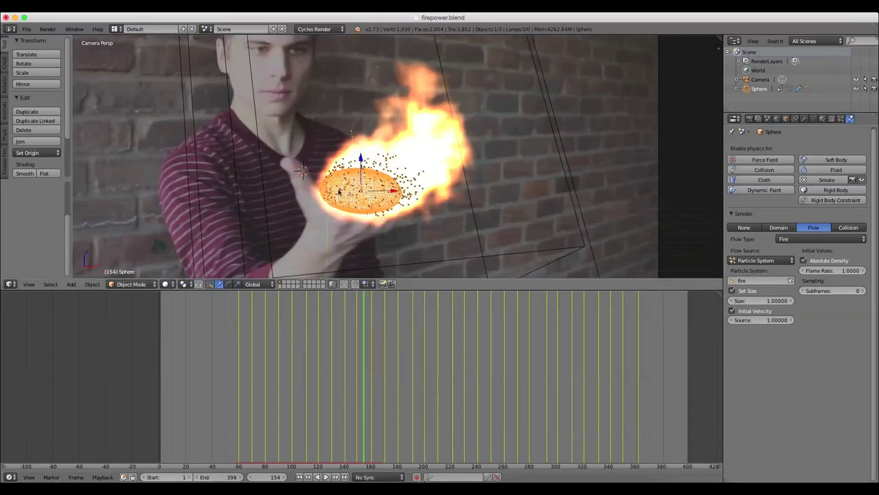
key(g)
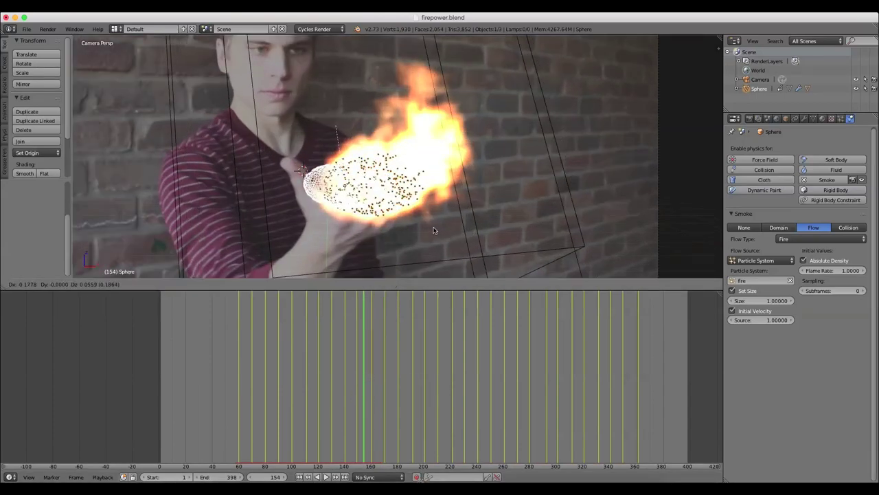
click(435, 230)
key(r)
click(442, 233)
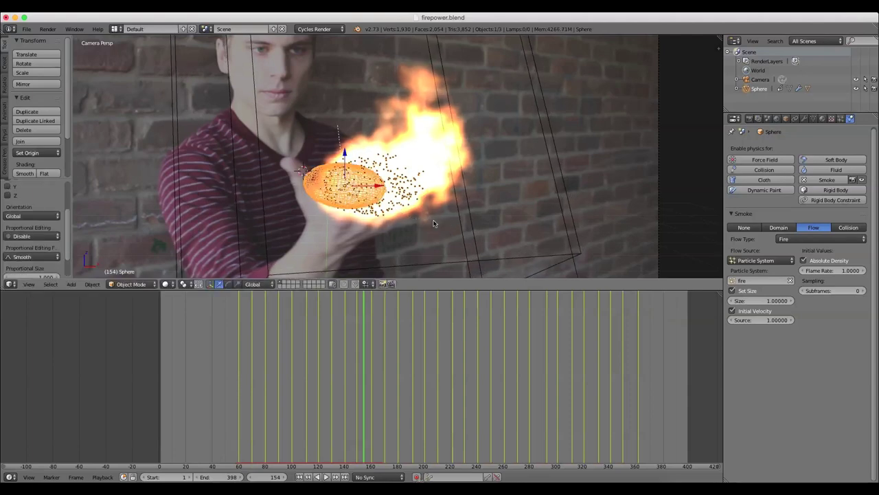
- Enable automatic keyframing and move the sphere toward the thumb at frame 154 so its new position is keyed
click(417, 474)
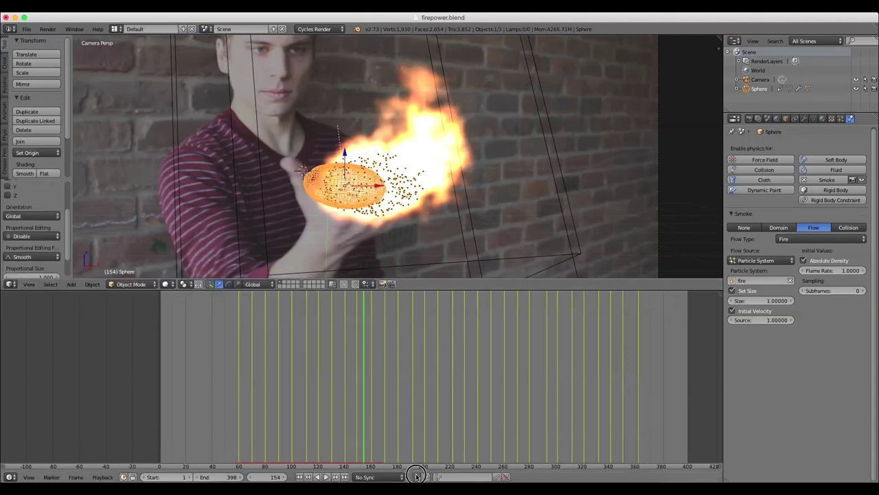
click(364, 406)
key(g)
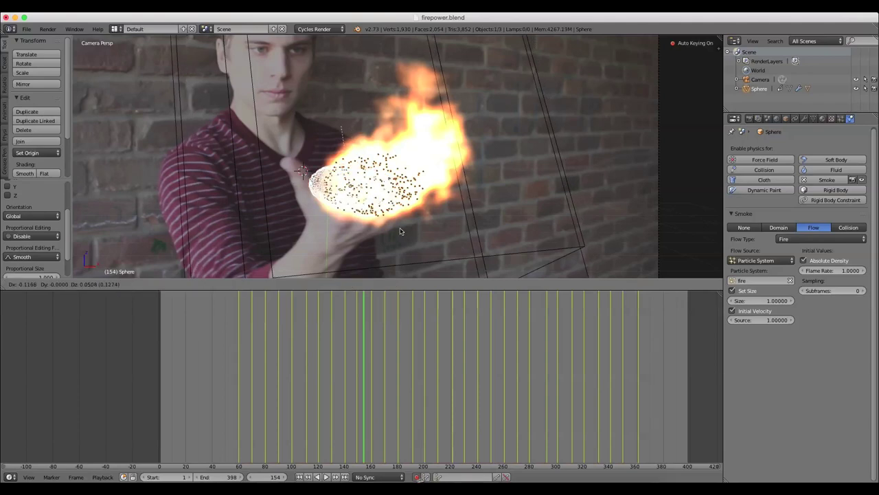
click(399, 235)
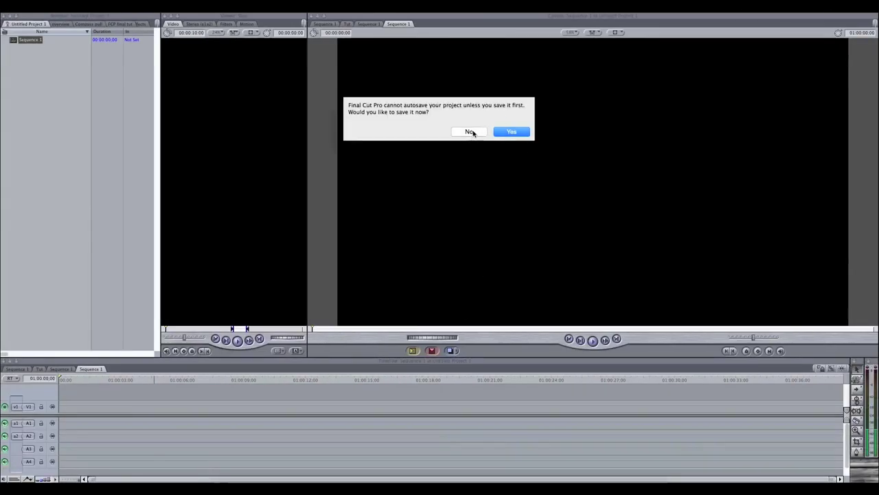
- Decline Final Cut Pro's save prompt, return to Blender, and replay the fire simulation from frame 39
click(473, 132)
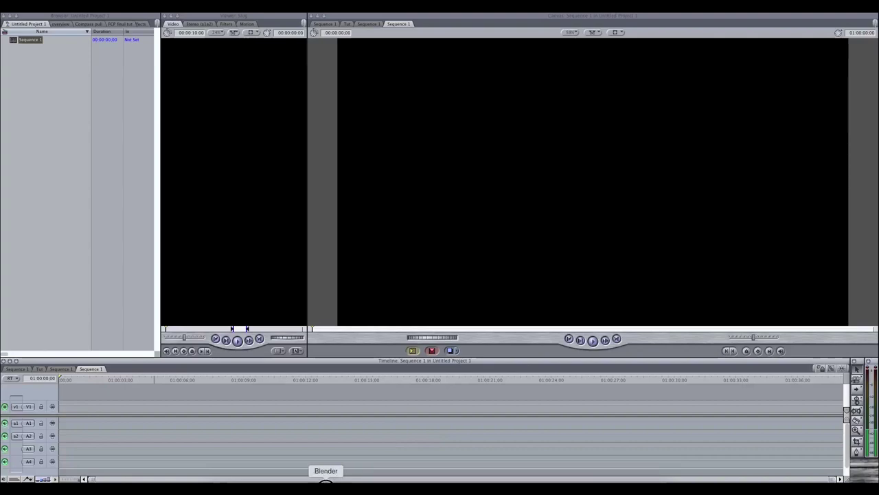
click(326, 482)
click(211, 368)
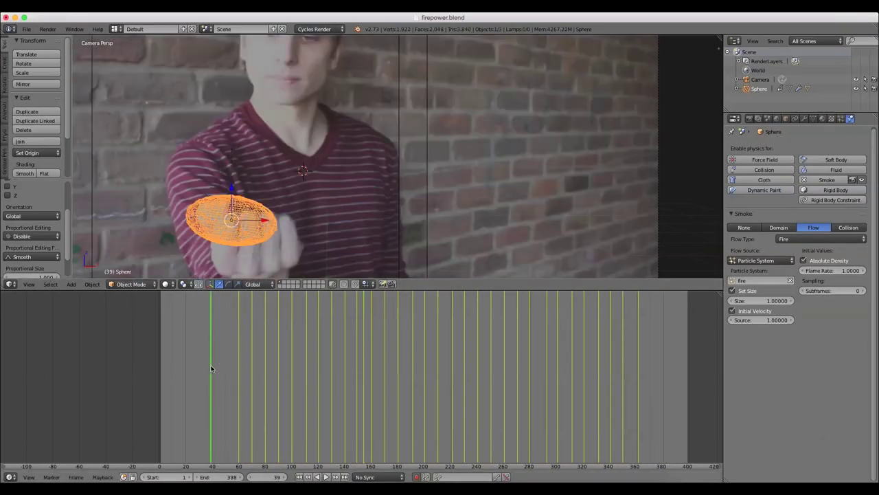
click(327, 477)
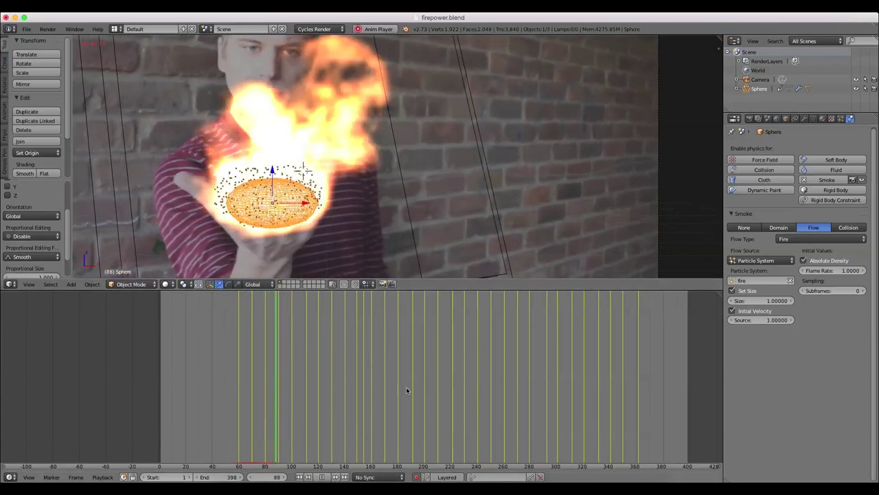
click(323, 477)
- Enlarge the 3D viewport by shrinking the timeline to a thin strip, and frame the whole camera view in it
key(KP_0)
scroll(453, 168, up, 2)
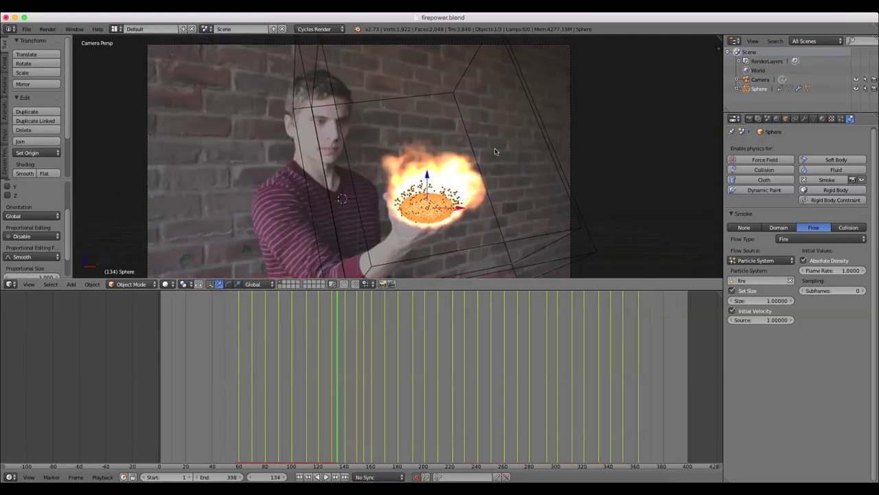
scroll(357, 124, down, 2)
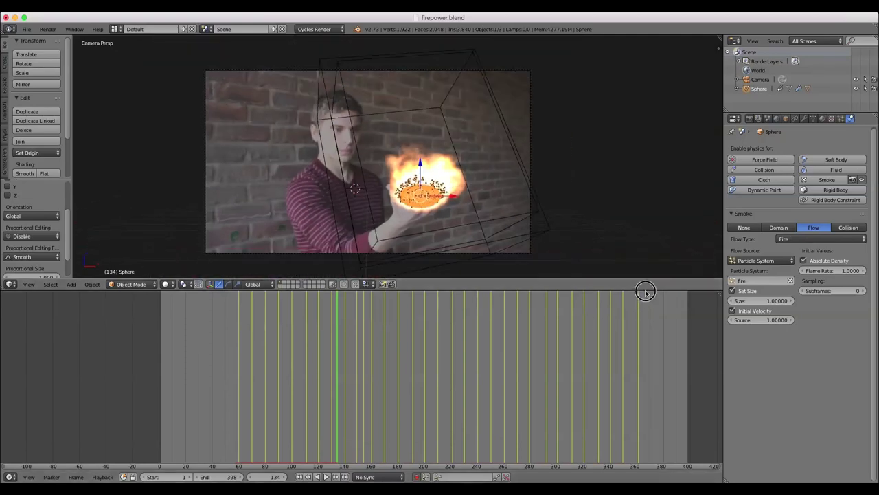
drag(643, 290, 664, 433)
scroll(591, 290, up, 2)
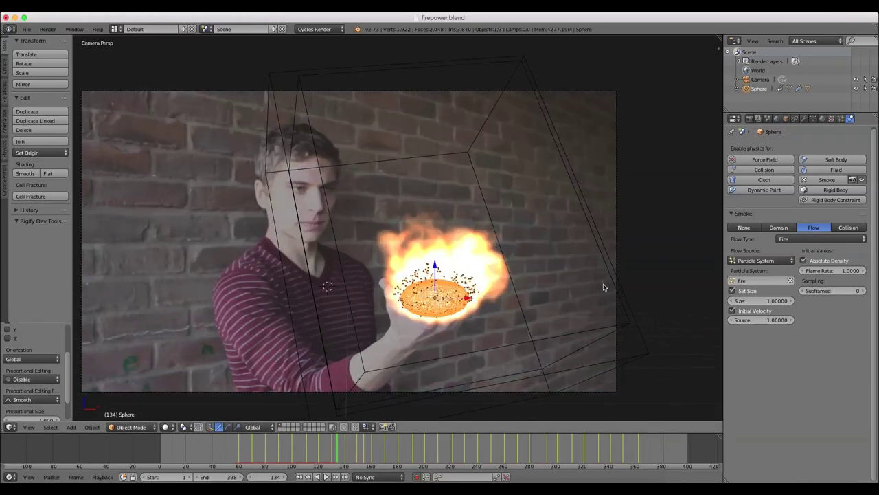
shift+middle_drag(605, 284, 666, 257)
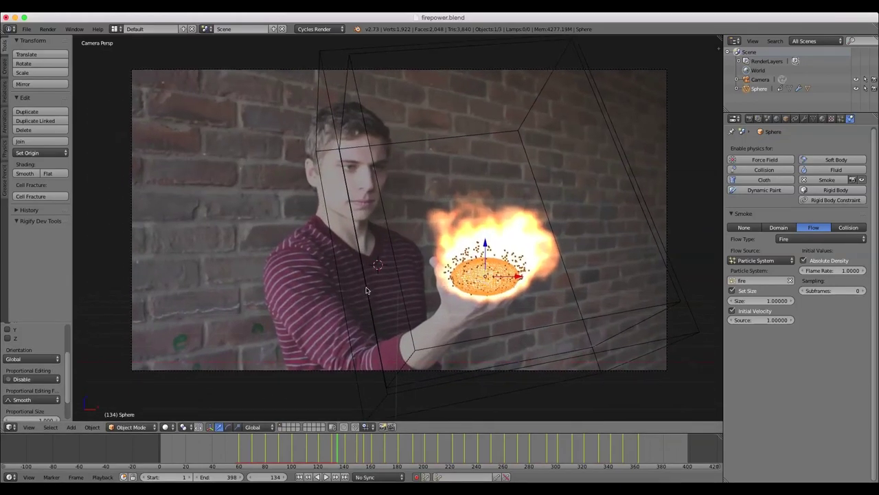
- Enable the transparent background in the scene's film render settings
click(749, 119)
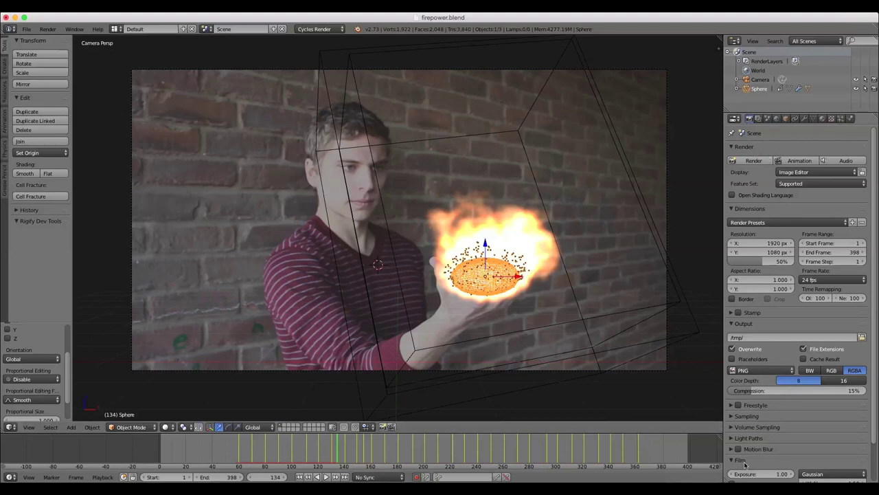
scroll(745, 465, down, 3)
click(733, 442)
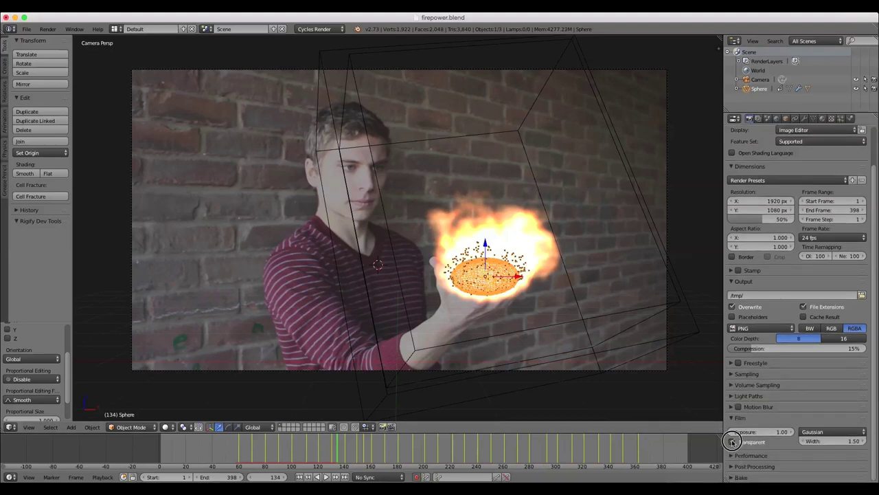
scroll(744, 434, up, 3)
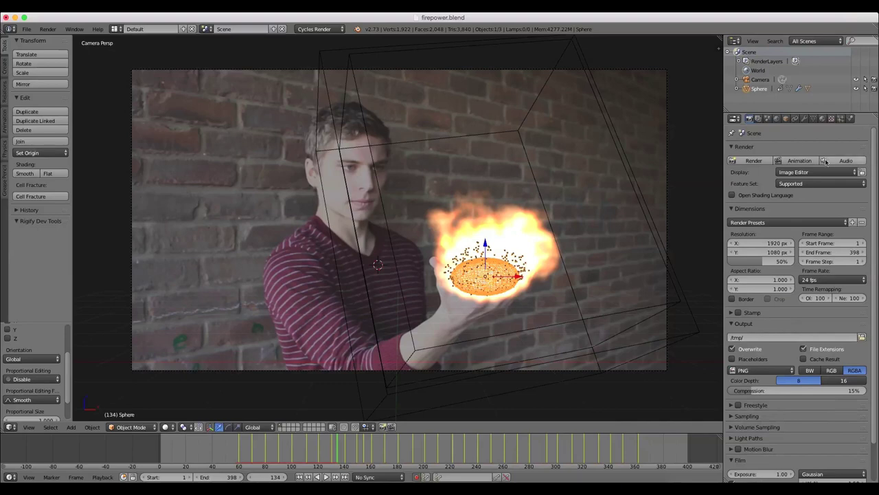
- Rename the scene's render layer to "fire"
click(757, 119)
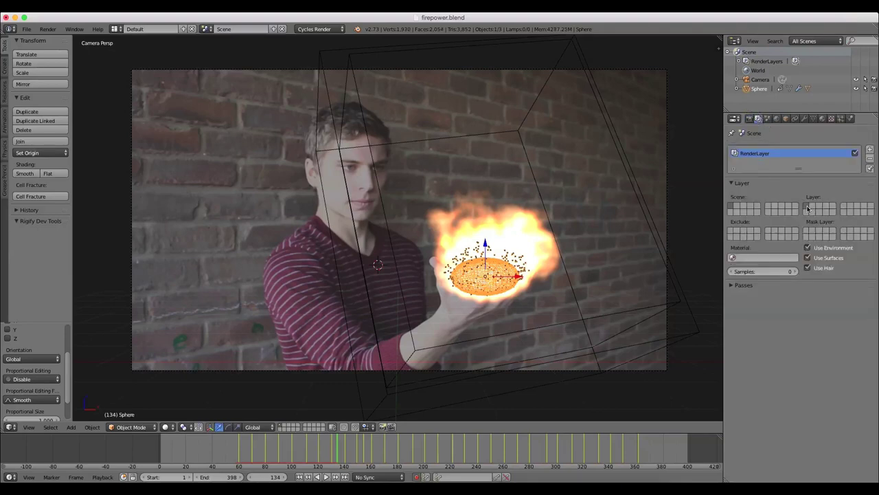
double_click(755, 154)
- Set the render samples to 24 in the sampling settings and render the current frame
click(749, 119)
click(774, 417)
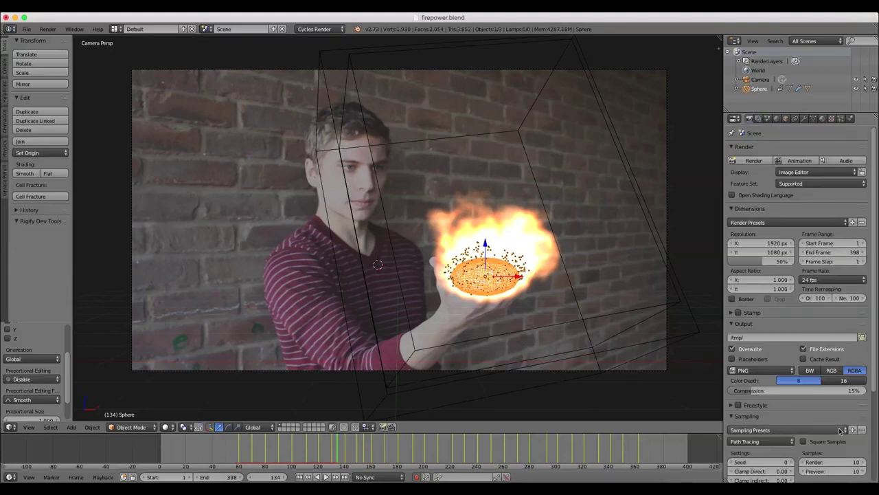
scroll(831, 402, down, 3)
click(829, 370)
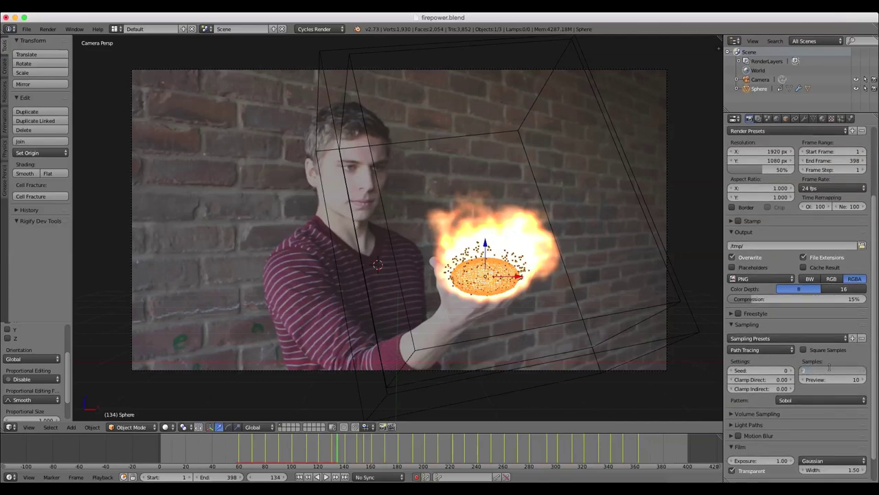
key(Return)
scroll(824, 371, up, 3)
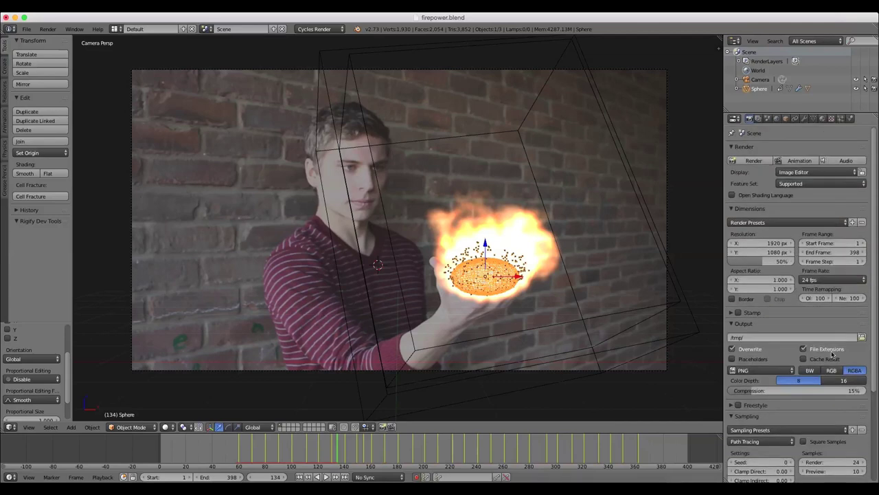
click(753, 160)
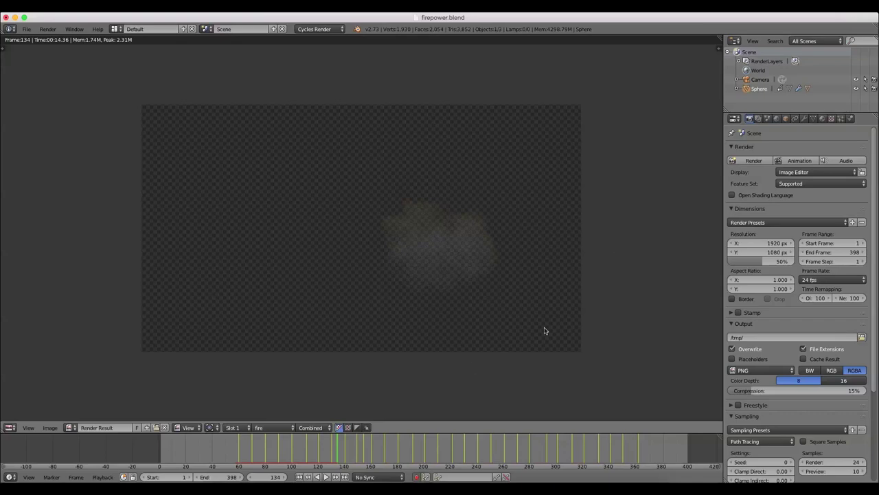
- Switch to the Compositing screen layout and enable compositing nodes with the backdrop
click(115, 29)
click(169, 61)
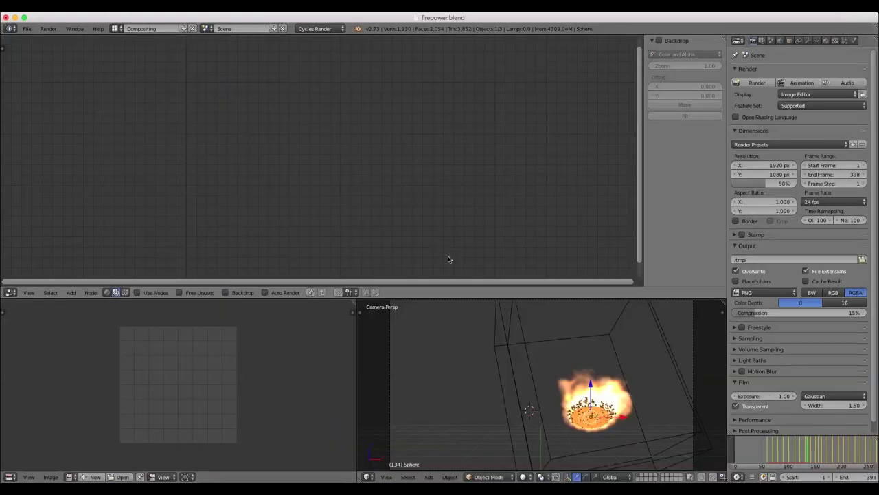
click(152, 294)
click(224, 293)
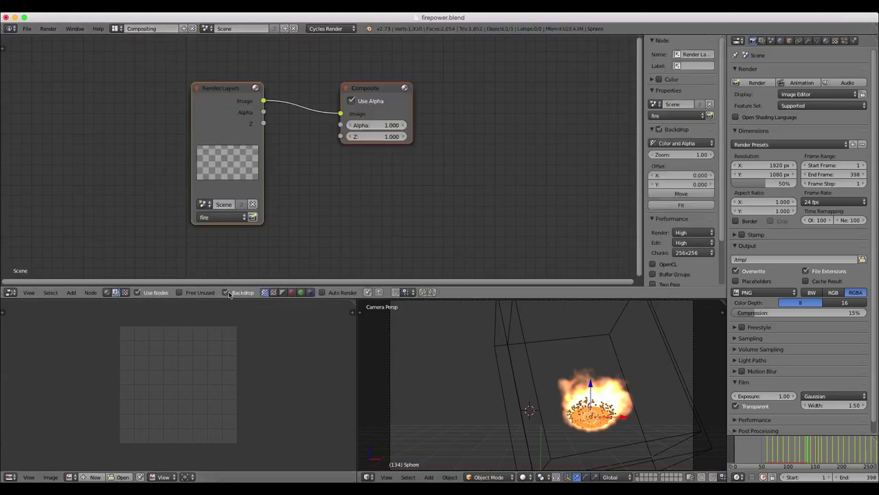
- Move the Render Layers node well away from Composite and place a new Viewer node below the Composite node
scroll(373, 213, down, 1)
scroll(496, 216, down, 1)
scroll(514, 208, down, 1)
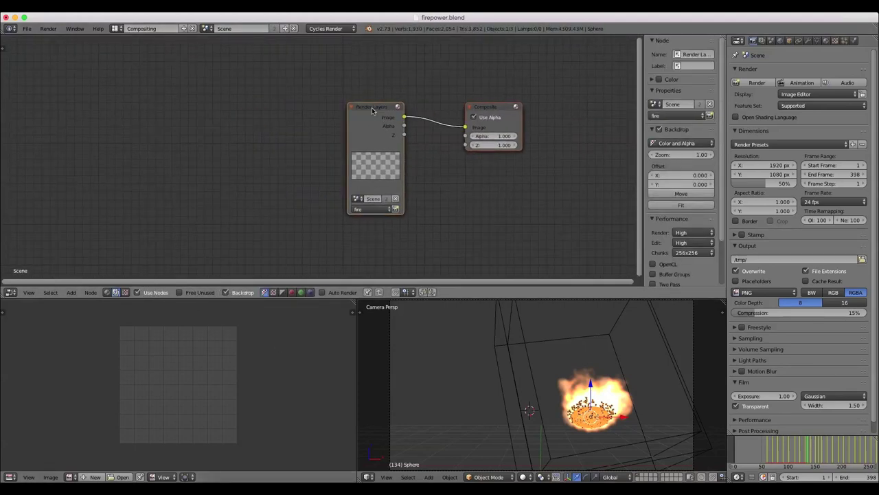
drag(372, 110, 134, 98)
key(shift+a)
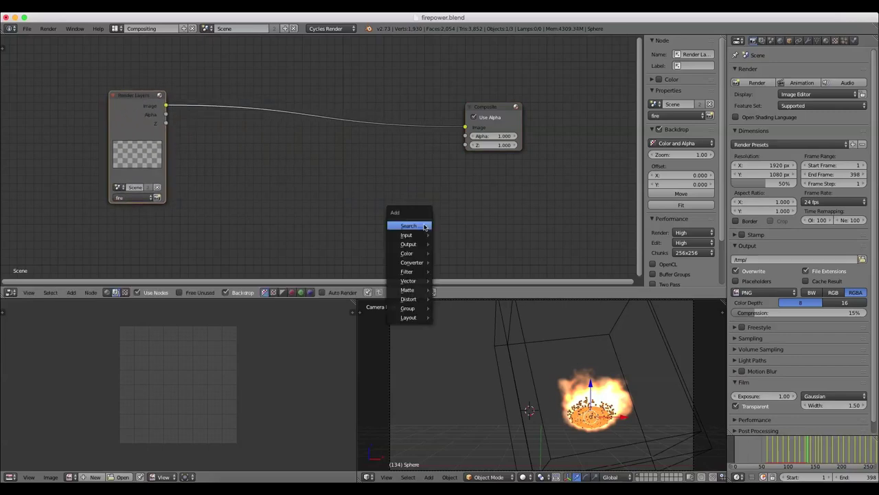
click(409, 226)
text(view)
key(Return)
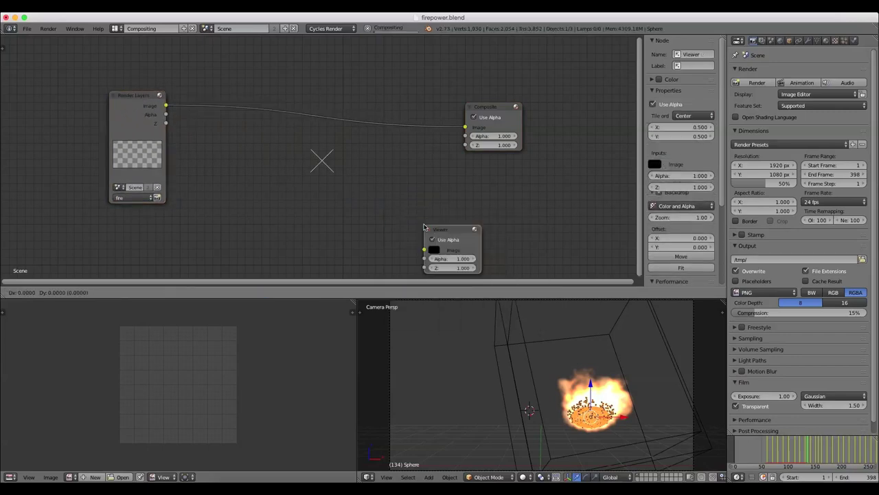
click(477, 166)
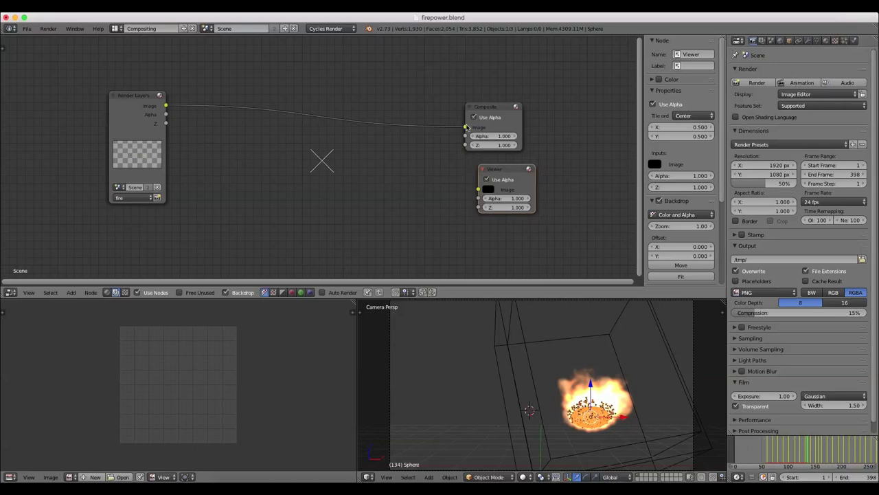
- Reroute the Render Layers image link from Composite to Viewer, and move both output nodes farther from Render Layers
drag(465, 127, 479, 189)
click(474, 117)
scroll(474, 116, down, 1)
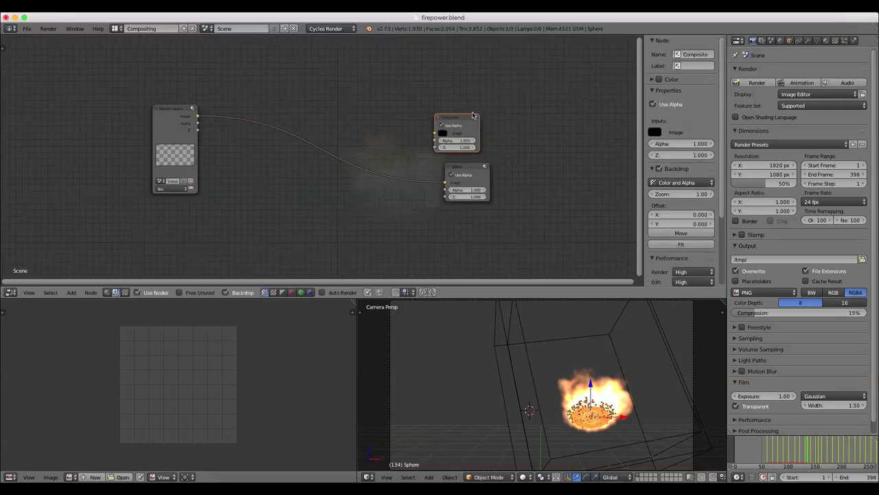
drag(474, 117, 597, 121)
drag(474, 166, 599, 181)
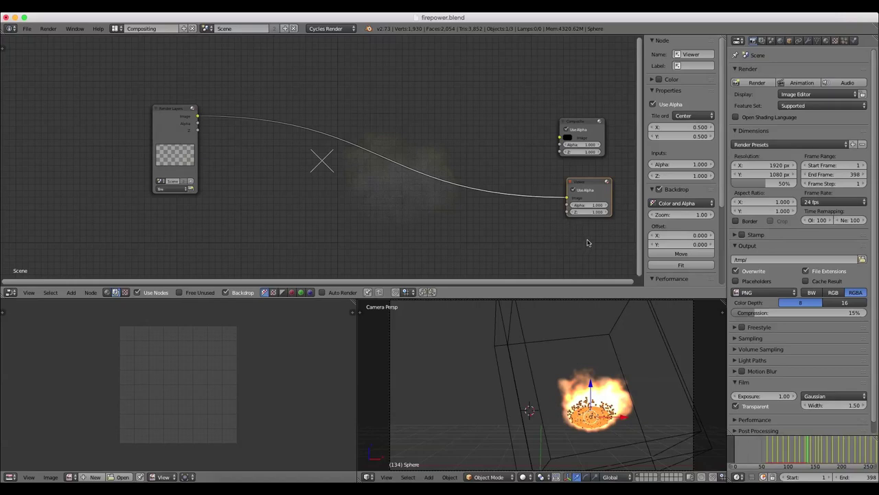
- Hide the node editor's properties sidebar and move the Render Layers node farther from the output nodes
key(n)
scroll(440, 206, down, 4)
middle_drag(194, 125, 254, 136)
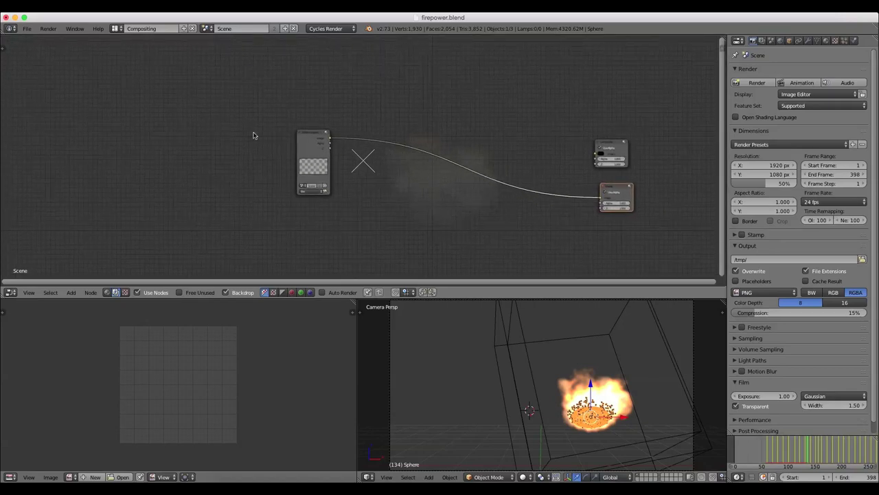
drag(309, 134, 174, 155)
- Add a Movie Clip node above Render Layers and load the actor's hand footage into it
key(shift+a)
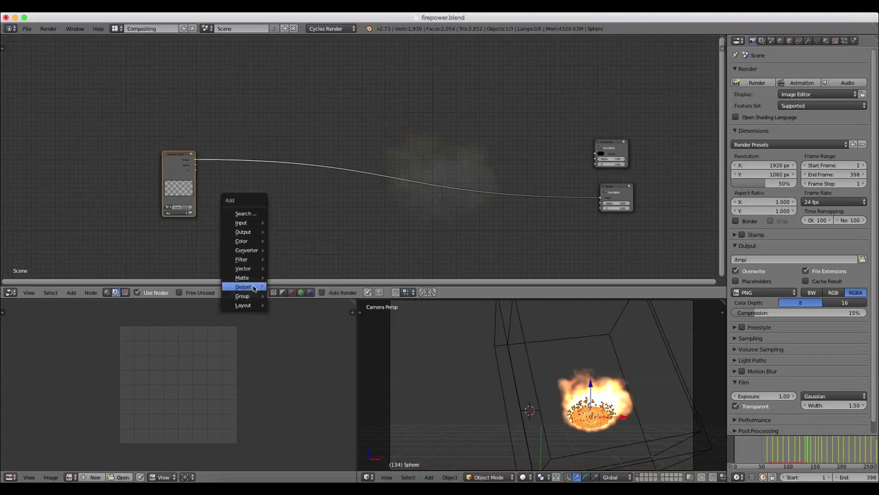
click(246, 213)
text(mpo)
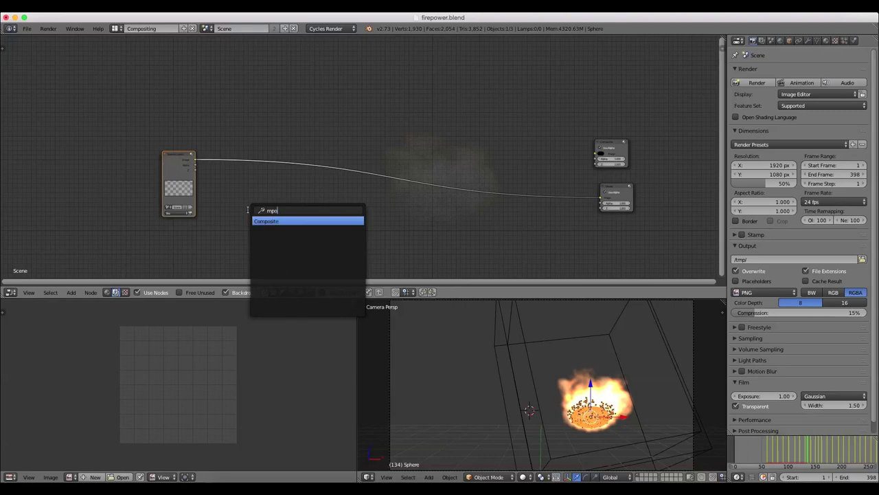
key(BackSpace)
key(BackSpace)
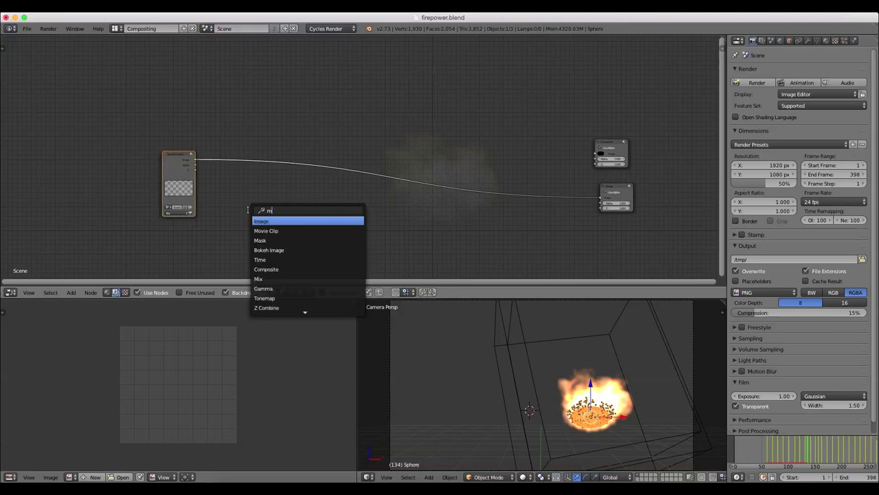
click(266, 230)
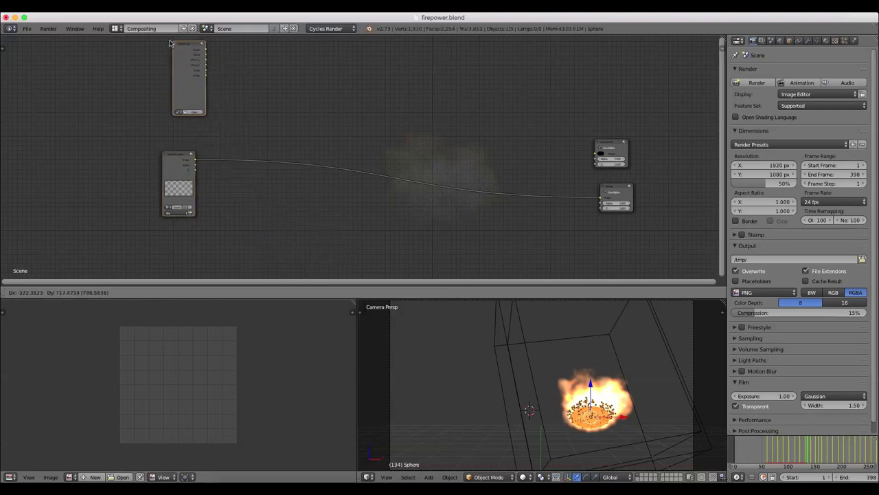
click(162, 79)
scroll(137, 115, up, 2)
click(102, 122)
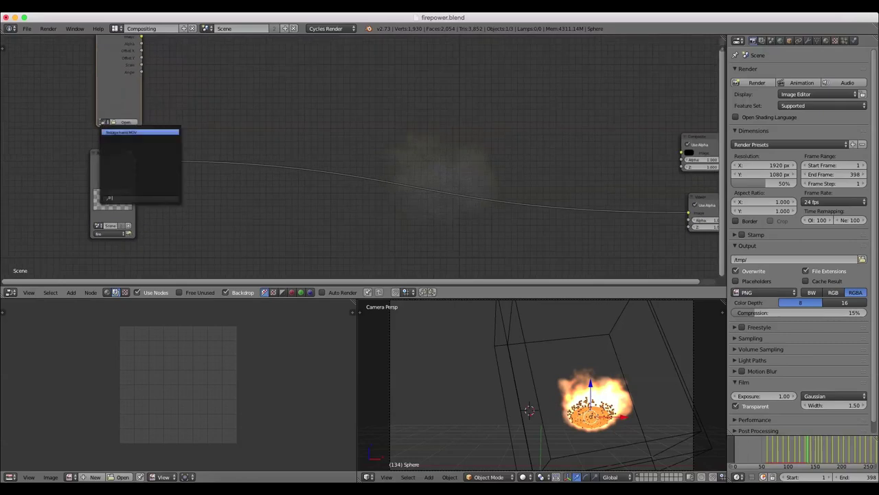
click(124, 131)
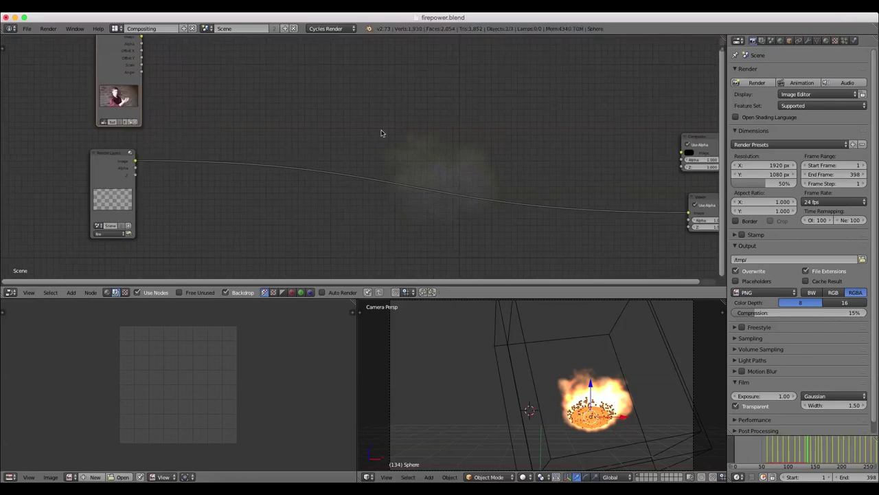
- Insert an Alpha Over node between Render Layers and Viewer, and connect the Movie Clip image to its first image input
scroll(399, 138, down, 3)
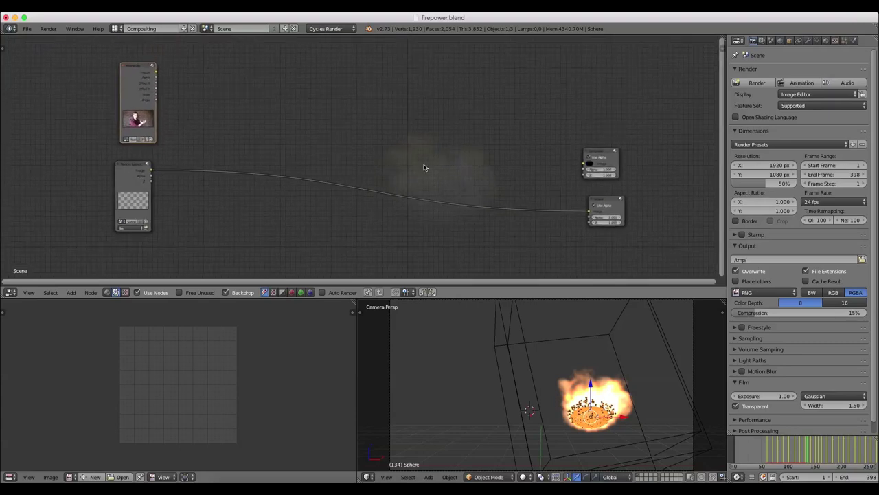
key(shift+a)
click(299, 140)
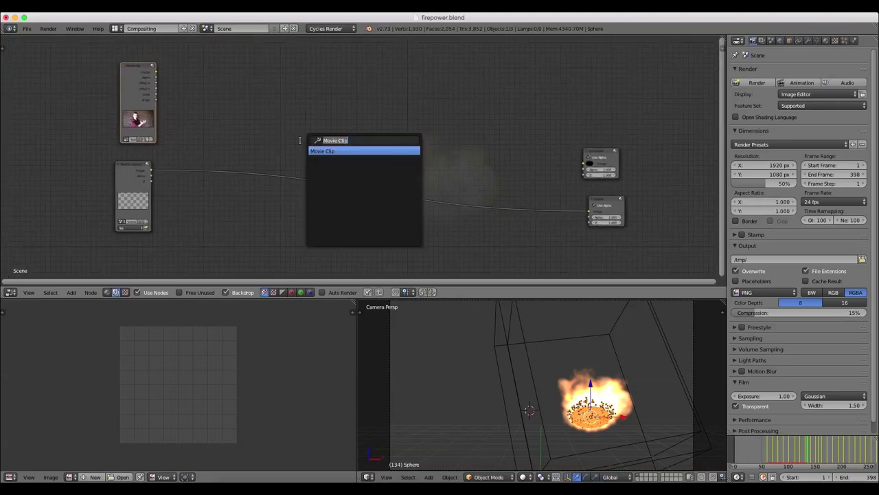
text(alpha)
key(Return)
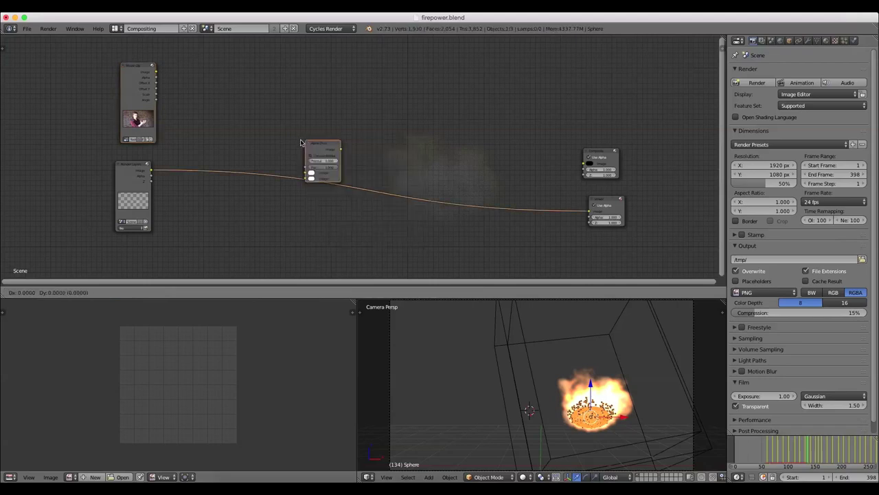
click(299, 142)
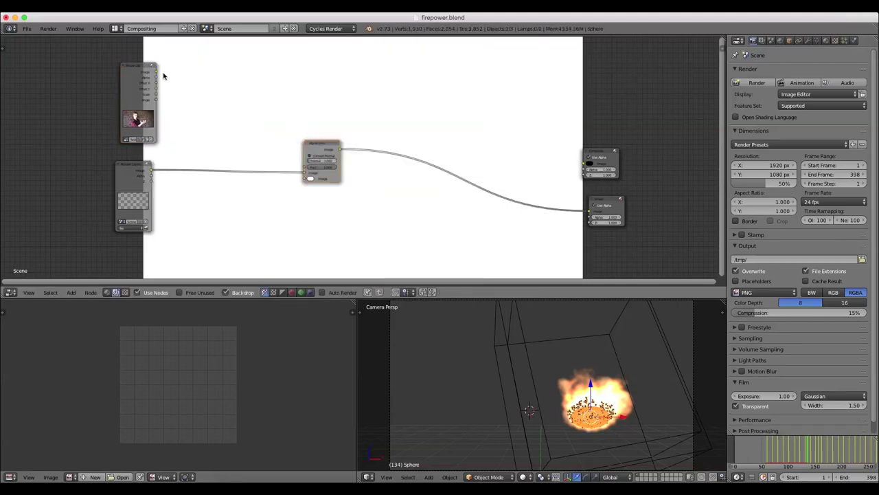
drag(157, 71, 307, 172)
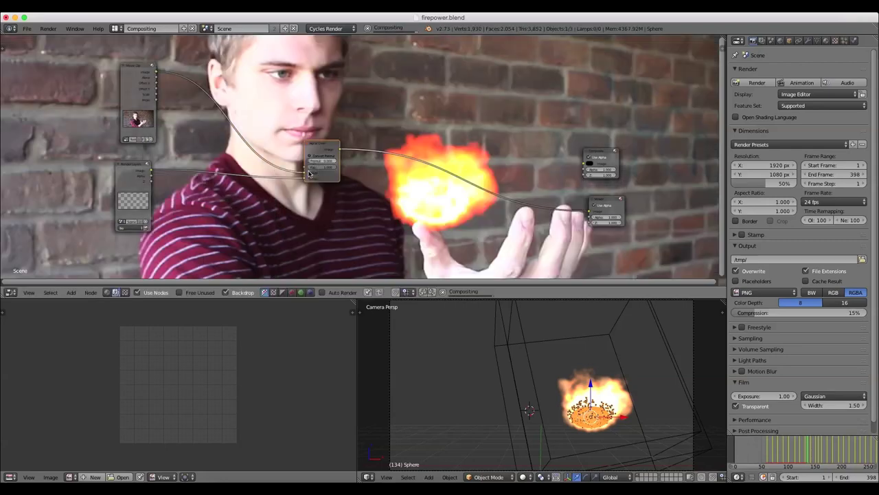
- Insert a Scale node on the link between the Movie Clip and Alpha Over nodes
scroll(479, 226, down, 4)
middle_drag(433, 204, 479, 214)
scroll(563, 224, up, 1)
scroll(323, 176, up, 2)
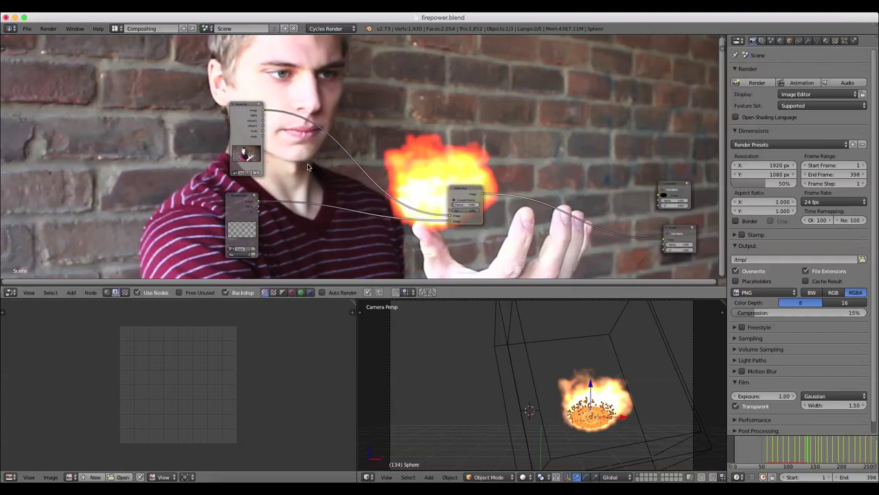
key(shift+a)
click(307, 167)
text(Alpha Over)
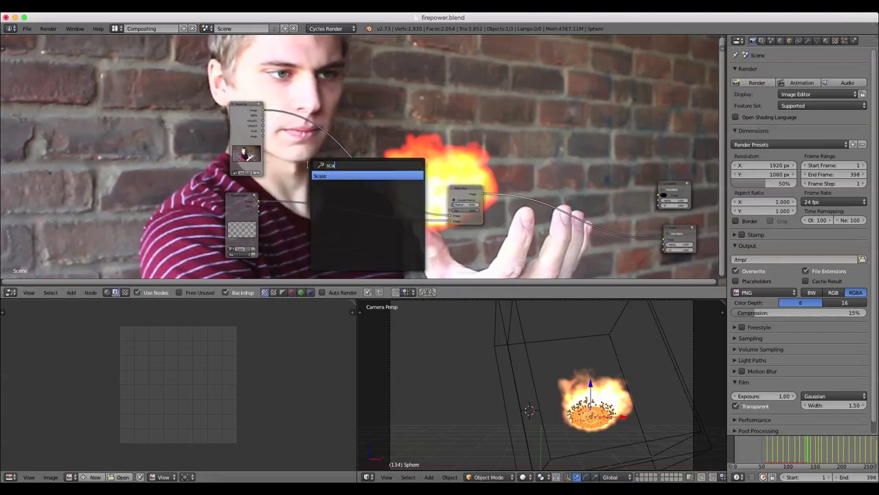
key(Return)
click(310, 128)
- Set the Scale node's space to Render Size
scroll(236, 151, up, 4)
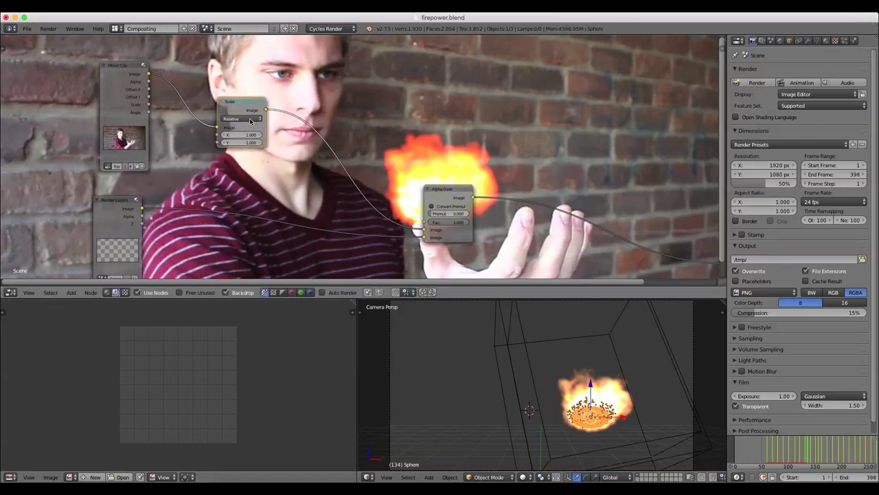
click(257, 120)
click(259, 116)
click(260, 117)
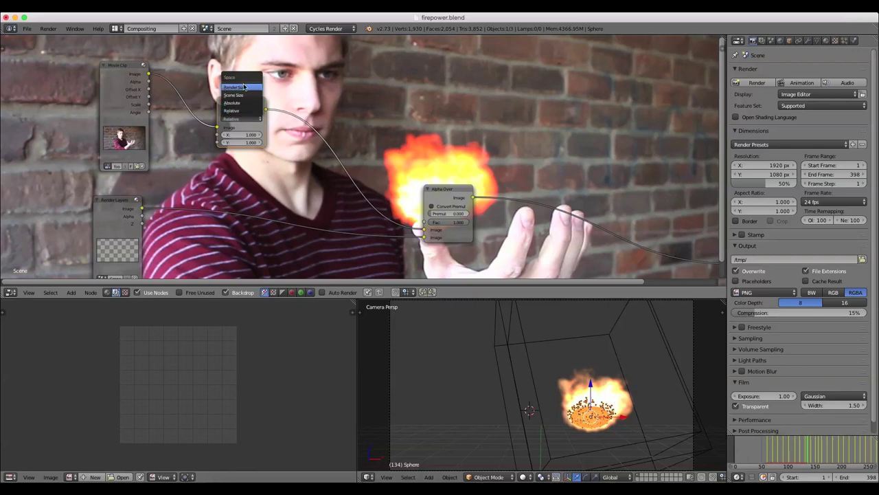
click(242, 87)
- Rearrange the Alpha Over, Composite and Viewer nodes so they are clear of the fire in the backdrop
middle_drag(642, 192, 558, 185)
drag(377, 192, 310, 208)
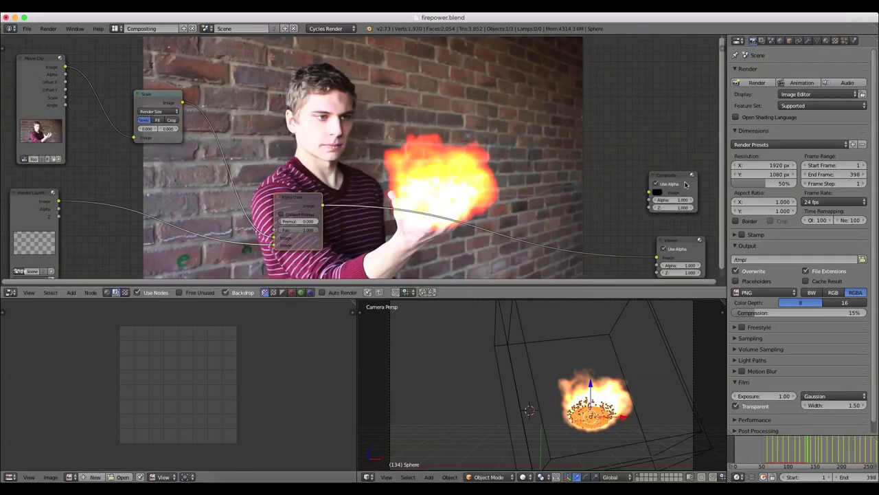
drag(685, 184, 663, 134)
click(678, 242)
drag(678, 242, 658, 210)
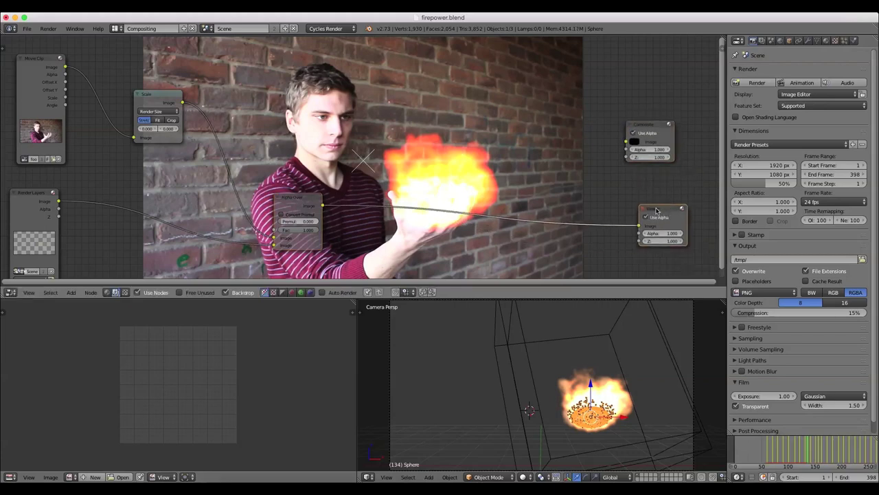
middle_drag(323, 246, 353, 228)
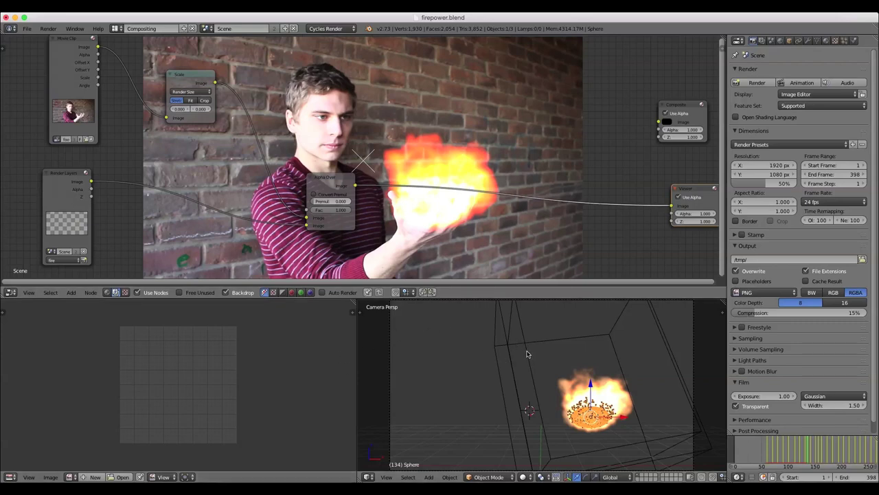
- Select the smoke domain and turn the image editor into a node editor showing its material's flame ColorRamp
right_click(527, 355)
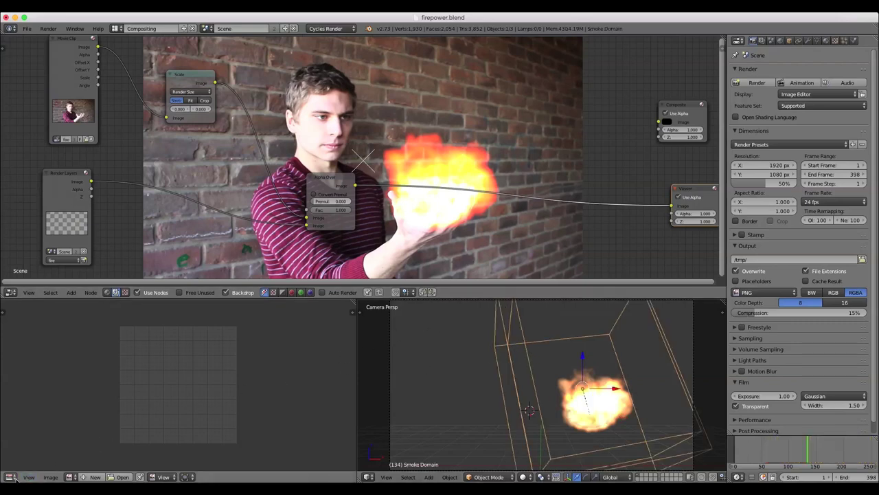
click(11, 477)
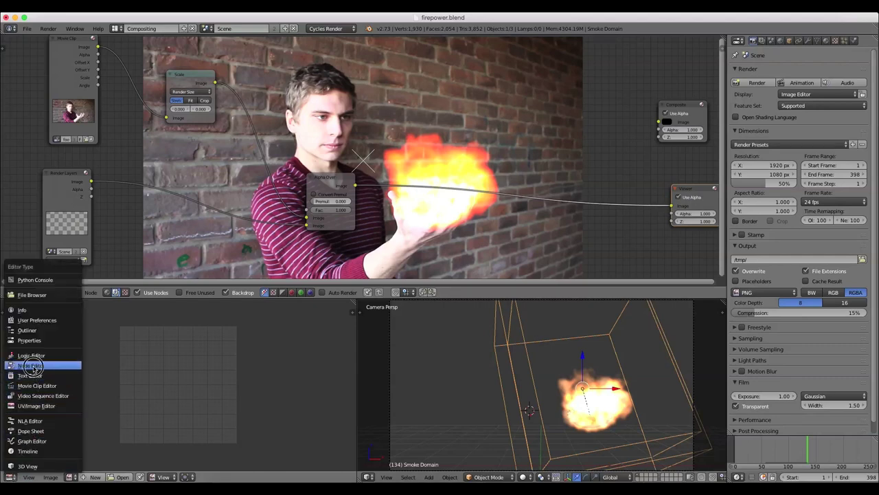
click(31, 364)
middle_drag(174, 390, 184, 327)
scroll(189, 350, up, 11)
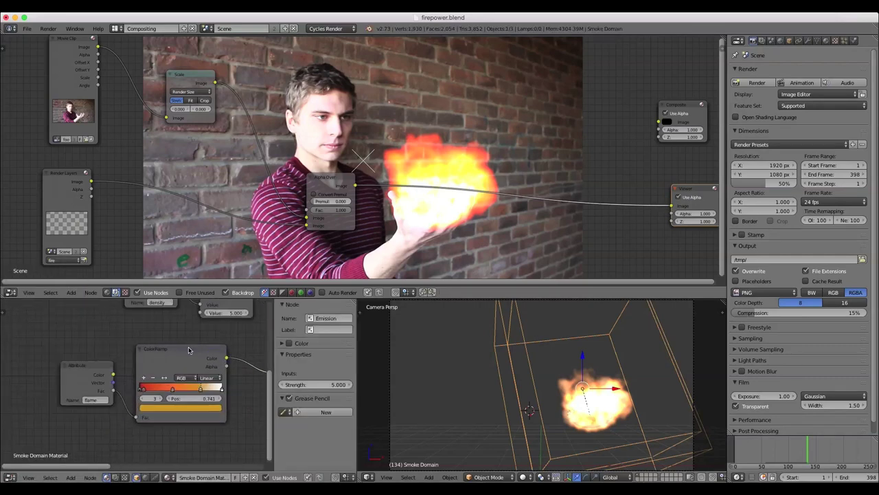
- Move the flame ColorRamp's red stop to position 0.080 and re-render the current frame
click(191, 394)
drag(190, 392, 153, 393)
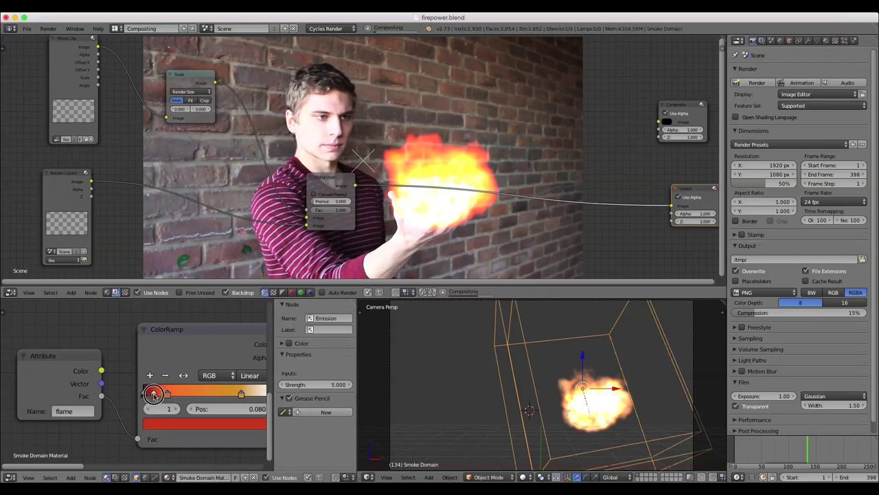
click(757, 83)
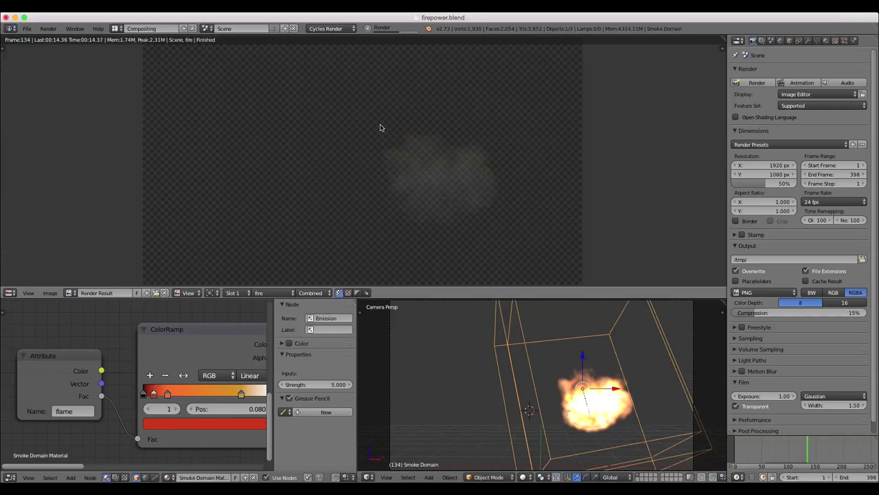
key(Escape)
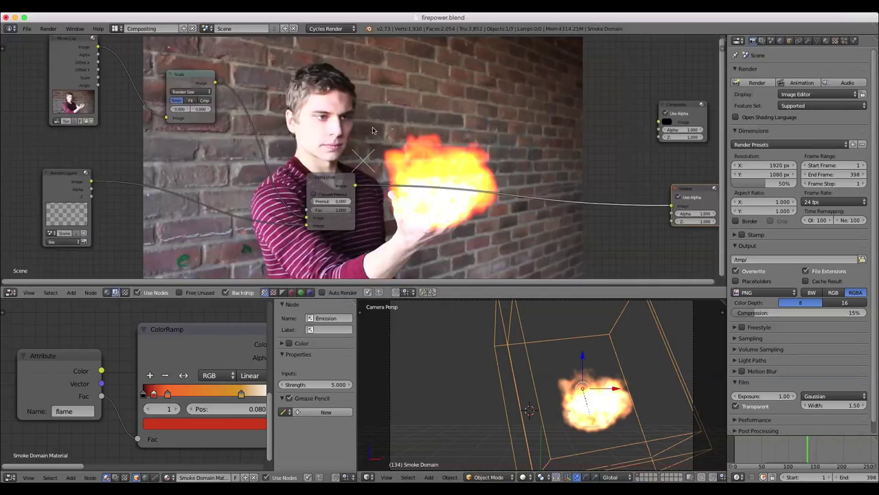
- Connect the Alpha Over node's Image output to the Composite node's Image input
scroll(591, 155, down, 4)
middle_drag(571, 154, 465, 168)
scroll(465, 167, up, 2)
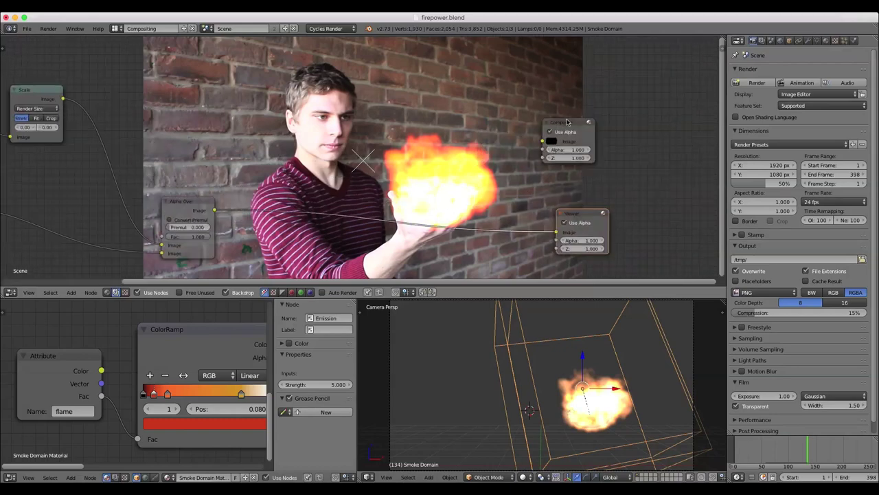
drag(215, 209, 561, 142)
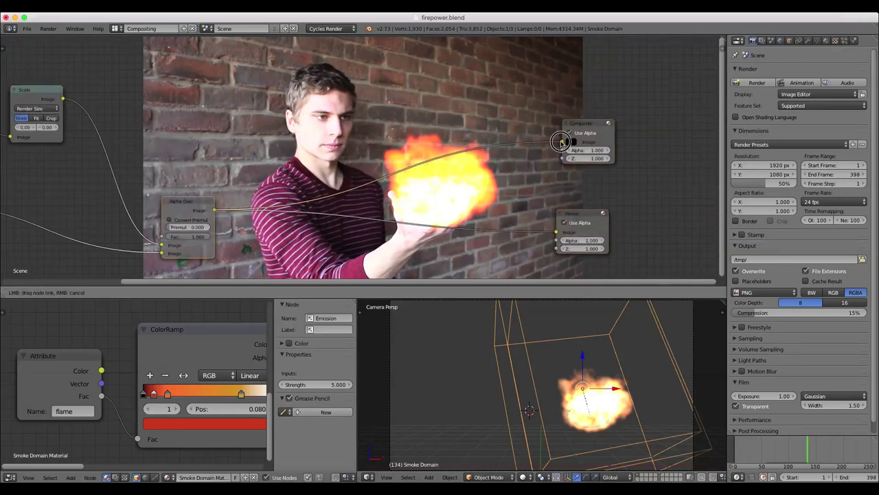
middle_drag(309, 189, 423, 186)
scroll(431, 234, down, 3)
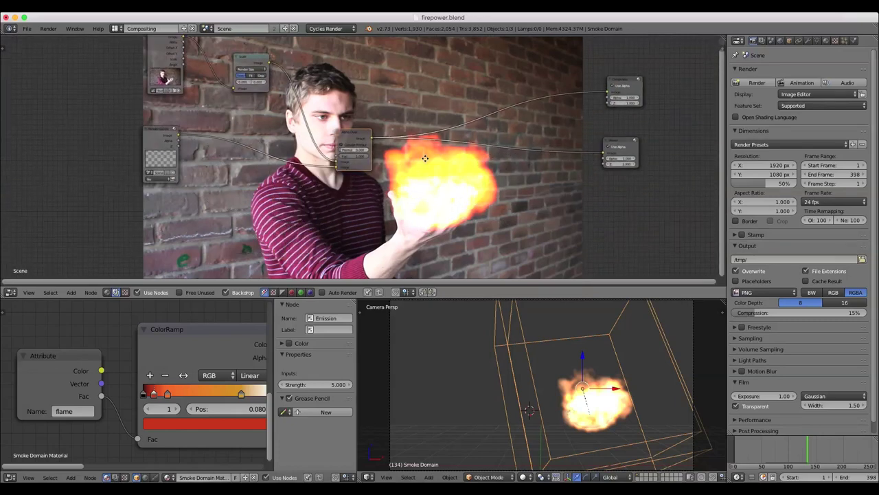
middle_drag(414, 259, 407, 248)
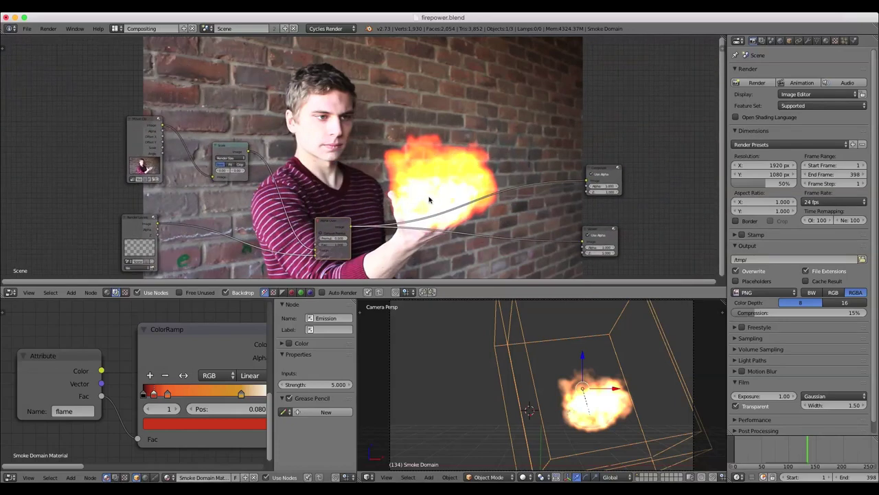
scroll(430, 199, down, 4)
mouse_move(420, 170)
middle_down()
mouse_move(429, 103)
mouse_move(400, 203)
mouse_move(424, 177)
middle_up()
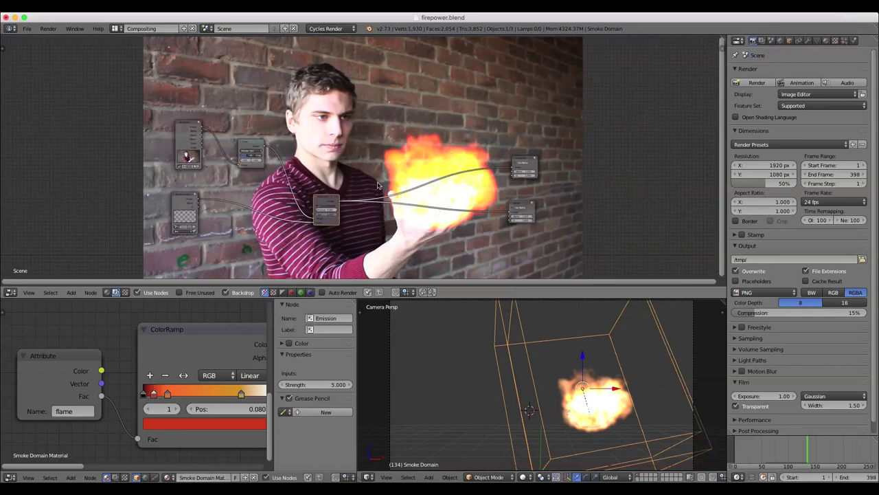
middle_drag(420, 224, 393, 229)
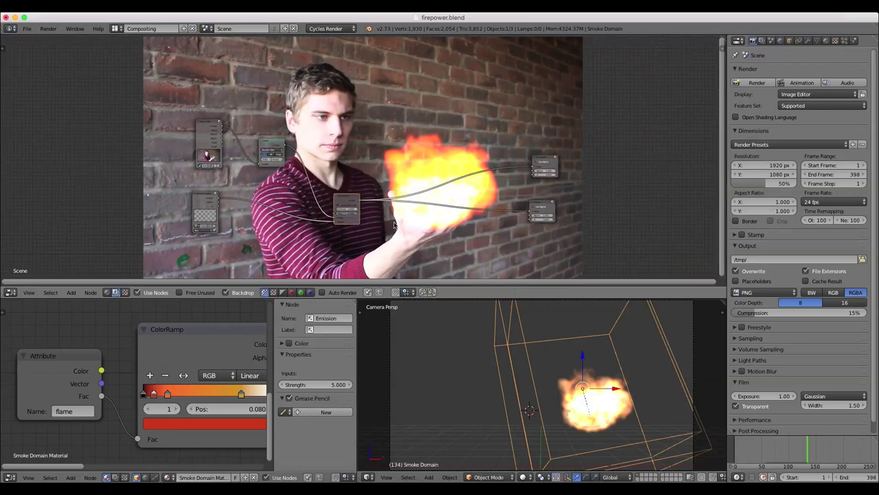
- Move the ColorRamp's yellow-orange stop to position 0.809 and its orange-red stop to 0.442
middle_drag(244, 396, 218, 396)
drag(216, 394, 225, 395)
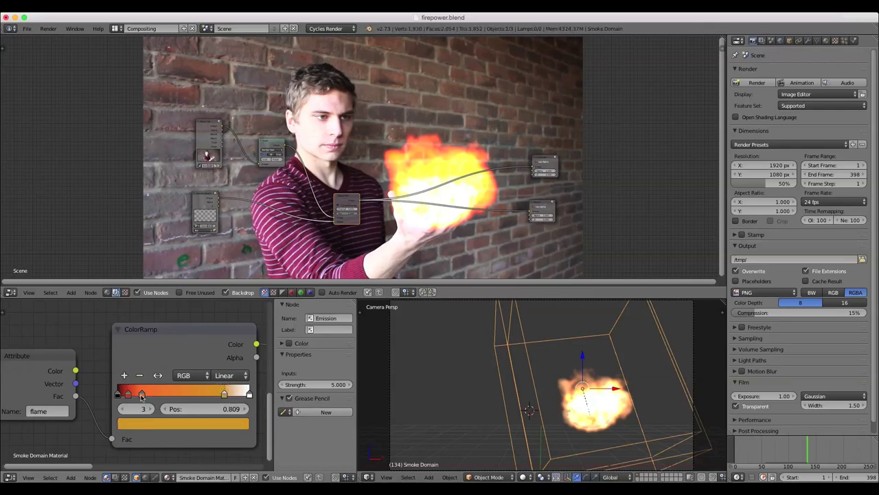
drag(141, 394, 182, 394)
- Shift the Render Layers node slightly right in the compositing node tree
middle_drag(512, 177, 461, 142)
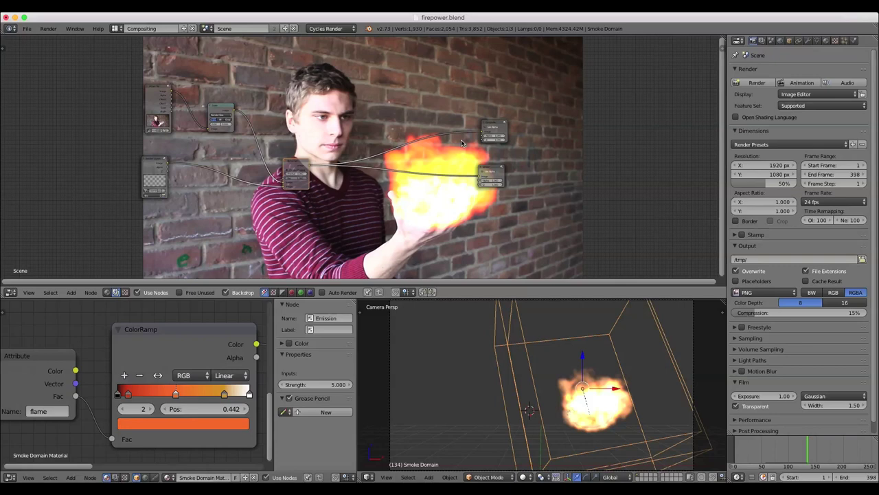
scroll(374, 130, up, 2)
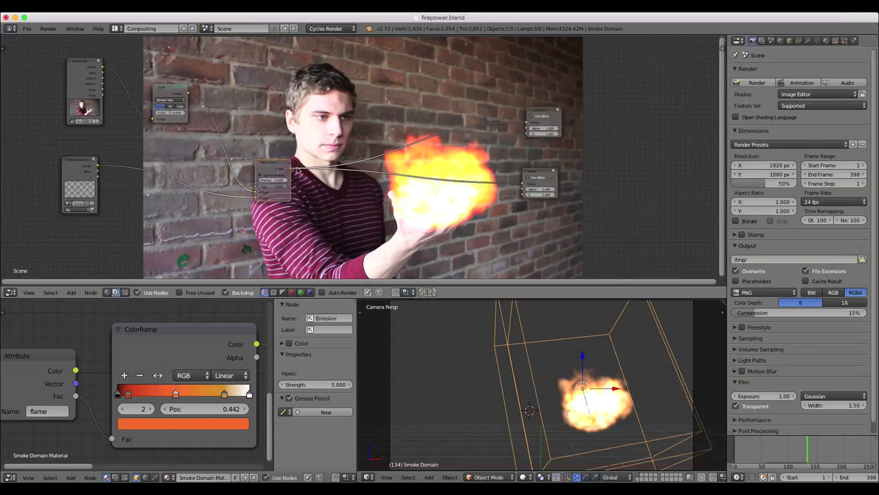
middle_drag(393, 129, 469, 146)
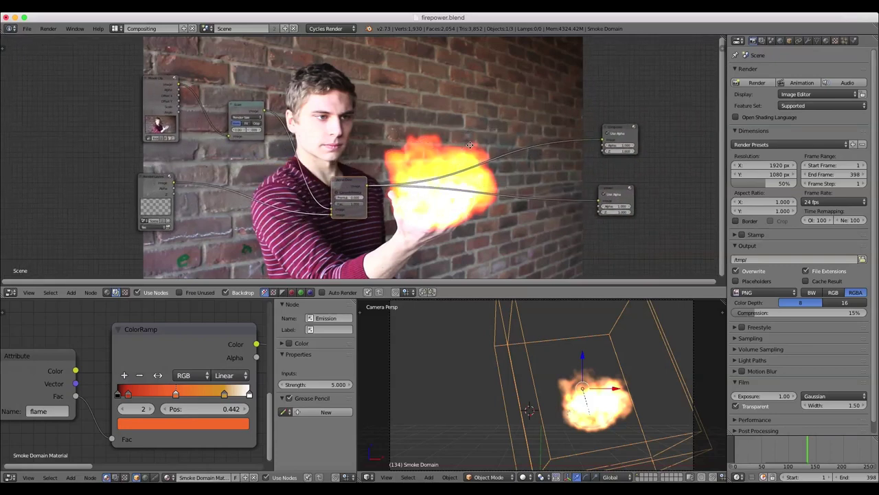
drag(159, 177, 165, 178)
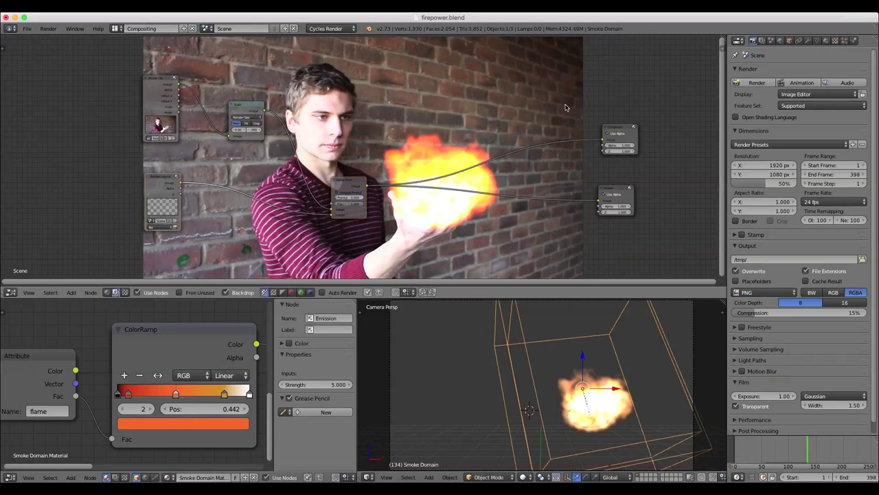
middle_drag(397, 153, 352, 135)
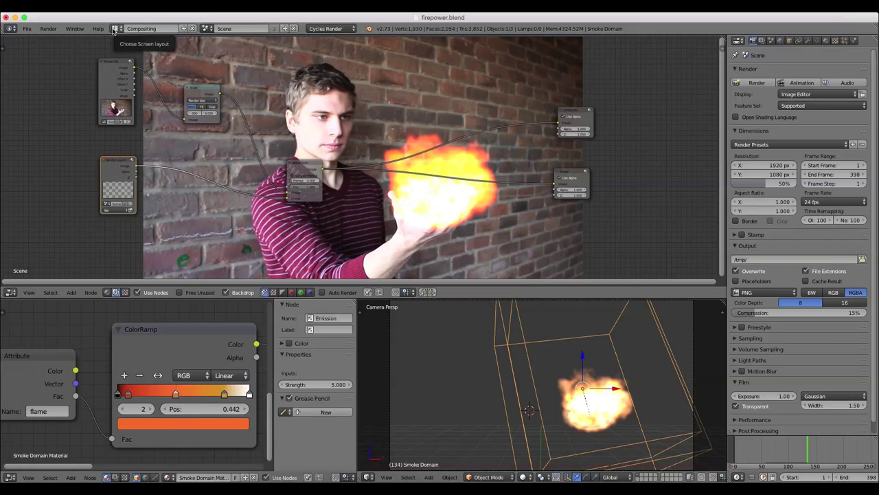
- Switch to the Default screen layout and return from the render result to the 3D camera view
click(113, 30)
click(141, 73)
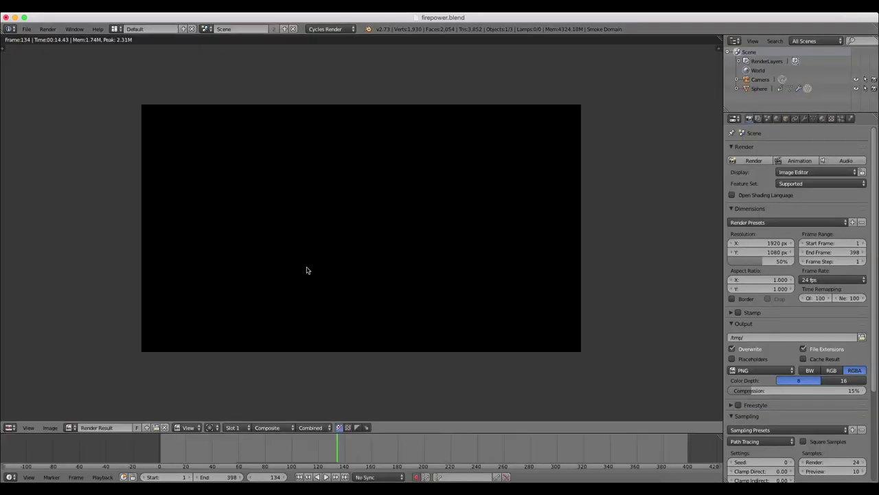
key(Escape)
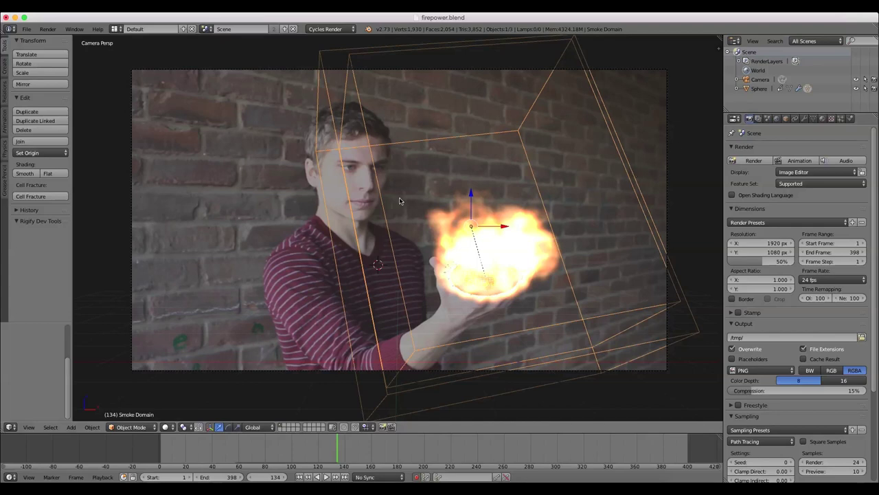
- Enable Smoke High Resolution for the smoke domain and set its resolution divisions to 54
click(851, 119)
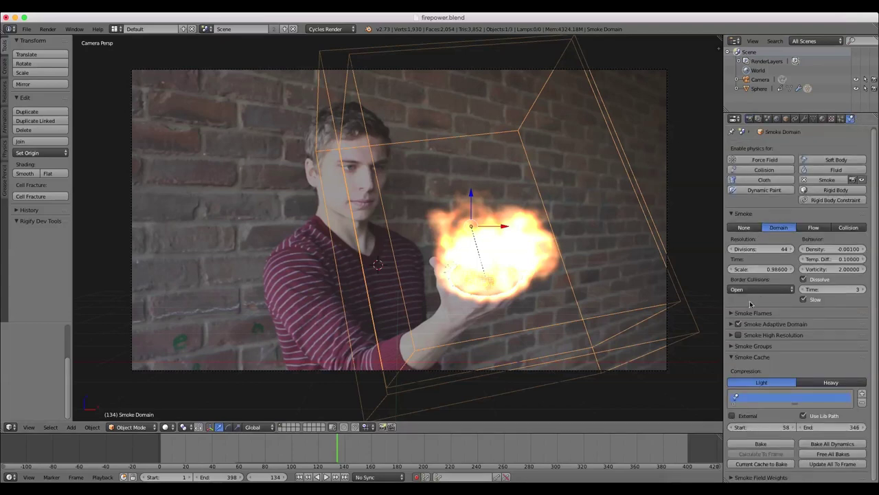
click(739, 336)
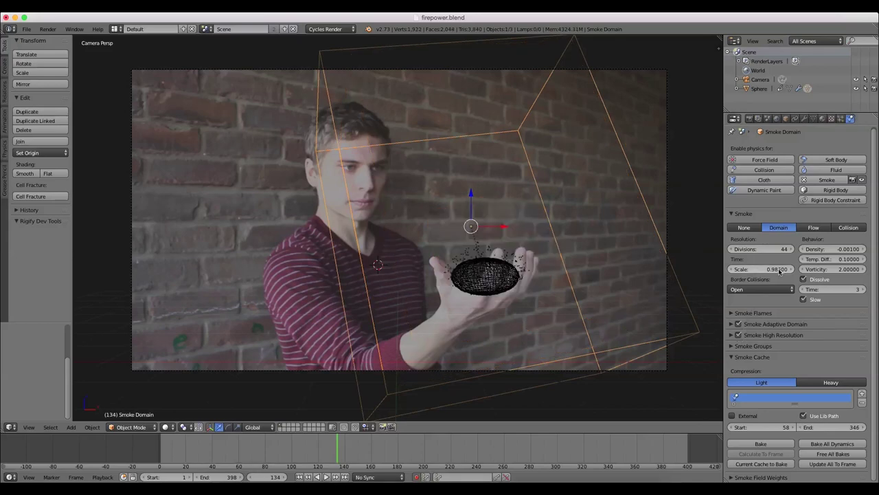
click(770, 249)
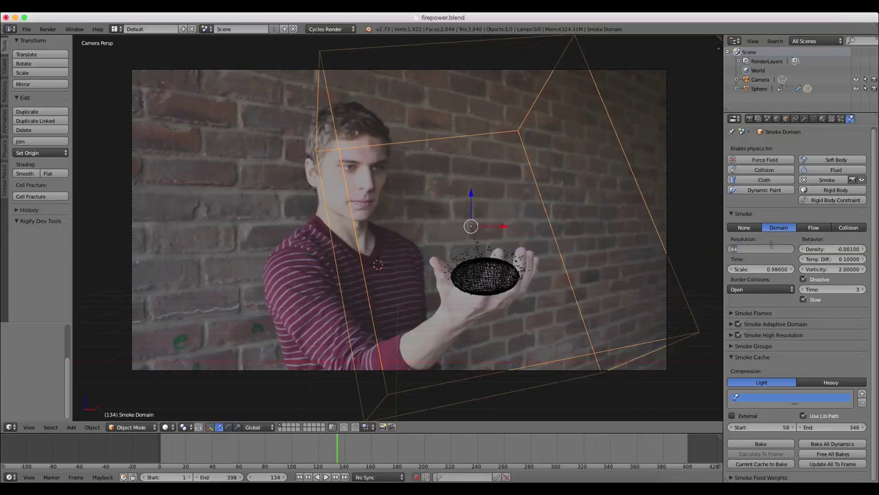
text(5)
key(Return)
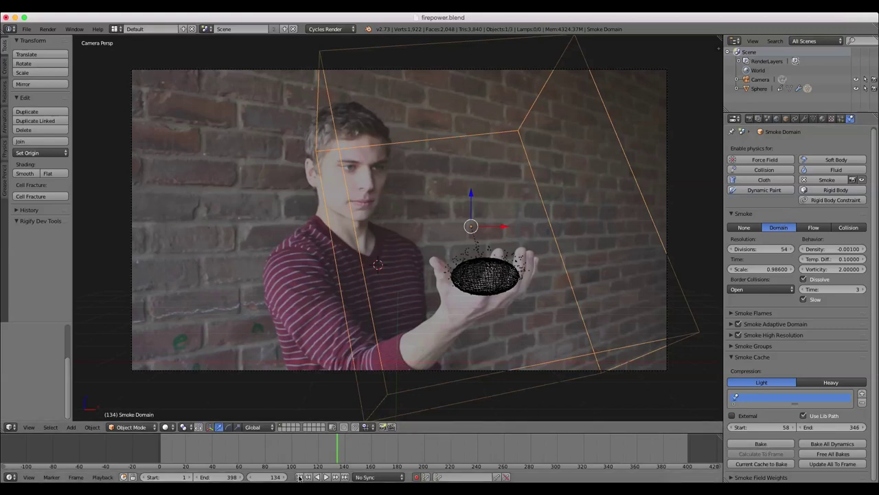
- Play the animation from the start, stop it at frame 74 and bake the smoke simulation
key(shift+Left)
click(325, 476)
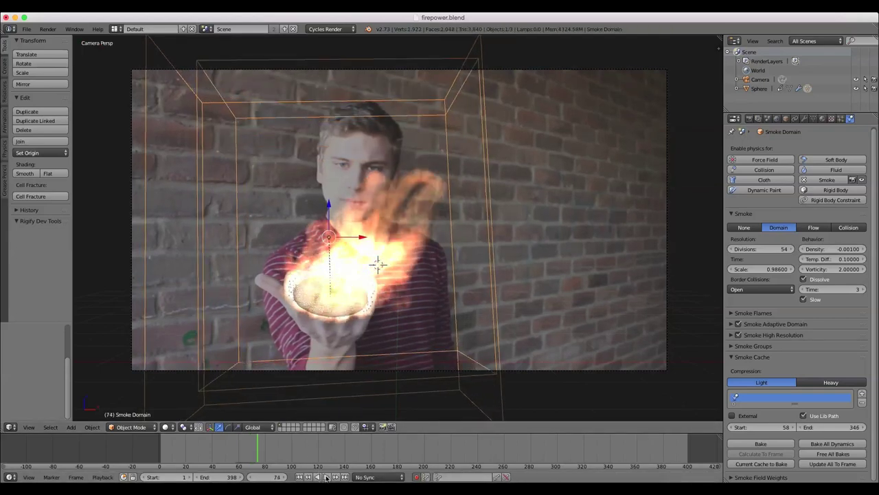
click(326, 477)
click(767, 444)
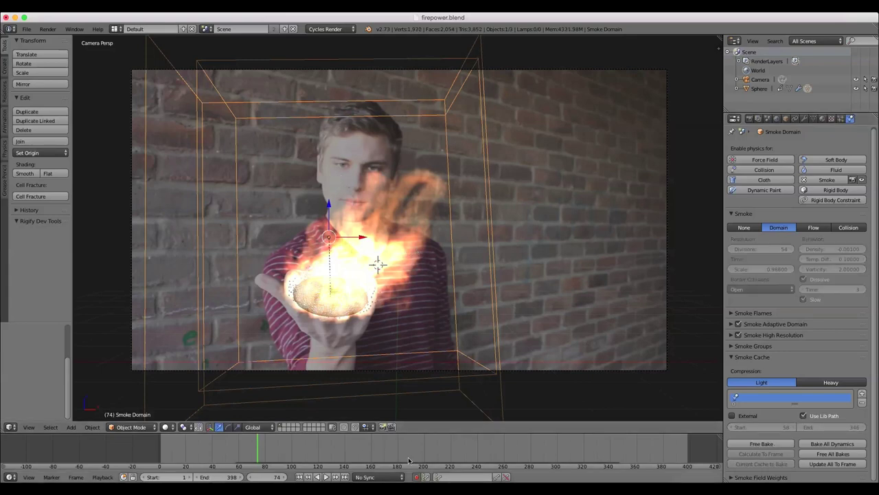
- Return the timeline to frame 1 and save the Blender file
click(241, 453)
click(300, 476)
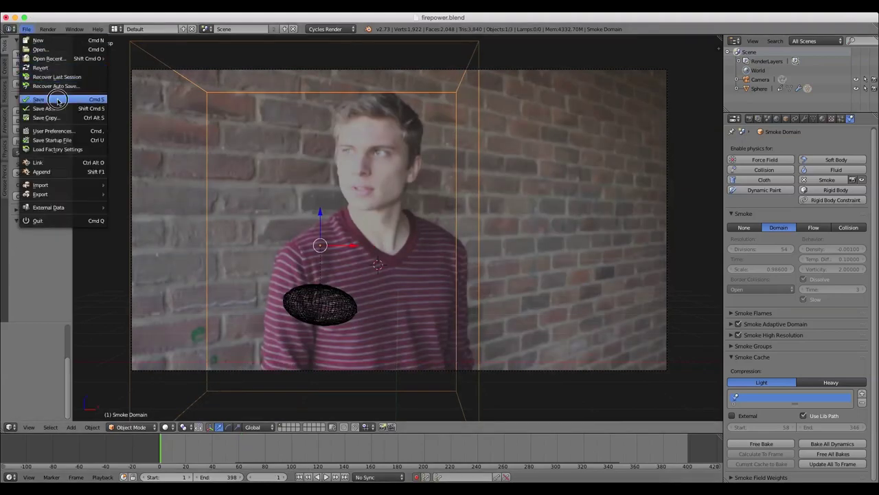
click(67, 101)
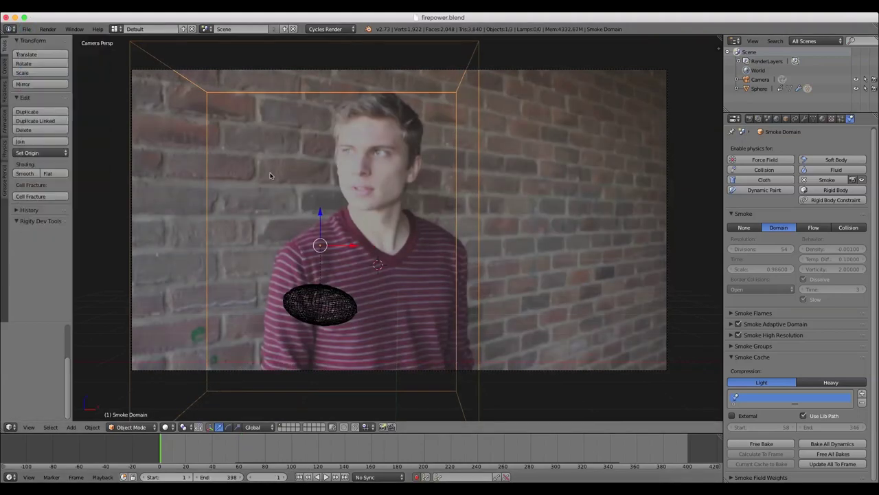
- Play the baked fire simulation, stop at frame 102 and render that frame
click(326, 477)
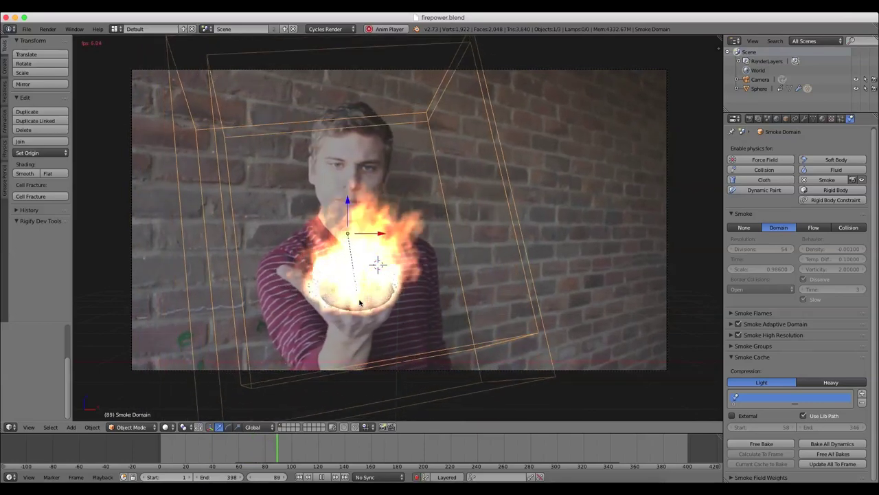
click(325, 477)
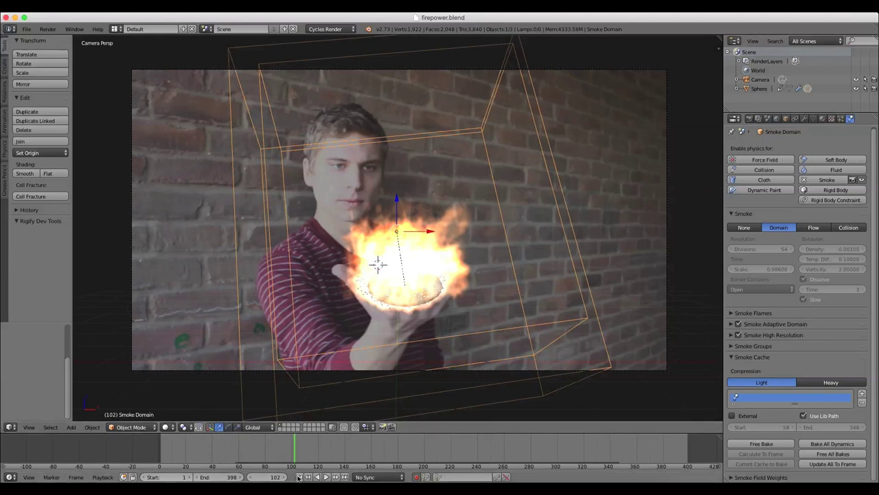
click(749, 119)
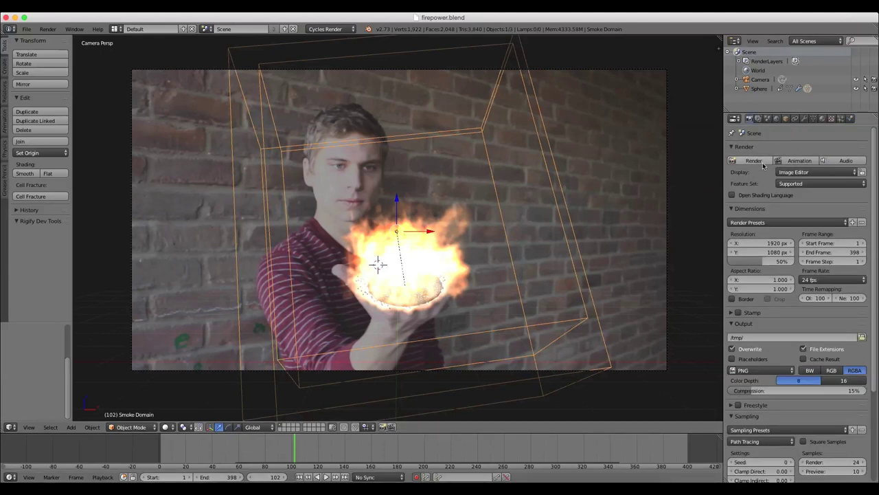
click(759, 162)
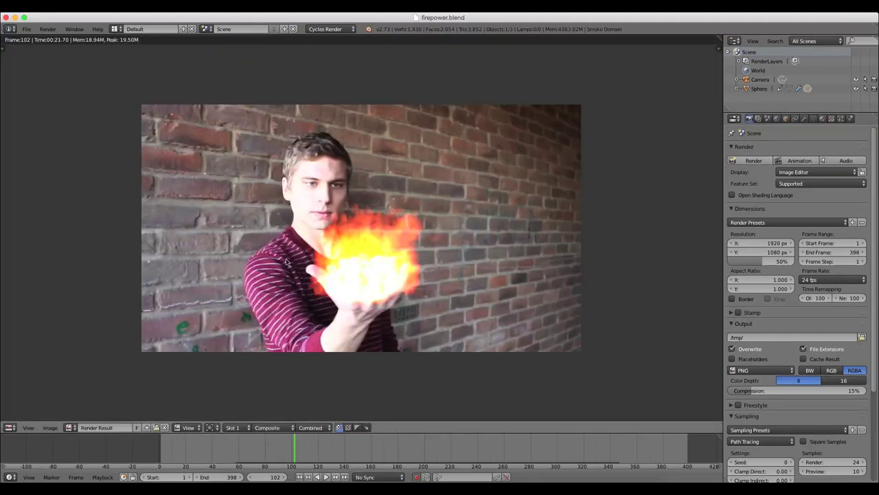
scroll(405, 237, down, 3)
scroll(415, 241, up, 3)
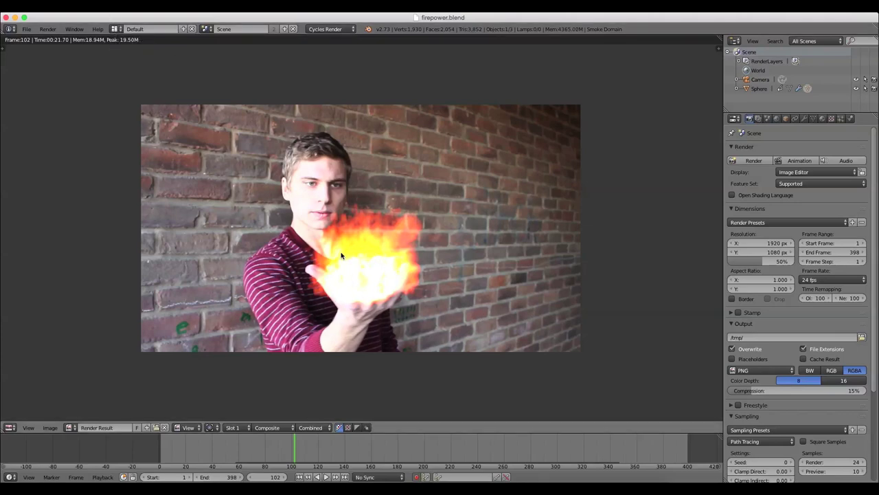
- Switch to the Motion Tracking layout and scrub the hand footage to frame 62
click(117, 29)
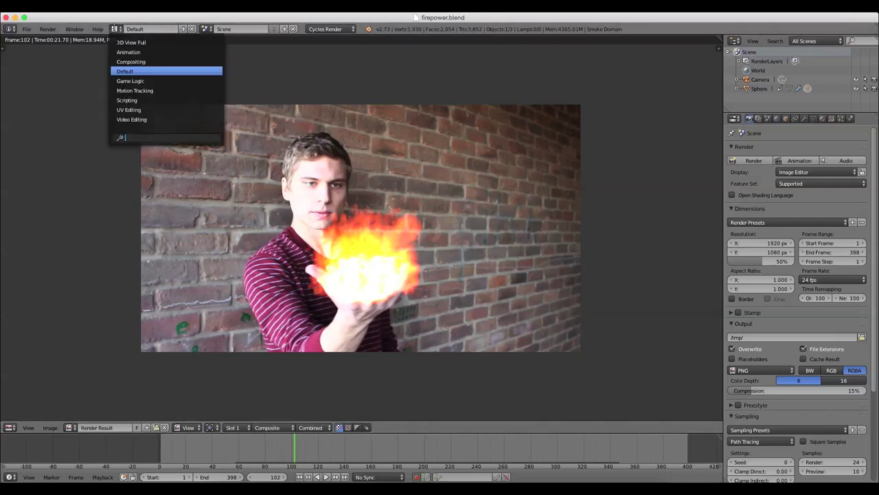
click(134, 90)
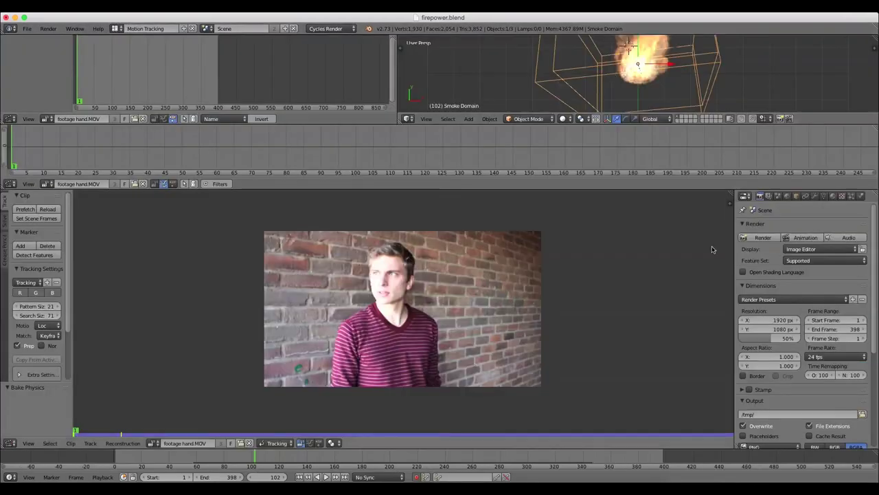
scroll(355, 274, up, 2)
scroll(355, 273, down, 1)
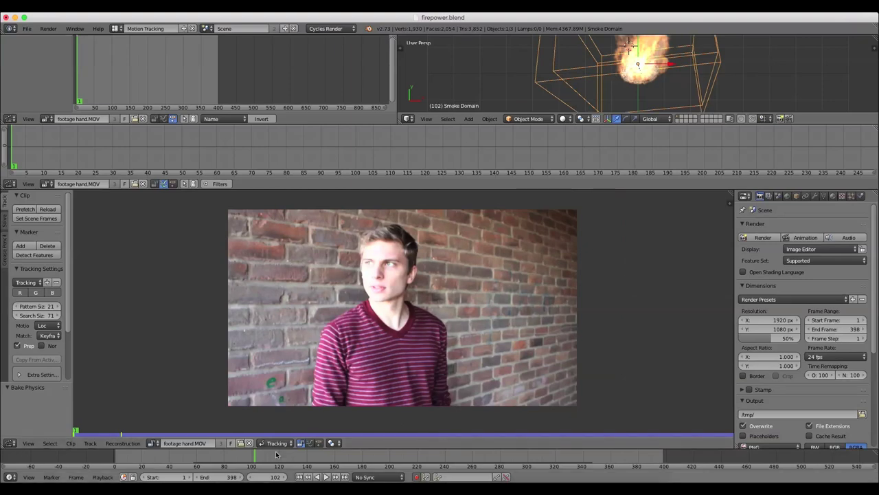
drag(278, 455, 222, 454)
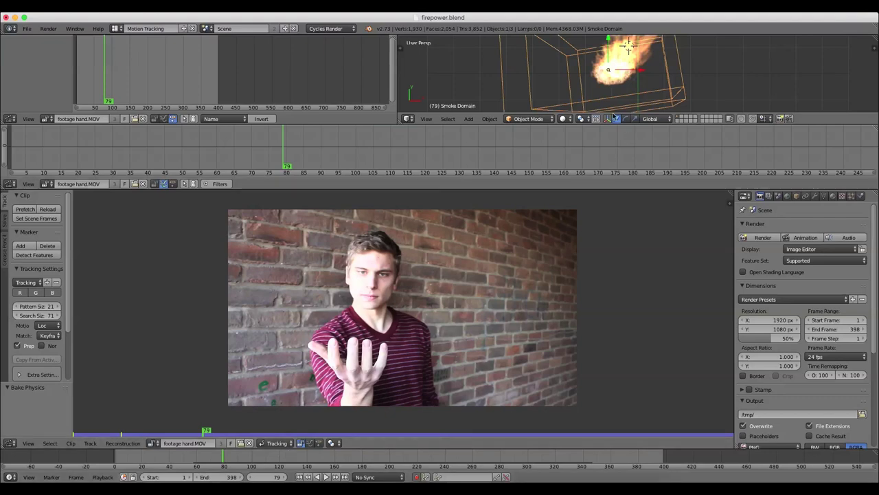
click(236, 456)
drag(235, 455, 197, 447)
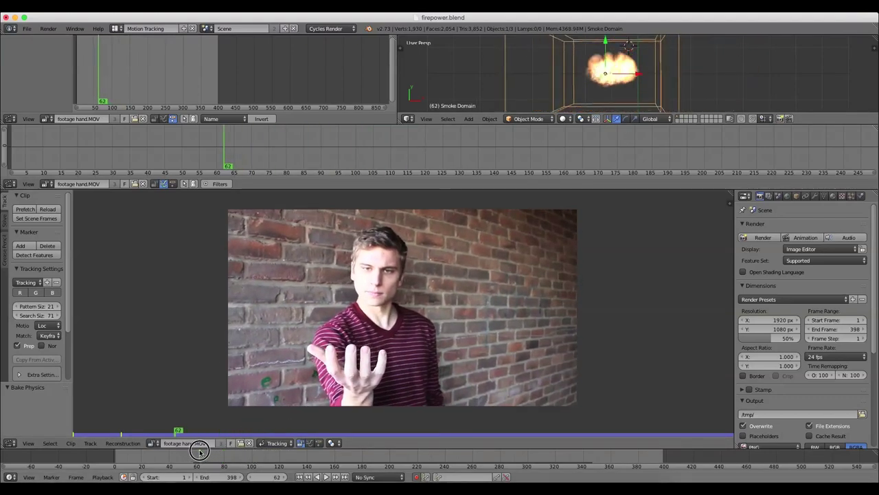
scroll(448, 318, up, 2)
middle_drag(448, 318, 473, 250)
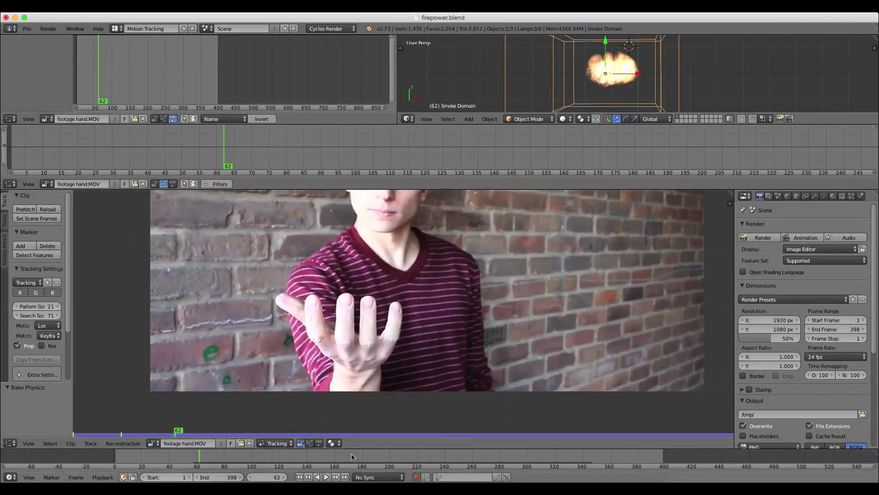
- Put the clip editor in Mask mode and create a new mask named "hand"
click(278, 443)
click(285, 424)
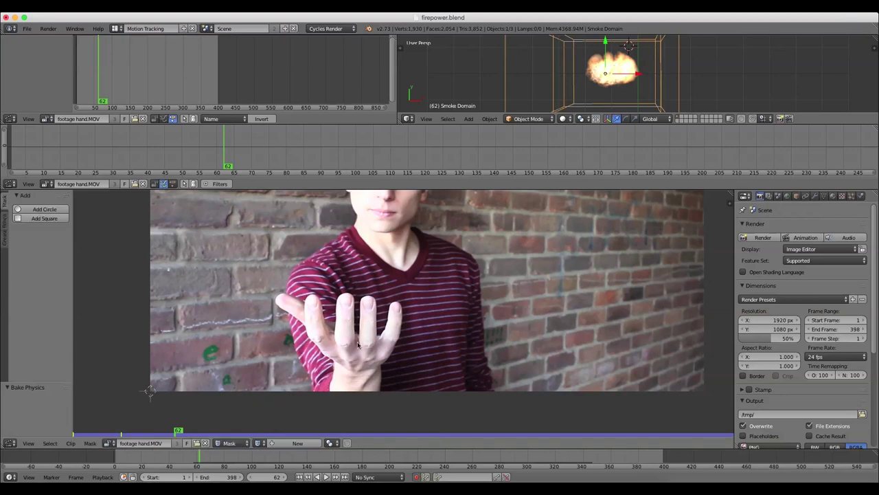
scroll(360, 340, up, 2)
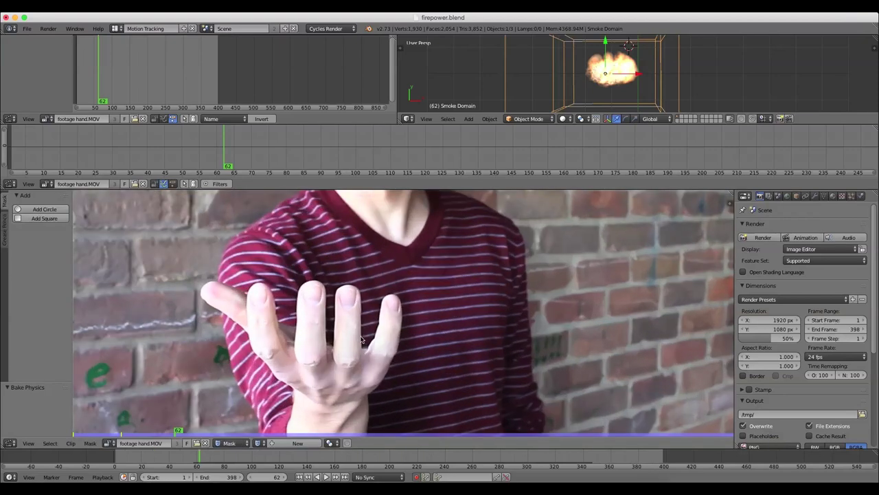
click(299, 442)
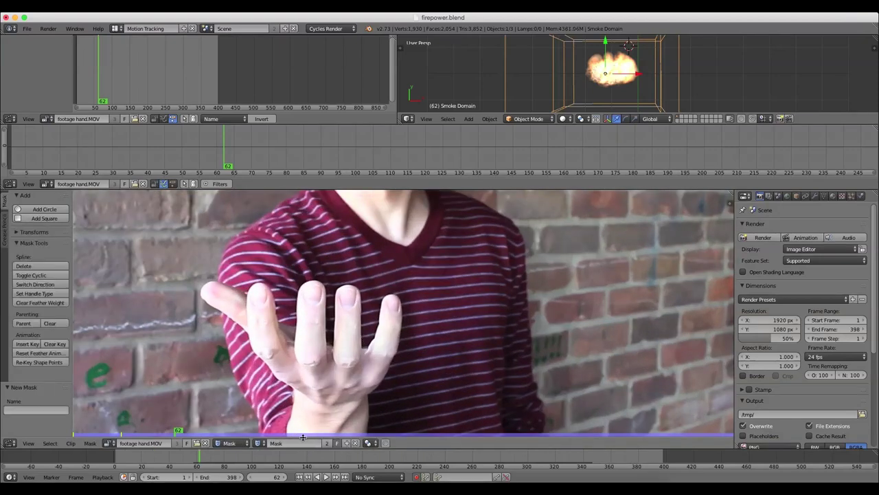
text(hand)
key(Return)
- Compare the footage frames around the start of the fire and set the current frame to 58
click(195, 460)
key(Left)
key(Left)
key(Left)
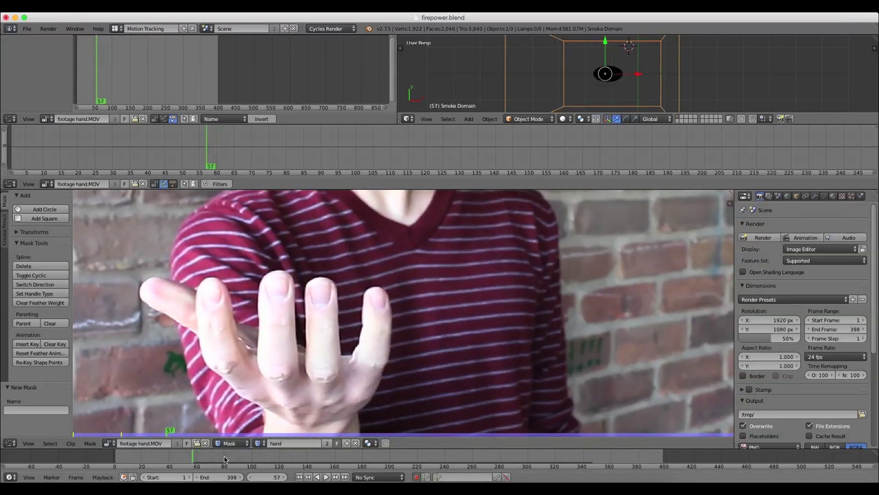
key(Right)
key(Left)
key(Left)
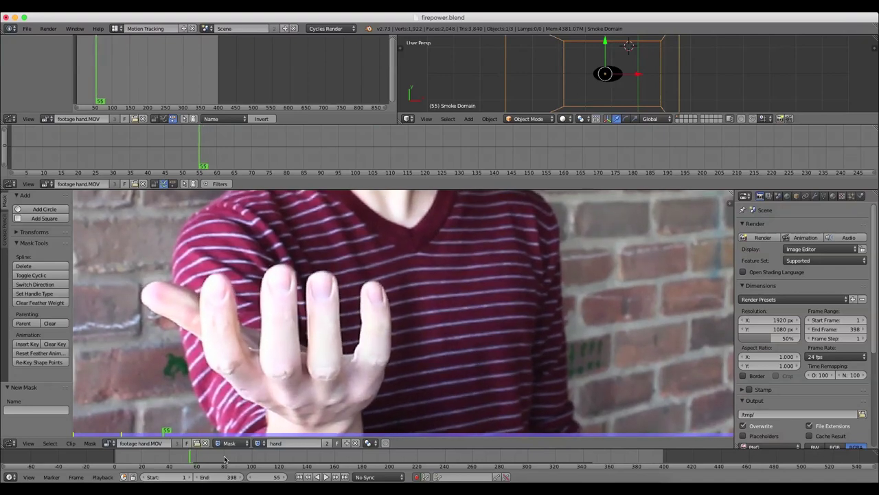
key(Right)
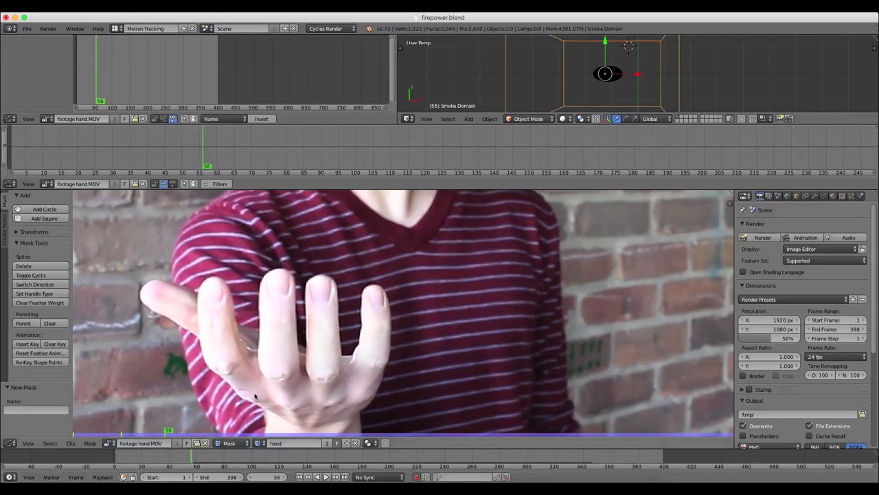
key(Right)
key(Right)
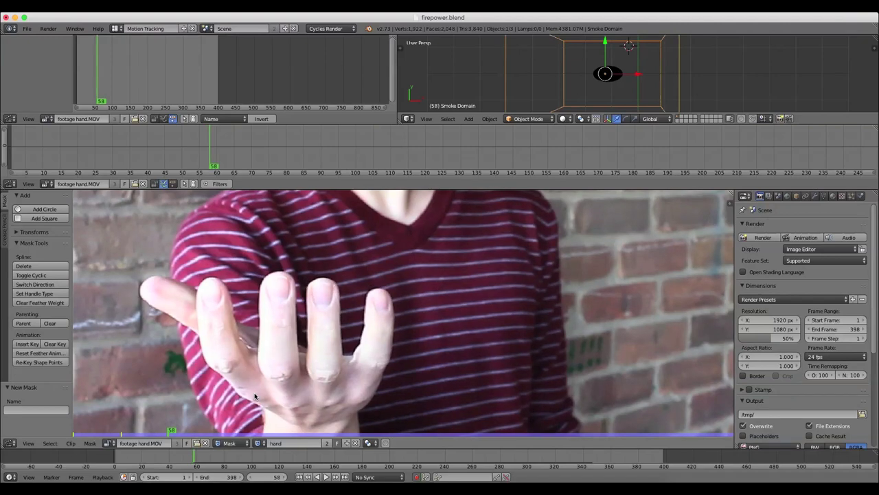
scroll(279, 353, up, 4)
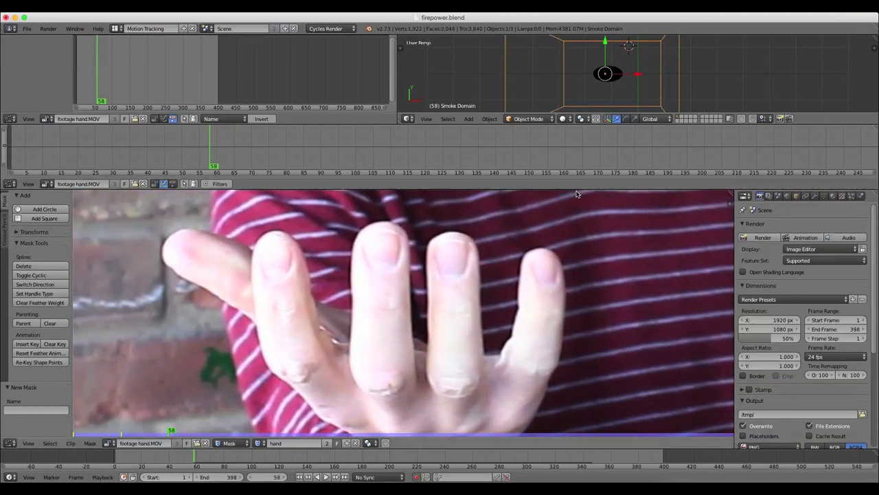
- Enlarge the clip editor by shrinking the graph, dope sheet and 3D views above it
drag(575, 190, 569, 151)
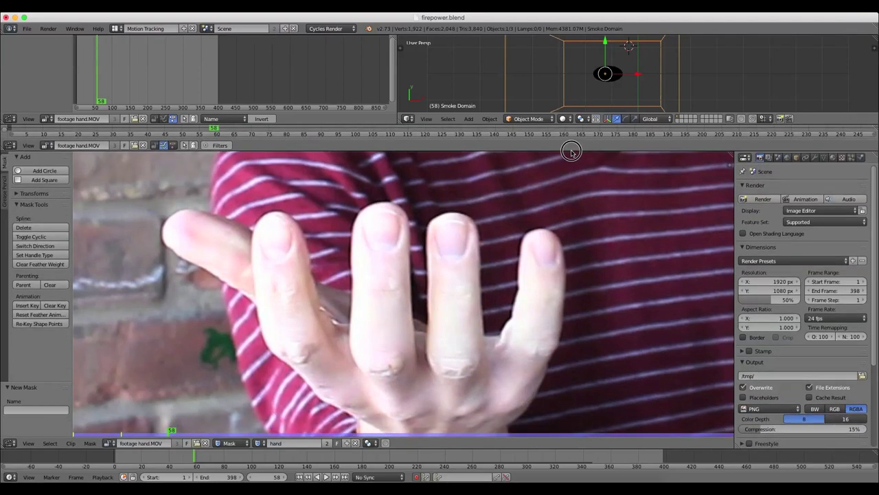
drag(475, 125, 479, 86)
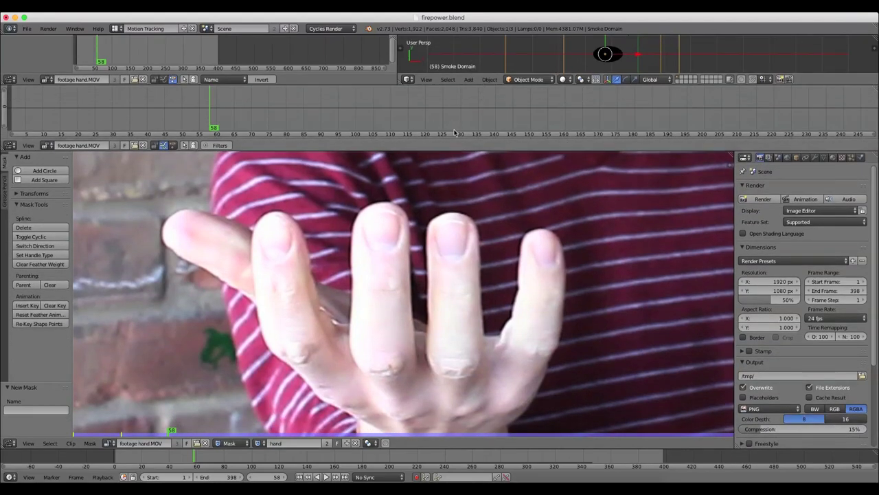
drag(454, 141, 457, 109)
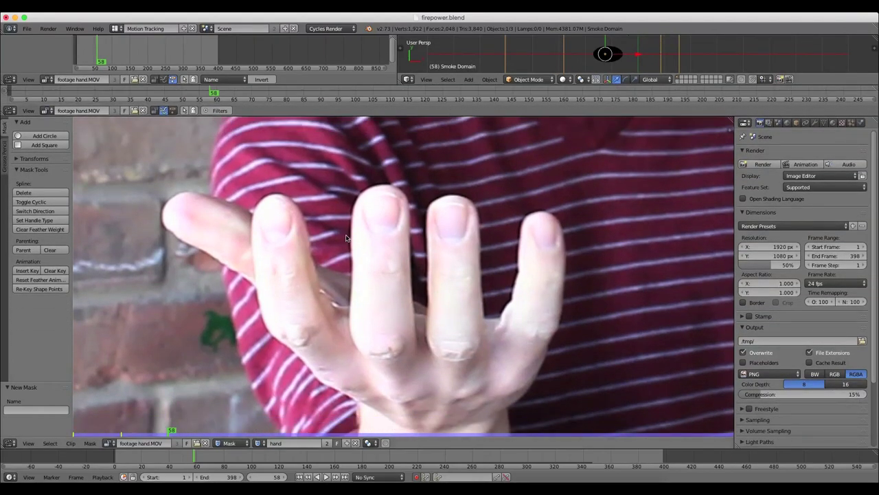
- Start the hand mask spline at the outer edge of the palm and place points up to the little finger's outer side
middle_drag(515, 259, 502, 220)
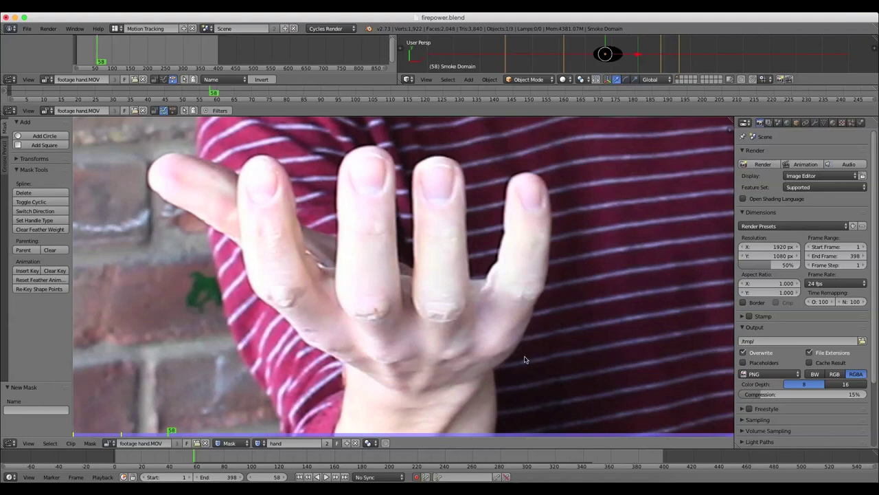
ctrl+click(494, 371)
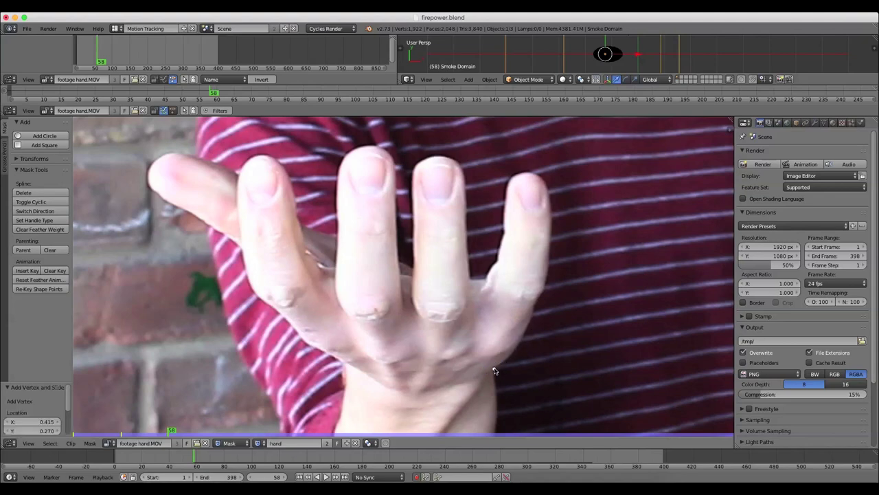
ctrl+click(502, 361)
ctrl+click(526, 330)
ctrl+click(539, 294)
scroll(542, 300, up, 2)
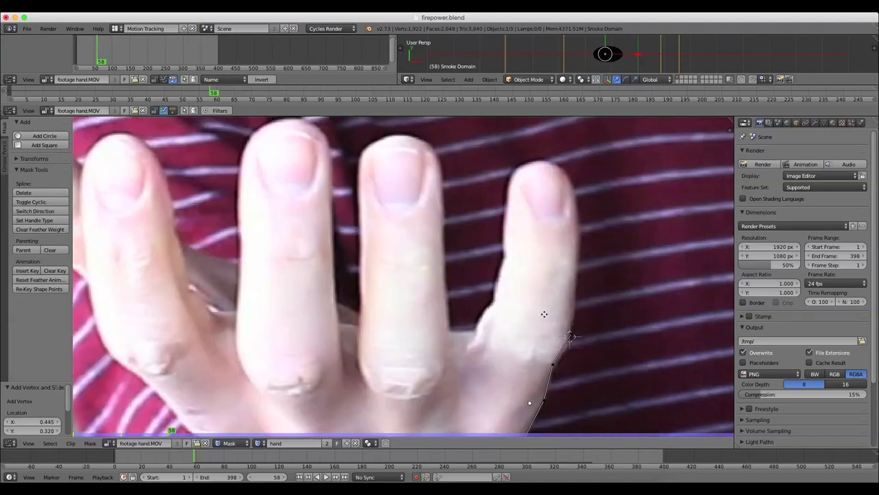
ctrl+click(545, 300)
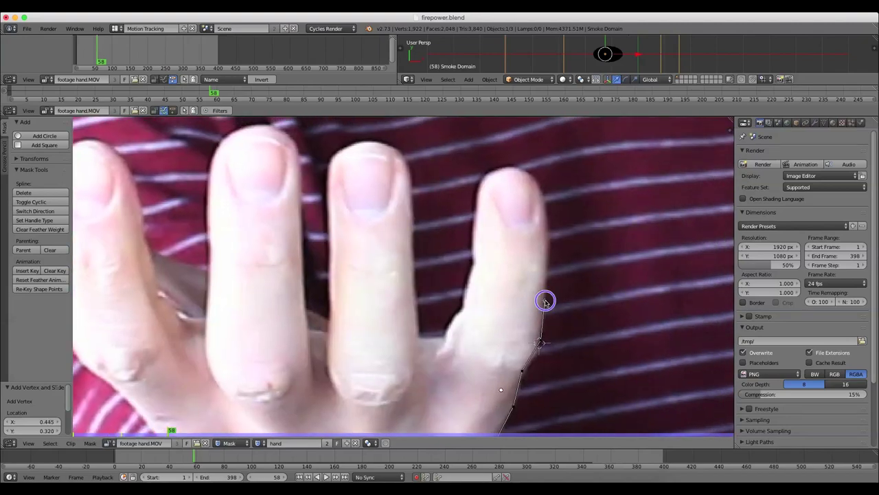
- Continue the mask outline up the outer side of the little finger, around its tip and onto its inner side
ctrl+click(546, 236)
ctrl+click(542, 196)
ctrl+click(533, 176)
ctrl+click(509, 167)
ctrl+click(483, 182)
ctrl+click(475, 227)
ctrl+click(474, 257)
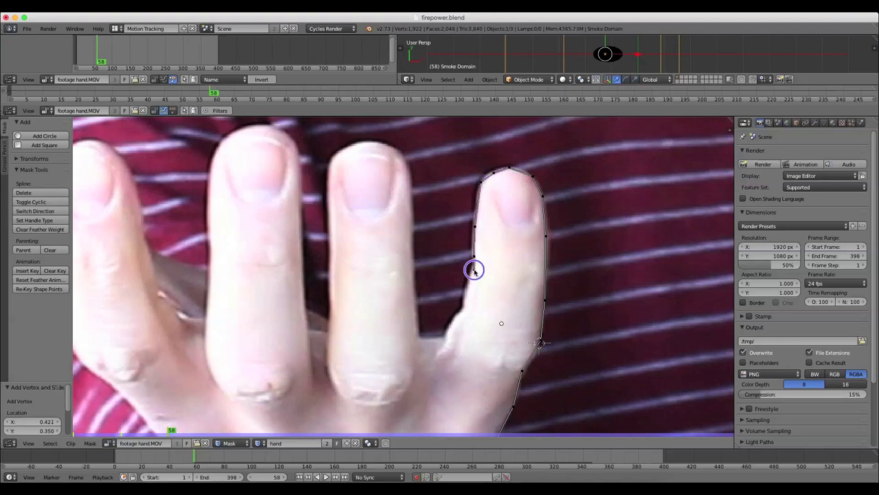
- Trace the mask down the little finger's inner side and across the gap to the base of the ring finger
ctrl+click(467, 303)
ctrl+click(459, 316)
ctrl+click(447, 332)
ctrl+click(444, 340)
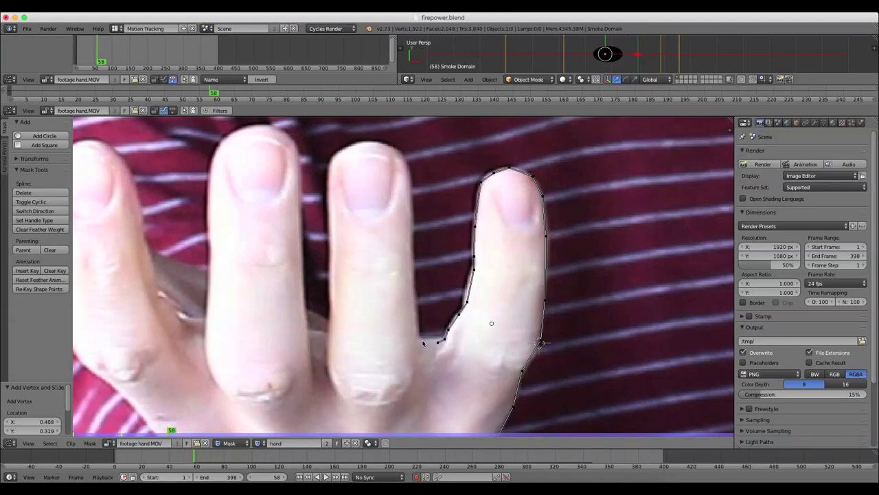
ctrl+click(418, 342)
ctrl+click(415, 313)
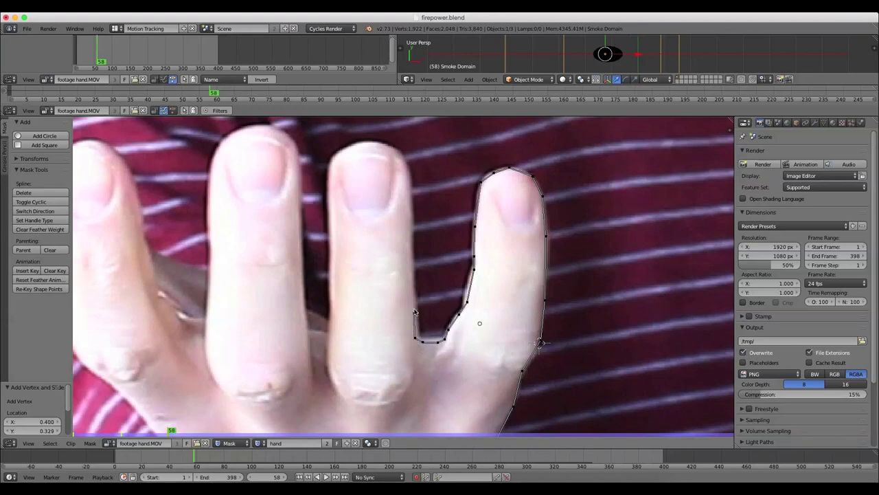
- Place mask points up the near side of the ring finger and around its tip
ctrl+click(410, 257)
ctrl+click(410, 206)
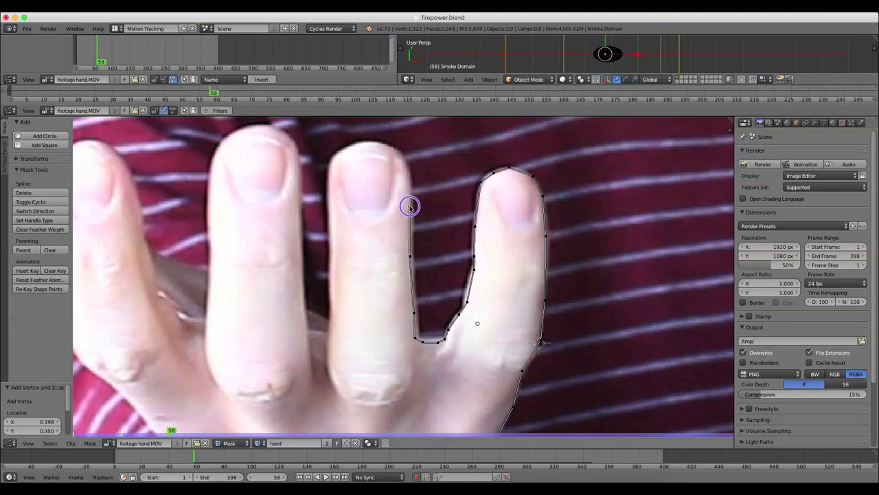
ctrl+click(406, 164)
ctrl+click(396, 151)
ctrl+click(372, 143)
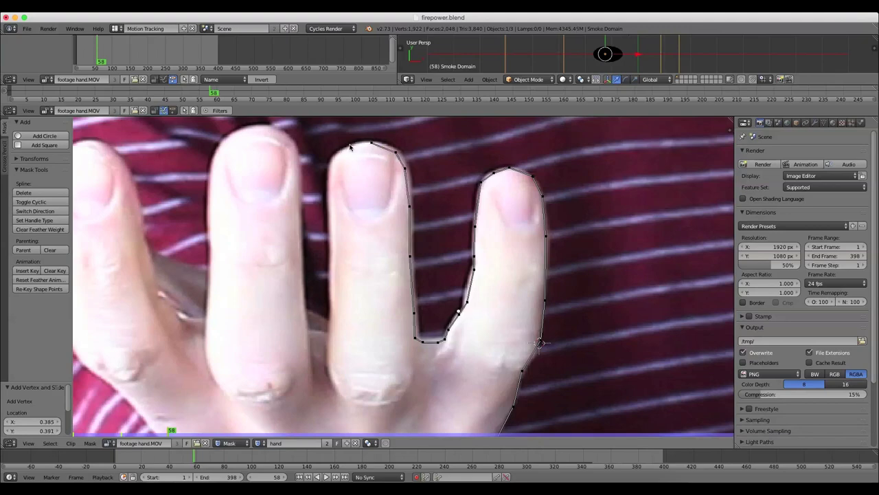
ctrl+click(348, 147)
ctrl+click(332, 160)
ctrl+click(330, 191)
- Trace the mask down the ring finger's other side into the gap beside the middle finger
middle_drag(367, 256, 414, 234)
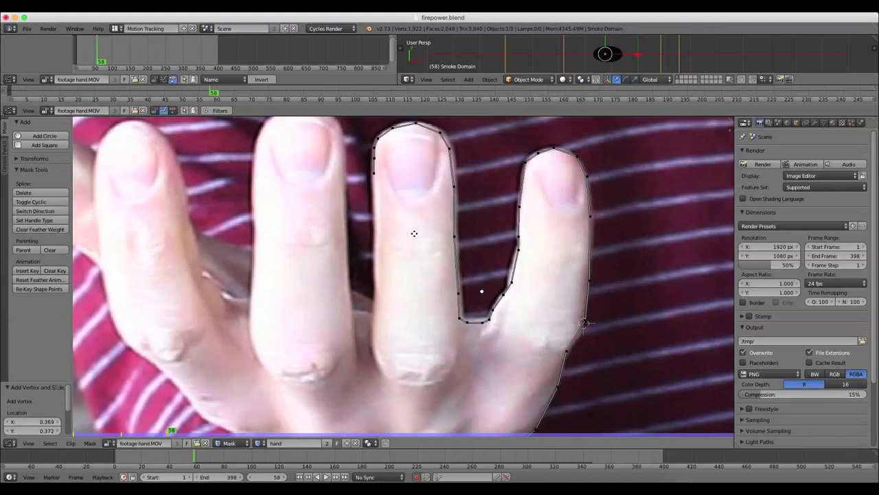
ctrl+click(376, 206)
ctrl+click(376, 263)
ctrl+click(375, 289)
ctrl+click(375, 314)
ctrl+click(370, 334)
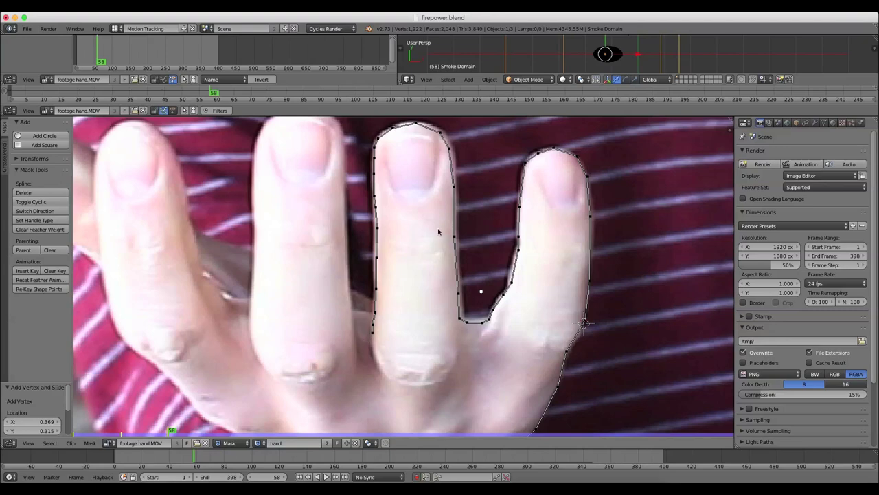
ctrl+click(372, 352)
- Carry the mask outline across the gap and up the middle finger's near side to the nail
ctrl+click(355, 353)
ctrl+click(351, 332)
ctrl+click(351, 315)
ctrl+drag(348, 278, 347, 263)
ctrl+drag(347, 220, 346, 209)
ctrl+click(343, 173)
middle_drag(355, 183, 371, 284)
scroll(367, 278, up, 1)
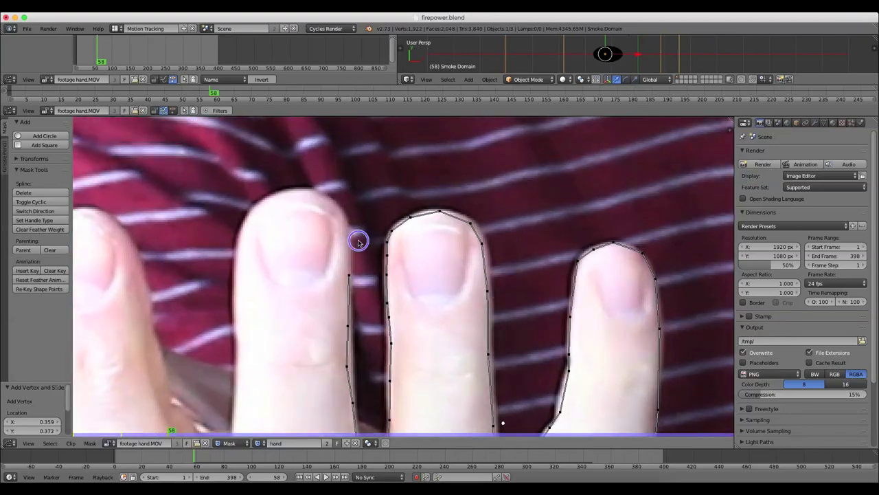
ctrl+click(358, 237)
ctrl+click(358, 213)
ctrl+click(334, 187)
ctrl+click(295, 174)
key(ctrl+z)
key(ctrl+z)
key(ctrl+z)
key(ctrl+z)
key(ctrl+z)
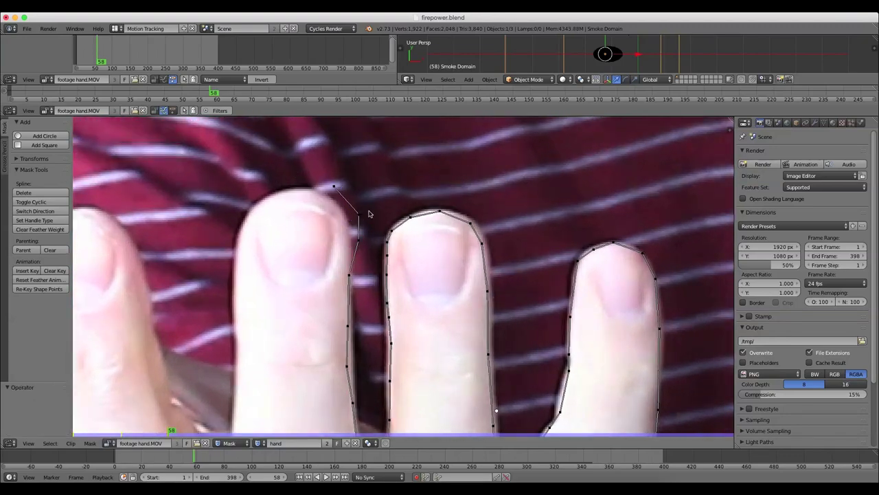
- Place mask points closely around the middle finger's tip, from its near side over to the index finger side
ctrl+click(348, 279)
ctrl+click(343, 224)
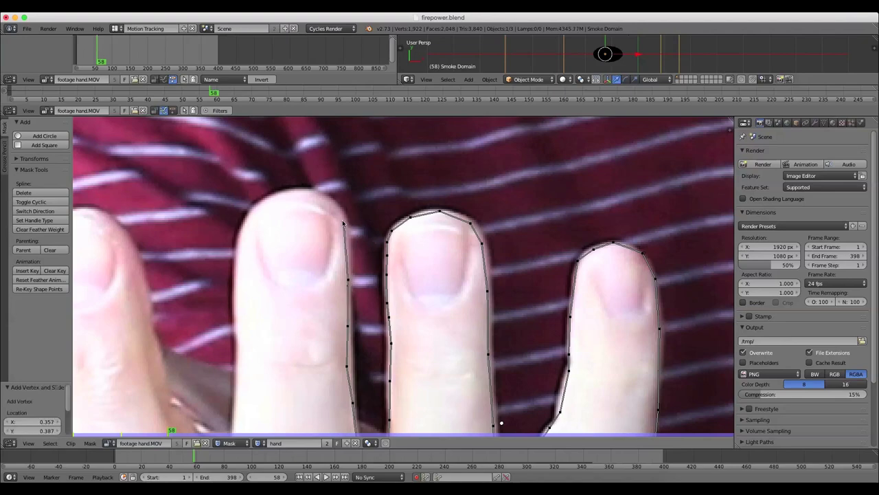
ctrl+click(328, 199)
ctrl+click(293, 192)
ctrl+click(267, 200)
ctrl+click(246, 221)
ctrl+click(239, 250)
- Trace the mask down the middle finger's side facing the index finger
middle_drag(330, 305, 422, 222)
ctrl+click(327, 210)
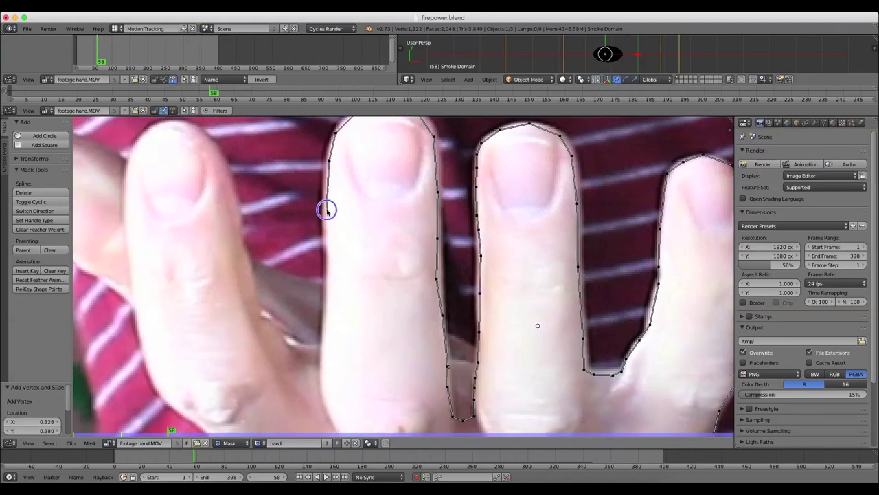
ctrl+click(328, 258)
ctrl+click(328, 295)
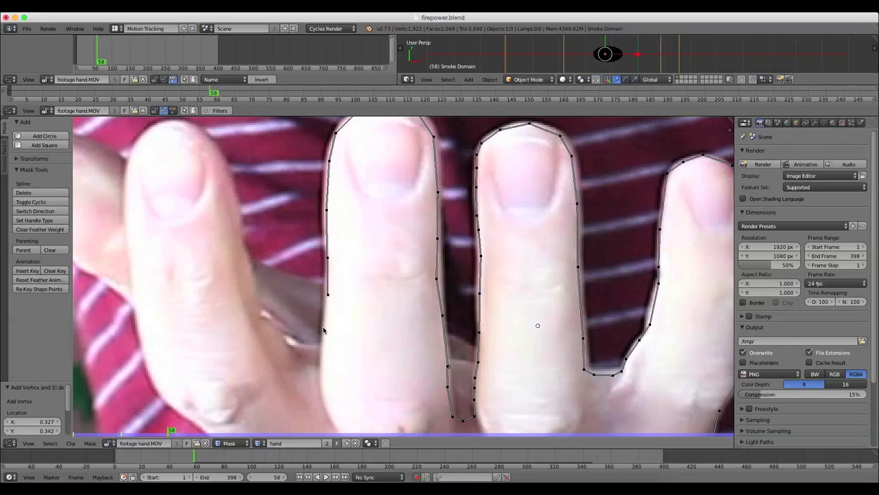
ctrl+click(326, 328)
ctrl+click(321, 349)
ctrl+click(322, 364)
ctrl+click(320, 380)
- Continue the mask through the gap between the middle and index fingers, following the skin edge
scroll(344, 356, down, 3)
middle_drag(354, 343, 357, 234)
scroll(356, 234, up, 3)
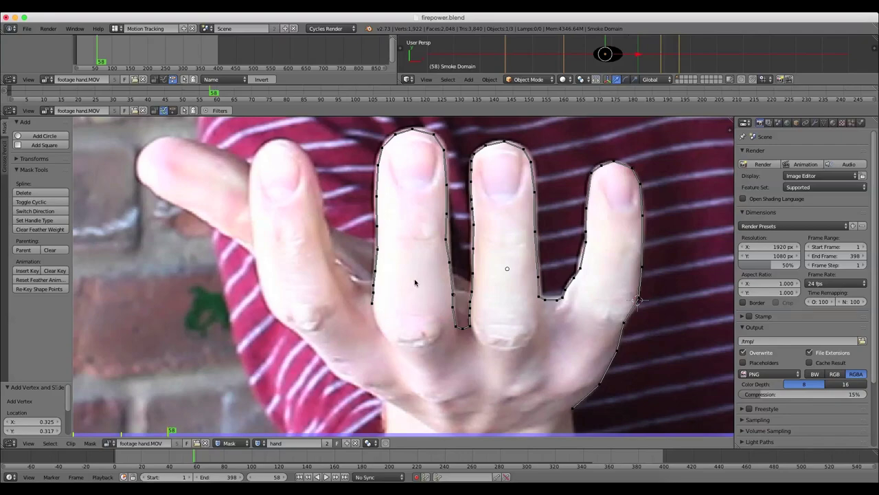
middle_drag(415, 282, 414, 286)
scroll(510, 359, up, 3)
scroll(502, 359, down, 2)
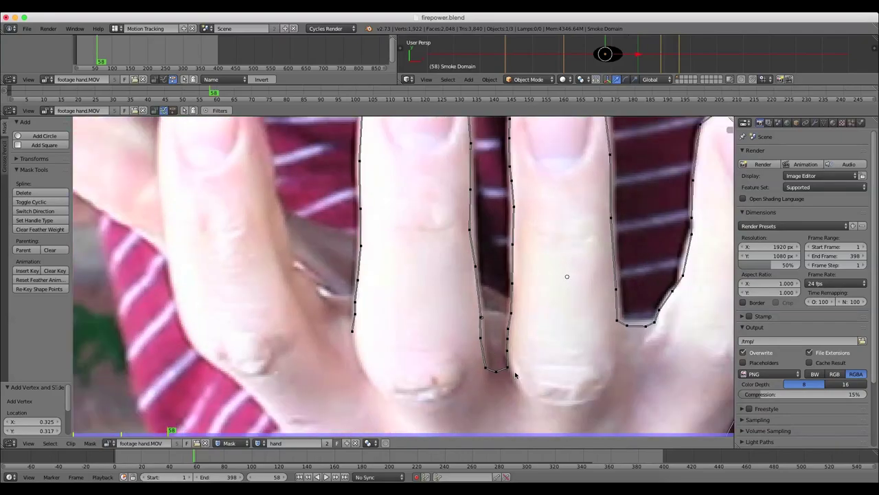
ctrl+click(360, 334)
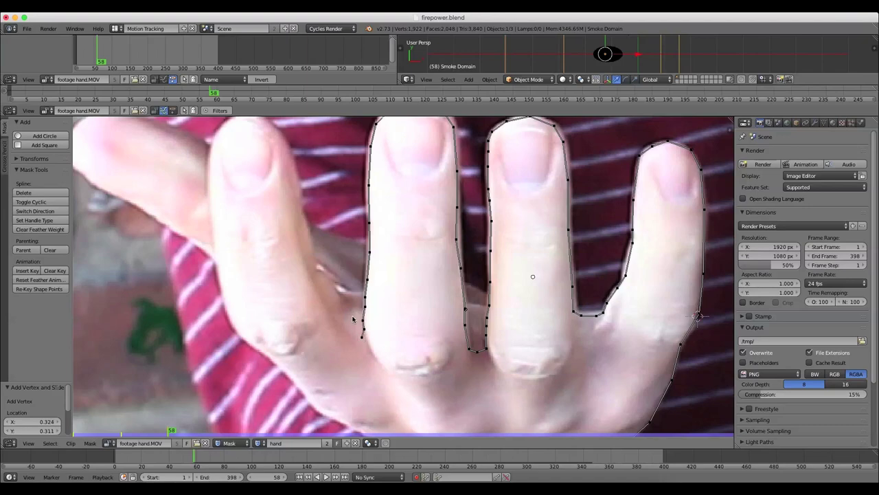
ctrl+click(340, 296)
ctrl+click(328, 285)
- Place mask points up the index finger's inner side towards its nail
scroll(345, 278, up, 2)
scroll(390, 311, up, 1)
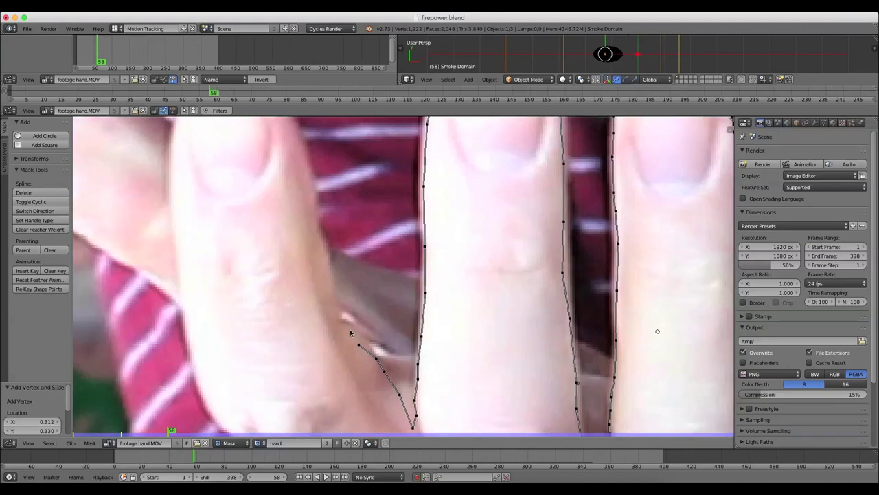
ctrl+click(341, 325)
ctrl+click(327, 282)
ctrl+click(310, 213)
- Outline the index finger's tip with mask points, ending on the side facing the thumb
middle_drag(311, 214, 380, 362)
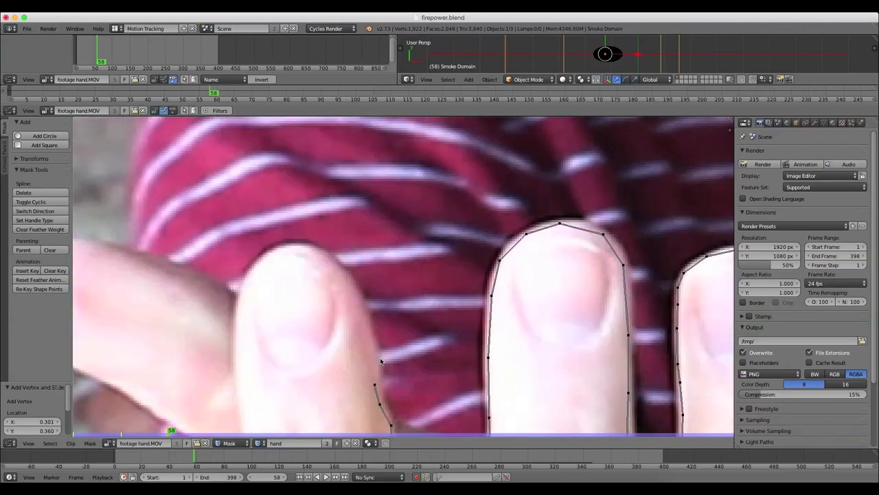
ctrl+click(351, 277)
ctrl+click(327, 254)
ctrl+click(301, 244)
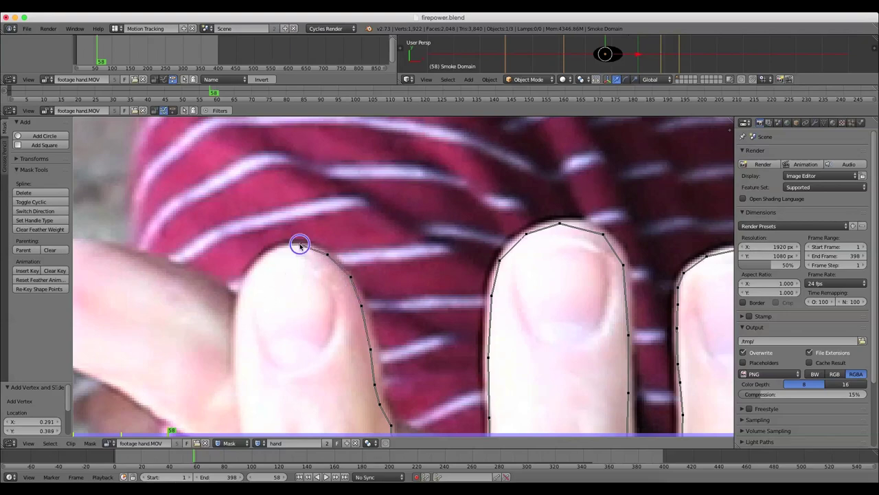
ctrl+click(274, 249)
ctrl+click(255, 266)
ctrl+click(241, 287)
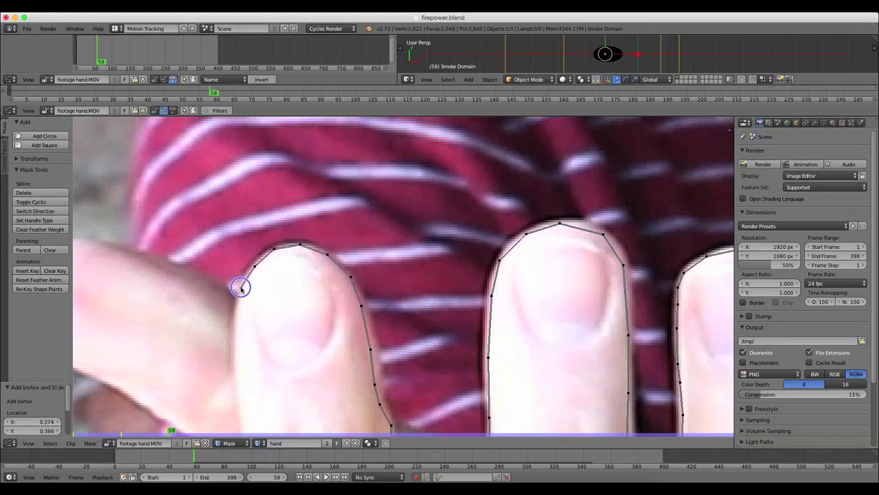
ctrl+click(237, 307)
- Trace the notch between index finger and thumb, and continue the mask along the thumb's upper edge
middle_drag(237, 316, 286, 297)
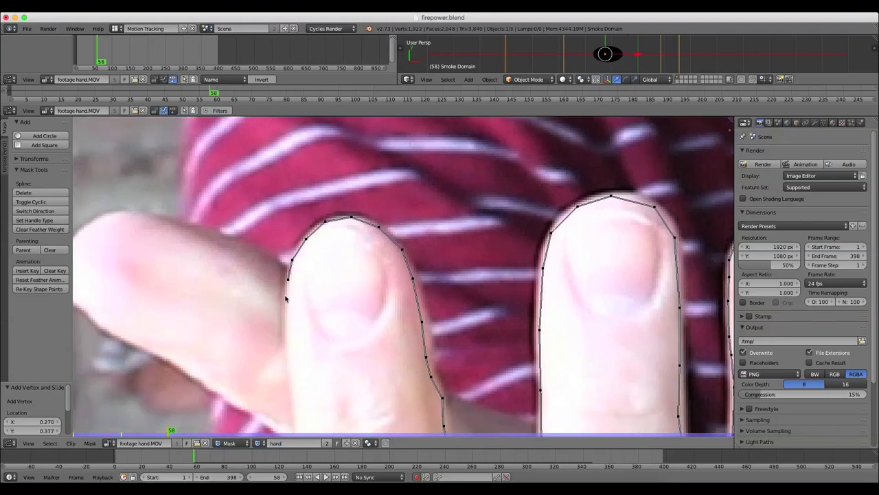
ctrl+click(286, 299)
ctrl+click(281, 272)
ctrl+click(260, 253)
ctrl+click(206, 230)
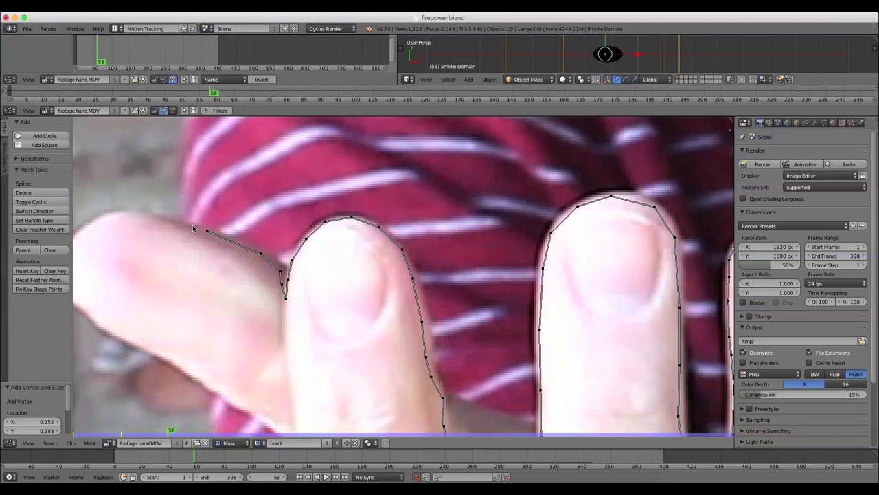
ctrl+click(157, 217)
ctrl+click(111, 216)
- Place mask points around the thumb's tip and onto its lower edge
middle_drag(112, 220, 330, 236)
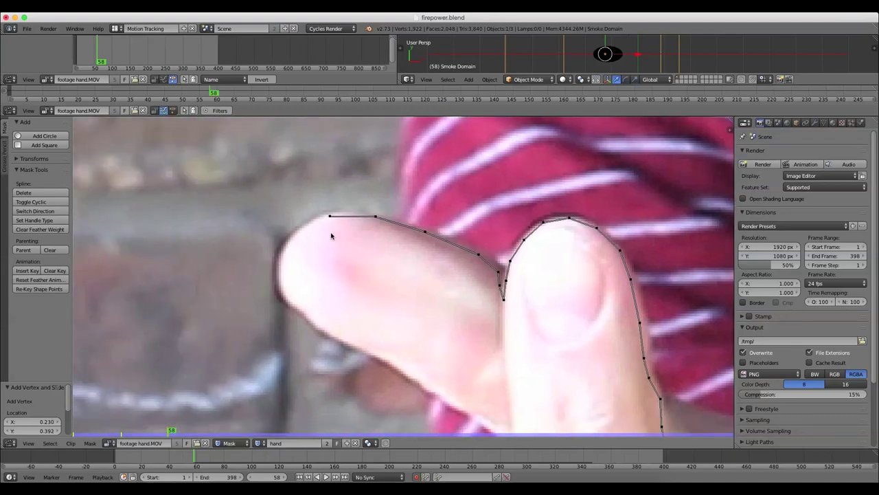
ctrl+click(308, 221)
ctrl+click(299, 235)
ctrl+click(286, 253)
ctrl+click(283, 271)
ctrl+click(287, 293)
ctrl+click(310, 310)
ctrl+click(335, 326)
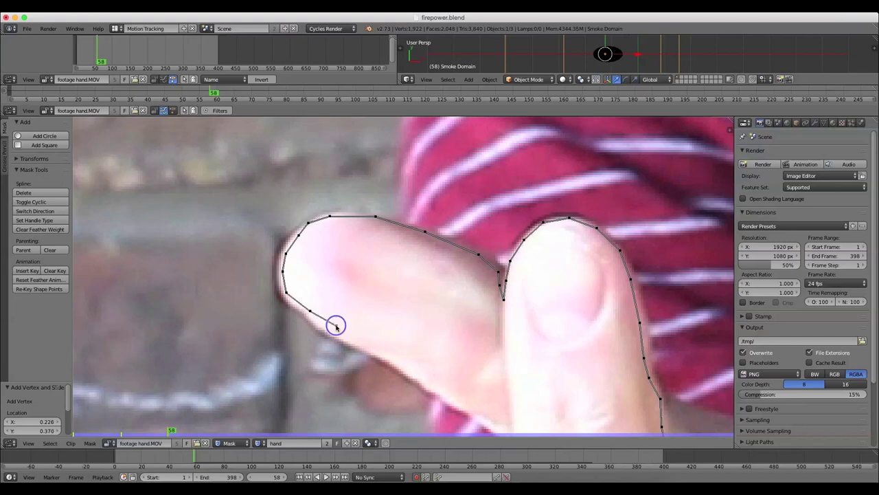
- Trace the mask along the thumb's lower edge to where it meets the index finger
ctrl+click(359, 340)
ctrl+click(389, 358)
middle_drag(436, 341, 347, 228)
ctrl+click(343, 234)
ctrl+click(369, 252)
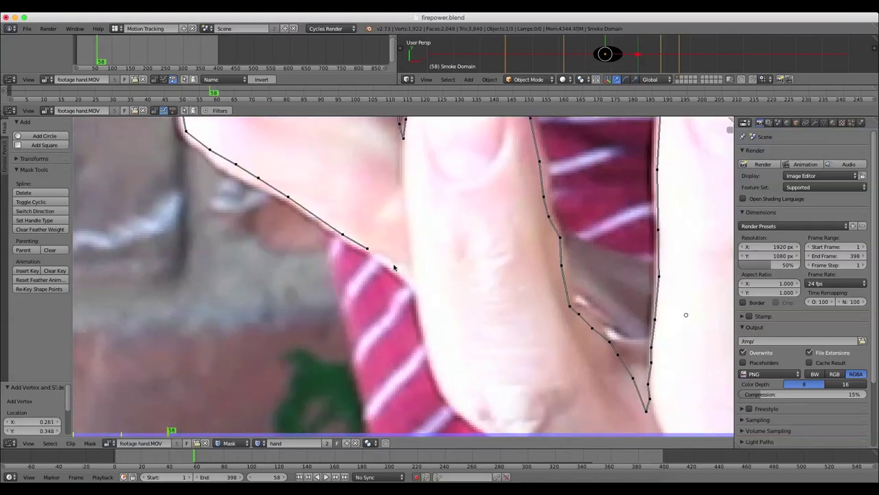
ctrl+click(405, 276)
- Continue the mask from the thumb's base down the outer edge of the index finger
scroll(423, 287, down, 4)
middle_drag(422, 289, 386, 259)
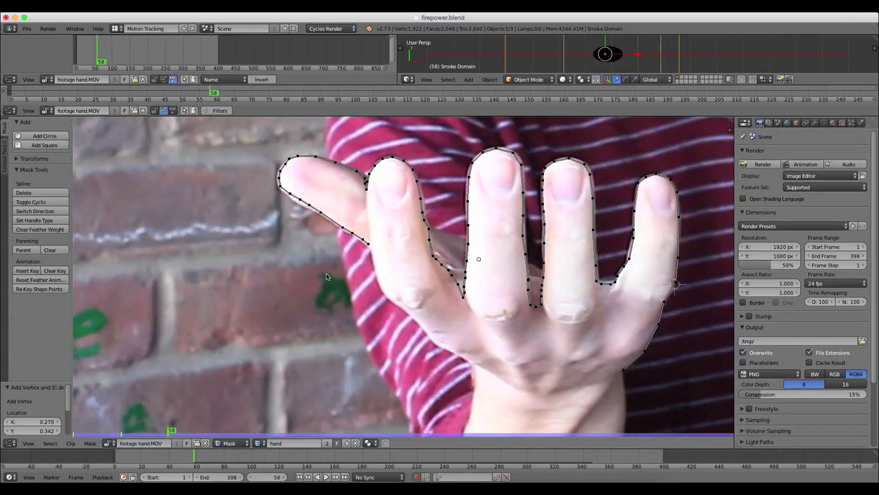
scroll(376, 248, up, 2)
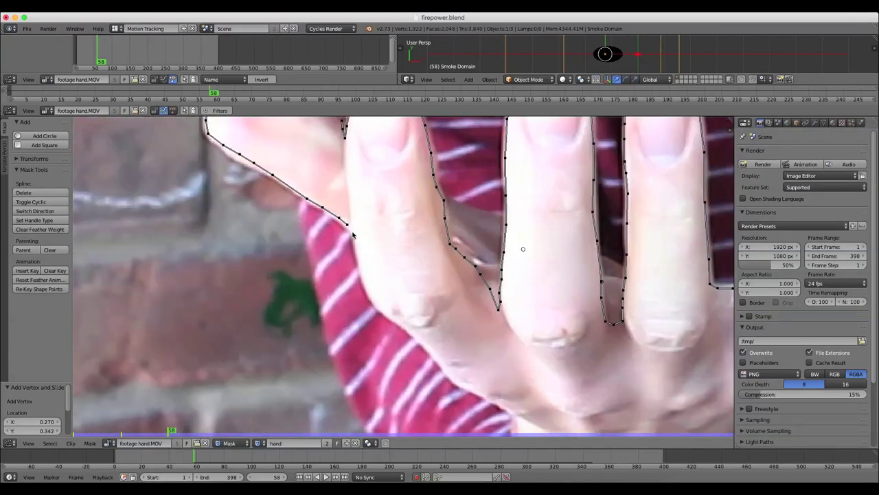
ctrl+click(354, 242)
scroll(393, 309, down, 3)
middle_drag(442, 291, 405, 246)
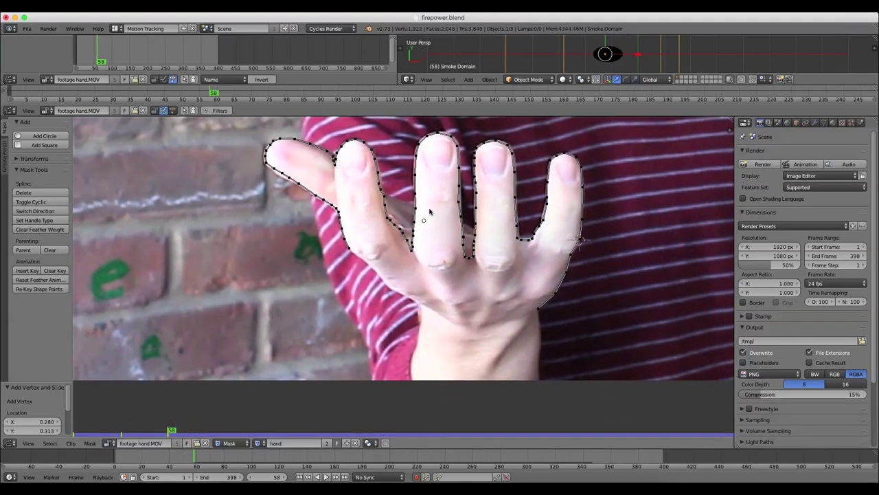
- Extend the mask past the index finger's knuckle along the hand's edge towards the wrist
scroll(414, 242, up, 1)
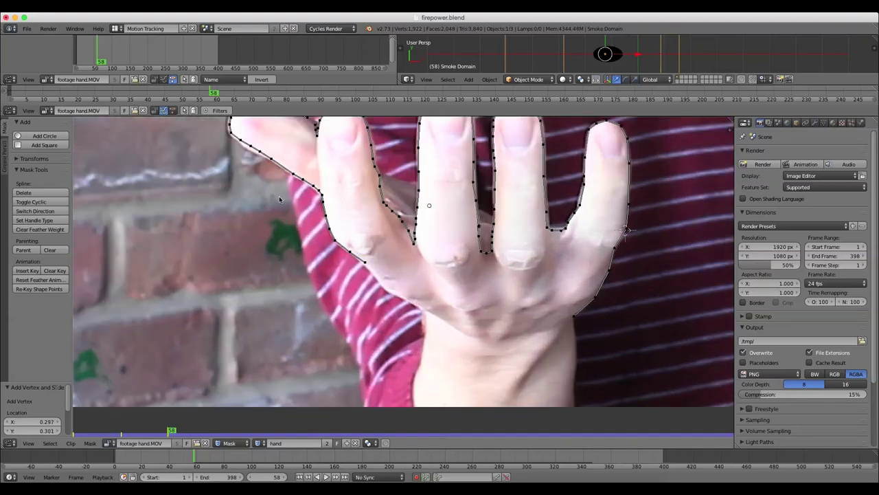
ctrl+click(369, 269)
scroll(504, 254, down, 3)
scroll(533, 281, up, 1)
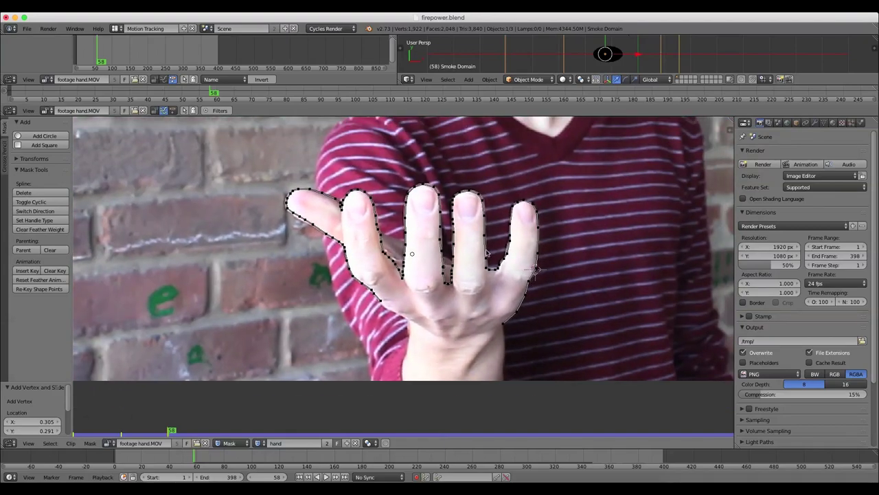
scroll(486, 254, up, 2)
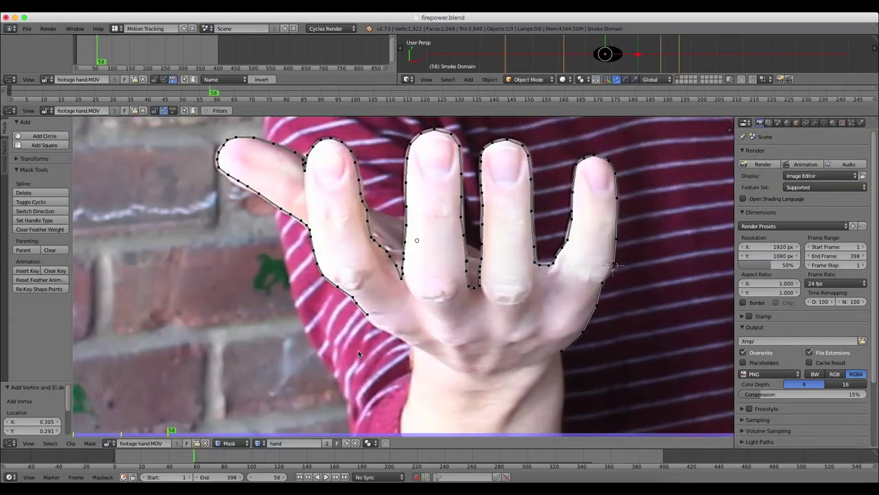
- Carry the mask loosely around the wrist to the little finger's side of the hand and close the spline
ctrl+click(493, 422)
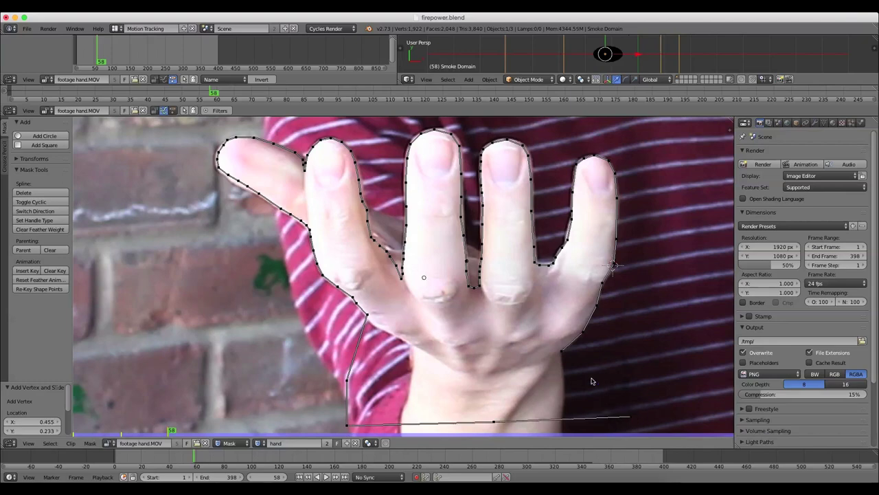
scroll(587, 361, up, 1)
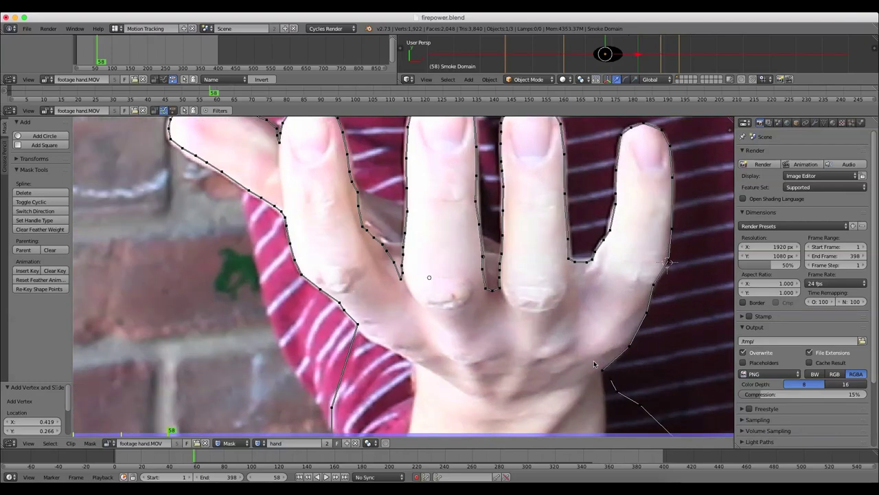
key(alt+c)
scroll(621, 365, down, 3)
middle_drag(604, 331, 558, 315)
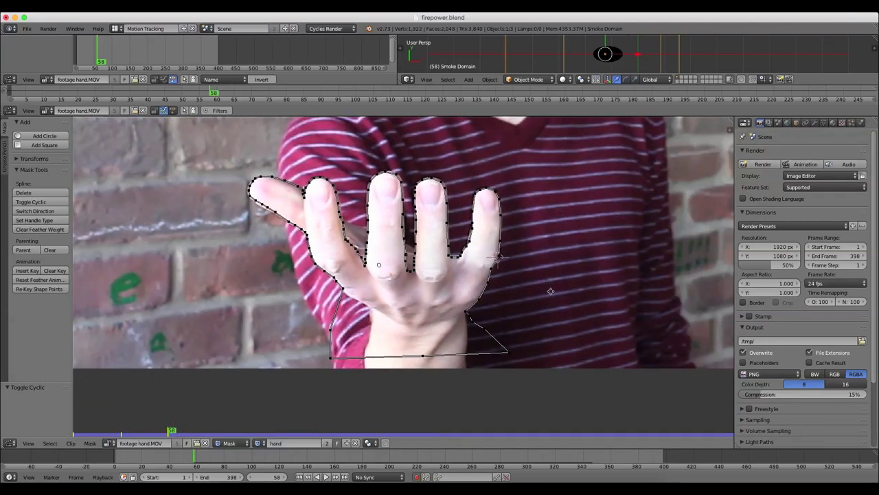
- Inspect the closed hand mask against the whole footage frame and up close
key(Tab)
key(Tab)
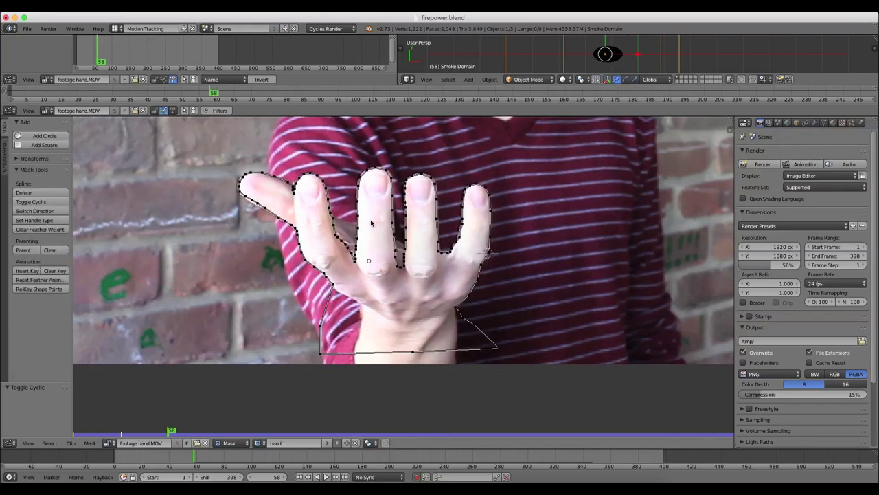
scroll(372, 223, down, 3)
middle_drag(568, 119, 549, 200)
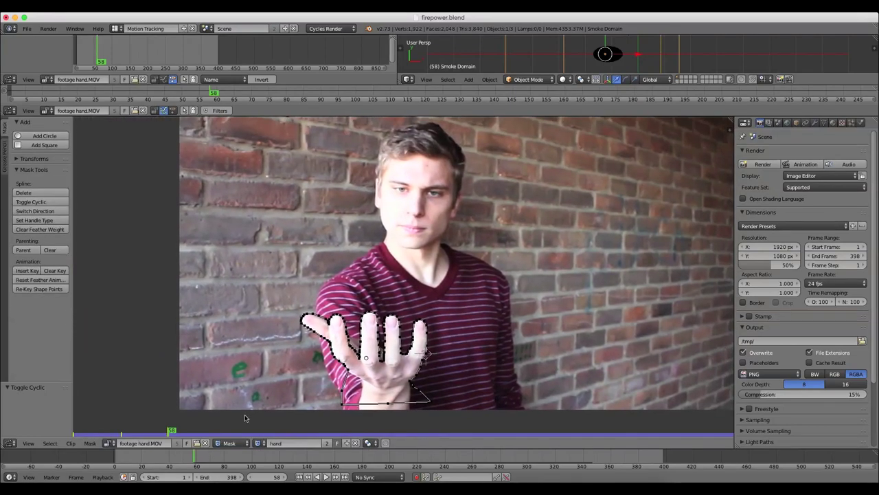
key(alt+a)
key(Escape)
scroll(425, 353, up, 4)
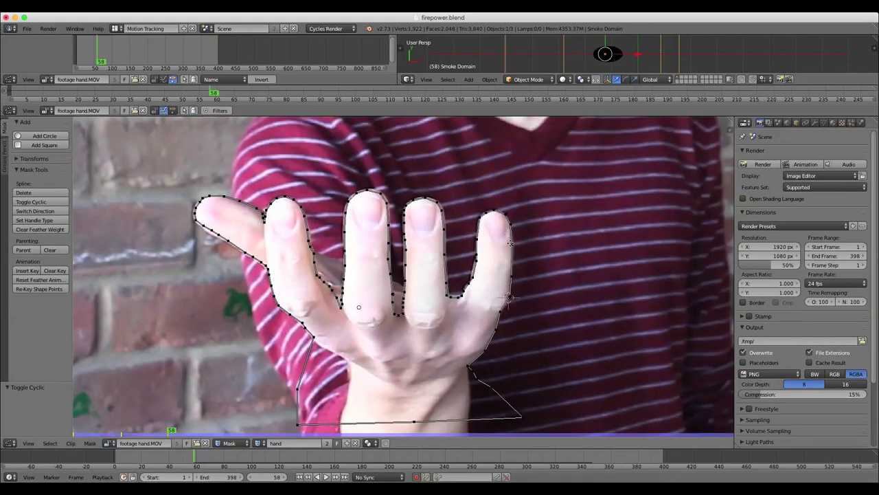
middle_drag(511, 243, 516, 254)
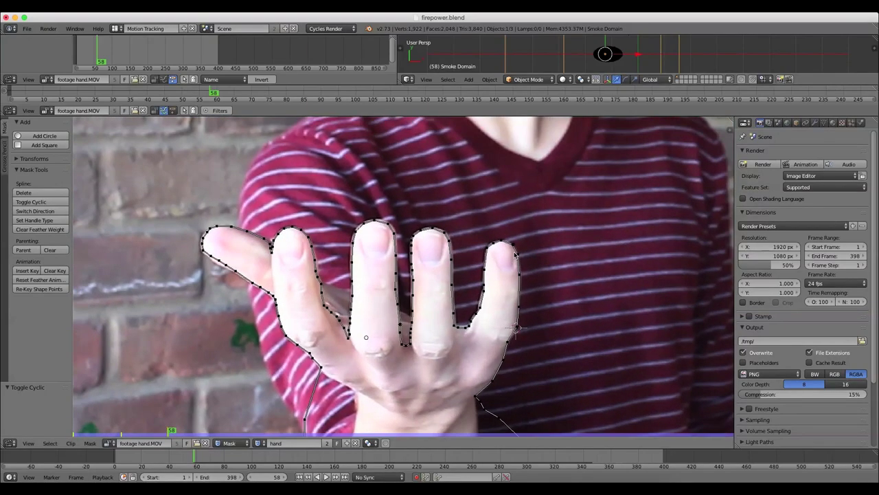
key(alt+a)
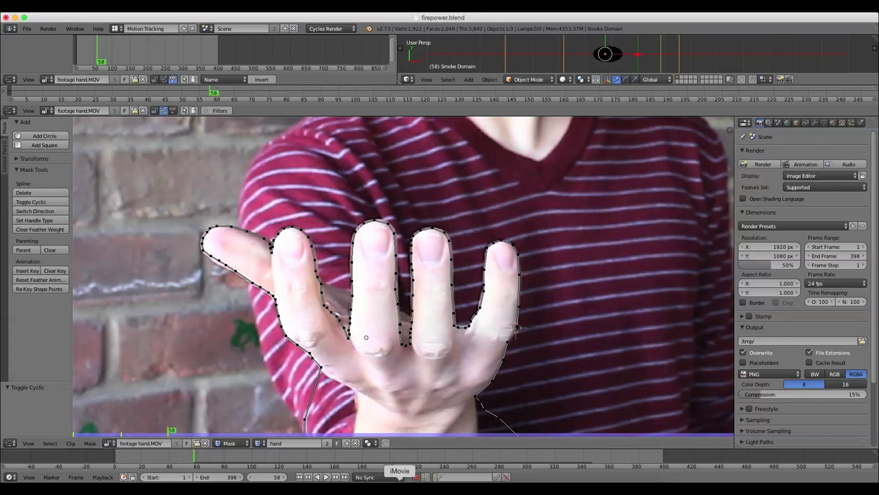
key(Escape)
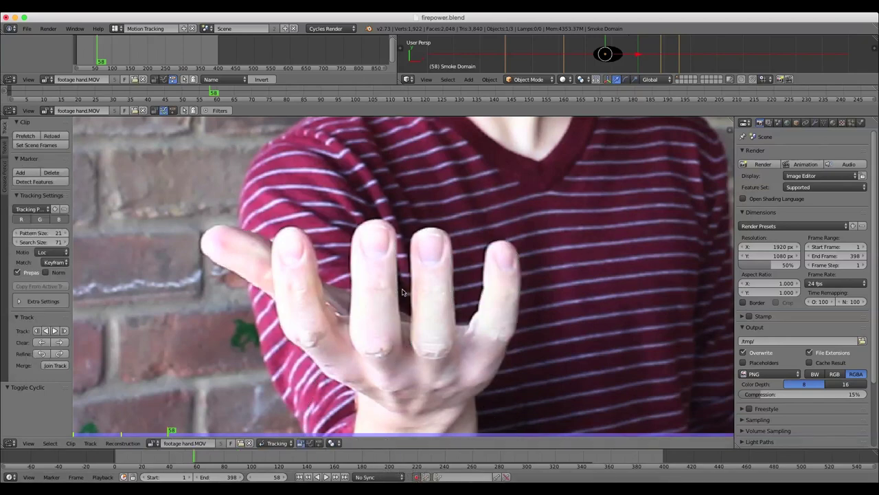
- Select all points of the hand mask and apply a zero-offset move at frame 58
key(a)
key(a)
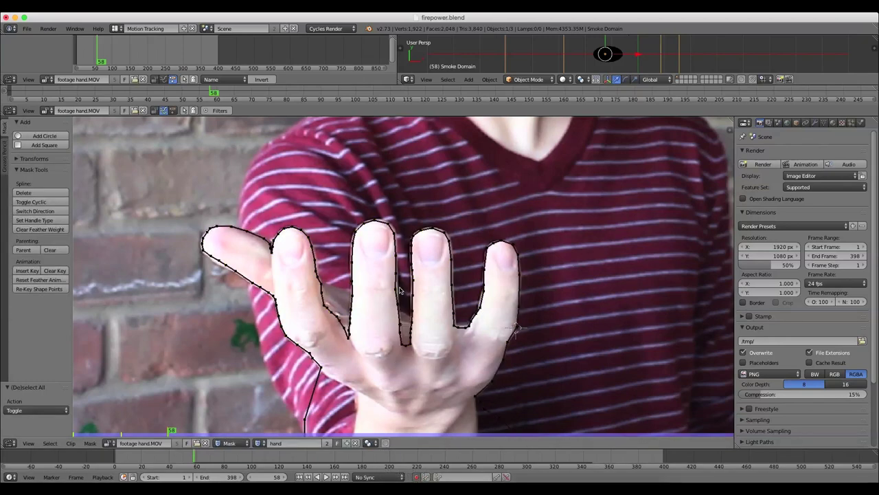
key(a)
key(g)
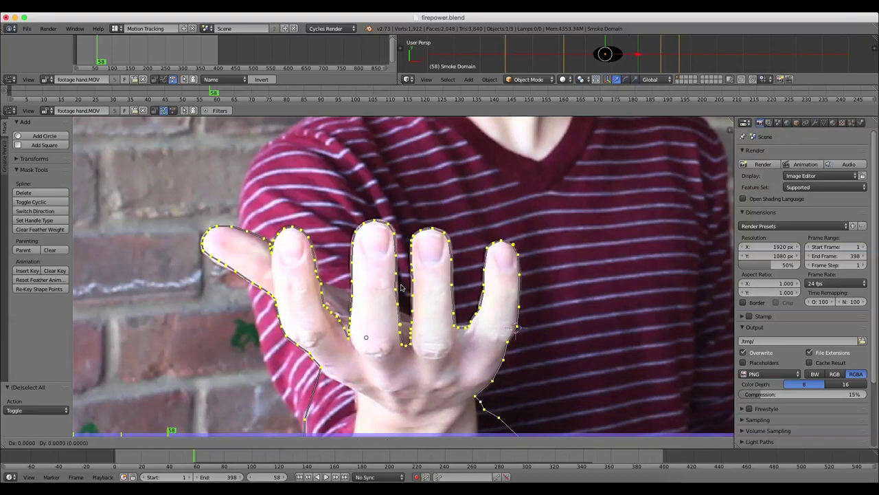
click(402, 287)
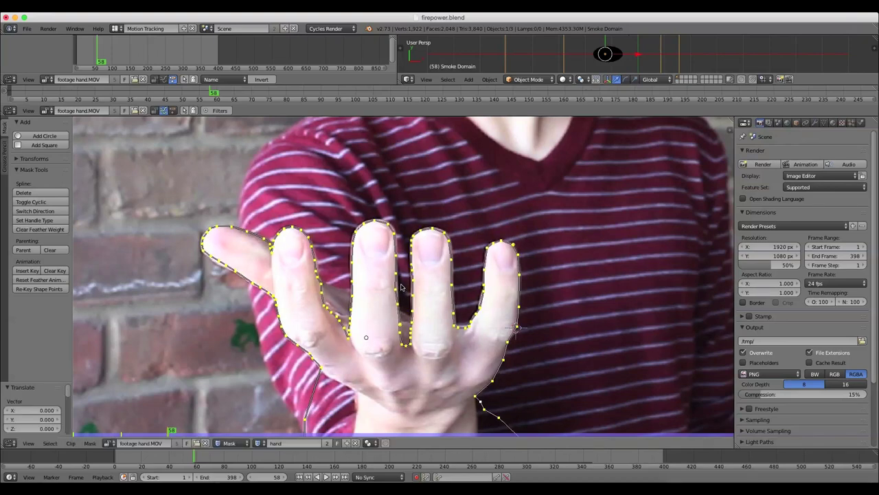
- Go to frame 86 and move the whole mask by about 0.046 in X and 0.031 in Y onto the hand
click(196, 454)
click(193, 454)
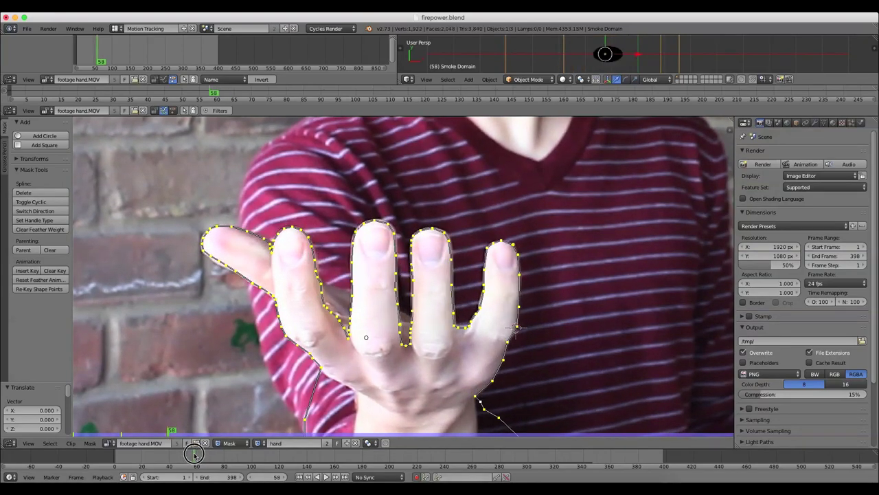
drag(195, 456, 232, 456)
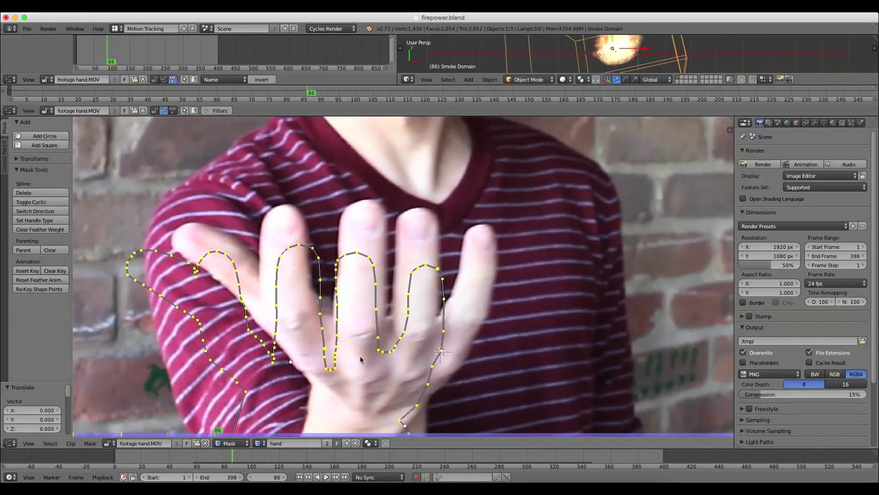
key(g)
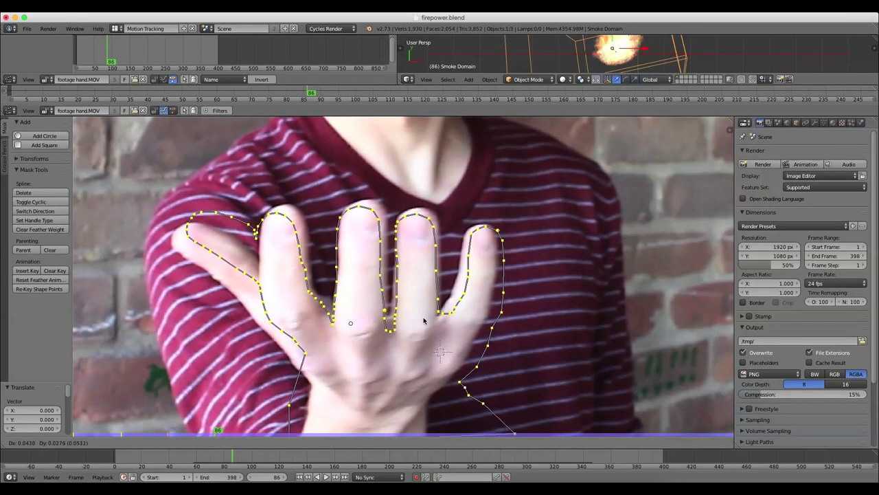
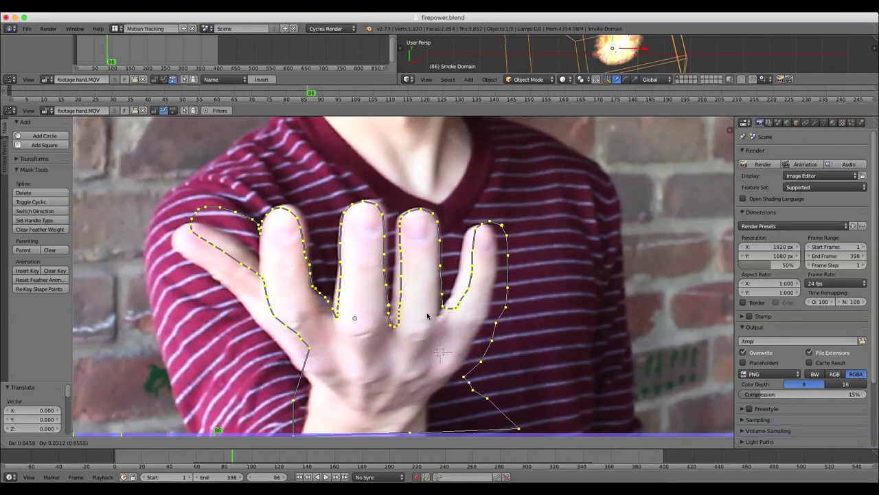
click(427, 313)
- Select the mask points along the thumb's upper edge and tip, and move them onto the thumb
scroll(704, 226, up, 1)
middle_drag(571, 229, 627, 225)
middle_drag(348, 205, 375, 229)
scroll(374, 228, up, 1)
right_click(316, 256)
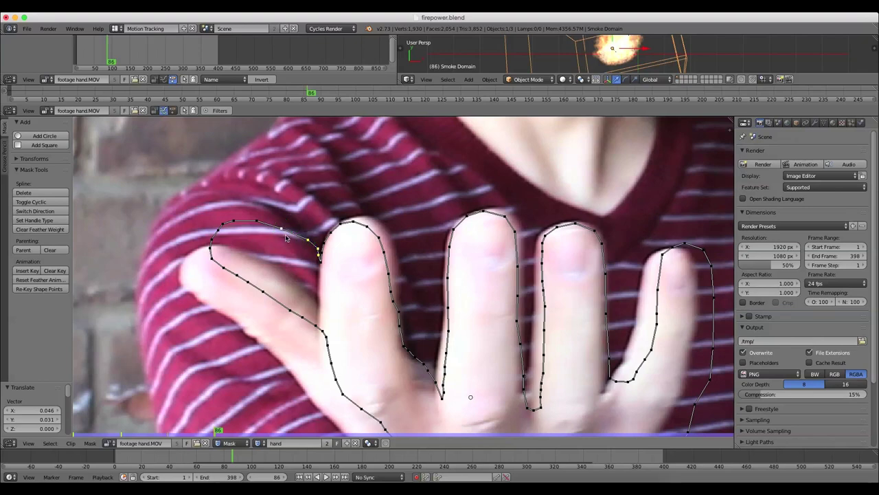
key(c)
mouse_move(285, 234)
mouse_down()
mouse_move(239, 220)
mouse_move(188, 248)
mouse_move(210, 240)
mouse_move(211, 252)
mouse_up()
key(Escape)
key(g)
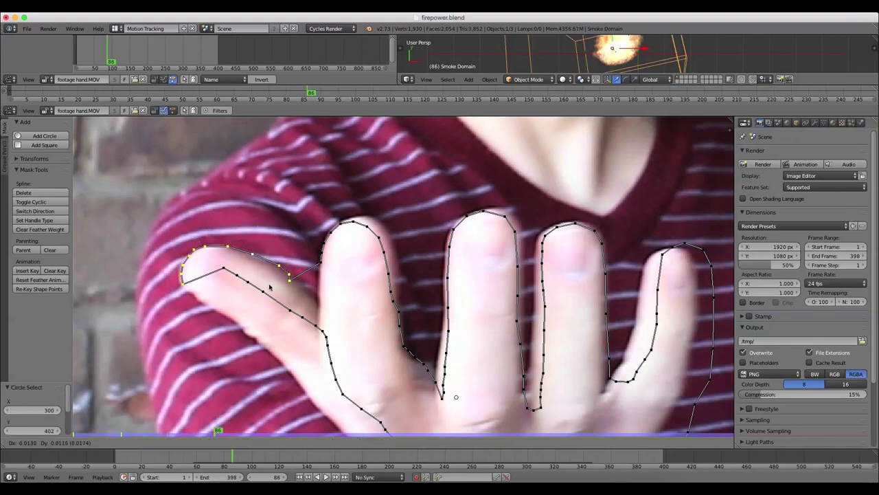
click(270, 287)
- Fit the mask points in the thumb-index notch and around the index fingertip to the footage at frame 86
mouse_move(318, 265)
right_down()
mouse_move(307, 300)
mouse_move(297, 276)
mouse_move(318, 305)
mouse_move(321, 255)
mouse_move(318, 277)
mouse_move(322, 265)
right_up()
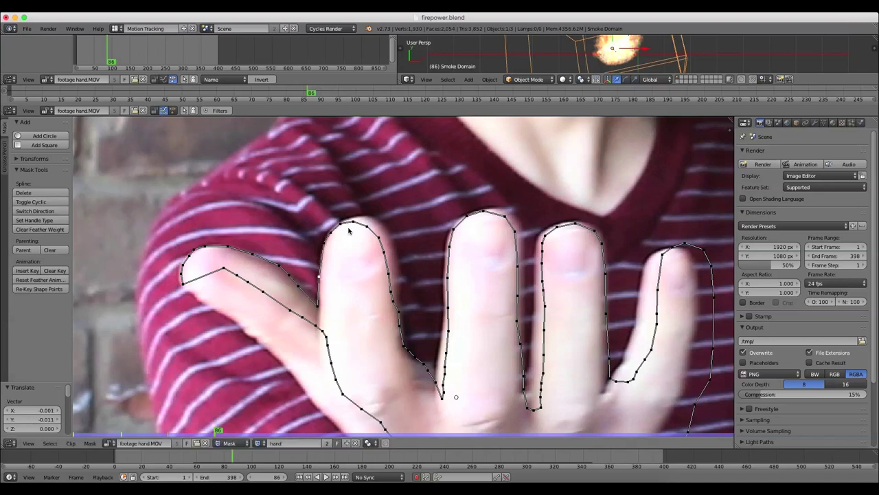
right_drag(356, 221, 395, 304)
click(400, 295)
click(394, 304)
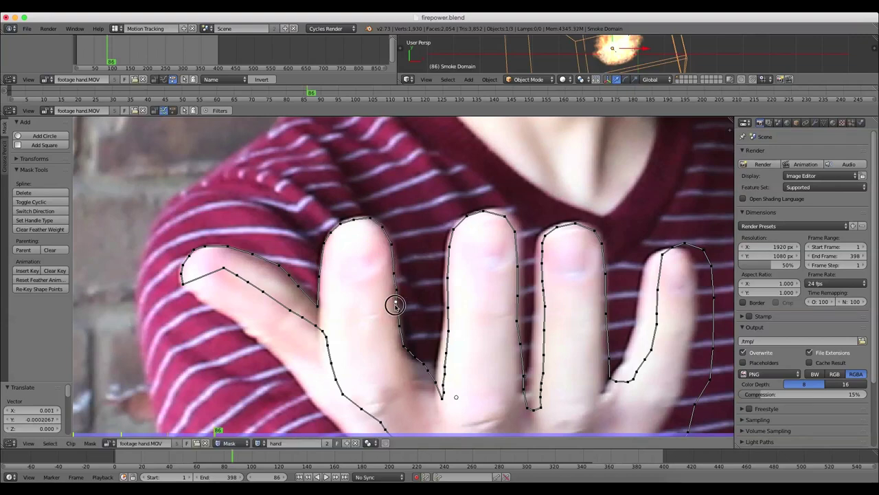
- Adjust the mask points along the index finger's lower inner edge and in the notch beside the middle finger
middle_drag(428, 297, 389, 228)
right_drag(371, 281, 411, 306)
click(365, 291)
click(362, 276)
click(371, 299)
click(383, 306)
click(388, 314)
click(391, 321)
click(384, 315)
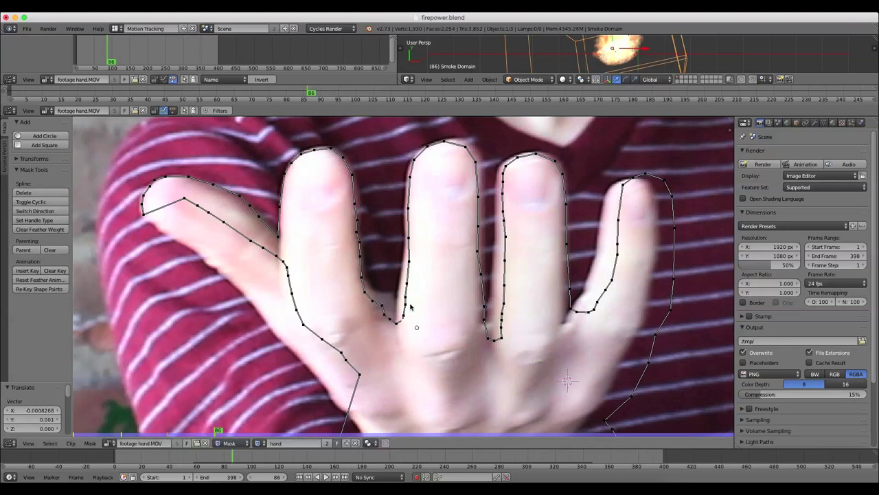
- Move the mask points on the middle finger's index-side edge into place, rotating them about 2.7°, and deselect them
key(b)
drag(434, 192, 402, 318)
key(g)
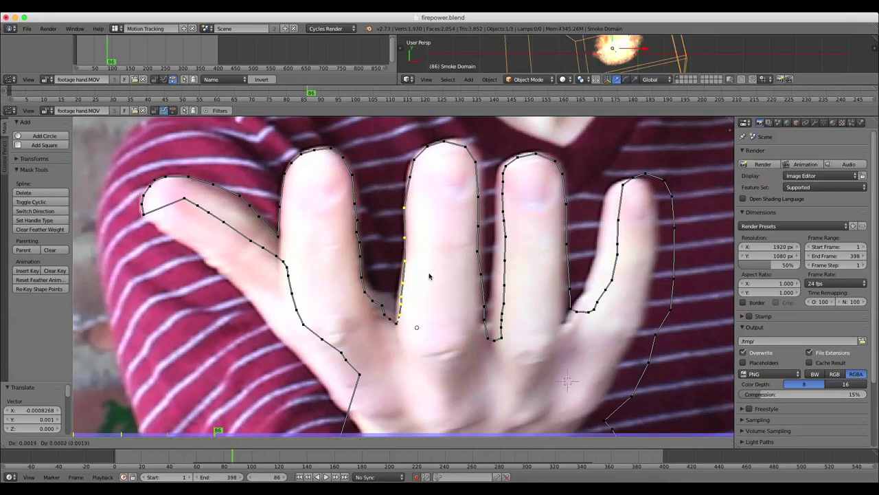
click(430, 278)
key(r)
click(445, 202)
key(g)
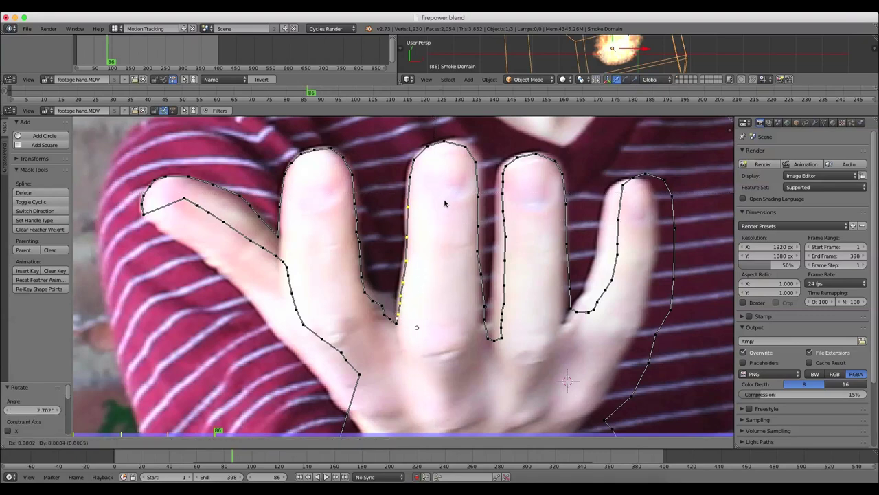
click(444, 196)
key(a)
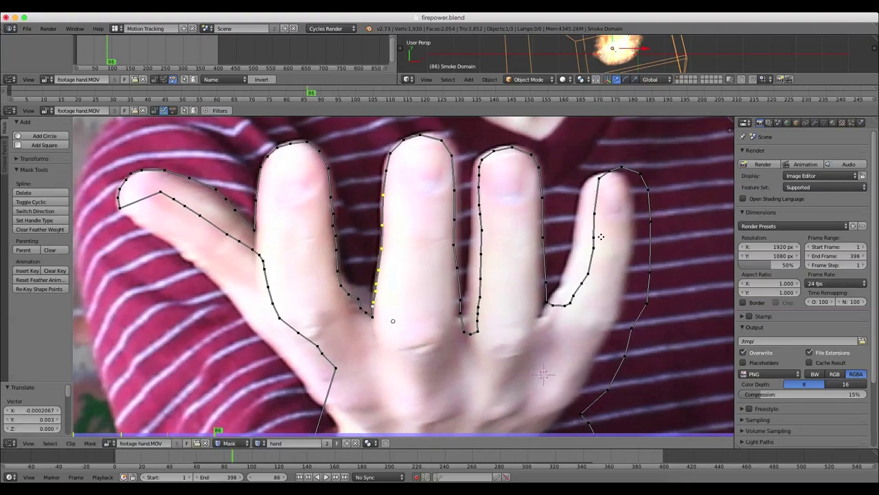
key(a)
key(a)
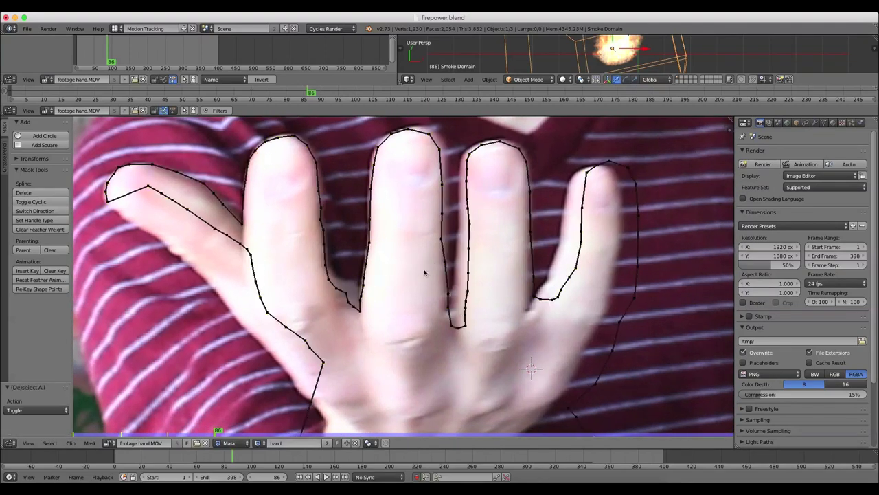
- Fit the lower mask points on the middle finger's ring-side edge by moving and rotating them about 7.4°, and deselect them
key(c)
drag(441, 255, 446, 318)
right_click(446, 318)
key(g)
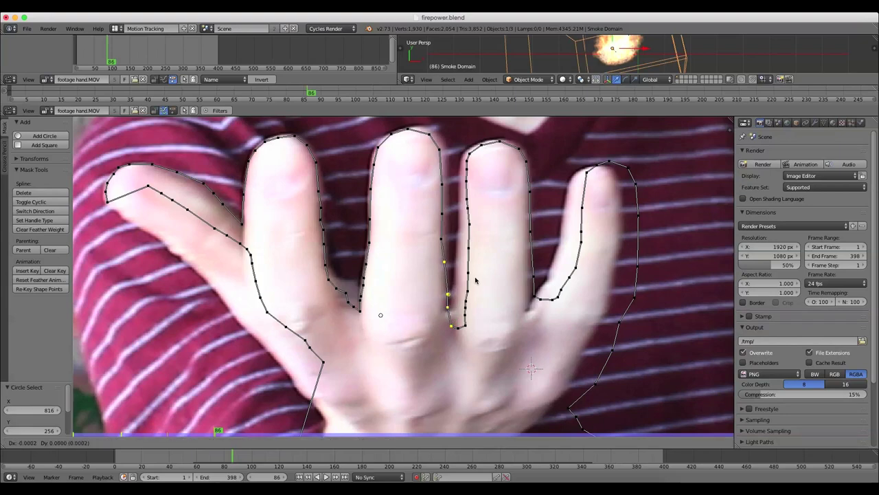
click(472, 277)
key(g)
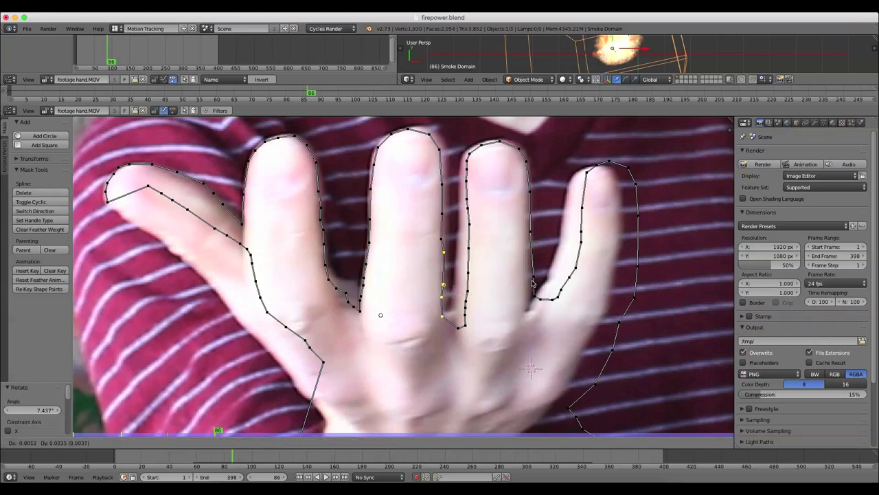
click(532, 282)
key(a)
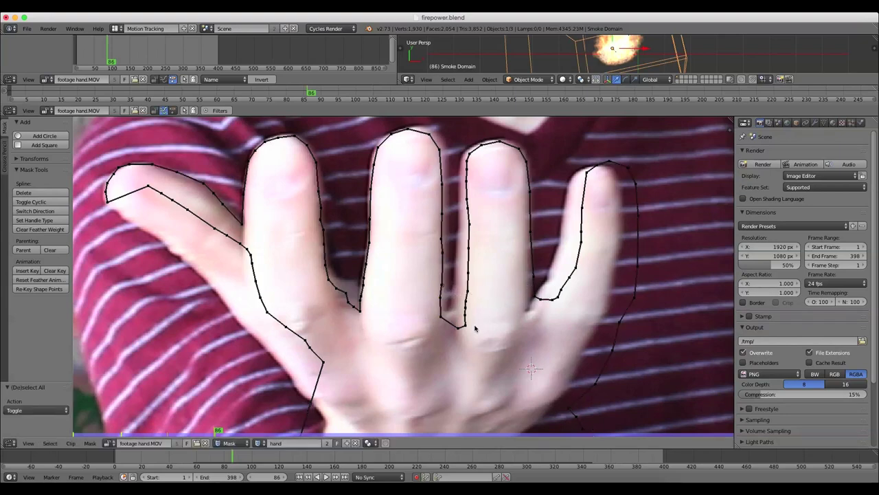
- Select the mask points along the ring finger's middle-finger-side edge and in the notch below, and move them onto the finger's edge
key(c)
right_click(476, 324)
key(a)
key(c)
right_click(460, 326)
key(a)
drag(464, 328, 470, 198)
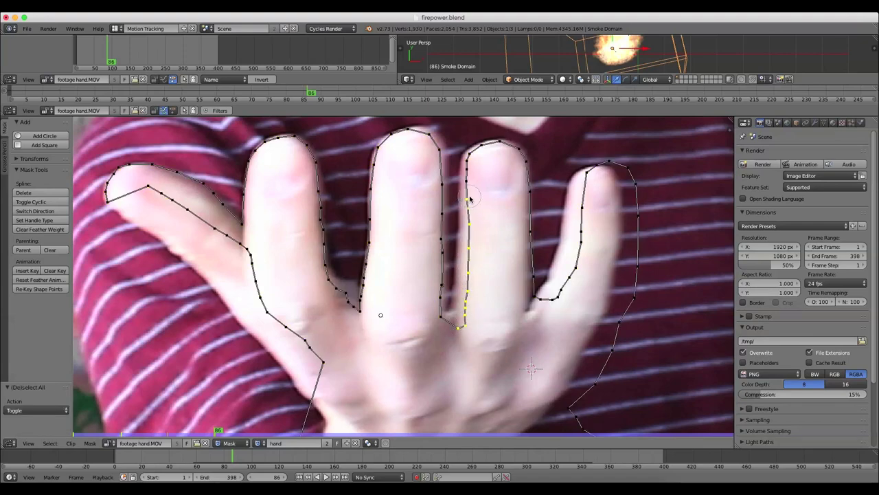
key(Escape)
key(g)
click(506, 284)
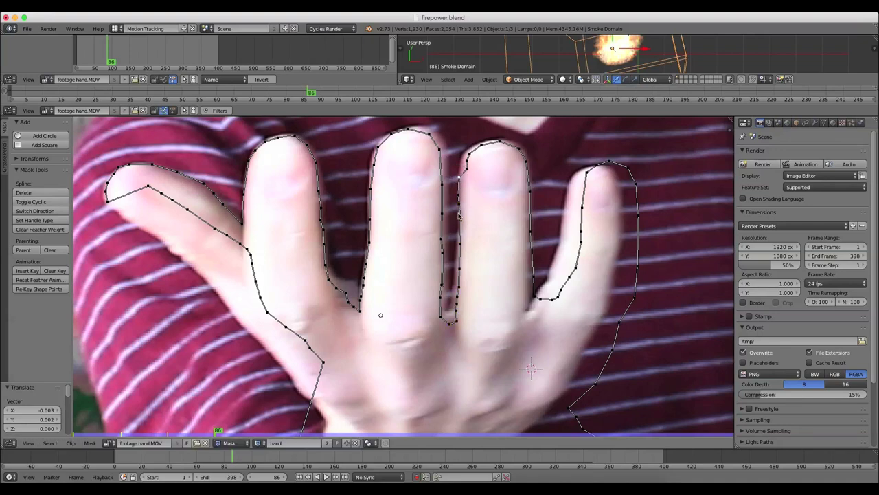
- Adjust the individual mask points on the upper part of the ring finger's middle-finger-side edge to follow its outline
right_click(478, 220)
key(g)
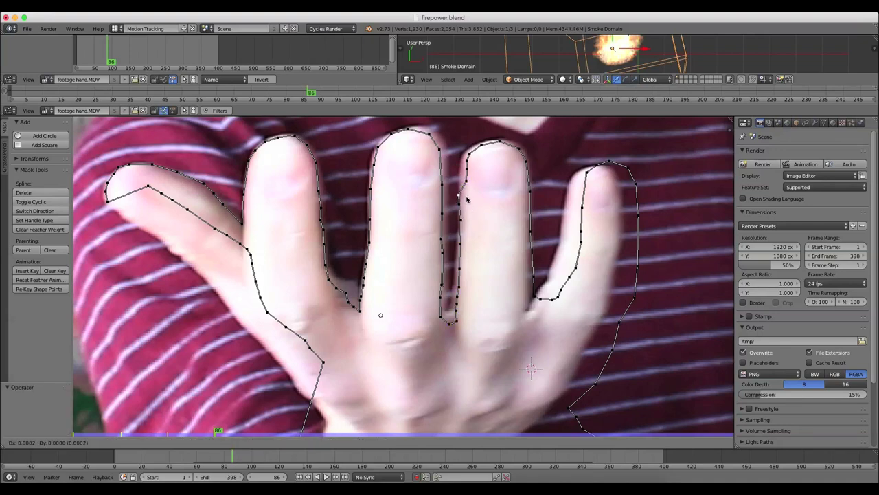
click(467, 198)
right_click(468, 177)
key(g)
click(462, 175)
right_click(466, 169)
key(g)
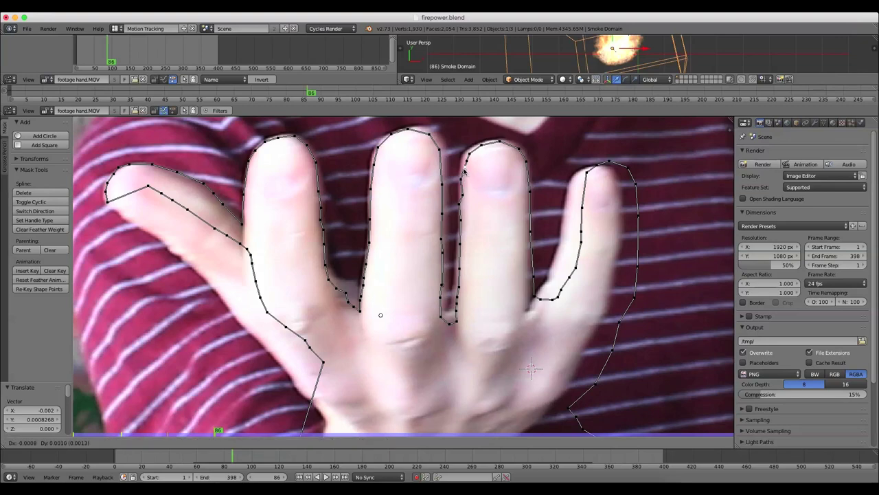
click(463, 163)
right_click(468, 161)
key(g)
click(465, 157)
- Fit the mask points along the top of the ring fingertip to its outline
middle_drag(490, 163, 484, 231)
scroll(485, 231, down, 1)
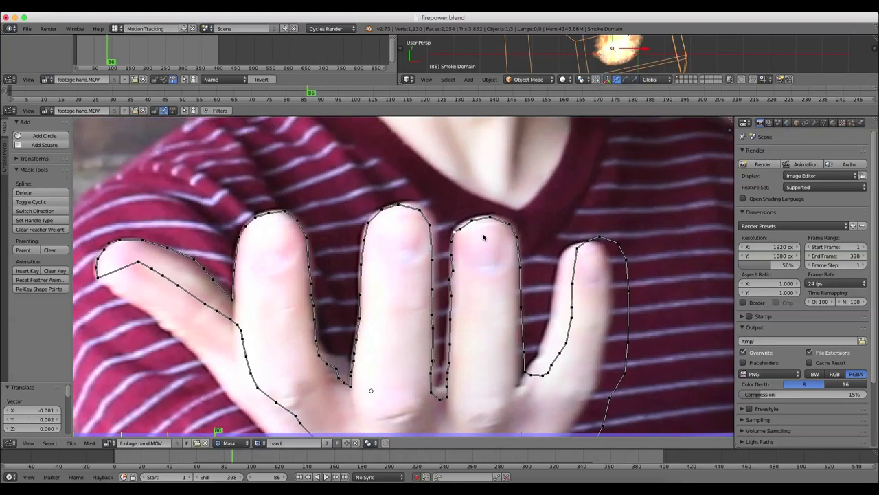
scroll(475, 231, up, 2)
key(a)
right_click(475, 217)
key(g)
click(475, 213)
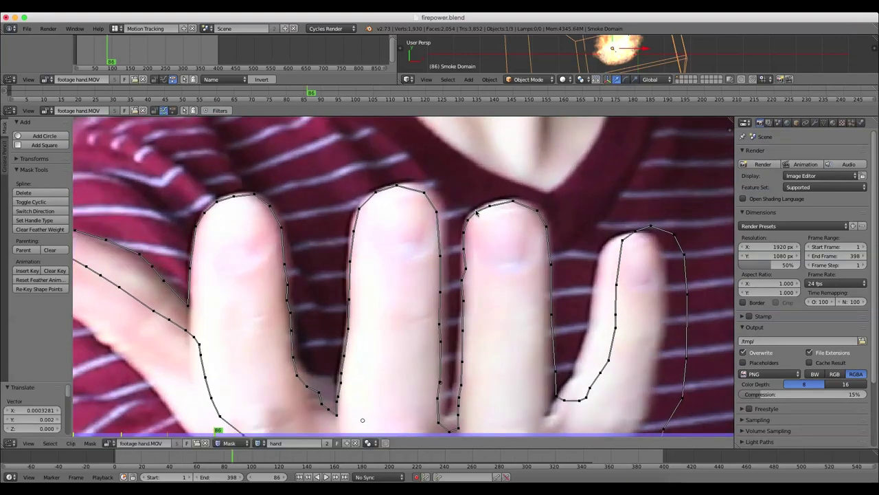
right_click(494, 206)
key(g)
click(494, 204)
- Fit the mask points on the ring finger's little-finger-side edge, in the notch and along the little finger's inner edge
right_click(550, 264)
key(g)
click(549, 264)
middle_drag(570, 277, 540, 234)
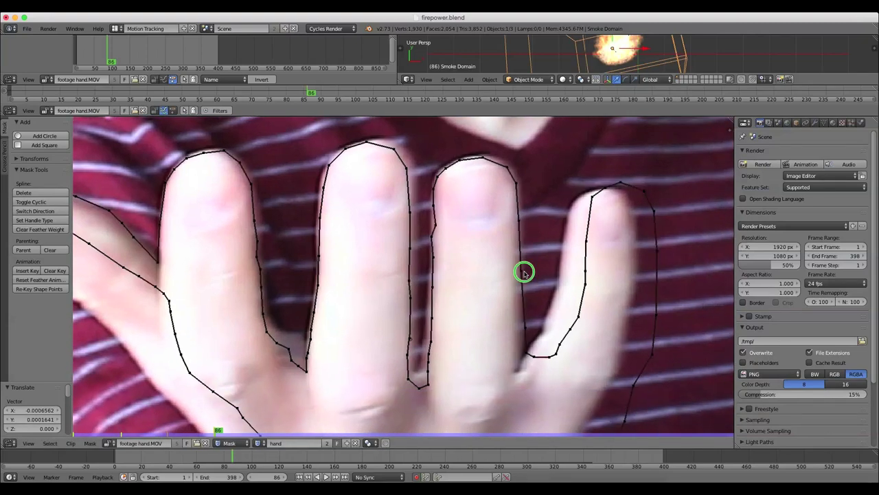
right_drag(523, 273, 516, 270)
right_drag(523, 331, 514, 373)
right_drag(557, 352, 578, 201)
scroll(610, 244, down, 3)
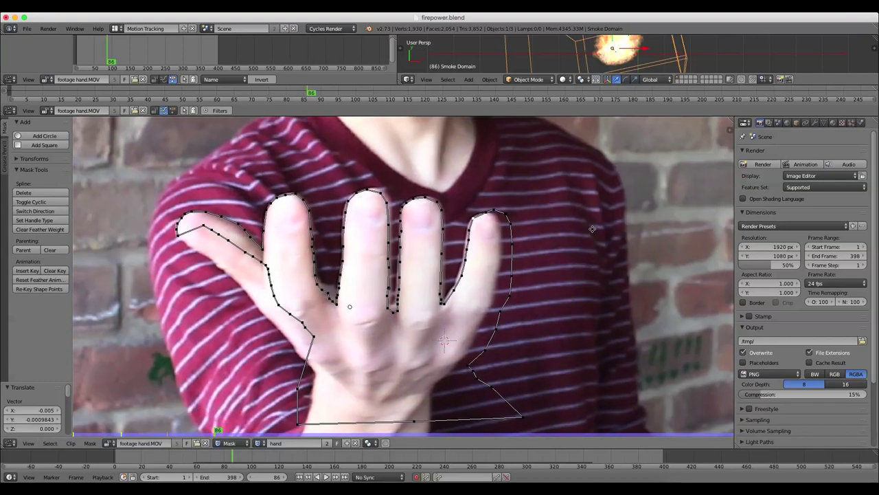
- Fit the mask points along the little finger's outer edge by moving them and rotating them about 6.5°
key(a)
key(a)
key(a)
key(c)
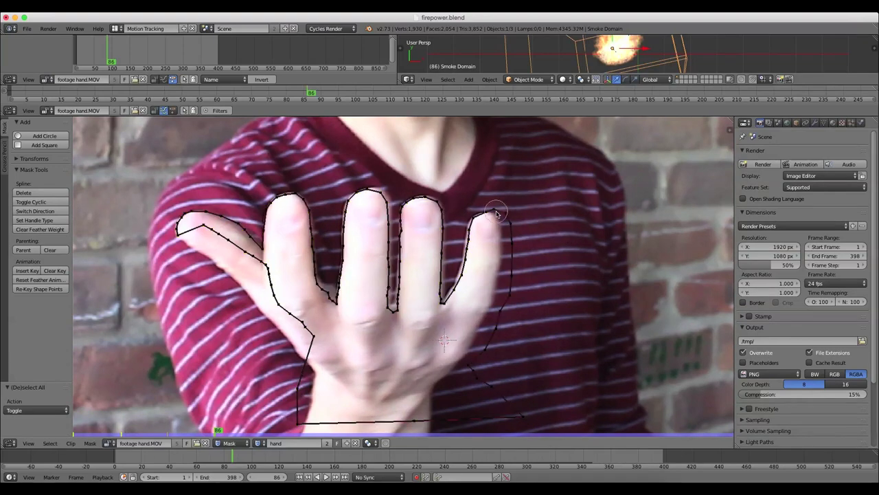
mouse_move(496, 211)
mouse_down()
mouse_move(521, 244)
mouse_move(501, 318)
mouse_up()
right_click(508, 212)
key(a)
key(c)
key(Escape)
key(g)
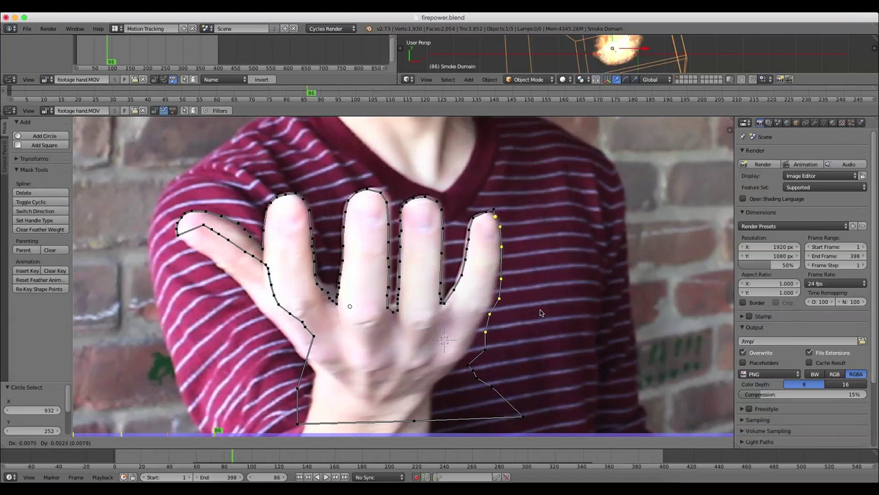
click(541, 314)
key(r)
click(553, 333)
key(g)
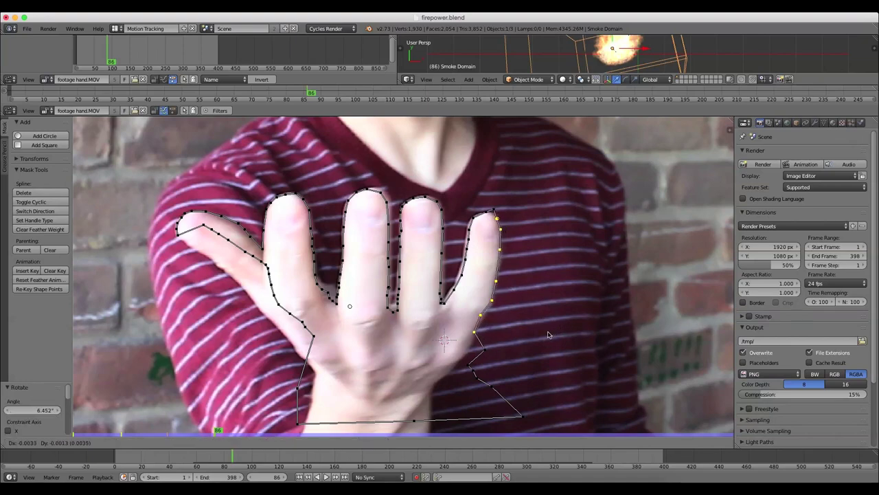
click(549, 334)
- Adjust the mask point at the little finger's tip to follow its outline
scroll(505, 266, up, 1)
right_click(498, 264)
key(g)
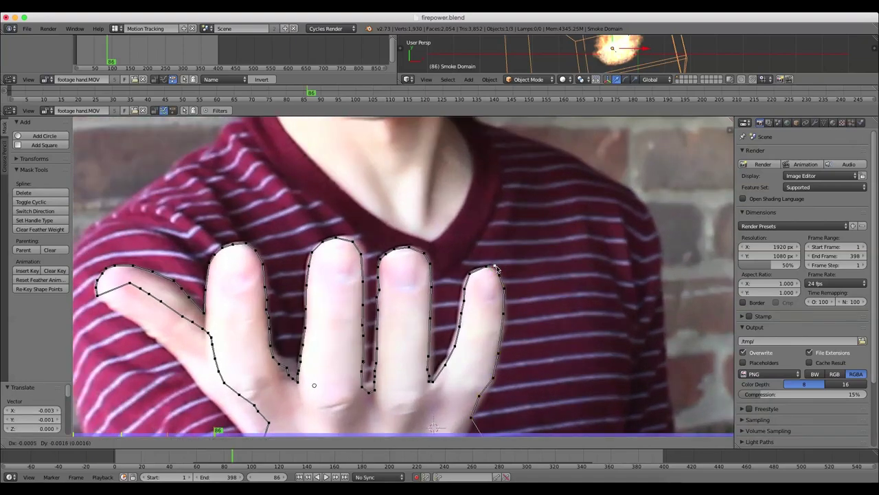
click(495, 268)
- Move and rotate the mask points along the thumb's lower edge so they follow its outline
middle_drag(154, 286, 314, 242)
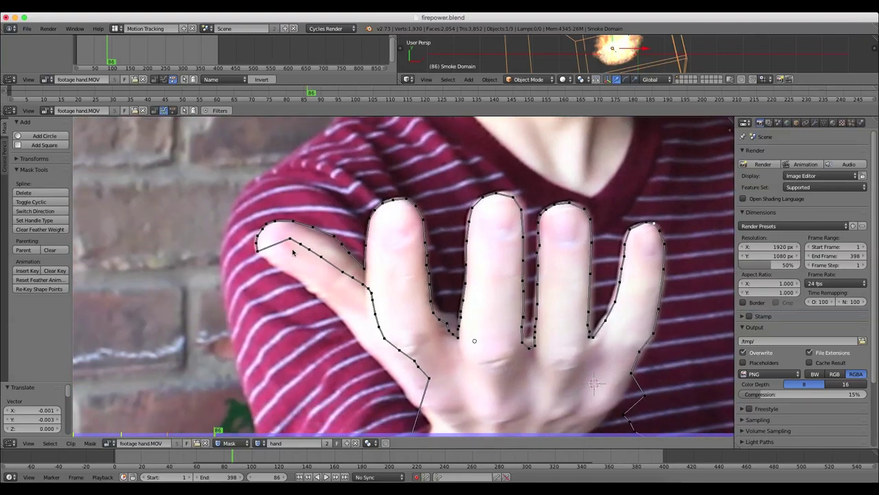
key(a)
key(a)
mouse_move(288, 242)
mouse_down()
mouse_move(367, 288)
mouse_move(384, 334)
mouse_up()
right_click(384, 334)
key(g)
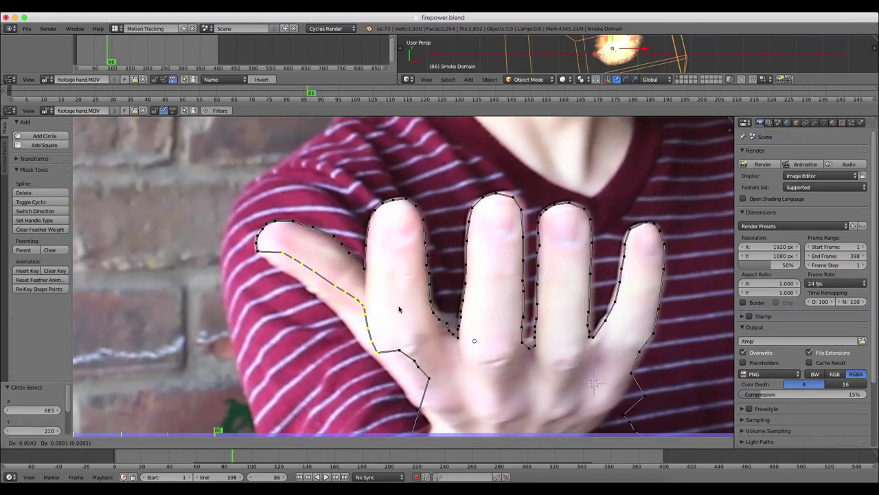
click(391, 323)
key(r)
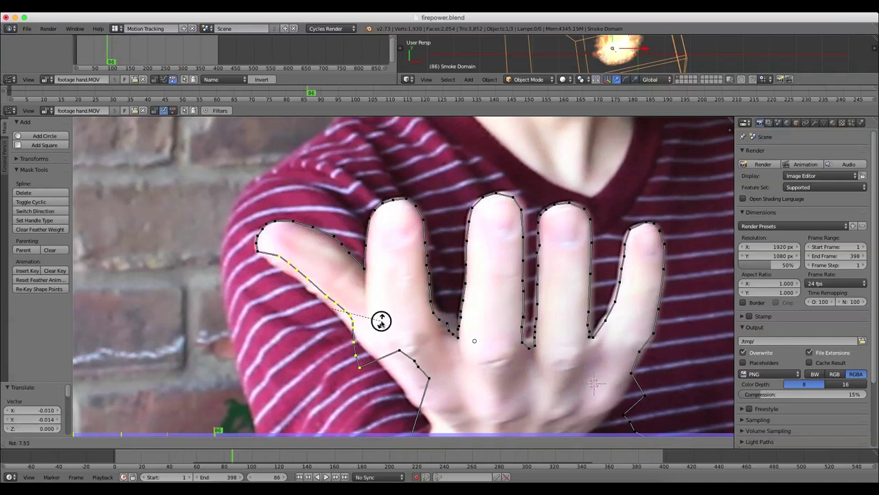
click(379, 325)
key(g)
click(374, 327)
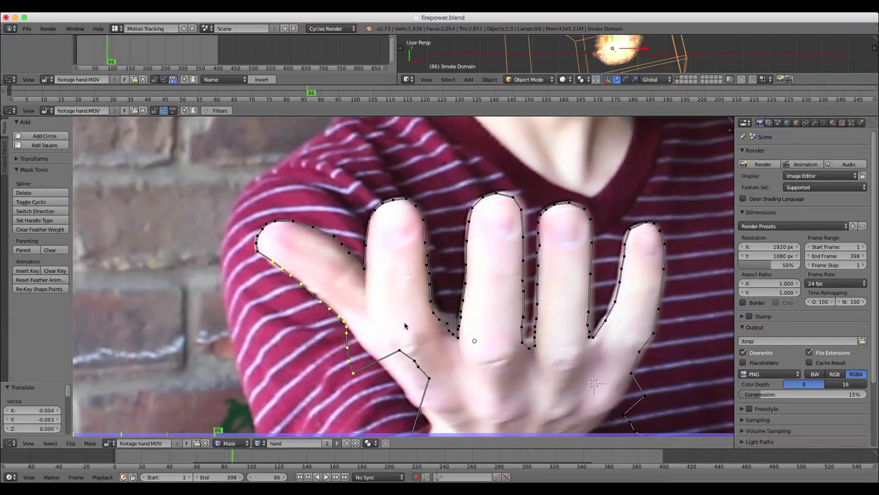
- Move the mask points below the thumb base outward, away from the side of the hand, and deselect them
middle_drag(402, 326, 413, 282)
key(a)
key(c)
drag(405, 305, 443, 345)
right_click(443, 346)
key(g)
click(374, 391)
scroll(374, 391, down, 5)
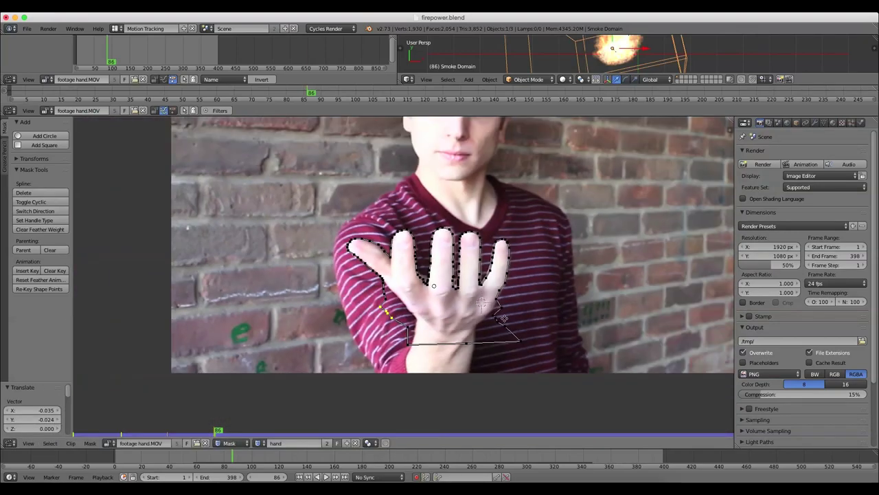
key(a)
- Scrub back to check the mask over earlier frames, and go to frame 111
scroll(447, 268, up, 3)
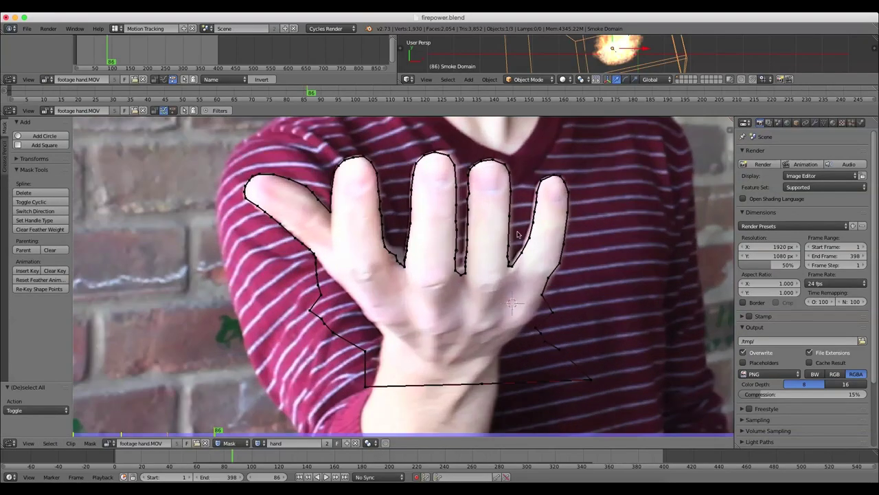
middle_drag(426, 274, 367, 354)
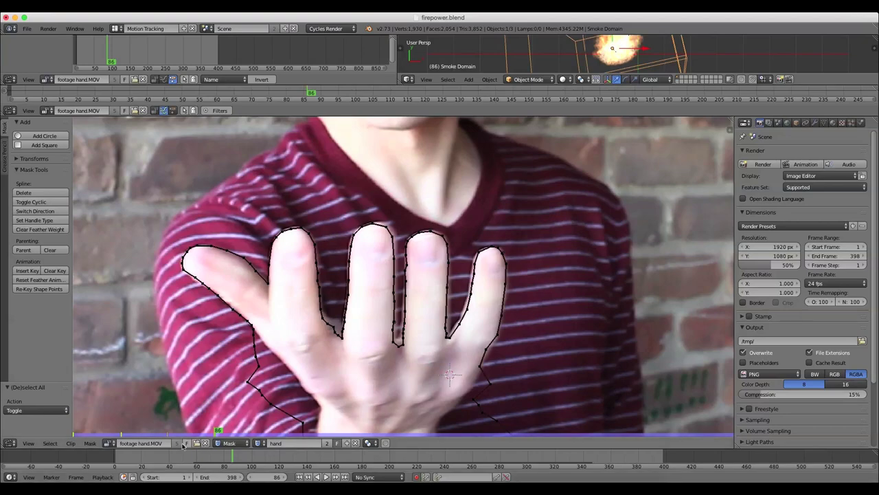
drag(233, 457, 209, 454)
drag(205, 454, 267, 450)
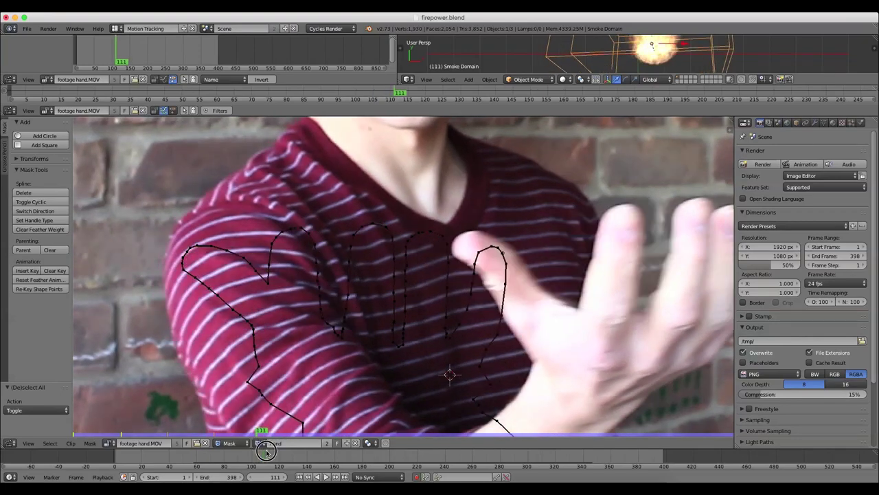
- Move the whole mask onto the hand at frame 111 and rotate it about 1.7°
scroll(412, 264, down, 5)
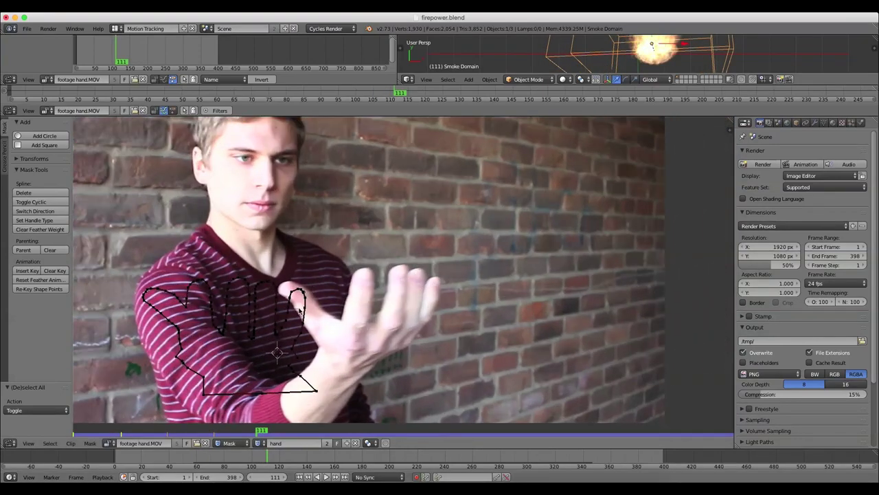
key(a)
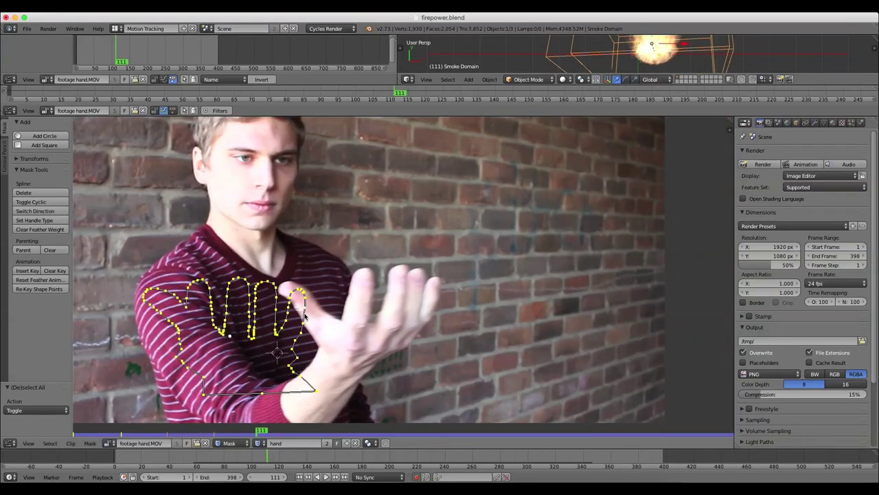
key(g)
click(421, 310)
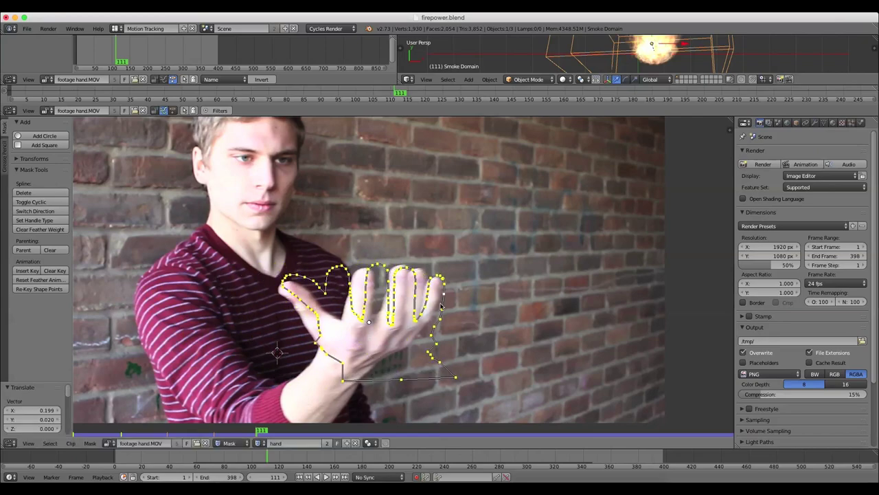
scroll(454, 299, up, 2)
middle_drag(453, 299, 544, 232)
key(g)
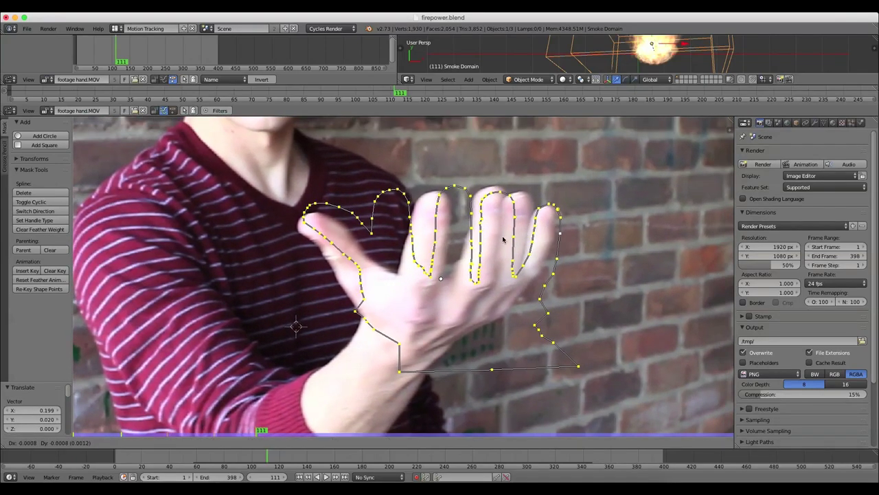
click(494, 249)
key(r)
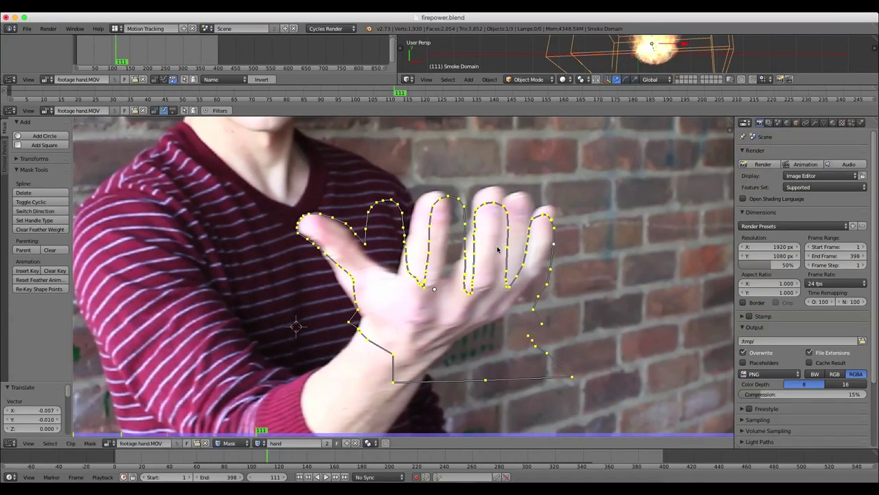
click(497, 251)
key(g)
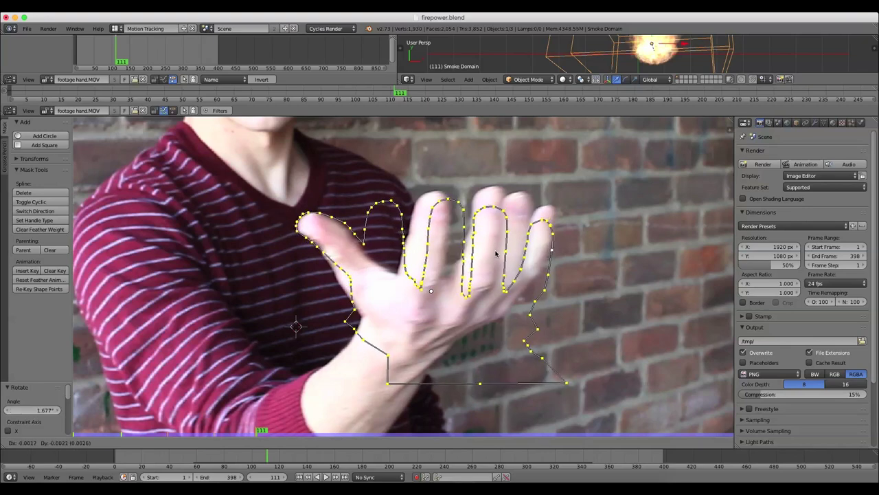
click(495, 254)
- Shift the mask points of all four fingers to align with the index finger, rotating them about 3.3°, and deselect them
key(a)
key(c)
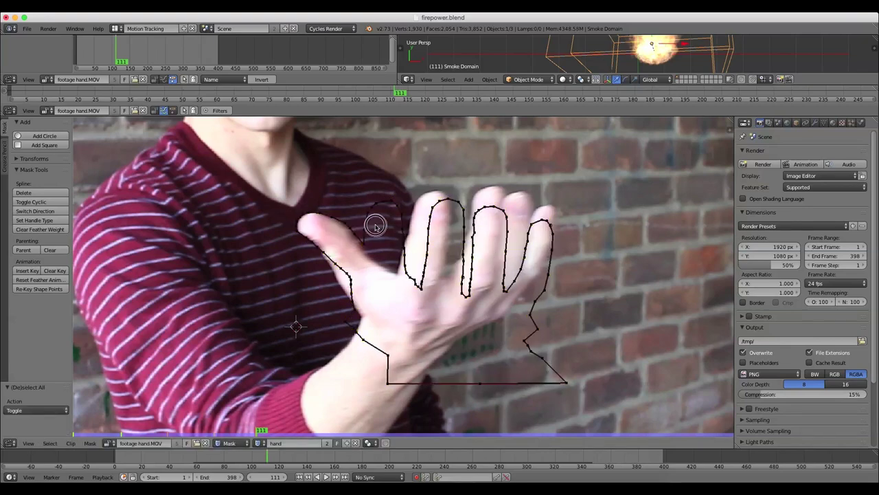
mouse_move(371, 227)
mouse_down()
mouse_move(387, 202)
mouse_move(419, 280)
mouse_move(437, 229)
mouse_move(466, 268)
mouse_up()
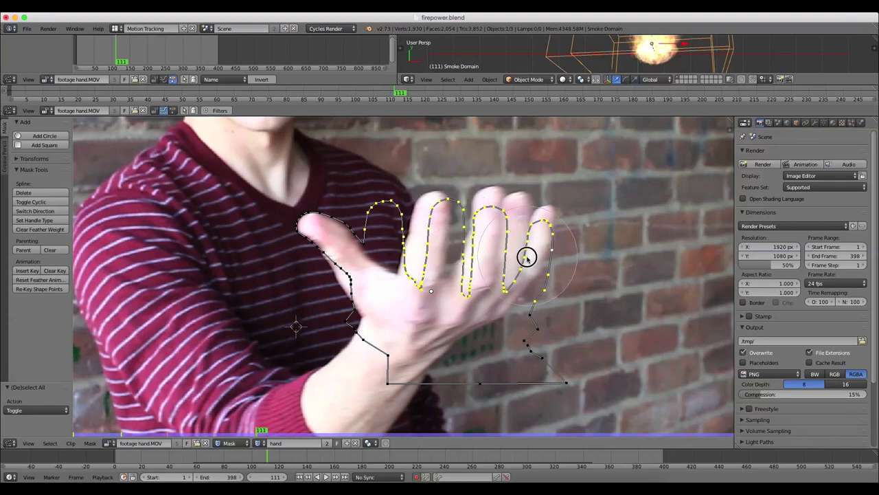
key(Escape)
key(g)
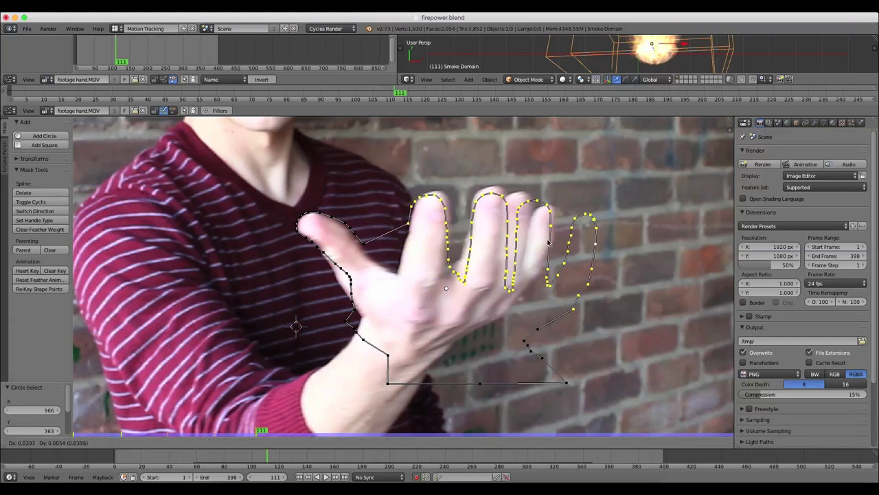
click(552, 238)
key(r)
click(588, 256)
key(g)
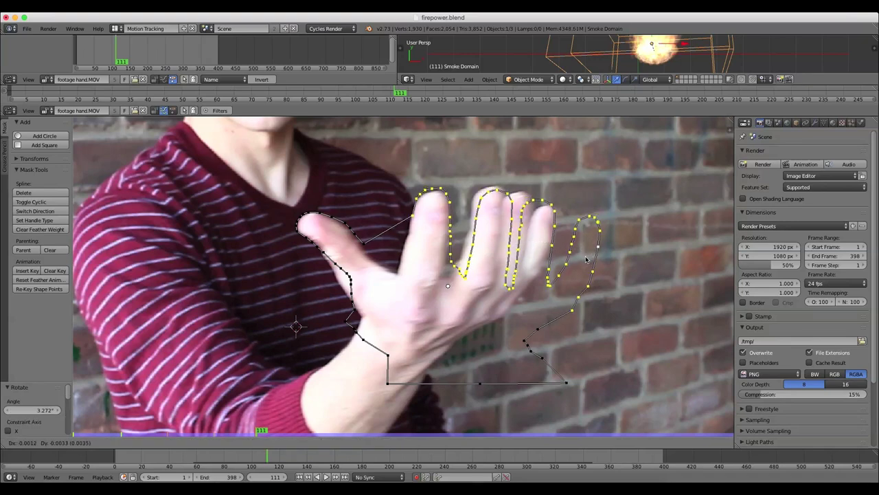
click(585, 261)
key(a)
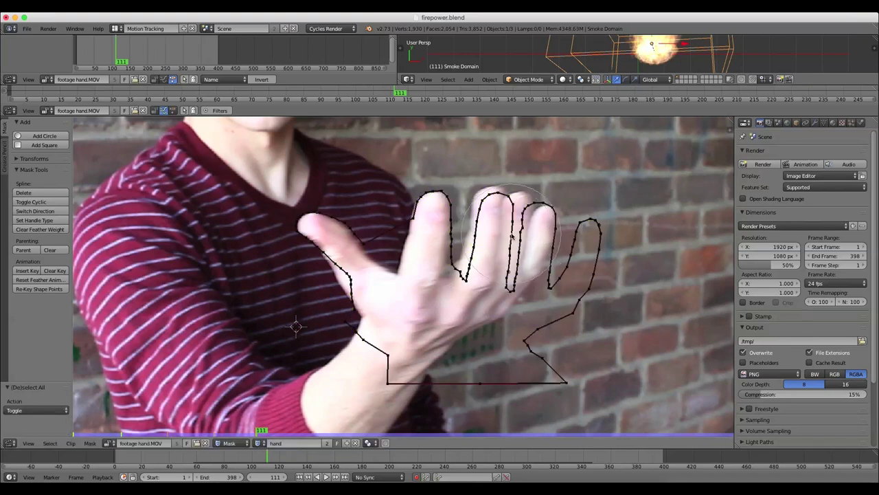
- Move the mask points of the middle, ring and little fingers to align with the middle finger
key(c)
mouse_move(503, 243)
mouse_down()
mouse_move(513, 222)
mouse_move(556, 230)
mouse_move(574, 240)
mouse_move(575, 259)
mouse_up()
key(Escape)
key(g)
click(563, 249)
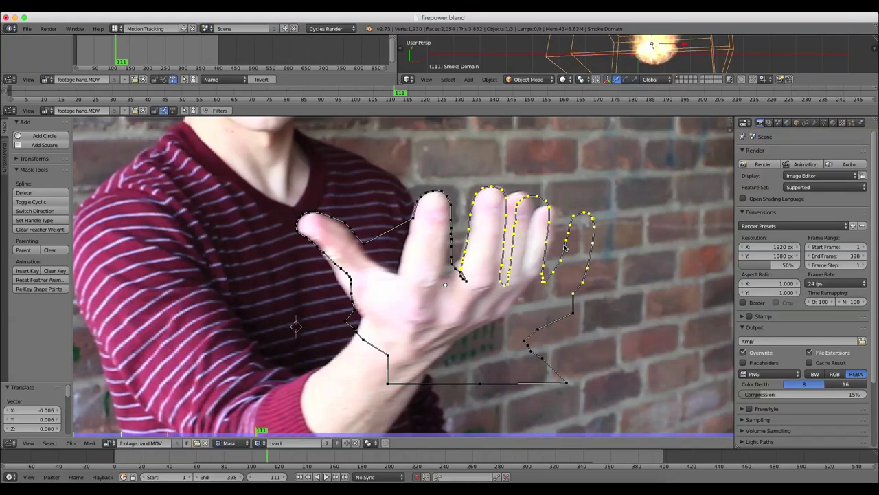
- Rotate the mask points along the index finger's inner edge about 5.2° and move them onto that edge
scroll(564, 248, up, 4)
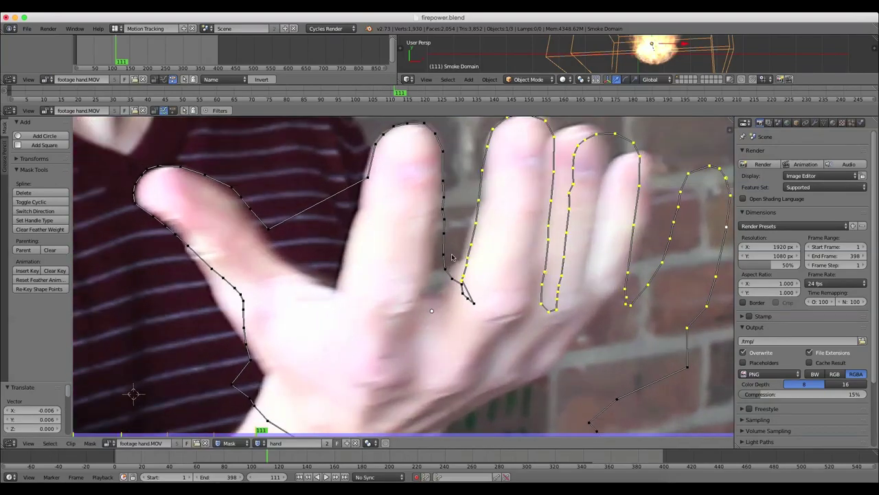
key(a)
key(c)
mouse_move(408, 190)
mouse_down()
mouse_move(432, 186)
mouse_move(435, 266)
mouse_up()
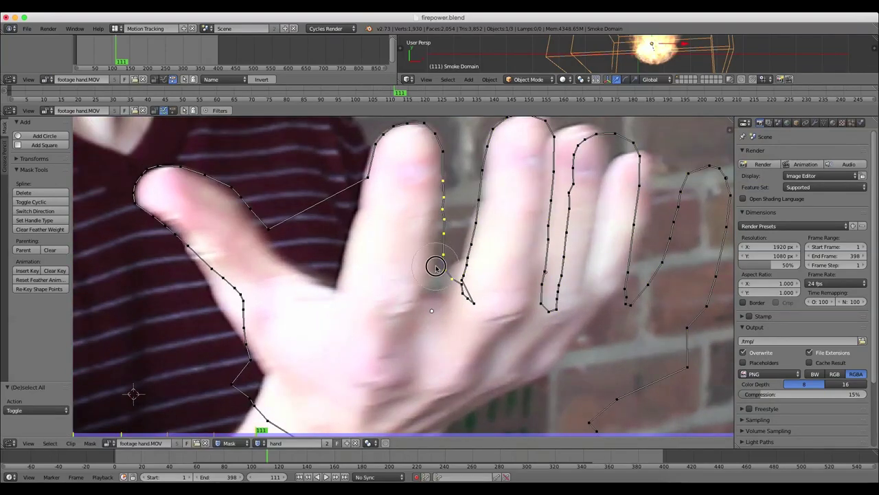
right_click(436, 266)
key(g)
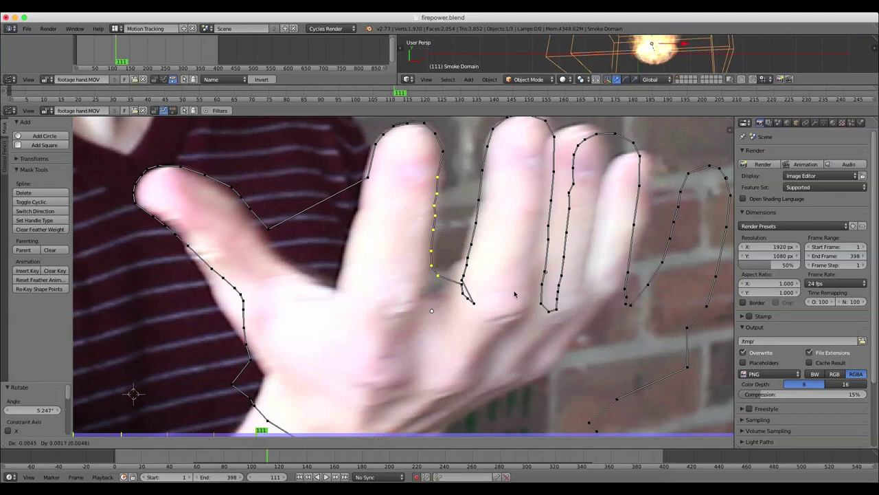
click(514, 296)
key(r)
click(510, 297)
key(g)
click(506, 288)
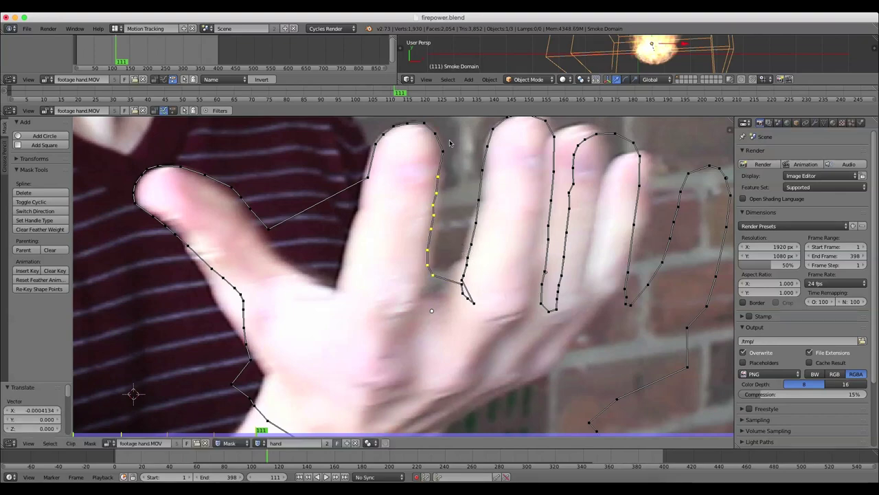
- Move the individual mask points beside the index fingertip and at the finger's base onto the index finger's edge
key(a)
right_click(446, 154)
key(g)
click(442, 154)
right_click(455, 288)
key(g)
click(417, 293)
right_click(434, 277)
key(g)
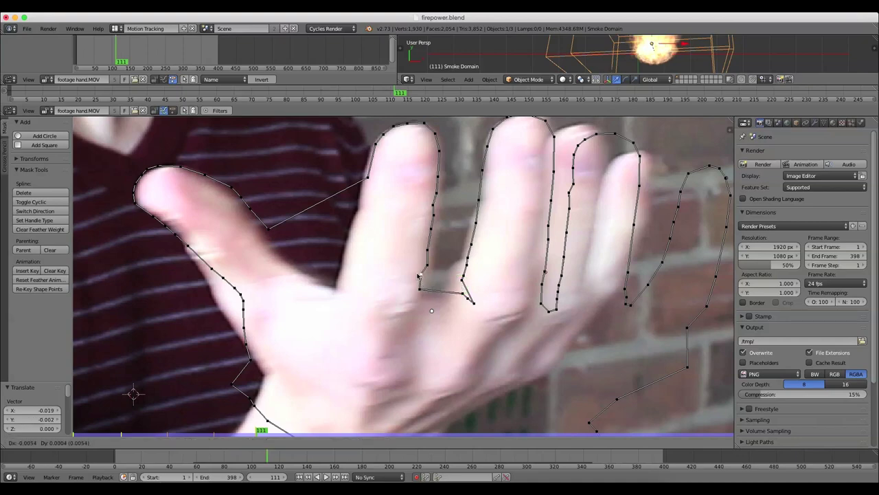
click(411, 276)
key(g)
click(424, 298)
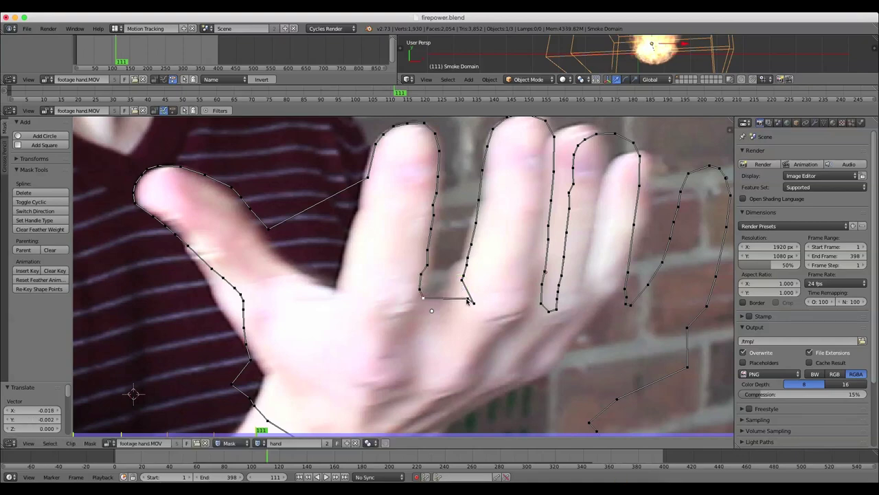
- Reposition the mask points at the base of the middle finger so the outline follows the gap beside the index finger
right_click(466, 301)
key(g)
click(433, 301)
key(g)
click(475, 285)
- Move the mask points along the upper part of the middle finger's index-side edge onto the finger
scroll(483, 278, down, 2)
middle_drag(486, 207, 451, 231)
scroll(451, 230, up, 2)
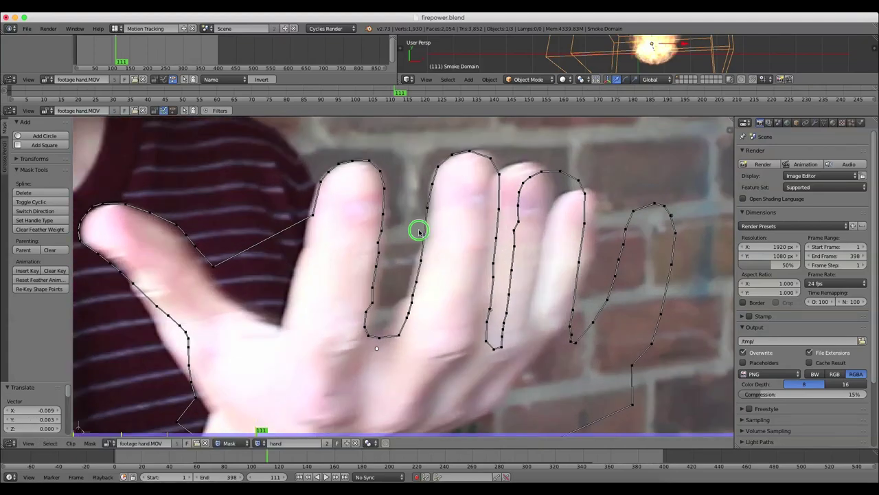
key(g)
click(429, 231)
right_click(433, 208)
key(g)
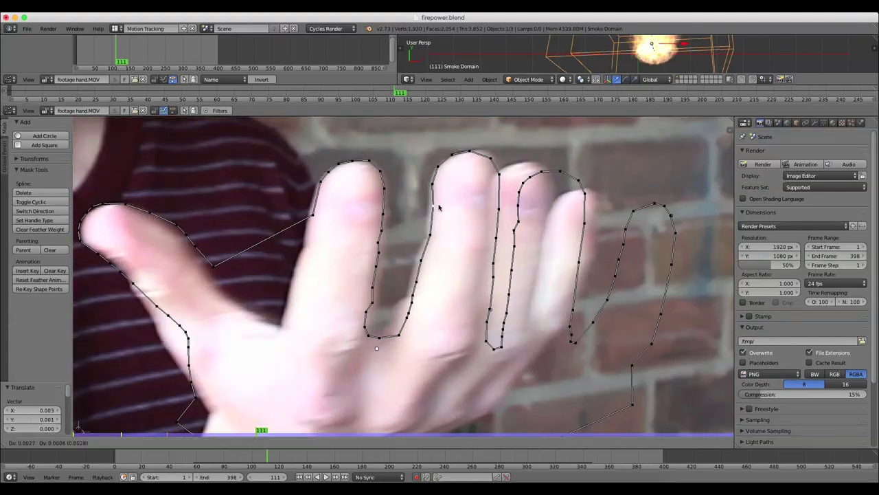
click(439, 205)
- Move the mask points between the middle and ring fingers onto that gap, and adjust the point beside the middle fingertip
middle_drag(587, 217, 533, 219)
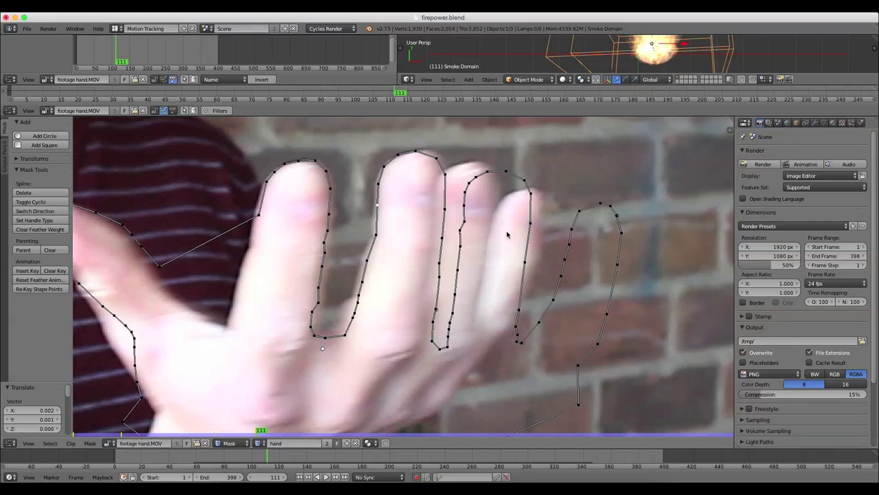
key(a)
key(a)
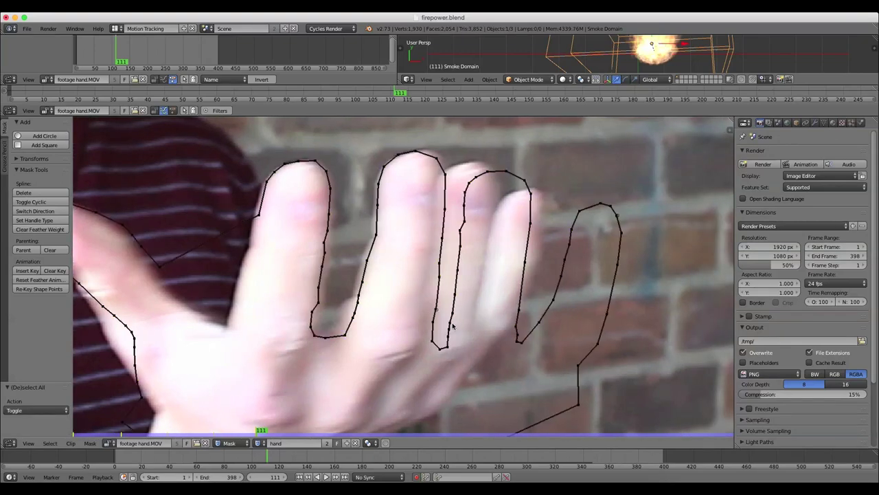
key(c)
mouse_move(447, 340)
mouse_down()
mouse_move(435, 279)
mouse_move(456, 213)
mouse_up()
key(Escape)
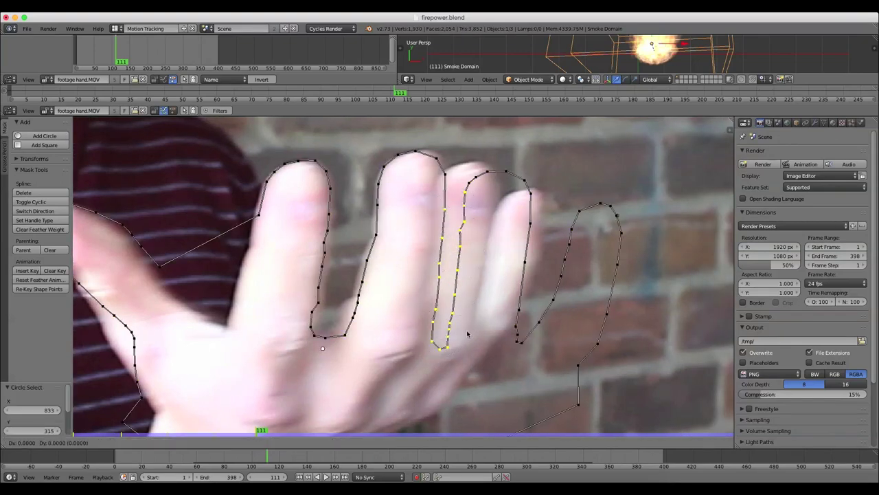
key(g)
click(465, 255)
right_click(447, 176)
key(g)
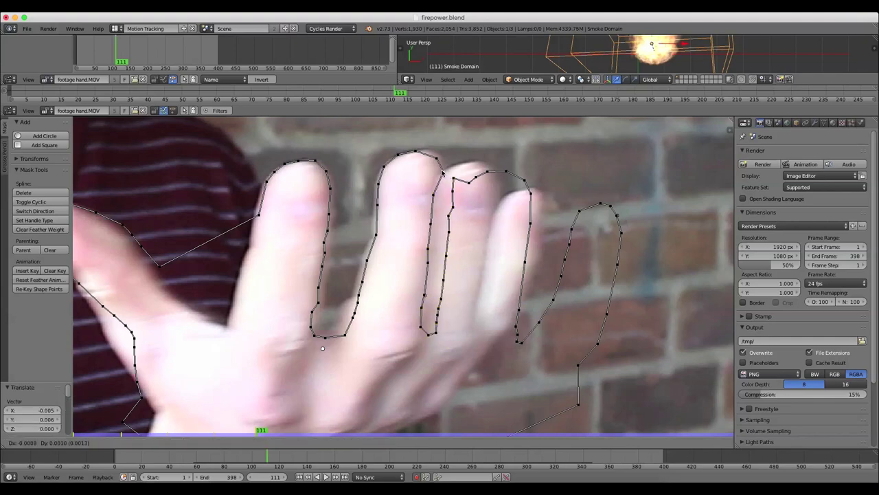
click(441, 163)
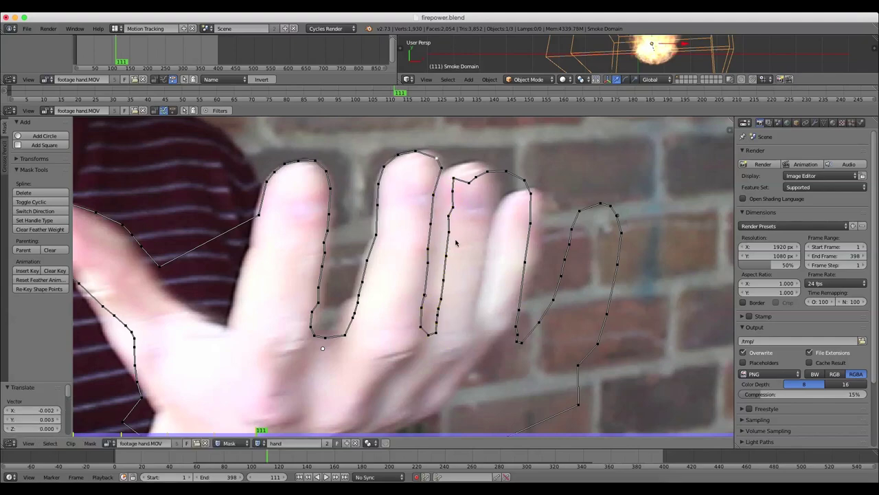
- Narrow the strip of mask points between the middle and ring fingers to about 0.636 and shift it onto the gap
drag(449, 251, 435, 324)
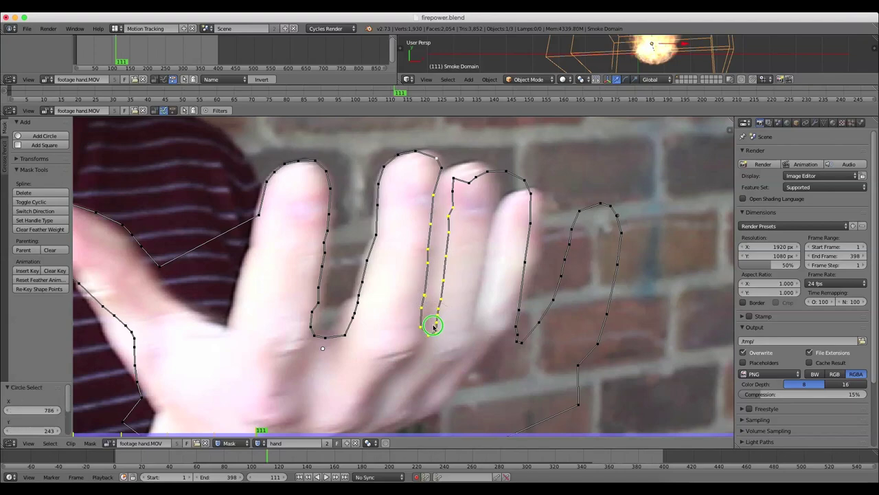
key(Escape)
key(s)
key(x)
click(474, 276)
key(g)
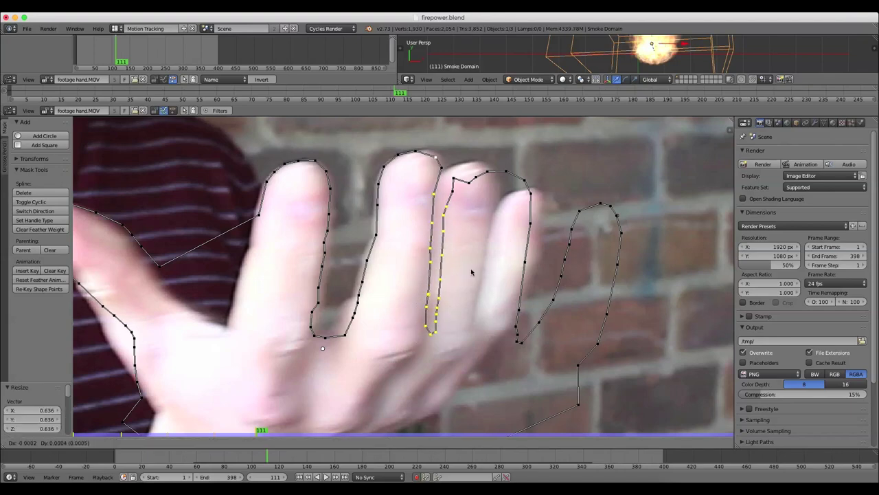
click(468, 263)
- Move the mask points at the middle fingertip to follow its rounded end
key(g)
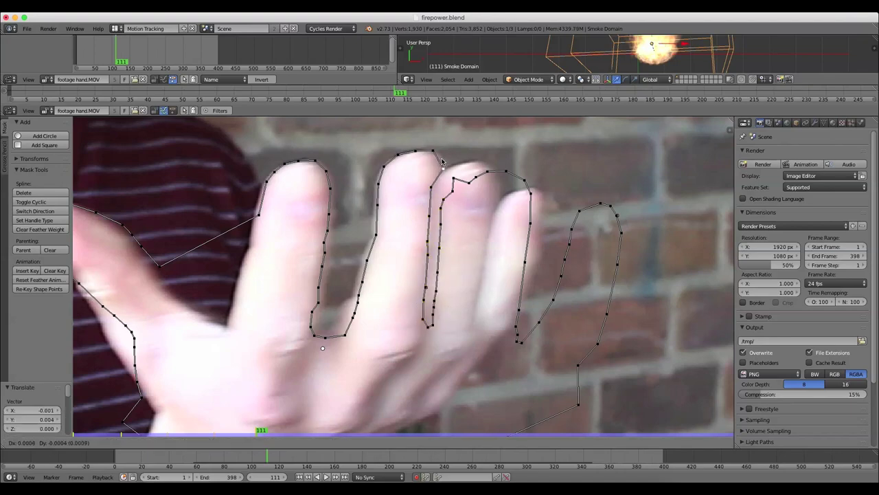
click(441, 158)
right_click(435, 152)
key(g)
click(433, 154)
- Move the mask points over the ring fingertip one by one to follow its rounded end
right_click(452, 192)
key(g)
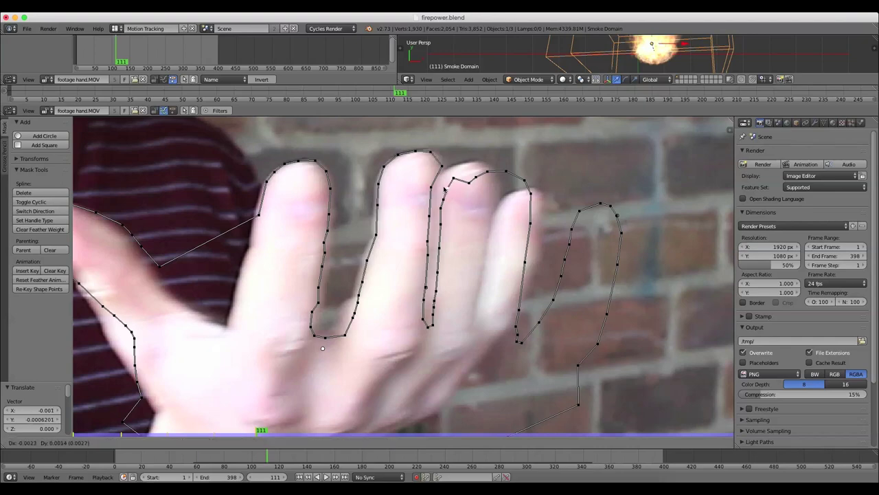
click(440, 180)
right_click(458, 180)
key(g)
click(461, 172)
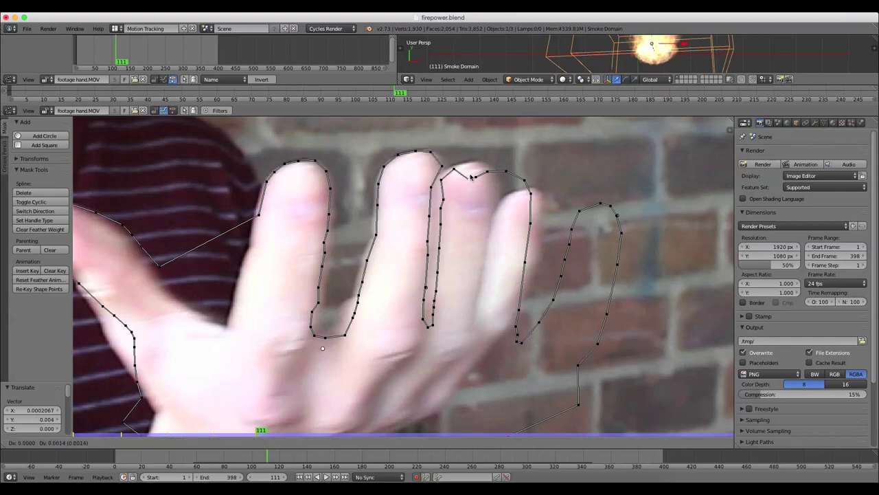
right_drag(469, 182, 470, 165)
right_click(487, 172)
key(g)
click(488, 168)
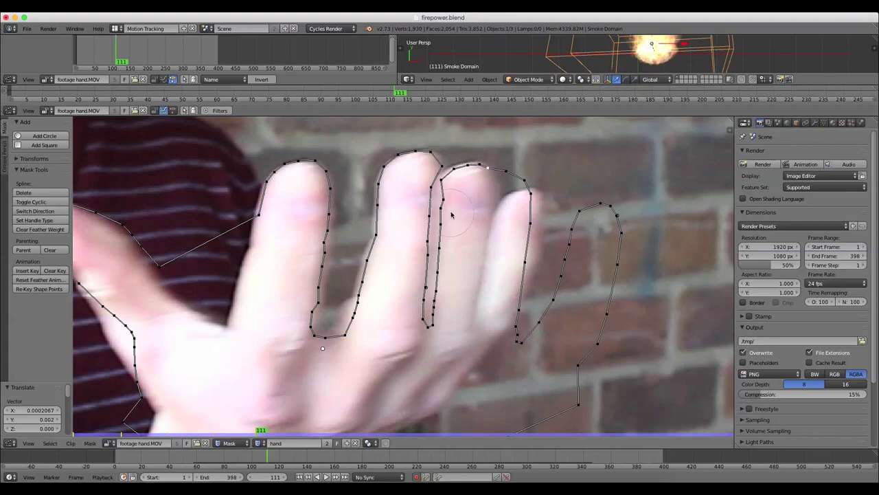
- Move the mask points along the ring finger's inner edge closer to the middle finger
right_click(458, 311)
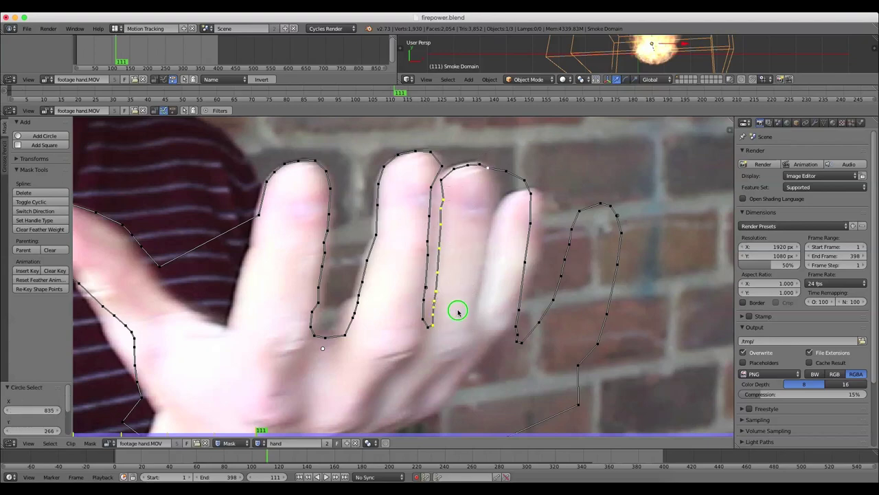
key(g)
click(475, 236)
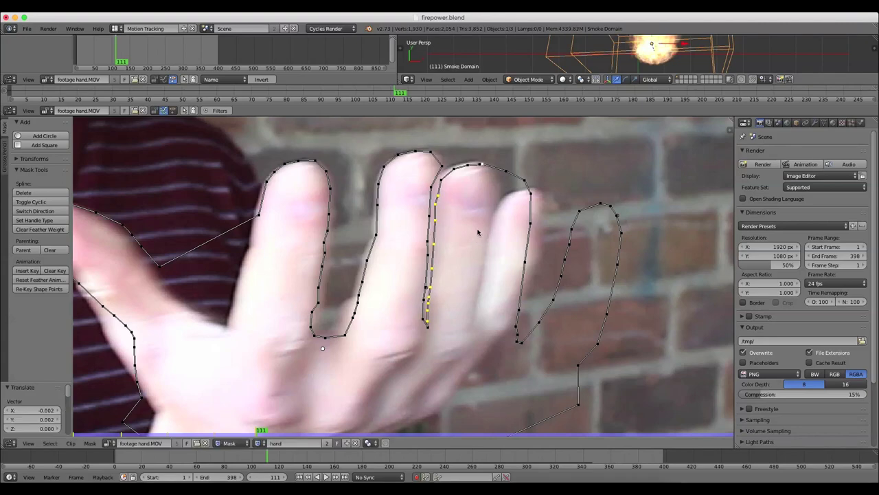
- Bring the mask points on the little-finger side of the ring fingertip onto the ring finger's edge
right_drag(498, 169, 490, 171)
click(491, 174)
key(g)
click(498, 187)
key(g)
click(489, 173)
right_drag(497, 175, 494, 175)
click(493, 175)
key(g)
click(523, 221)
key(g)
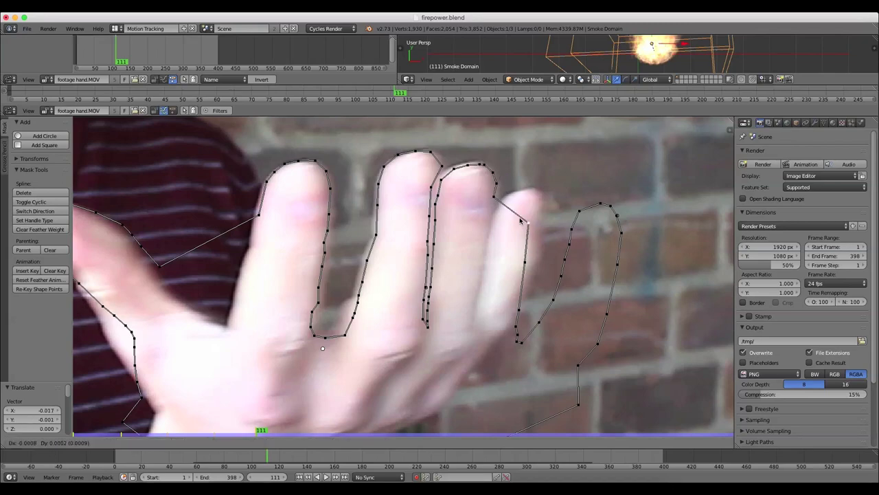
click(489, 210)
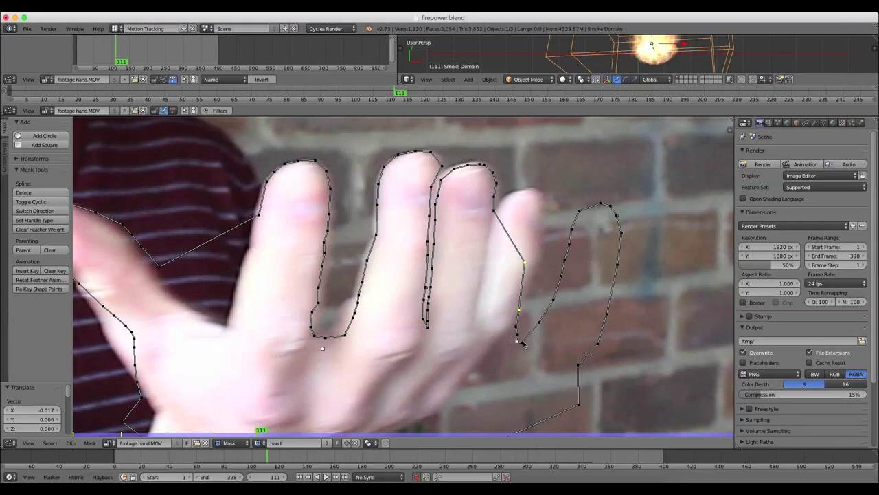
- Move the mask points between the ring and little fingers onto the ring finger's outer edge and rotate them to match
key(g)
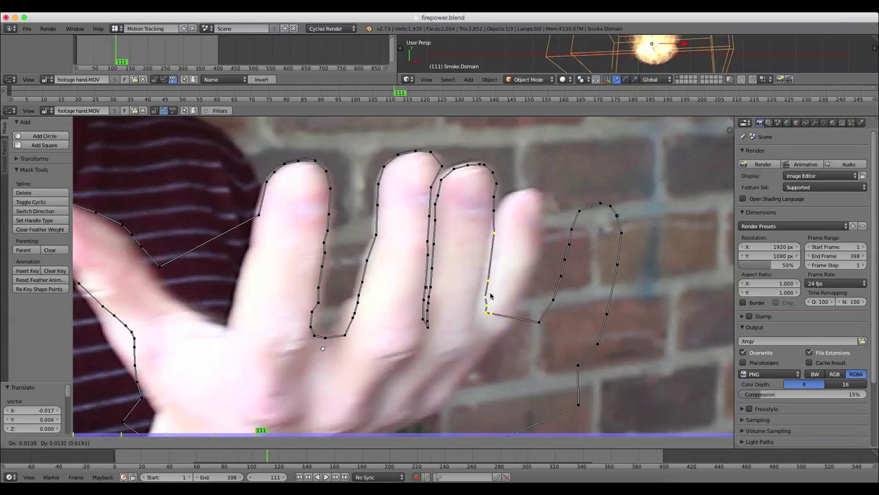
click(489, 295)
key(r)
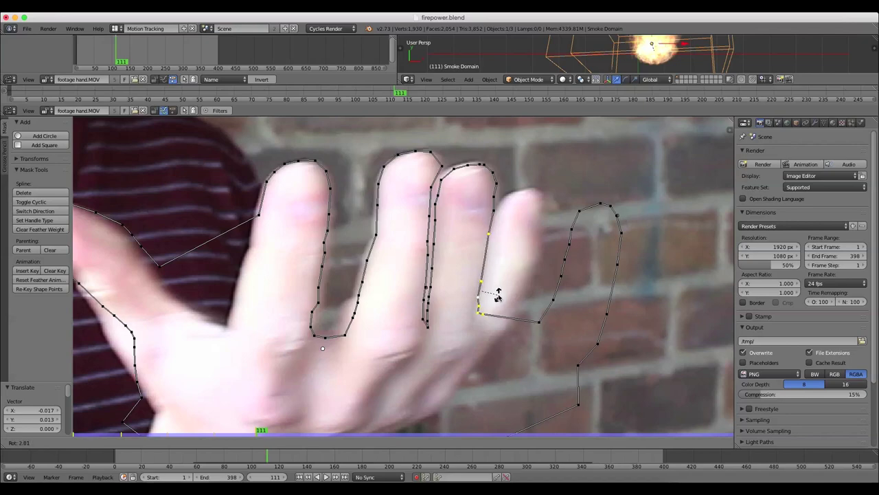
click(498, 296)
- Select only the little finger's mask points, move them onto the little finger and rotate them about -5.2°
key(a)
key(a)
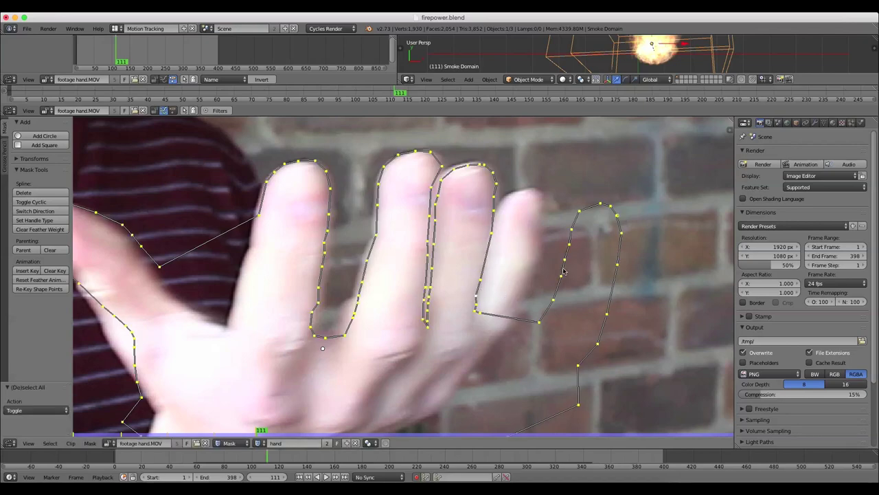
key(a)
key(c)
mouse_move(556, 300)
mouse_down()
mouse_move(595, 199)
mouse_move(608, 320)
mouse_move(553, 305)
mouse_up()
key(Escape)
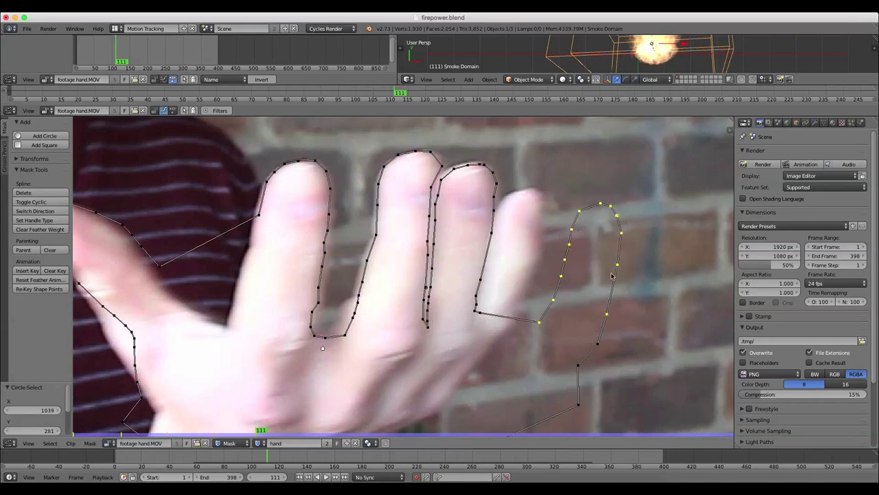
key(g)
click(557, 257)
key(r)
click(569, 247)
- Fine-tune the position and rotation of the little finger's mask points to fit the finger
key(g)
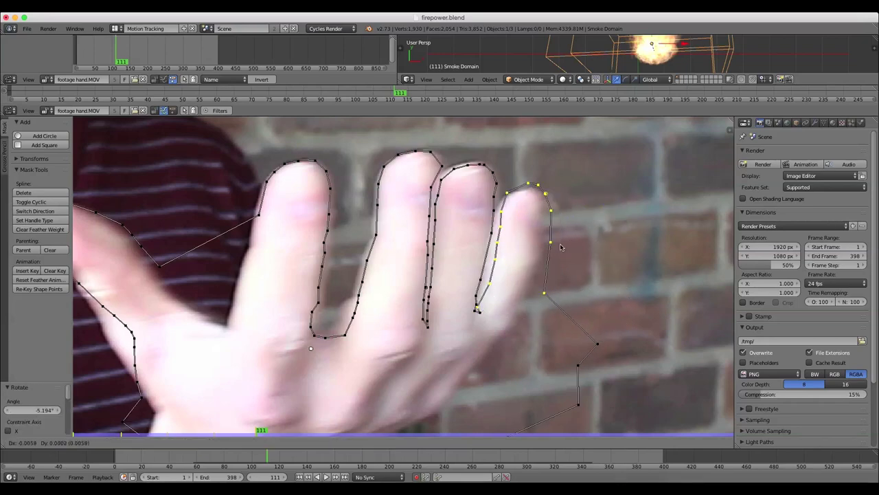
click(563, 247)
key(r)
click(586, 225)
key(g)
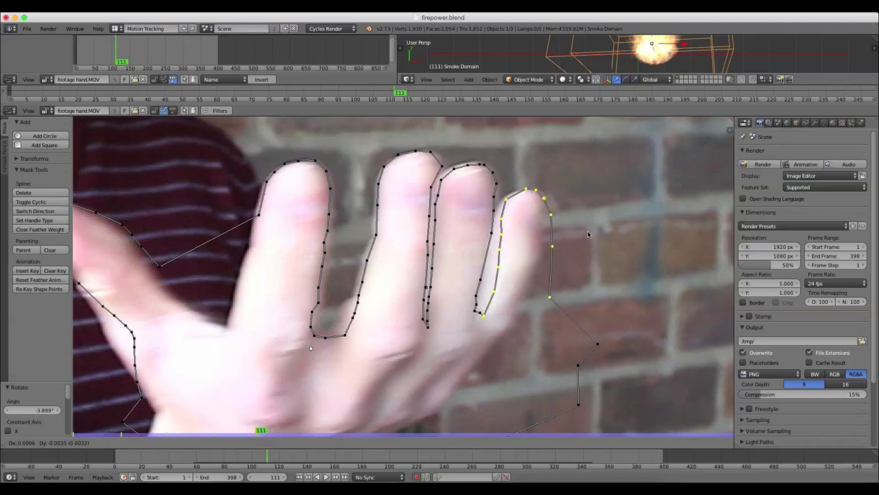
click(588, 231)
key(r)
click(589, 239)
key(g)
click(586, 237)
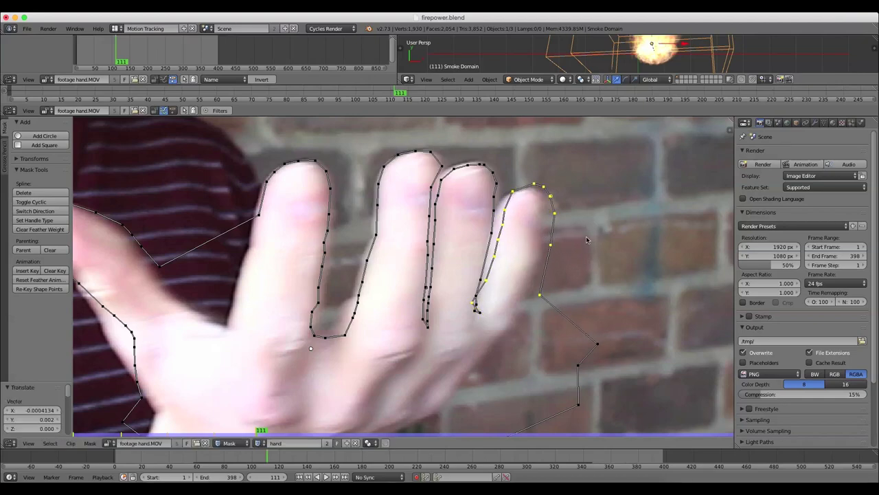
- Move the mask points at the base of the gap between the ring and little fingers onto the little finger's inner edge
scroll(586, 236, up, 2)
key(g)
click(529, 316)
right_click(525, 333)
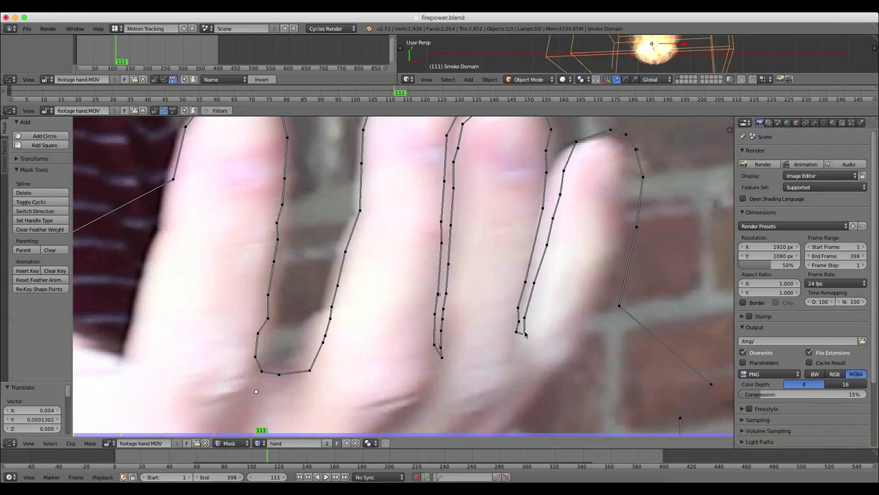
key(g)
click(521, 335)
right_click(537, 281)
key(g)
click(530, 279)
- Move the mask points along the upper inner edge of the little finger one by one onto its outline
middle_drag(562, 257, 522, 325)
right_click(512, 303)
key(g)
click(501, 299)
right_click(513, 287)
key(g)
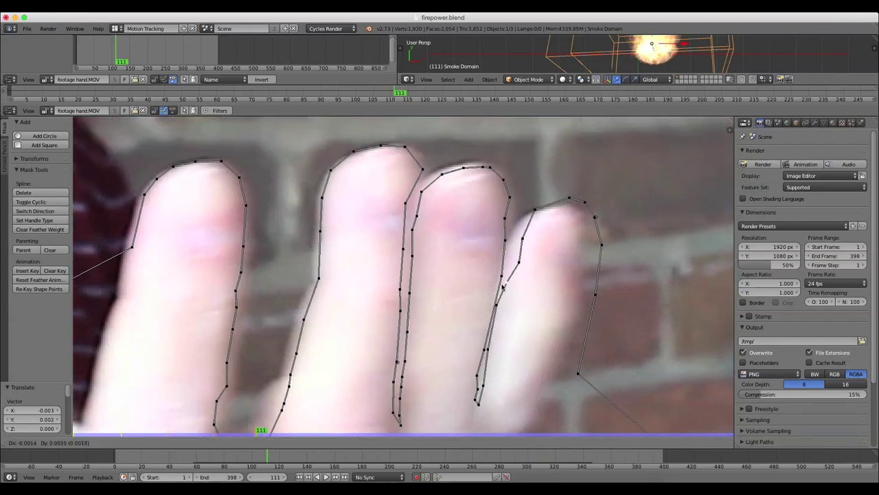
click(506, 281)
right_click(517, 259)
key(g)
click(526, 240)
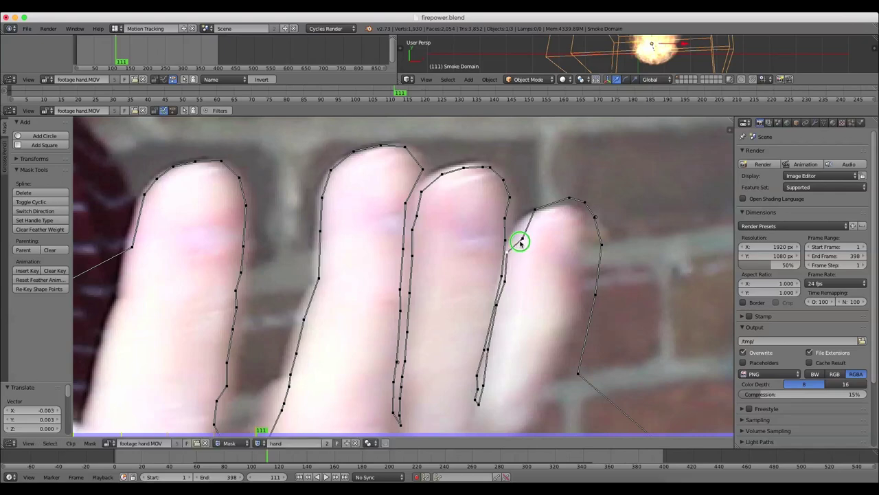
key(g)
click(511, 225)
- Move the mask points across the top of the little finger's tip down onto its outline
right_click(568, 198)
key(g)
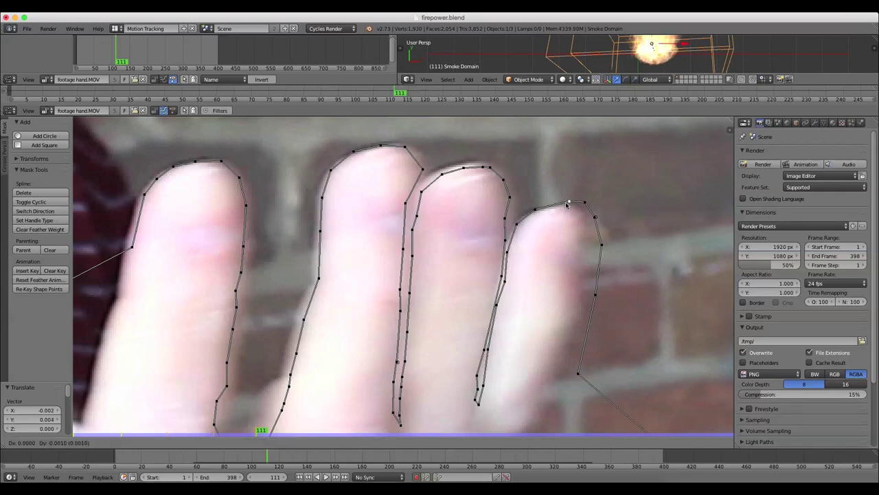
click(566, 206)
right_click(581, 203)
key(g)
click(579, 218)
- Move and rotate the mask point at the outer corner of the little finger's tip and scale its handle to about 0.236
key(g)
click(660, 232)
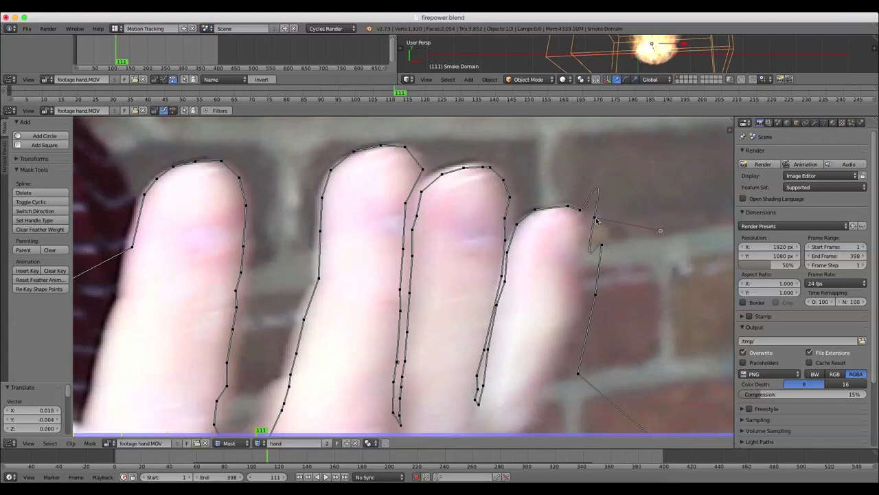
key(g)
click(606, 265)
key(r)
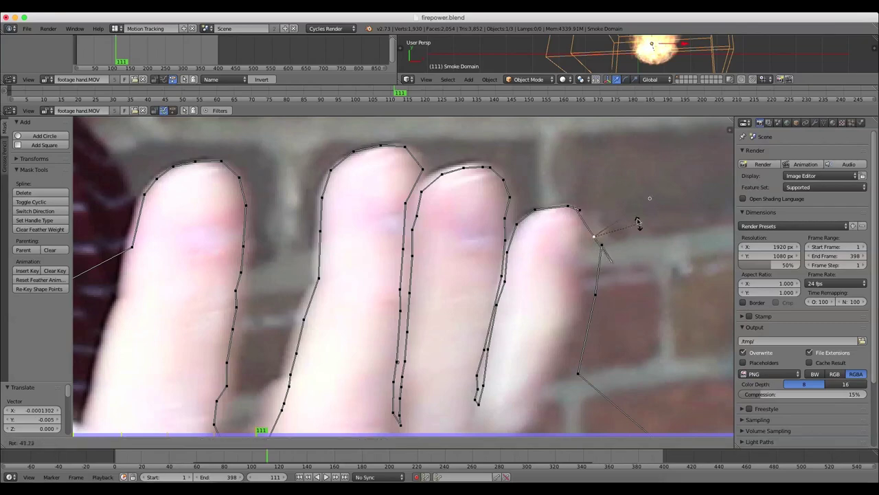
click(629, 284)
key(g)
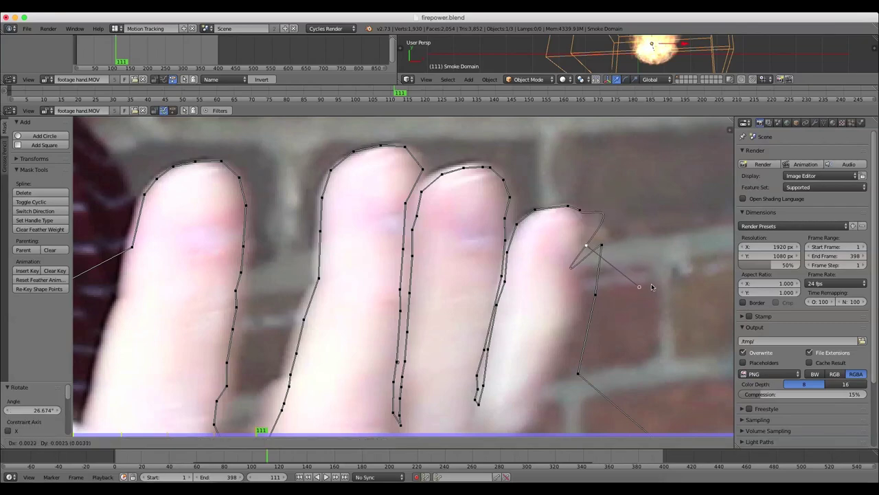
click(632, 299)
key(r)
click(639, 241)
key(s)
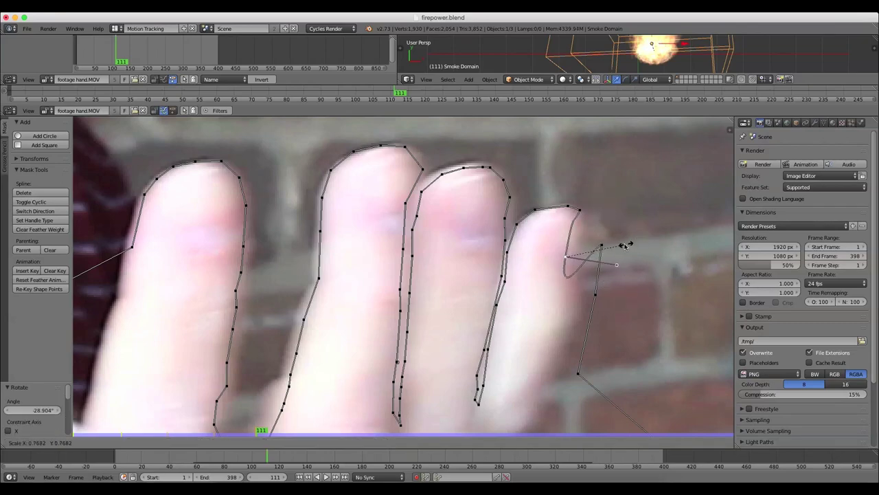
click(579, 244)
- Rotate the corner point by about -41.4° and 25.2°, and move it onto the outer edge of the little fingertip
key(r)
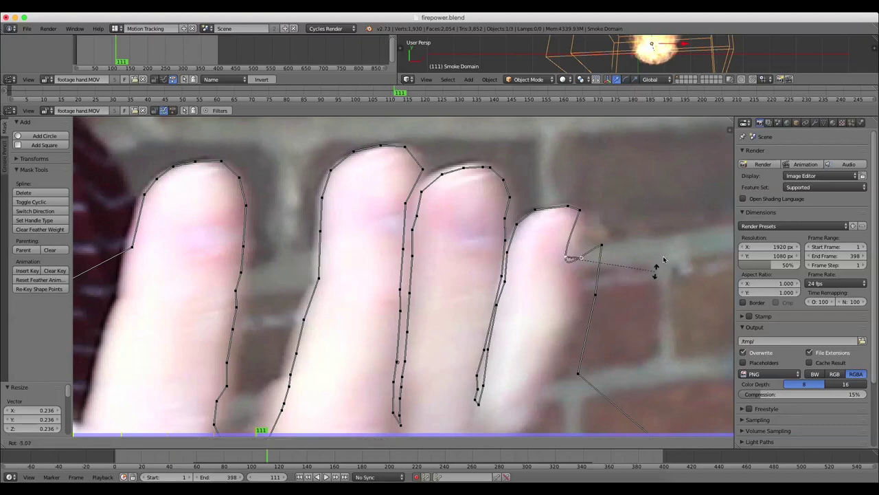
click(649, 215)
key(g)
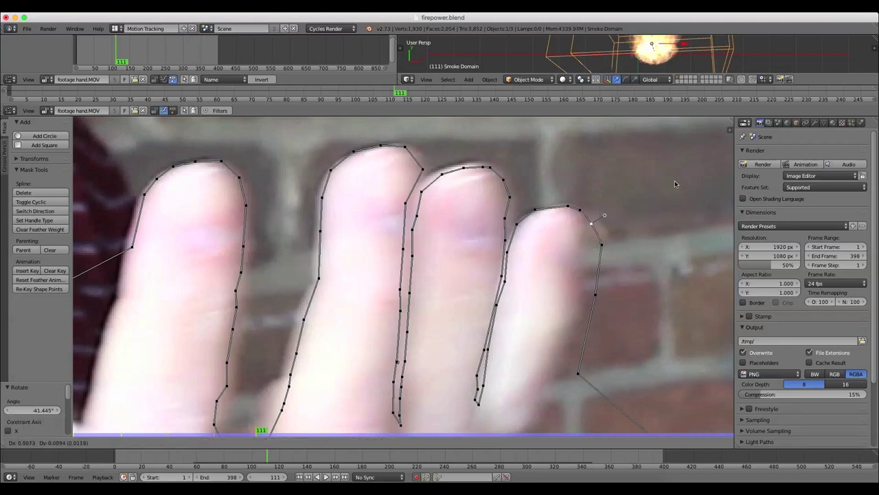
click(674, 180)
key(r)
click(674, 234)
key(g)
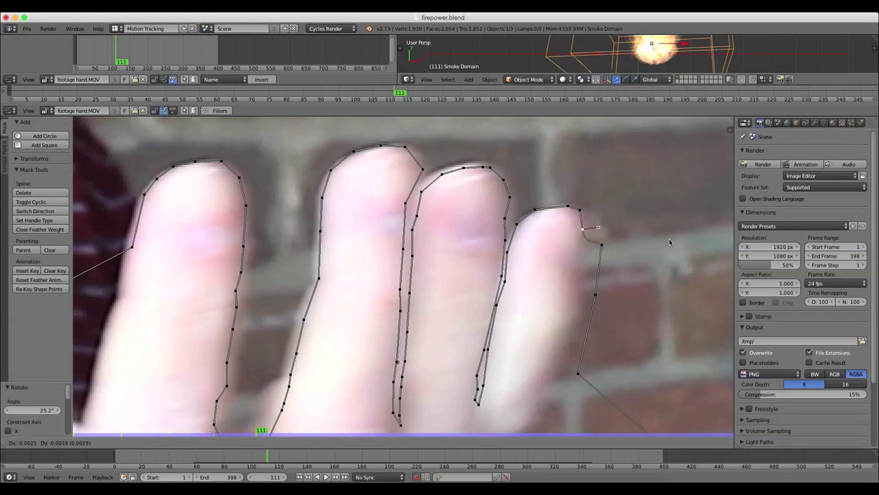
click(647, 247)
- Move the mask points down the outer side of the little finger one by one onto its edge
key(g)
click(581, 258)
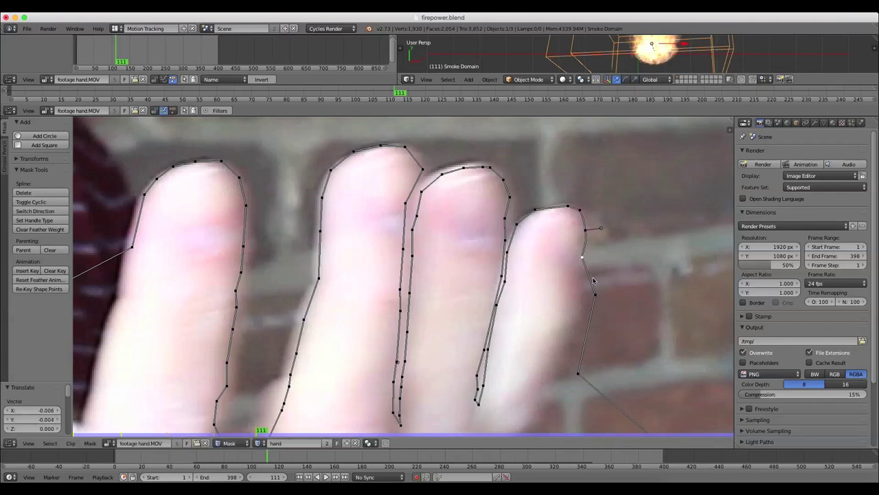
right_click(596, 296)
key(g)
click(579, 305)
middle_drag(603, 309, 583, 210)
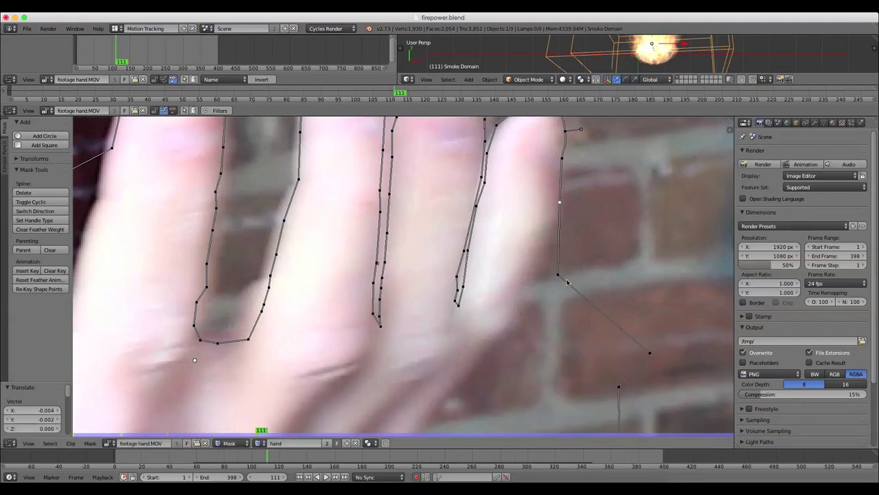
right_click(559, 277)
key(g)
click(540, 273)
- Move the stray mask points below the little finger onto the outer edge of the palm
scroll(582, 289, down, 4)
middle_drag(582, 289, 587, 254)
scroll(557, 276, up, 2)
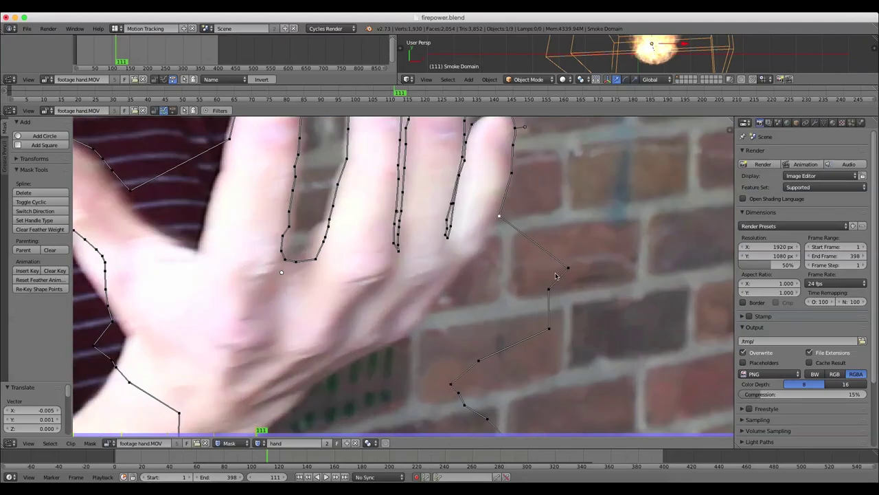
right_click(570, 269)
key(g)
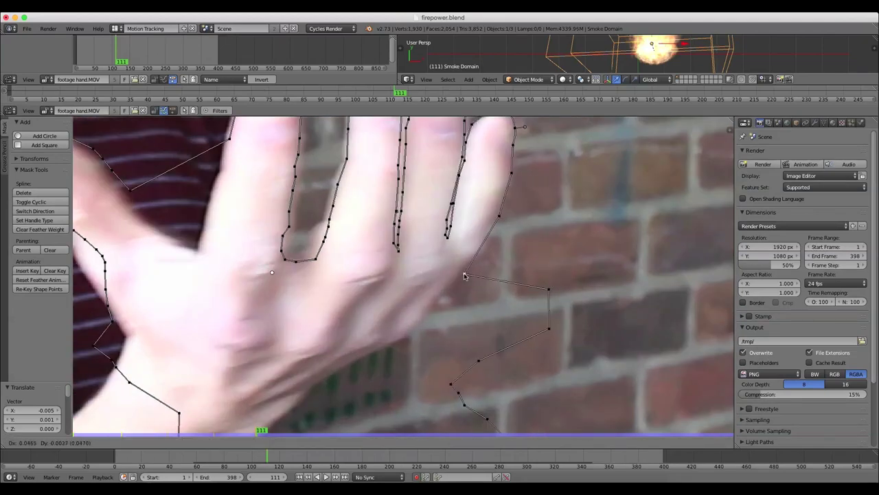
click(462, 275)
right_click(548, 290)
key(g)
click(422, 317)
right_click(543, 334)
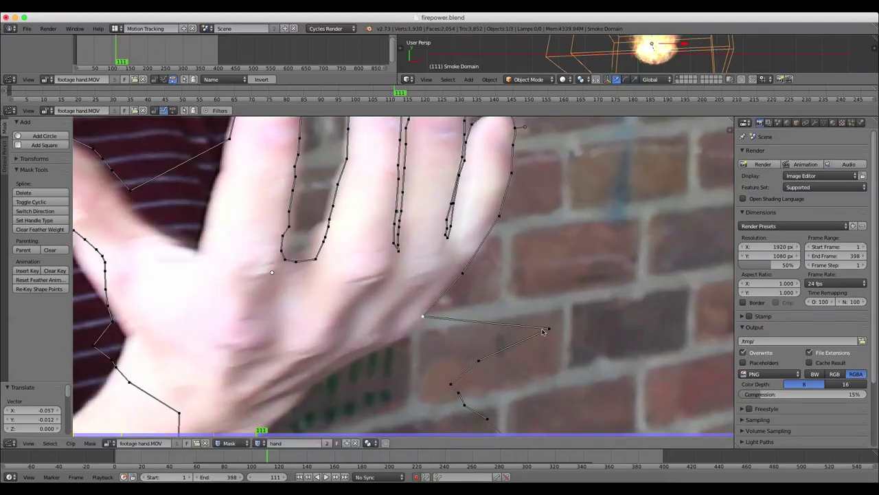
key(g)
click(377, 356)
- Select the mask points around the wrist and thumb base with Circle Select and move them down by about 0.033
scroll(385, 354, down, 4)
middle_drag(453, 304, 503, 259)
scroll(302, 210, up, 2)
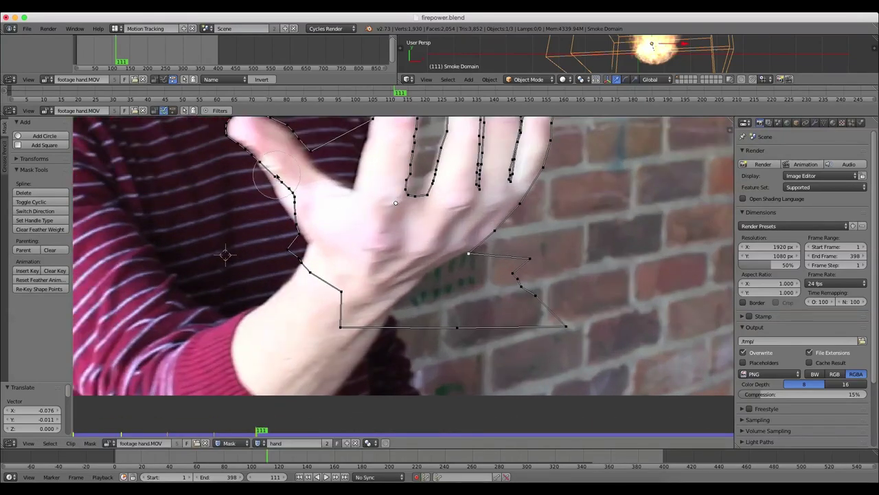
mouse_move(275, 177)
mouse_down()
mouse_move(304, 218)
mouse_move(336, 318)
mouse_move(504, 326)
mouse_move(534, 281)
mouse_move(568, 298)
mouse_up()
right_click(567, 298)
key(g)
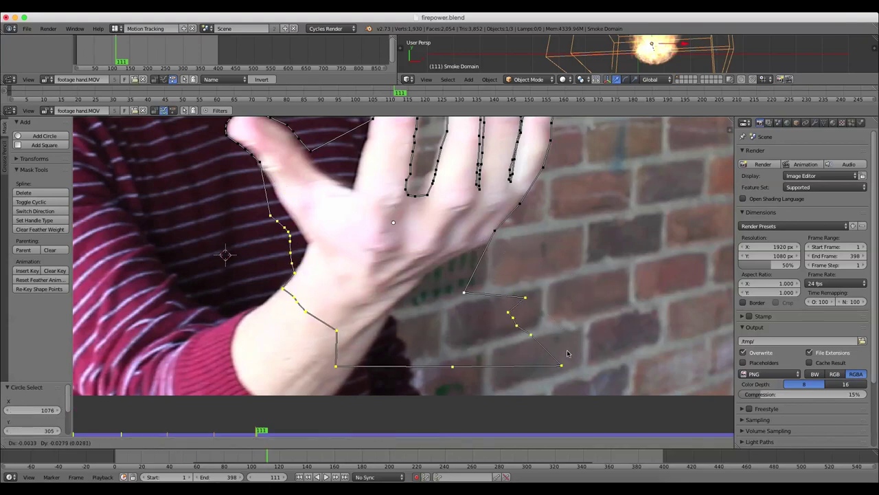
click(570, 356)
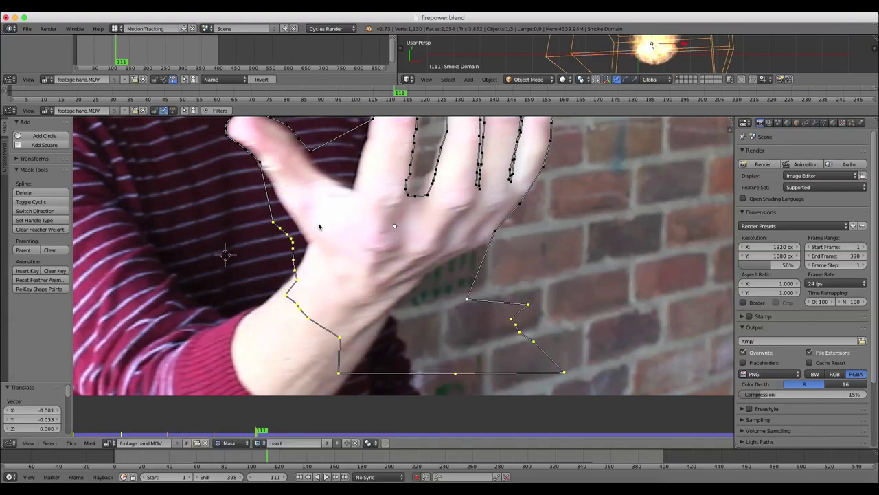
- Move the mask points below the thumb onto its outer edge
right_drag(275, 220, 281, 193)
right_drag(280, 229, 304, 232)
scroll(422, 213, down, 4)
middle_drag(422, 215, 423, 223)
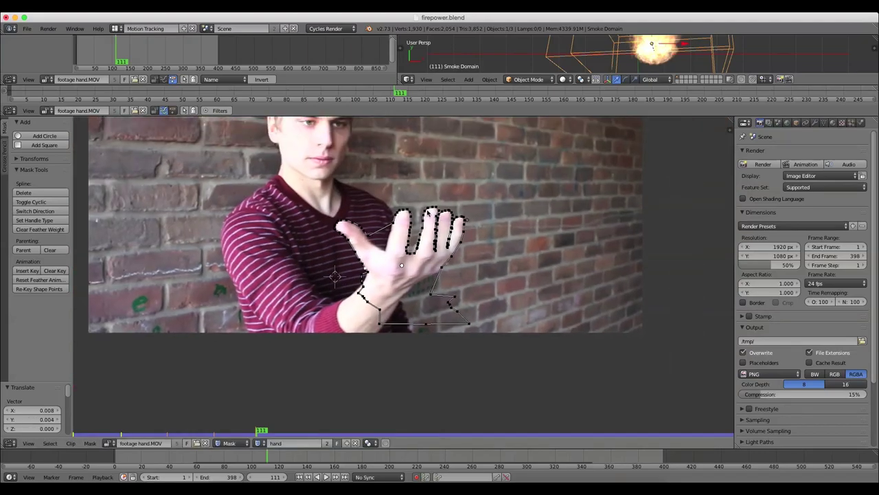
- Move the mask points at the thumb's base and along its inner edge onto the thumb's outline
scroll(420, 208, up, 3)
right_drag(385, 172, 372, 195)
right_drag(366, 234, 340, 224)
key(c)
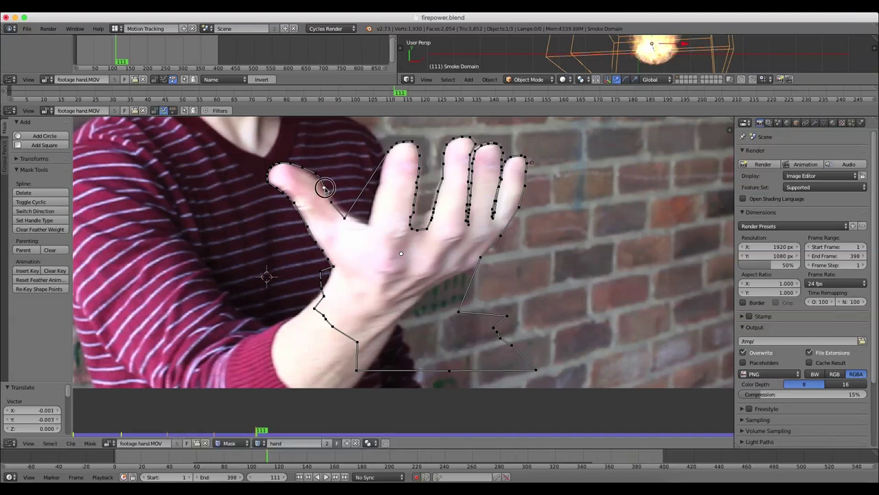
key(g)
click(321, 180)
right_click(316, 172)
key(g)
click(313, 173)
- Move mask points from the index fingertip down to the thumb gap and the finger's thumb-side edge, and adjust the tip point
right_drag(389, 152, 364, 229)
scroll(364, 229, up, 4)
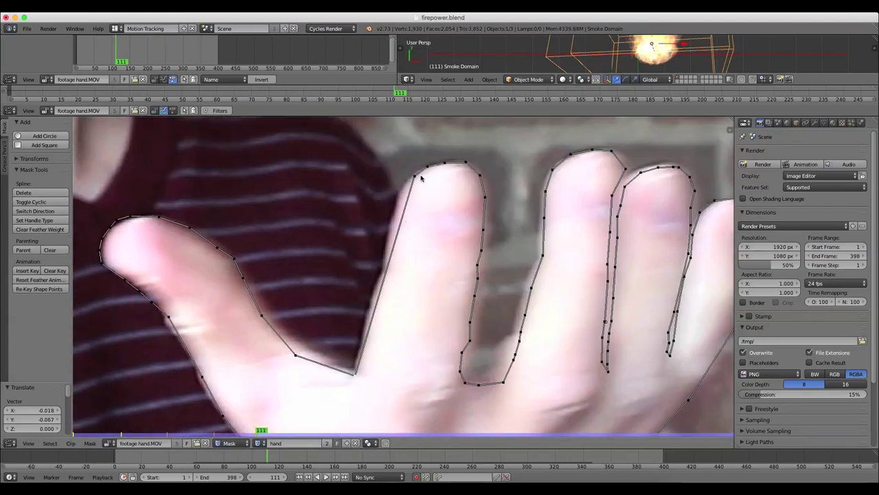
right_drag(417, 177, 386, 277)
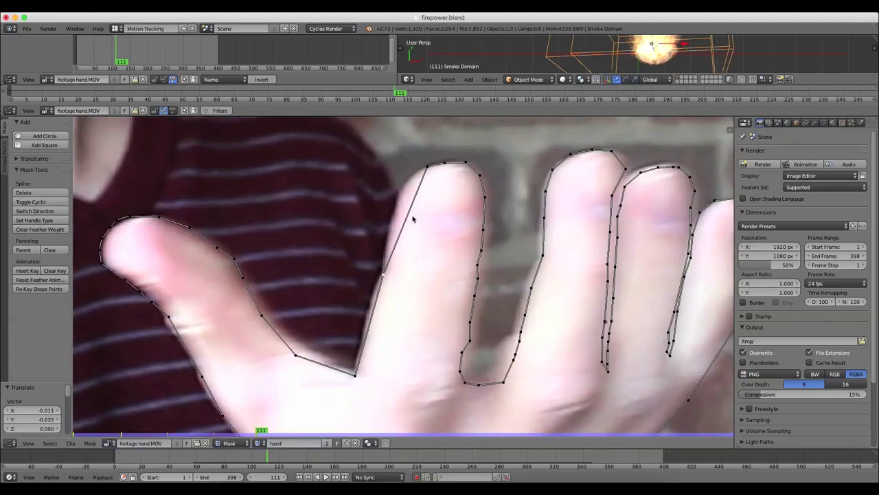
mouse_move(426, 167)
right_down()
mouse_move(404, 192)
mouse_move(437, 167)
mouse_move(429, 167)
right_up()
- Go to frame 116 and move the whole mask onto the hand
scroll(427, 226, down, 6)
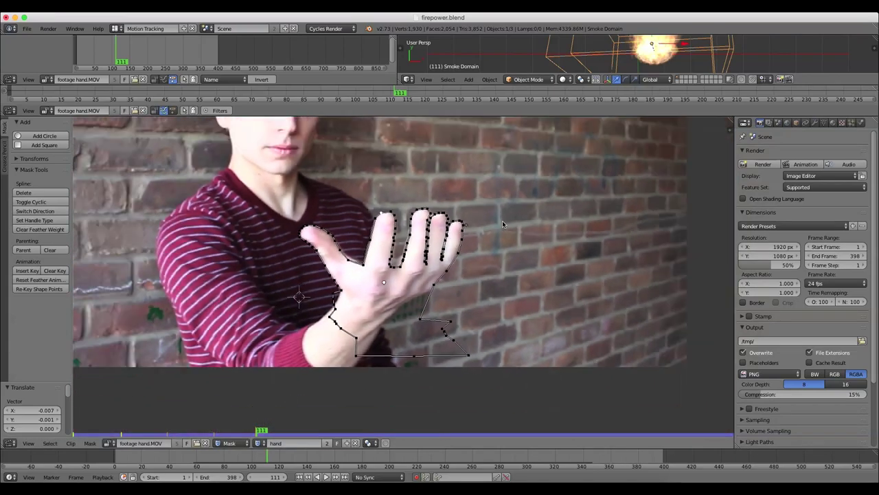
scroll(454, 277, down, 2)
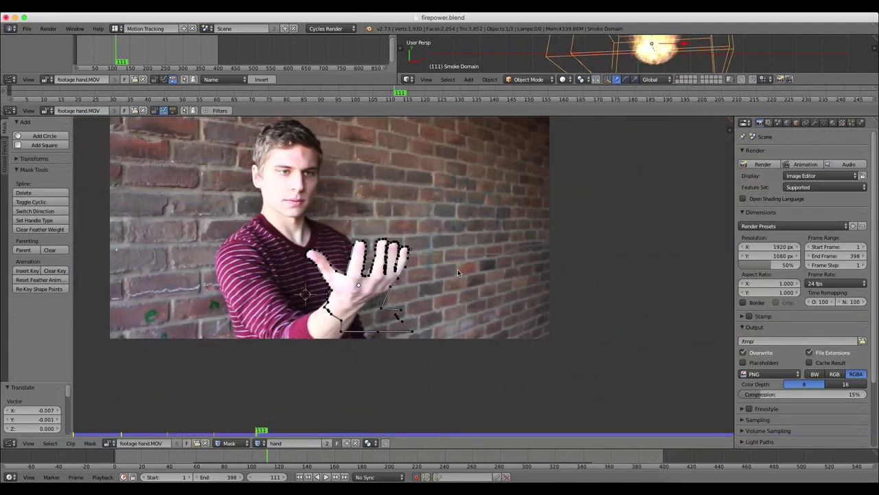
middle_drag(348, 247, 415, 254)
mouse_move(259, 456)
mouse_down()
mouse_move(215, 468)
mouse_move(267, 468)
mouse_up()
scroll(435, 268, up, 1)
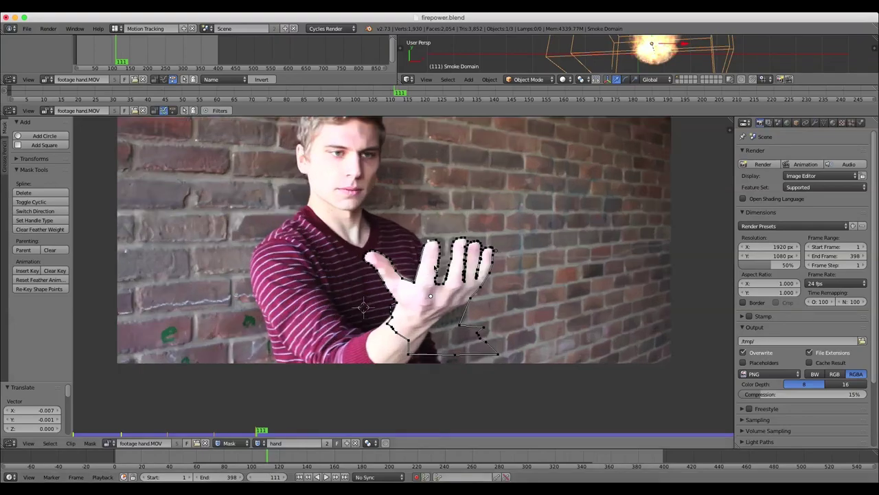
scroll(534, 329, up, 1)
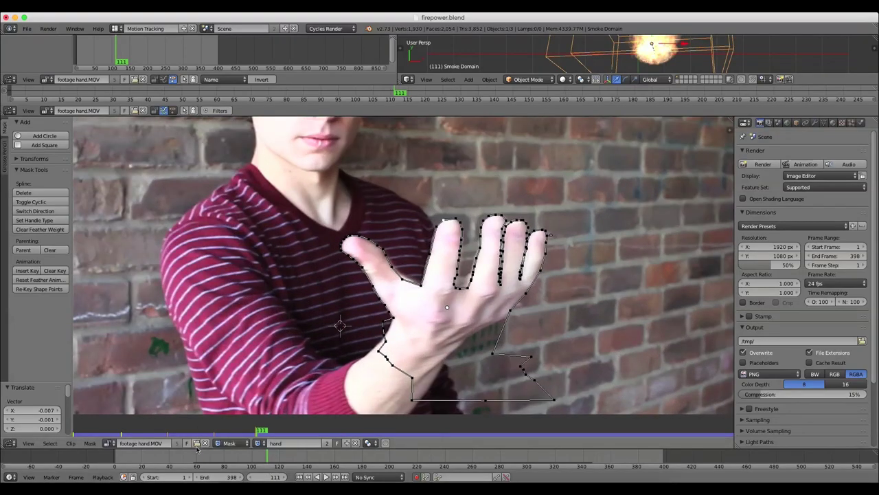
drag(239, 459, 274, 455)
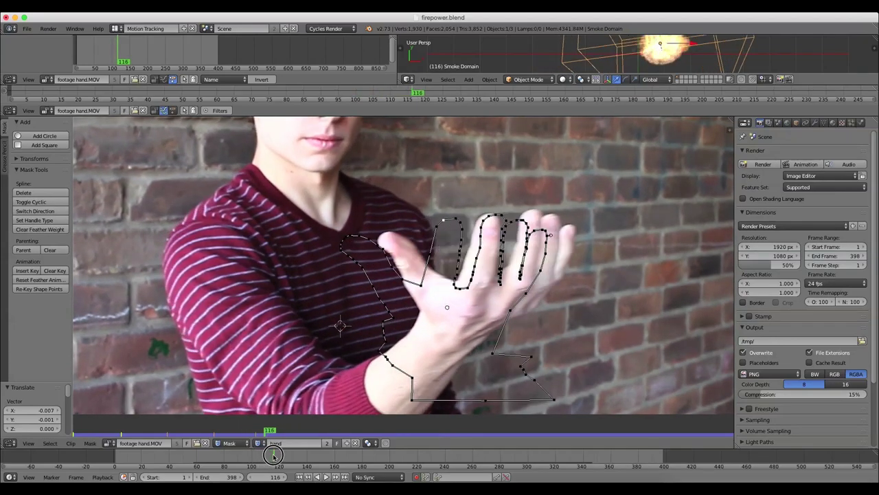
key(a)
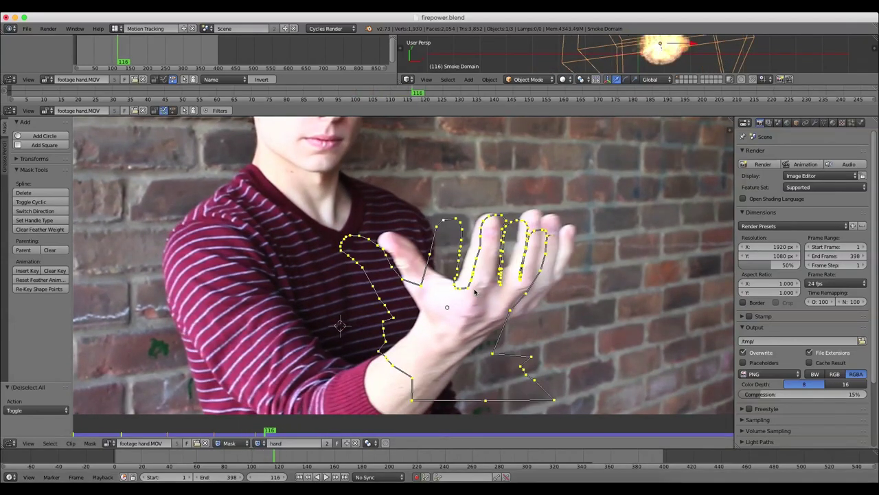
key(g)
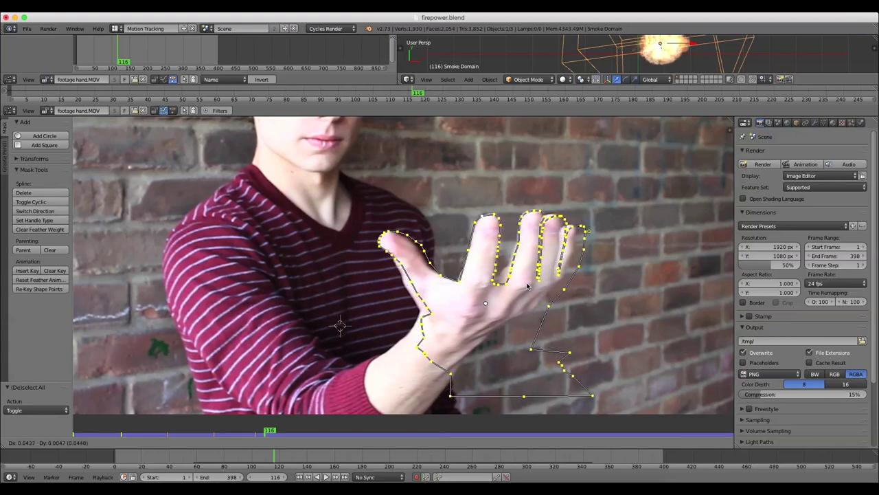
click(526, 284)
- Select only the mask points along the thumb's inner edge and move them onto the thumb's outline at frame 116
scroll(445, 248, up, 2)
key(a)
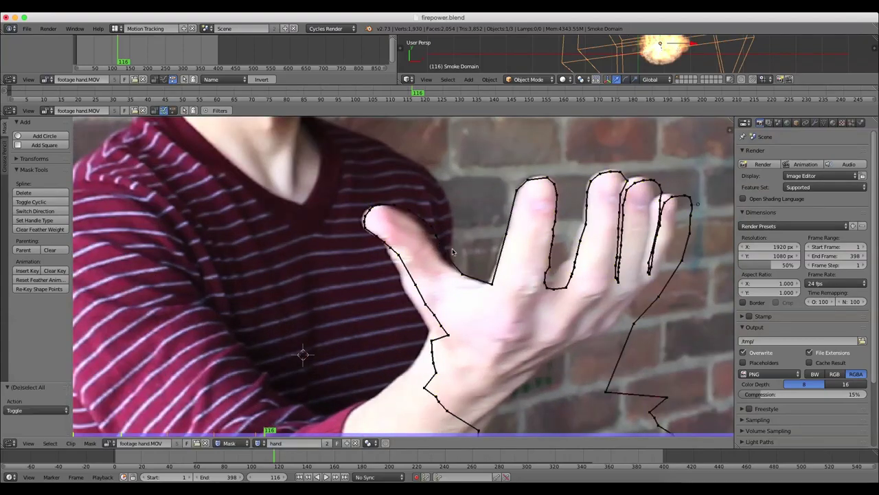
key(a)
key(c)
key(Escape)
key(a)
key(c)
drag(421, 219, 454, 250)
key(Escape)
key(g)
click(450, 254)
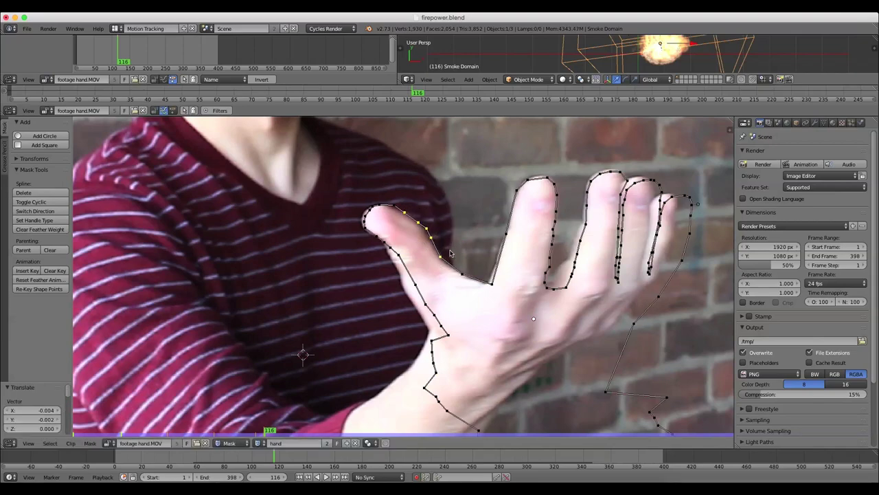
- Go to frame 88 and move the whole mask by about -0.003 in X and 0.005 in Y to fit the hand
click(235, 459)
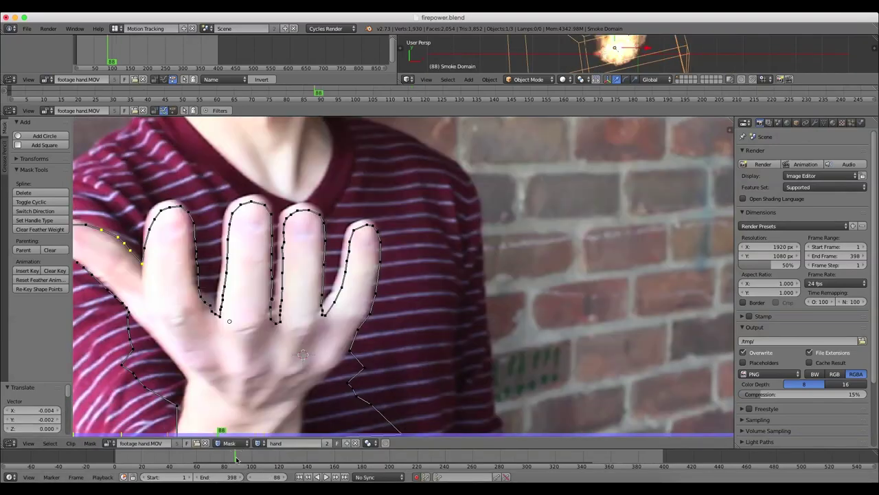
scroll(302, 342, down, 2)
key(a)
key(a)
middle_drag(371, 299, 488, 300)
key(g)
click(489, 294)
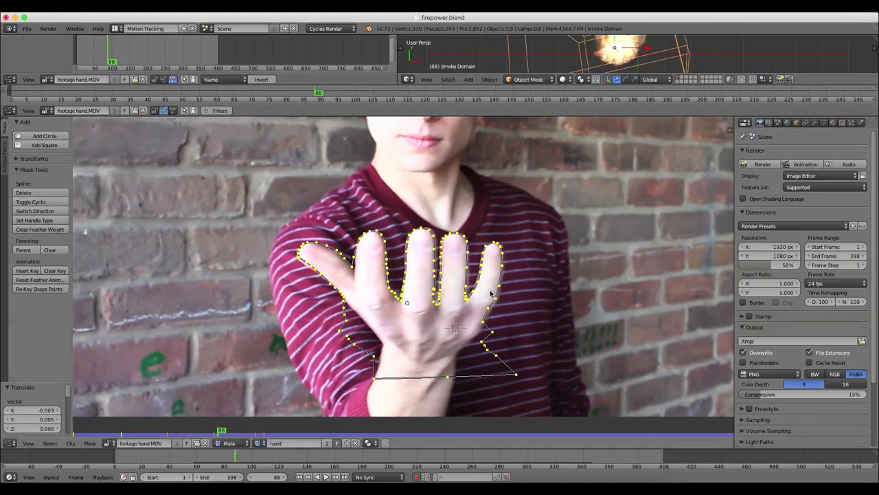
- Move the mask points at the thumb's tip and between the thumb and index finger onto the hand's outline at frame 88
scroll(445, 272, up, 1)
scroll(445, 272, up, 2)
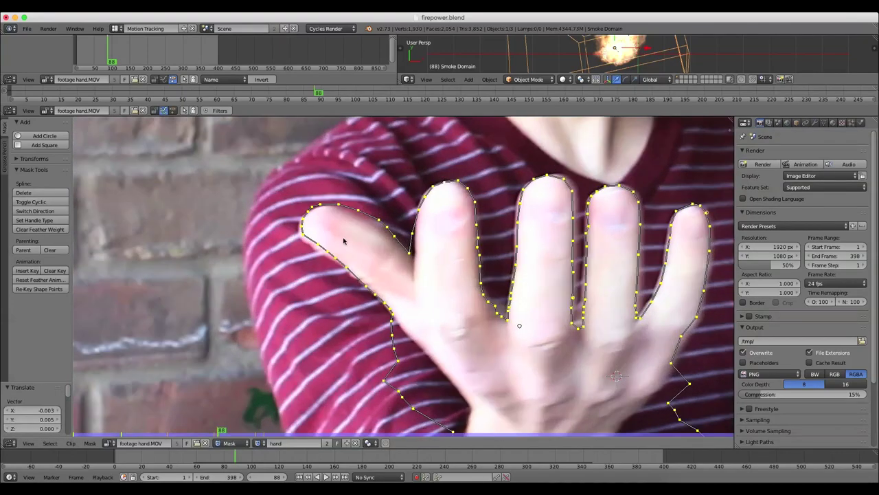
right_drag(320, 245, 300, 235)
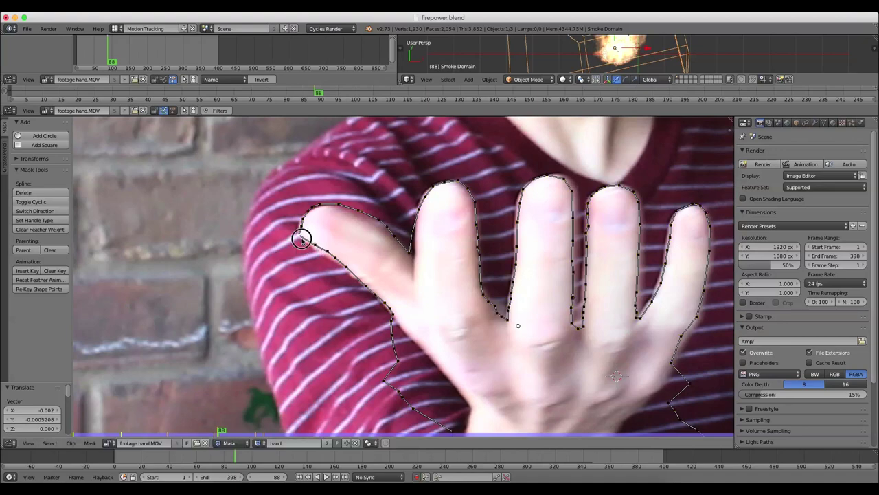
right_drag(411, 253, 425, 193)
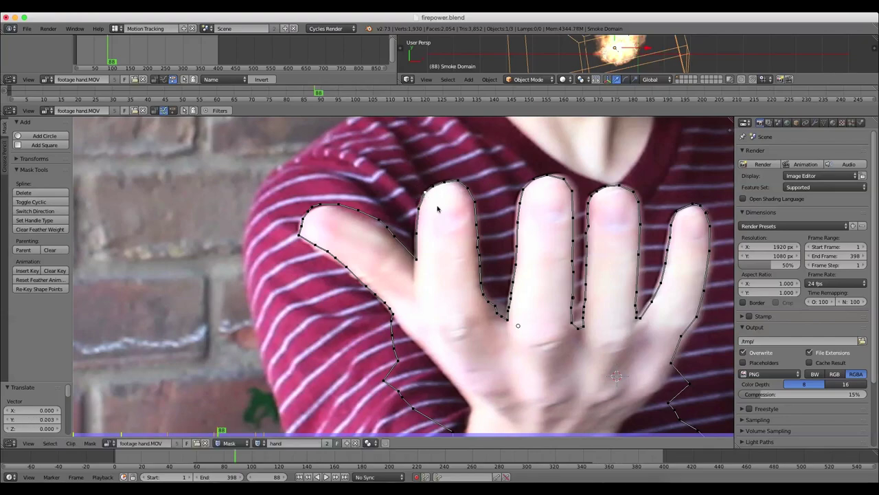
scroll(498, 324, down, 2)
middle_drag(498, 324, 450, 313)
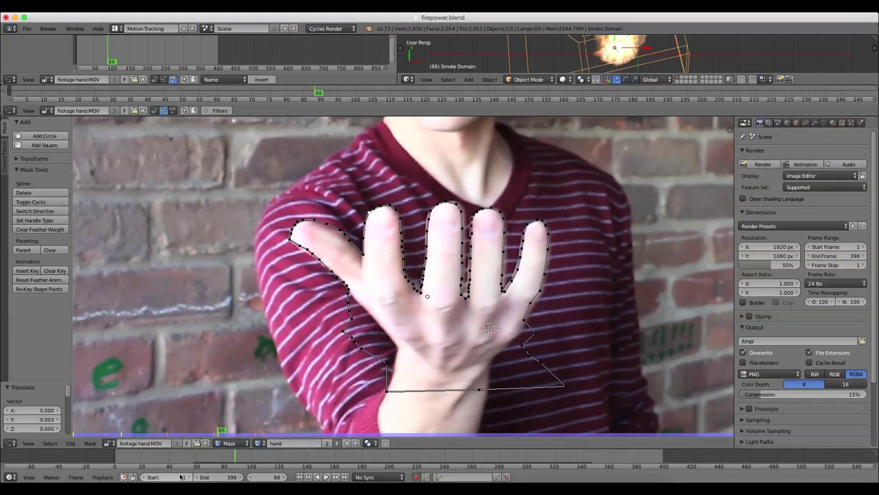
- Go to frame 111 and check how the whole mask fits around the hand in the footage
drag(243, 456, 268, 455)
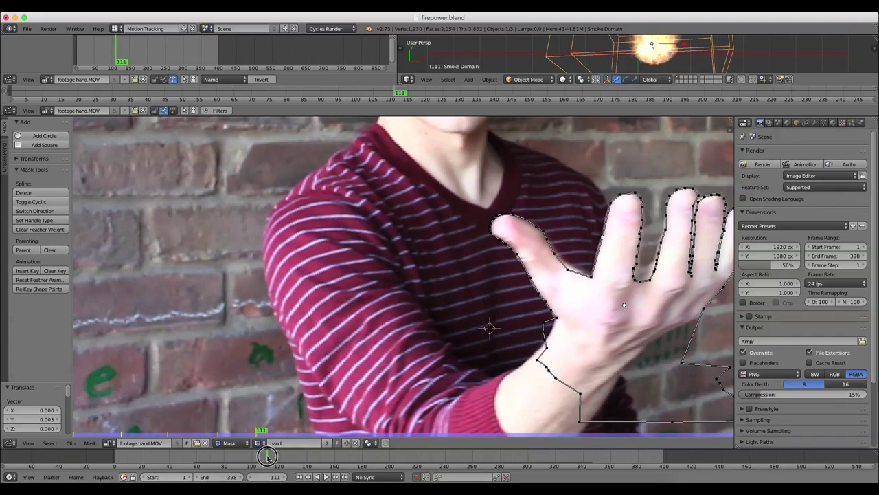
scroll(259, 297, down, 3)
scroll(260, 298, down, 3)
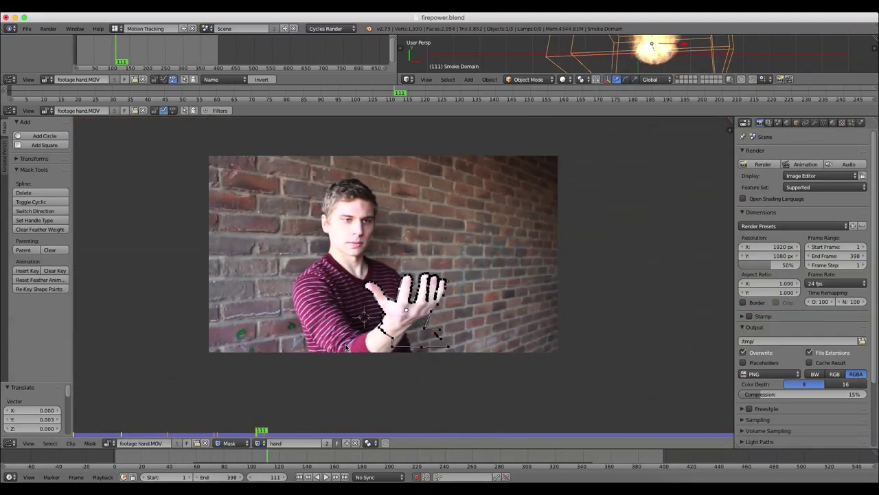
scroll(441, 248, up, 4)
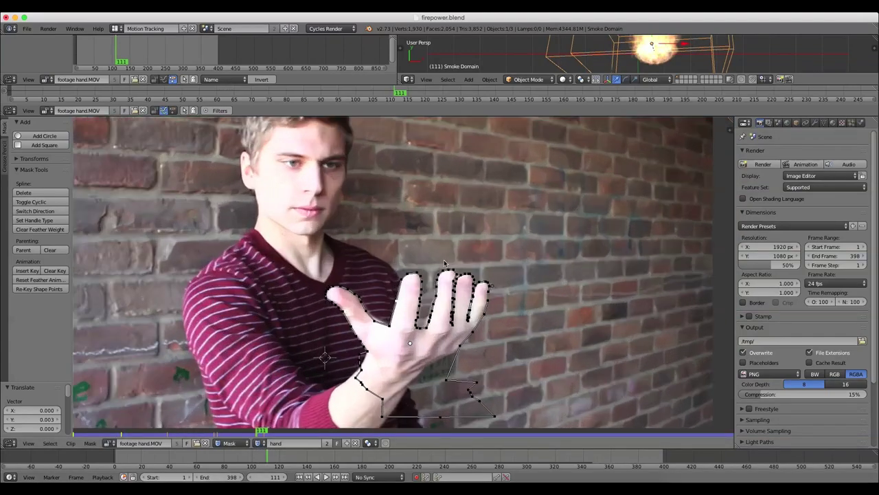
- Switch to the Default screen layout and show the 3D view in place of the old render result
click(115, 29)
click(141, 71)
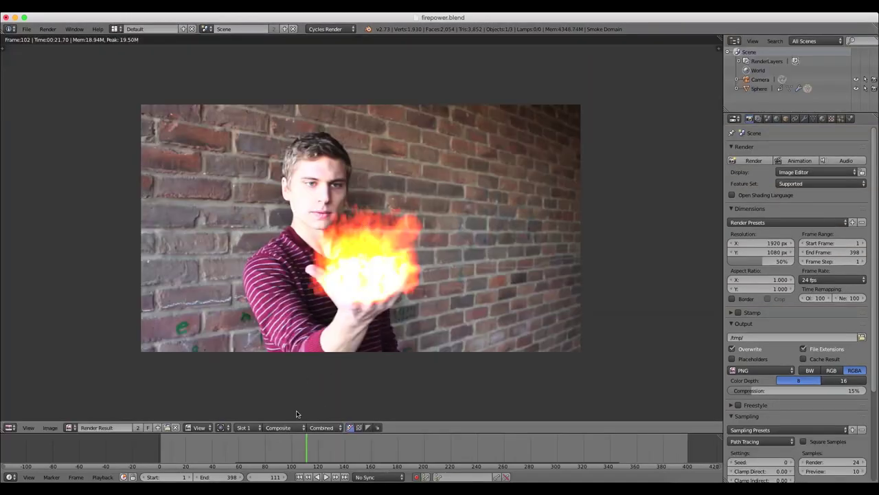
key(shift+F5)
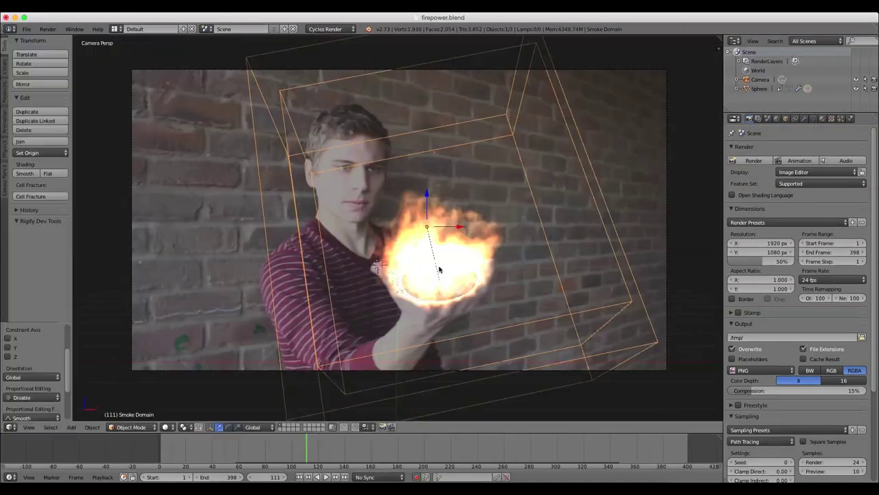
- Play part of the fire animation over the footage and set the current frame back to 111
click(221, 449)
click(326, 477)
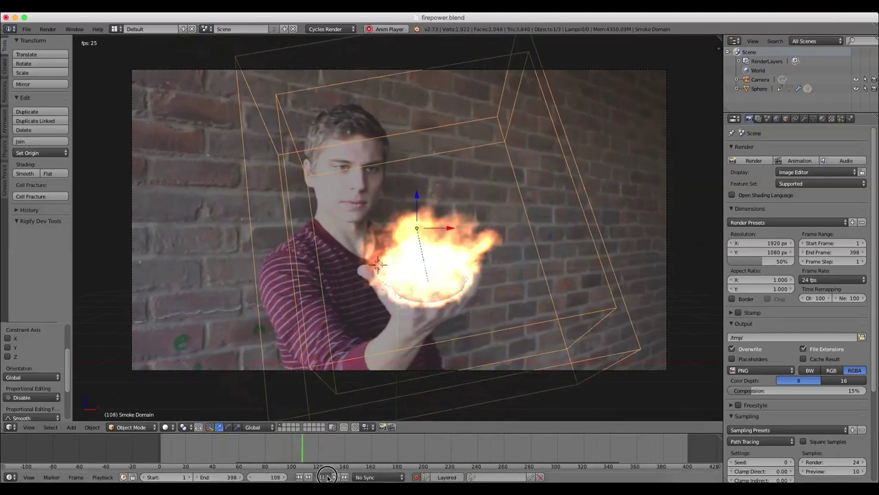
click(327, 476)
click(327, 476)
click(327, 477)
click(313, 447)
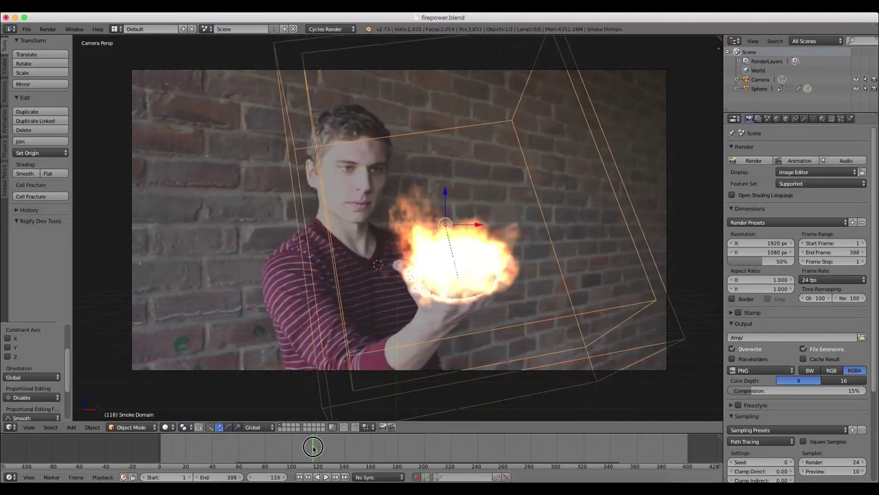
drag(313, 447, 306, 450)
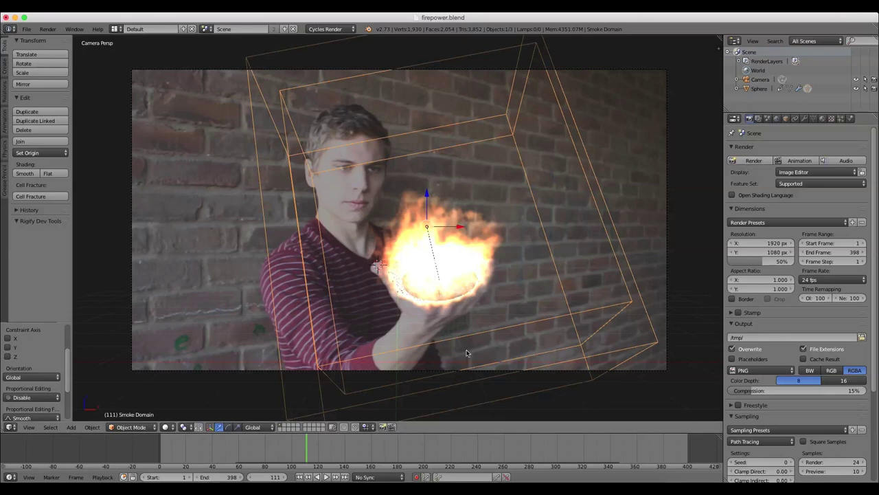
- Render the image at frame 111 and return to the 3D view
click(417, 478)
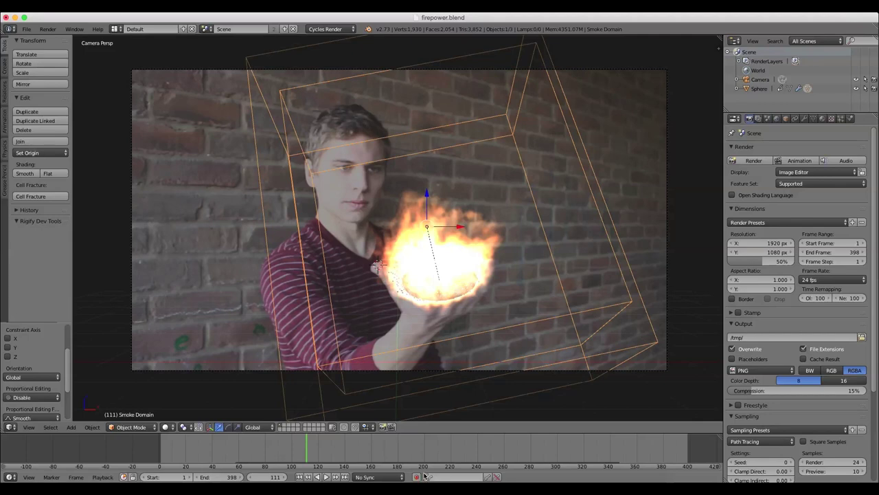
click(752, 161)
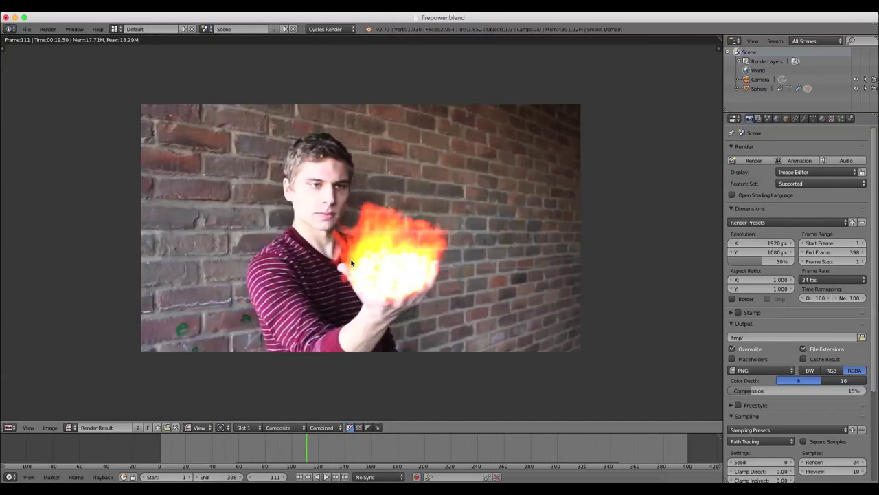
key(Escape)
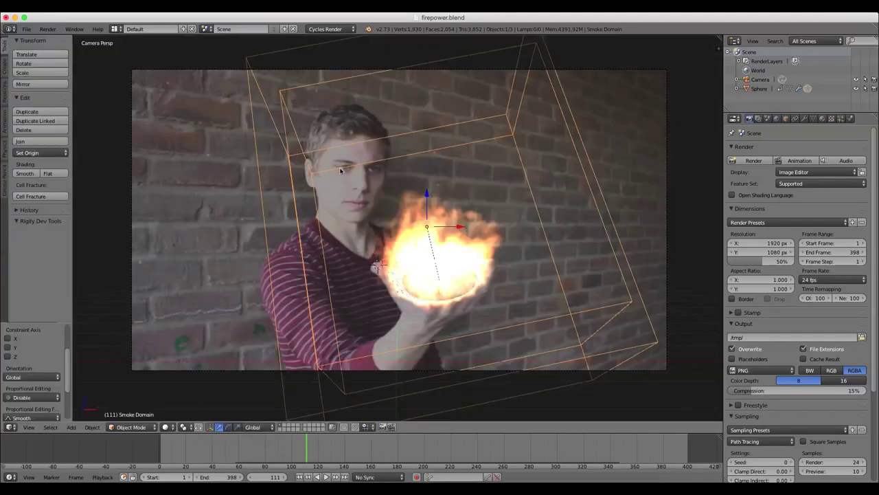
- Switch to the Compositing screen layout and turn the material node editor into a timeline
click(115, 28)
click(151, 62)
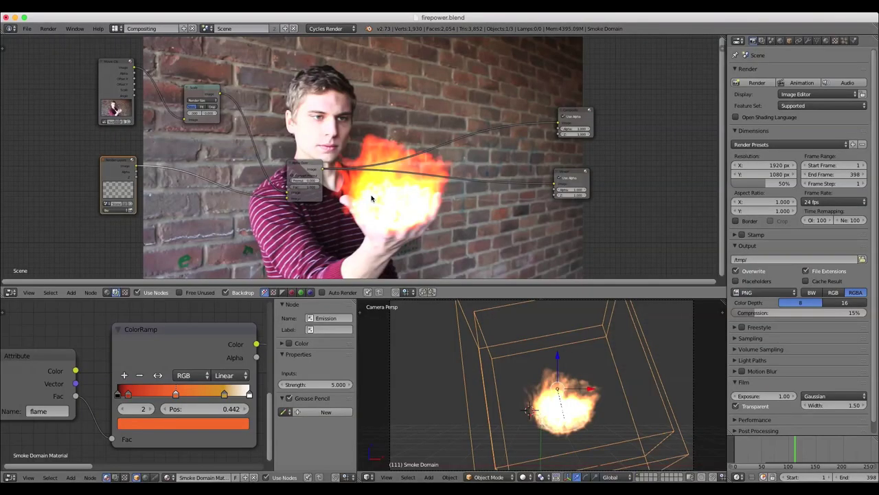
click(11, 477)
click(27, 451)
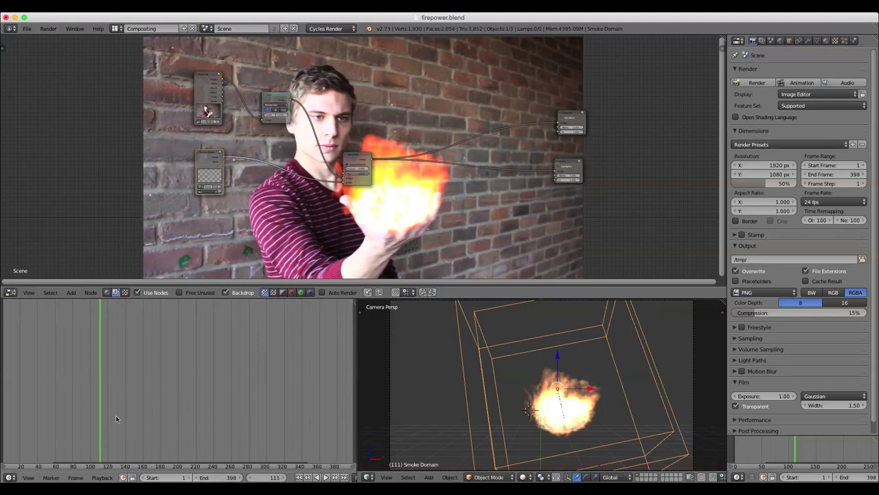
scroll(385, 172, up, 1)
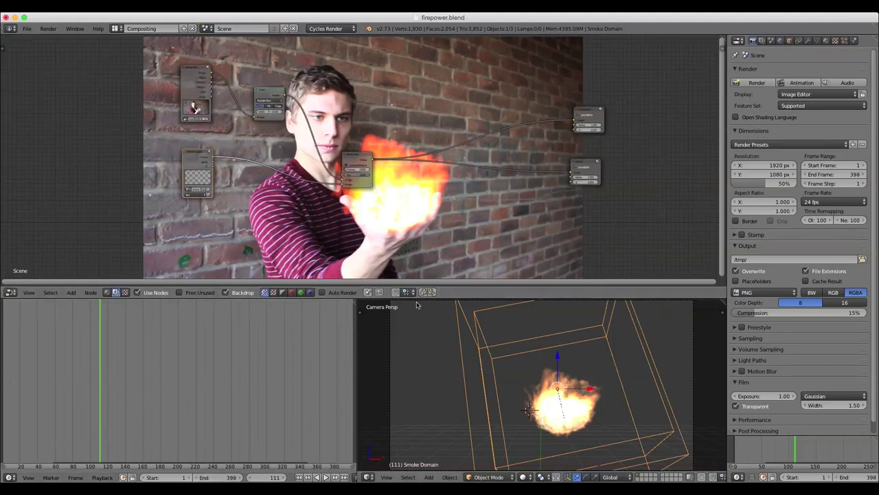
drag(466, 287, 469, 302)
- Add a Mask input node below the Render Layers node and assign the hand mask to it
scroll(291, 242, up, 3)
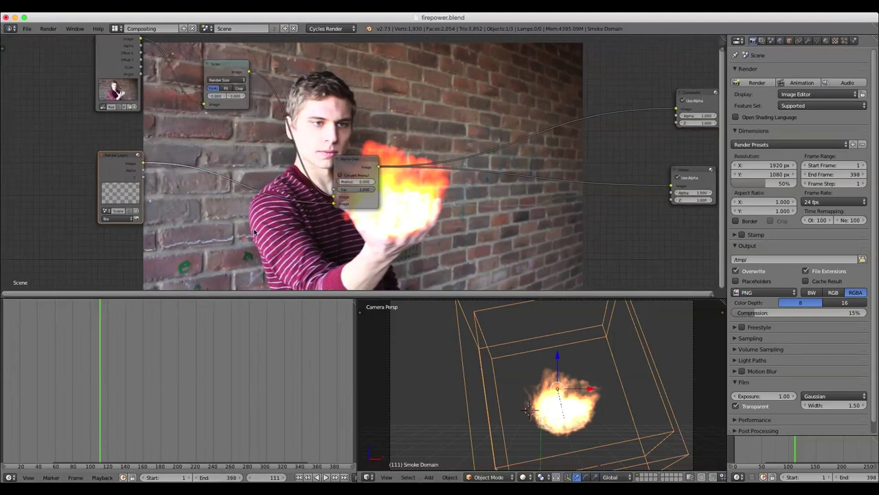
scroll(274, 185, down, 2)
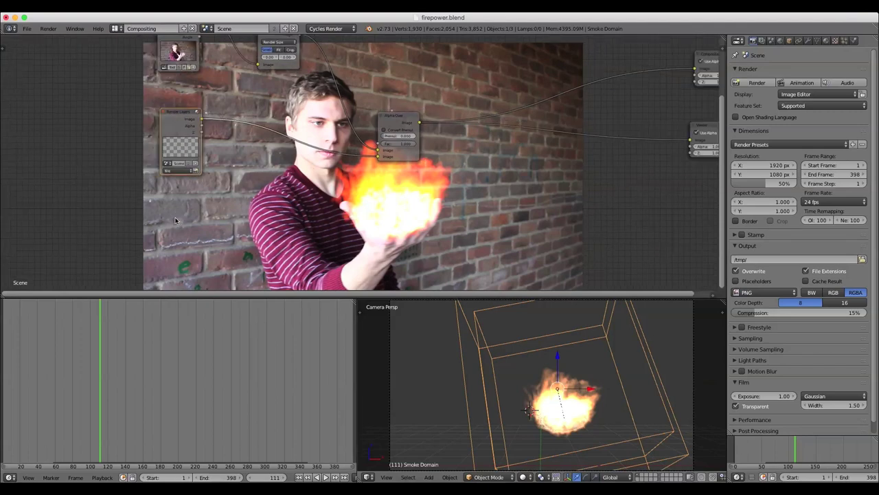
key(shift+a)
mouse_move(175, 275)
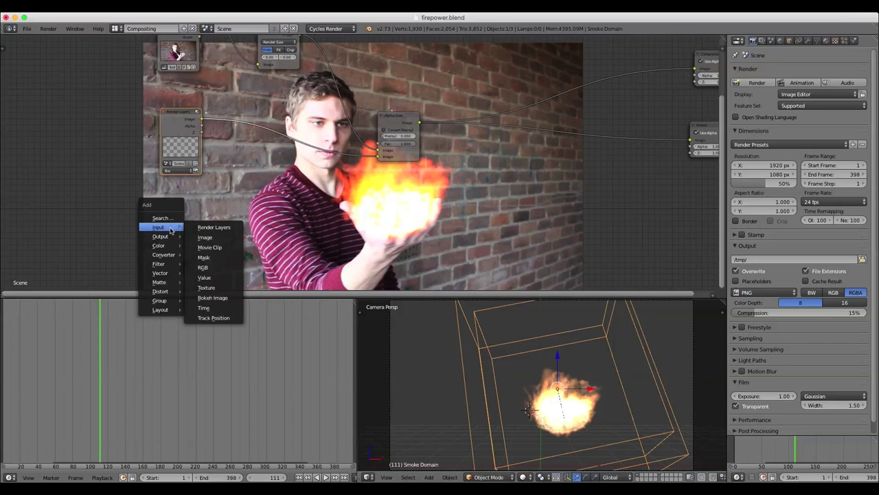
click(204, 257)
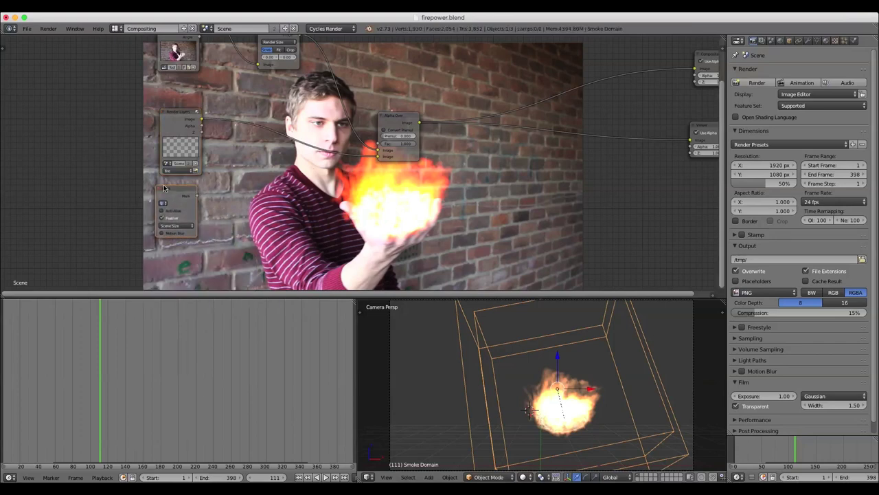
click(164, 187)
scroll(148, 213, up, 3)
click(177, 206)
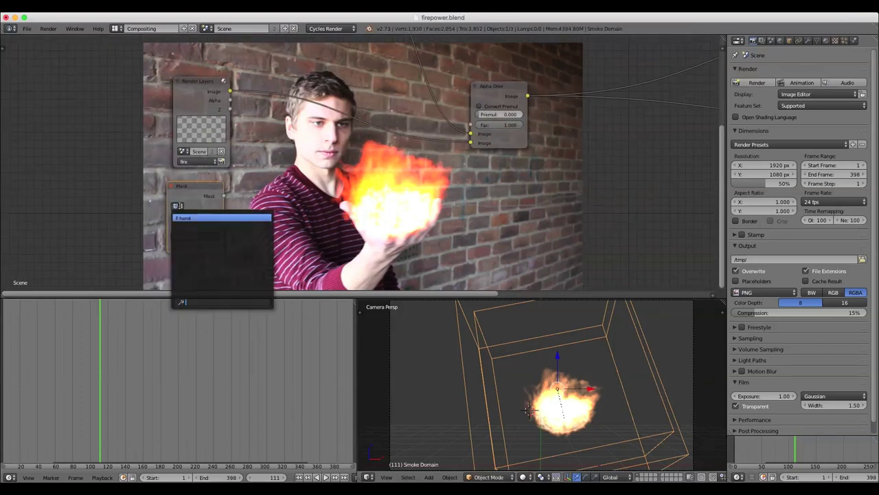
click(194, 217)
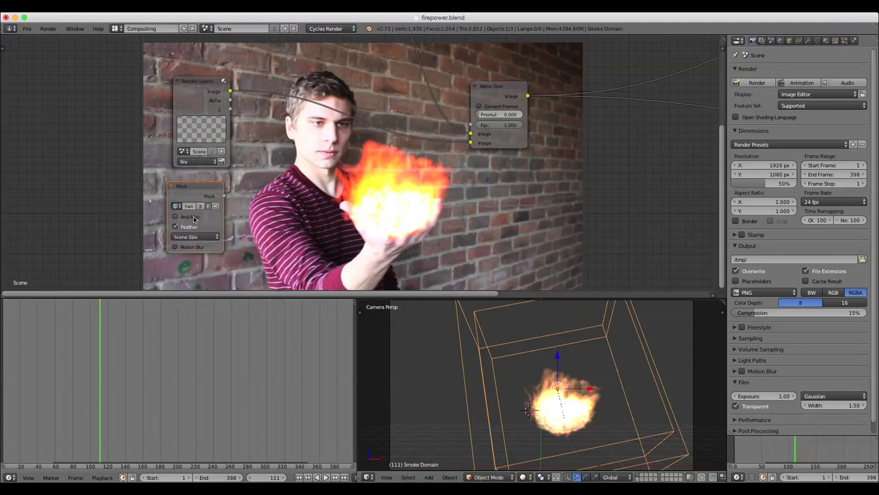
- Connect the Mask node's output to the Fac input of the Alpha Over node
scroll(302, 219, down, 4)
middle_drag(442, 228, 409, 268)
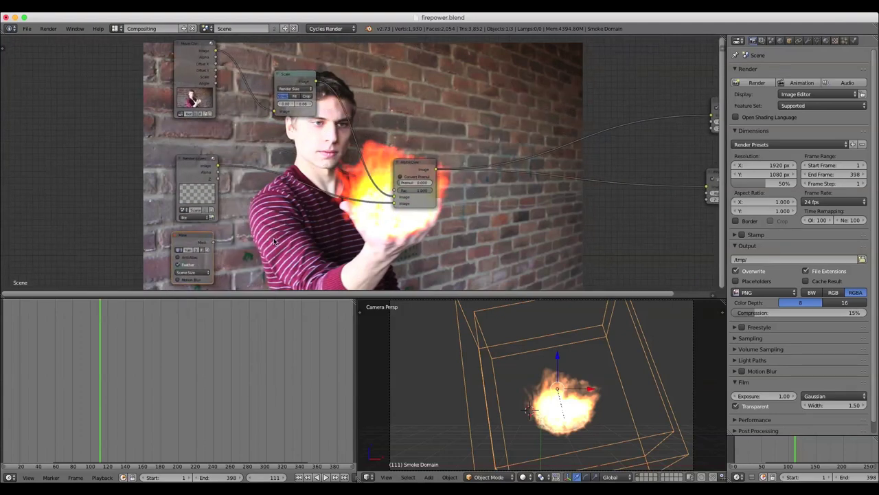
drag(213, 243, 395, 191)
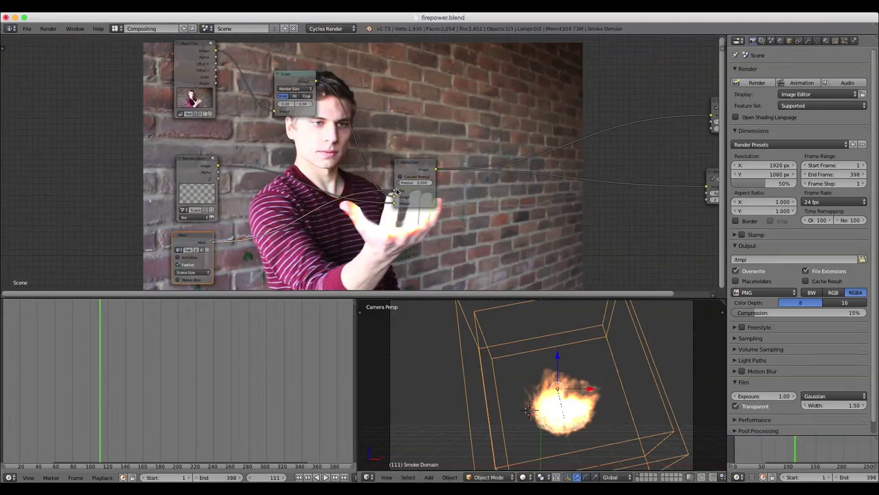
- Insert an Invert node on the link between the Mask node and Alpha Over's Fac input, beside the Mask node
scroll(464, 219, up, 2)
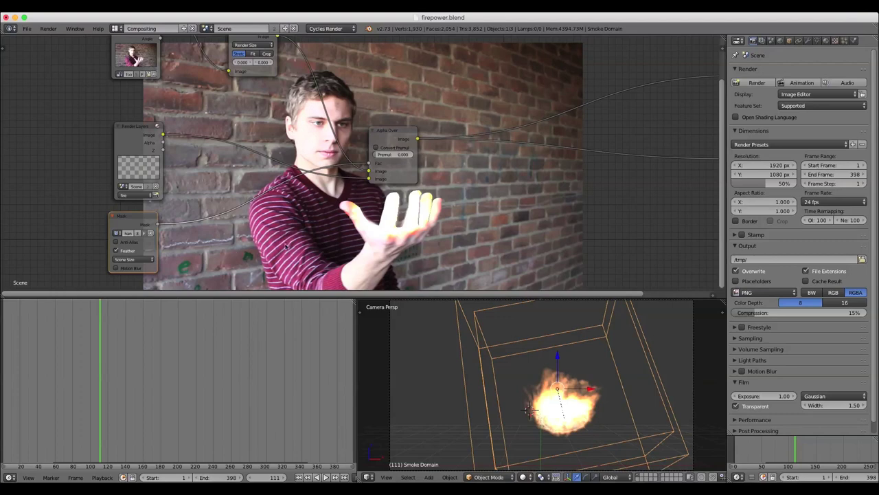
key(shift+a)
click(244, 233)
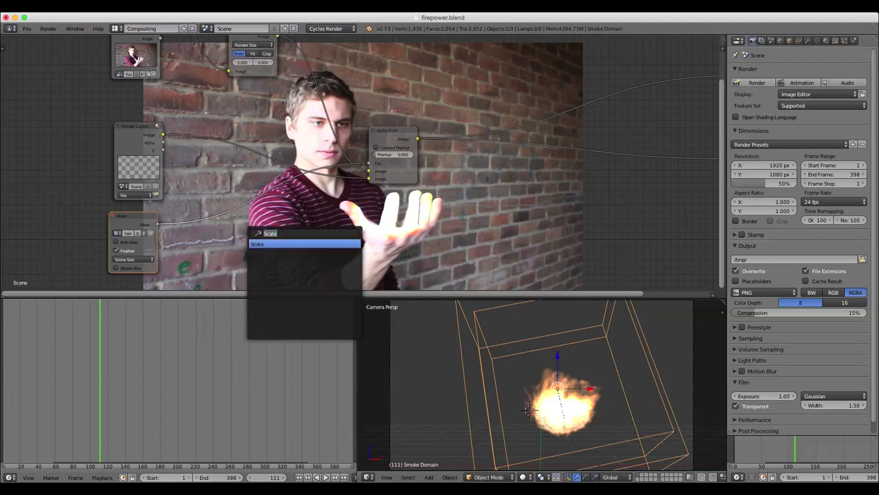
key(Return)
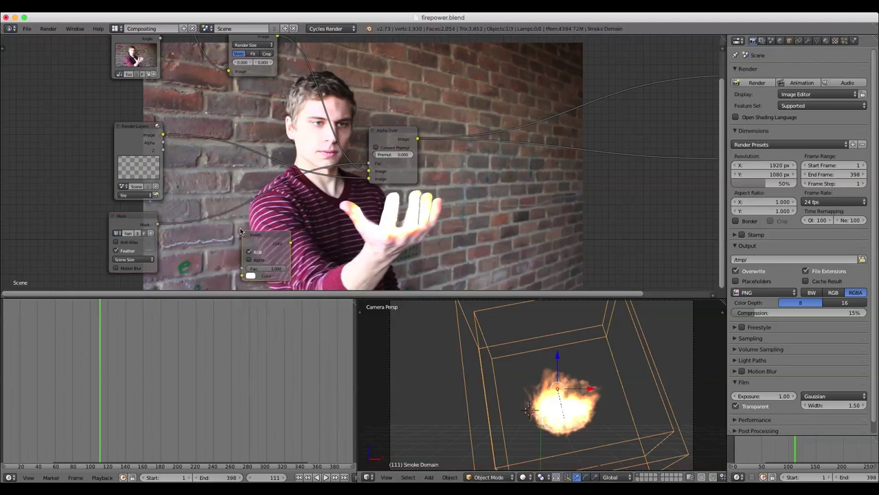
click(200, 197)
middle_drag(546, 229, 454, 221)
scroll(400, 223, up, 3)
middle_drag(400, 223, 501, 208)
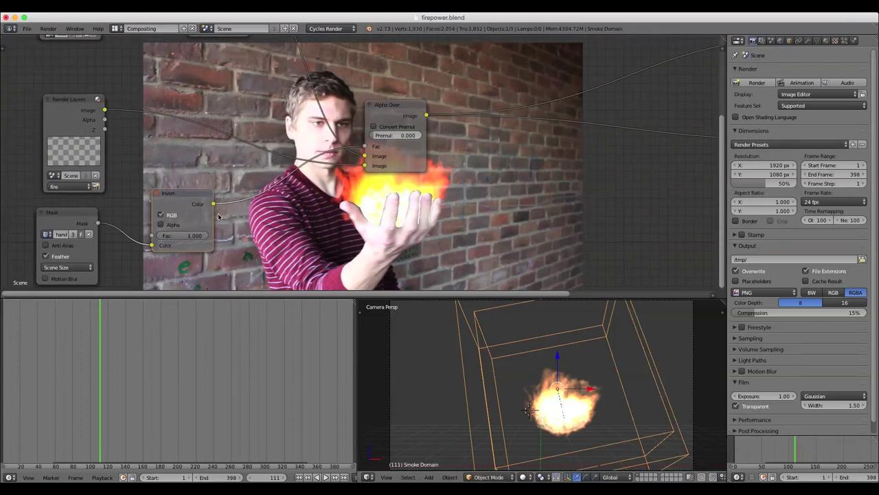
drag(204, 204, 171, 206)
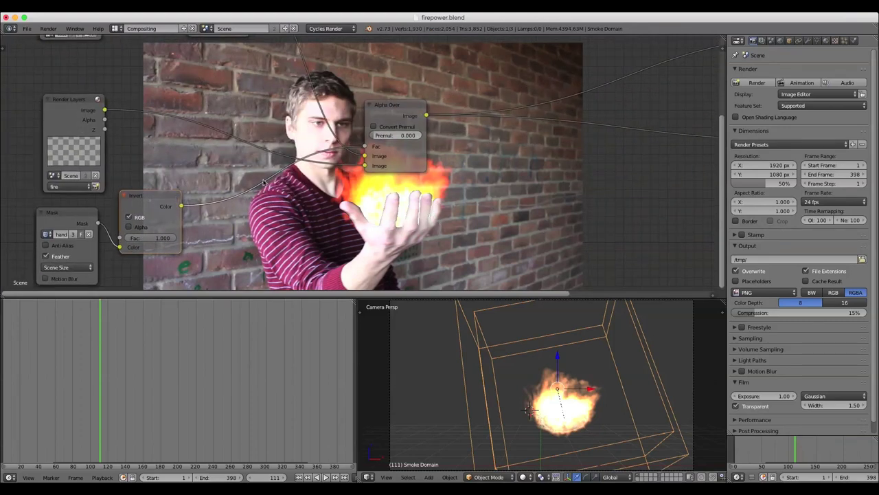
- Move the Alpha Over node away to make room and insert a Blur node on the link after the Invert node
middle_drag(358, 120, 359, 145)
drag(390, 126, 488, 70)
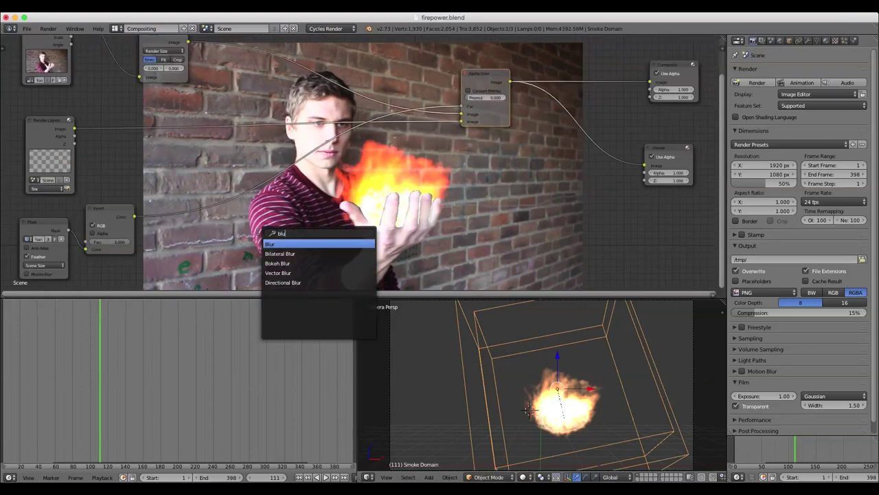
key(Return)
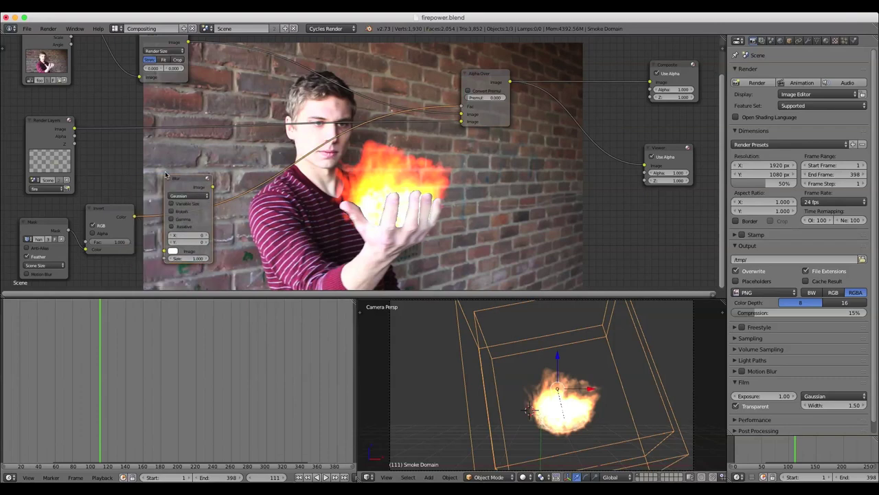
click(169, 176)
scroll(240, 180, up, 3)
middle_drag(130, 187, 171, 164)
drag(179, 157, 200, 145)
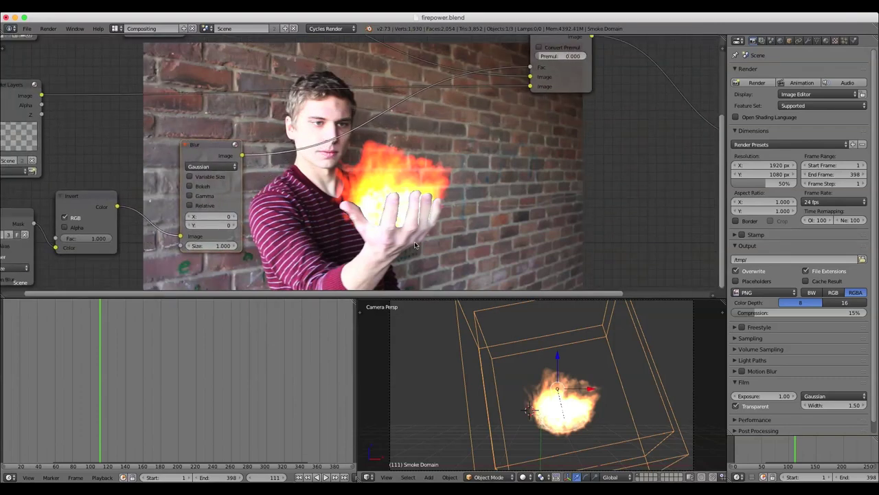
- Set the Blur node's filter type to Fast Gaussian, with X and Y both at 4
click(208, 167)
click(204, 108)
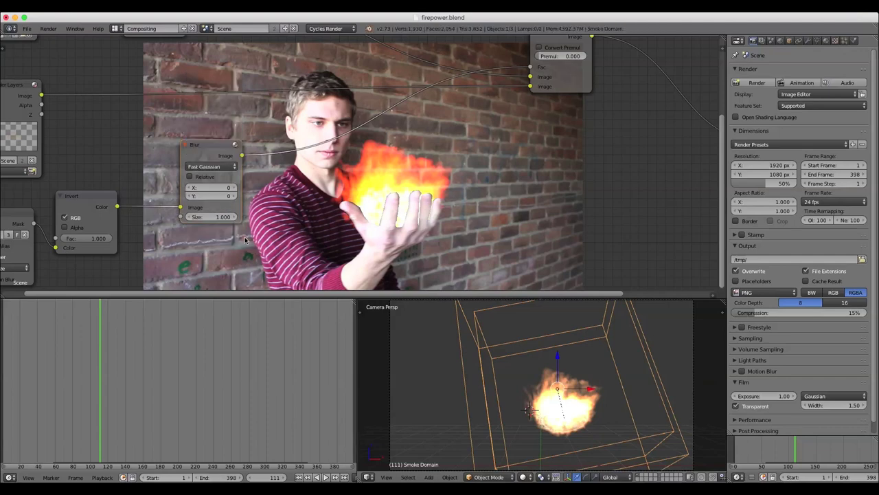
click(214, 186)
text(4)
key(Tab)
text(4)
key(Return)
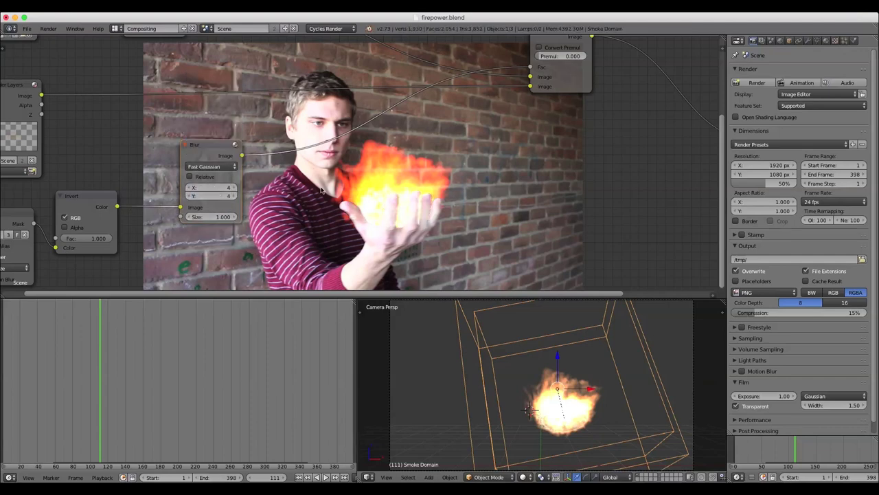
- Try a size of 4 on the Blur node and set the size back to 1
click(207, 216)
text(4)
key(Return)
click(215, 218)
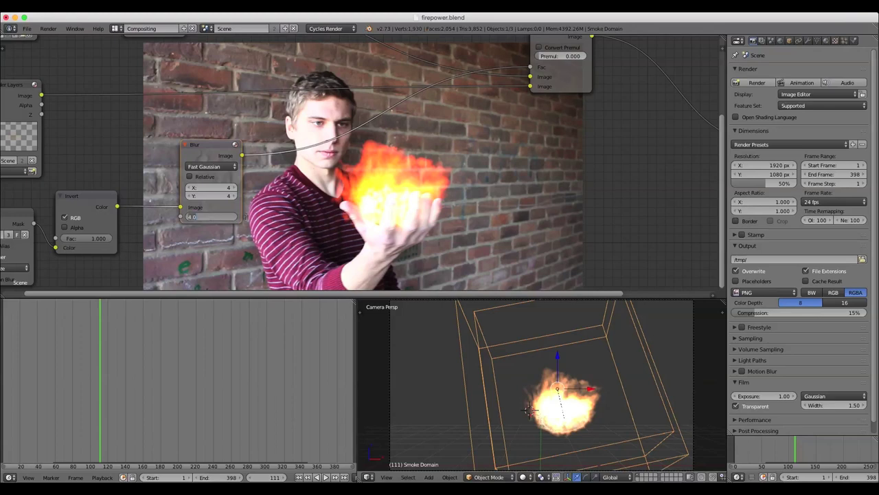
text(1)
key(Return)
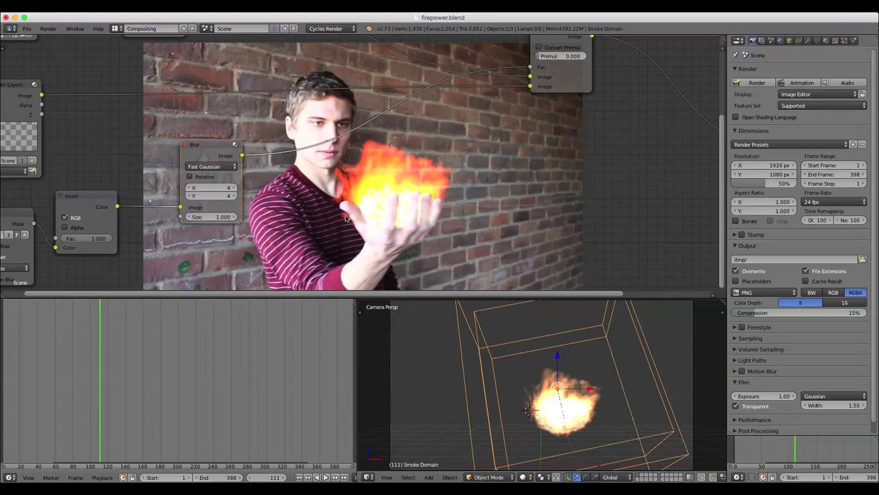
key(Home)
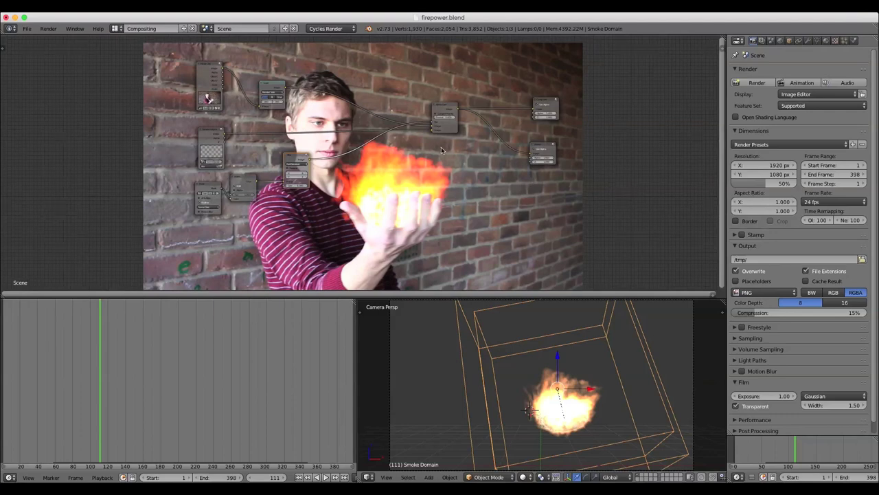
- Move the Composite and Viewer nodes farther away from the Alpha Over node to free up space
scroll(438, 164, up, 2)
middle_drag(529, 156, 449, 212)
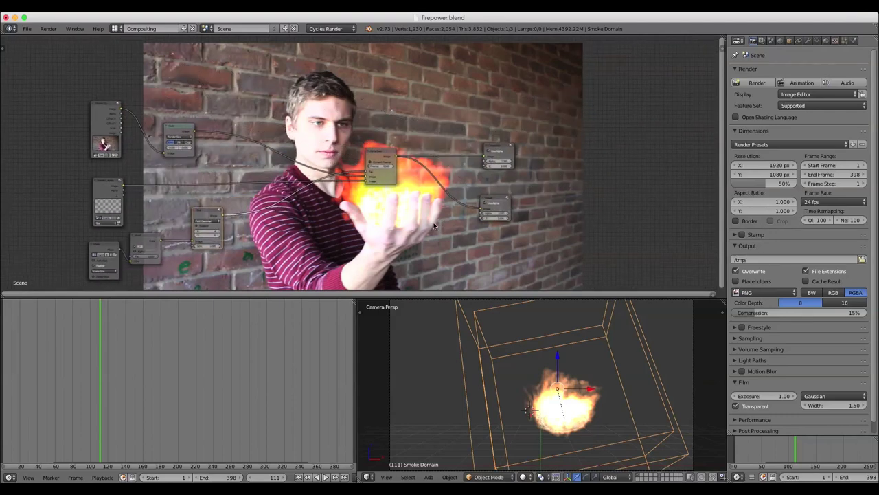
drag(500, 148, 599, 119)
drag(489, 203, 587, 199)
middle_drag(303, 187, 325, 172)
scroll(308, 180, up, 2)
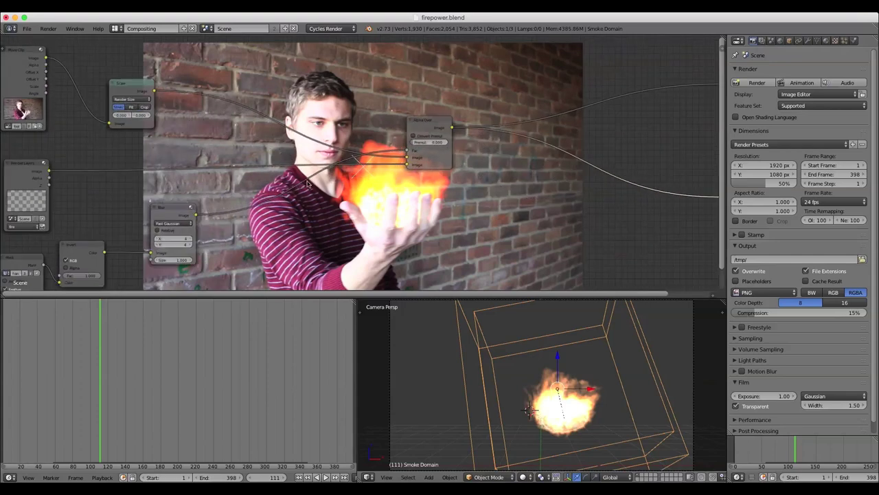
- Align the Invert and Blur nodes in a compact row beside the Mask node
middle_drag(287, 197, 410, 127)
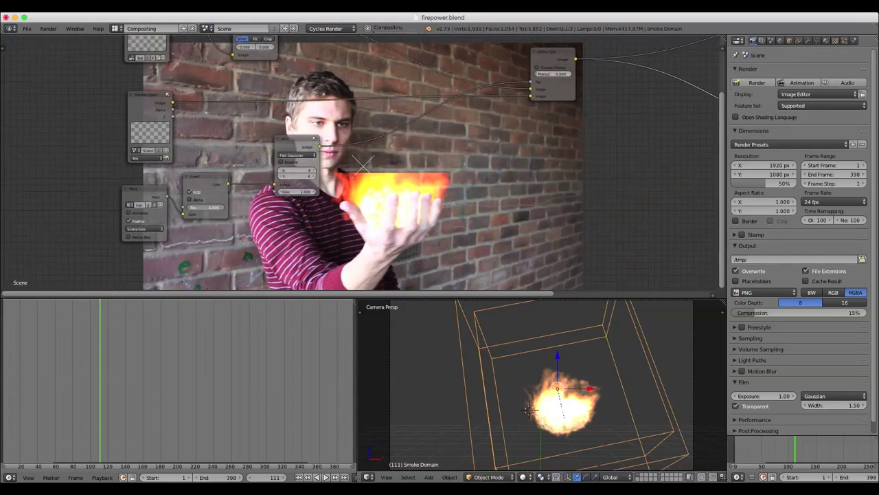
drag(223, 176, 224, 184)
drag(284, 142, 268, 173)
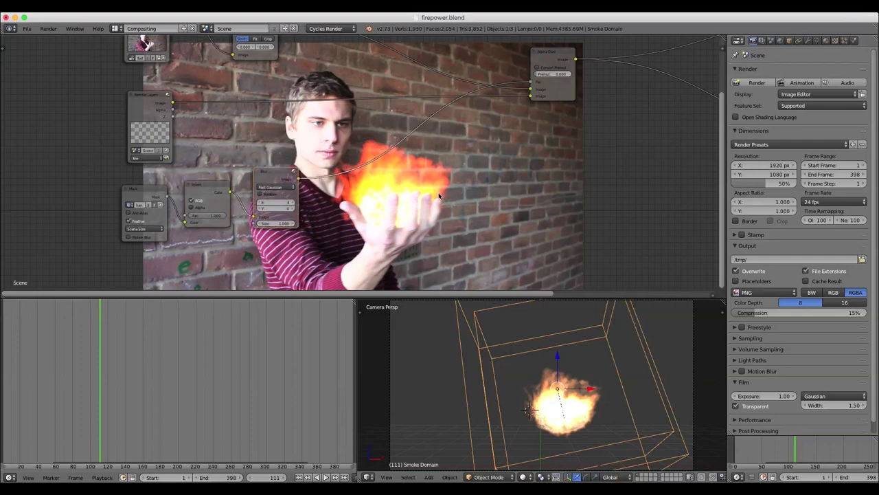
- Move the Alpha Over node closer to the output nodes and shift the Mask, Invert and Blur nodes farther below Render Layers
middle_drag(531, 110, 402, 233)
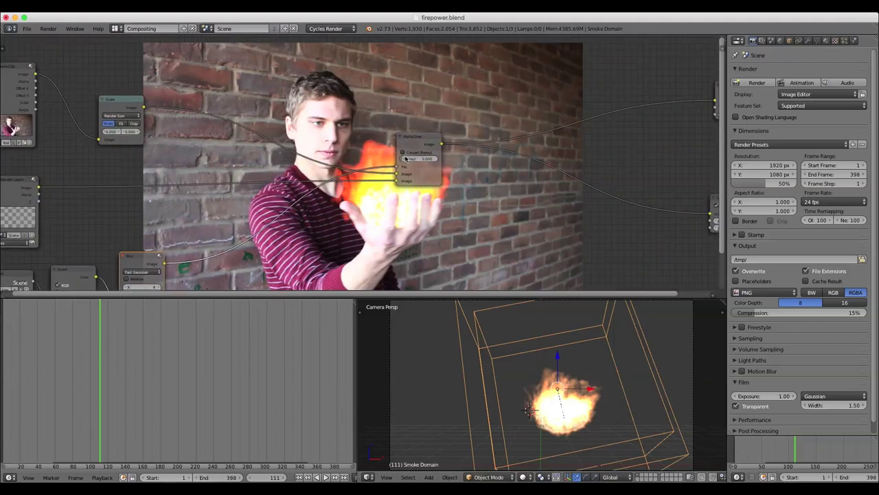
drag(415, 139, 525, 133)
middle_drag(414, 214, 408, 176)
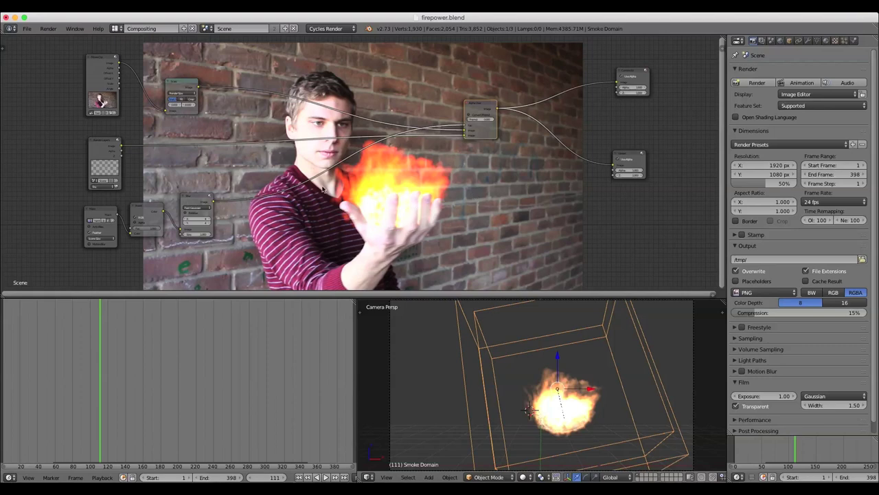
right_click(195, 197)
shift+right_click(142, 209)
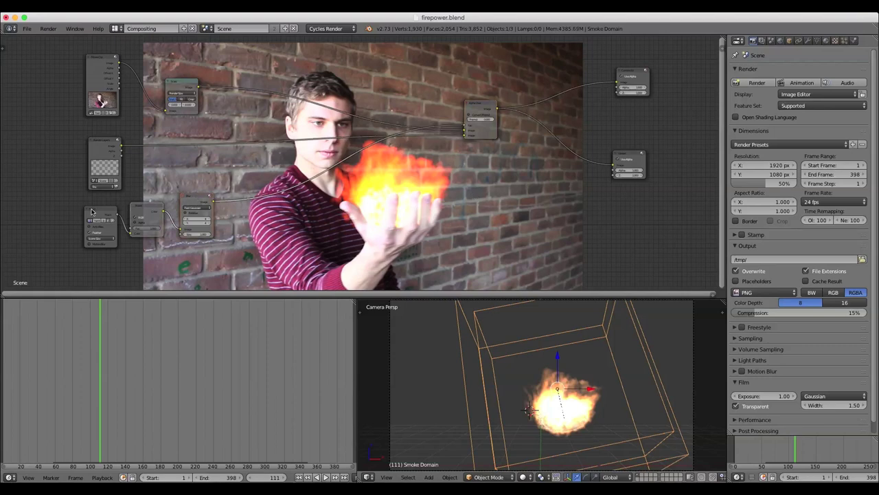
shift+right_click(94, 209)
key(g)
drag(347, 207, 339, 220)
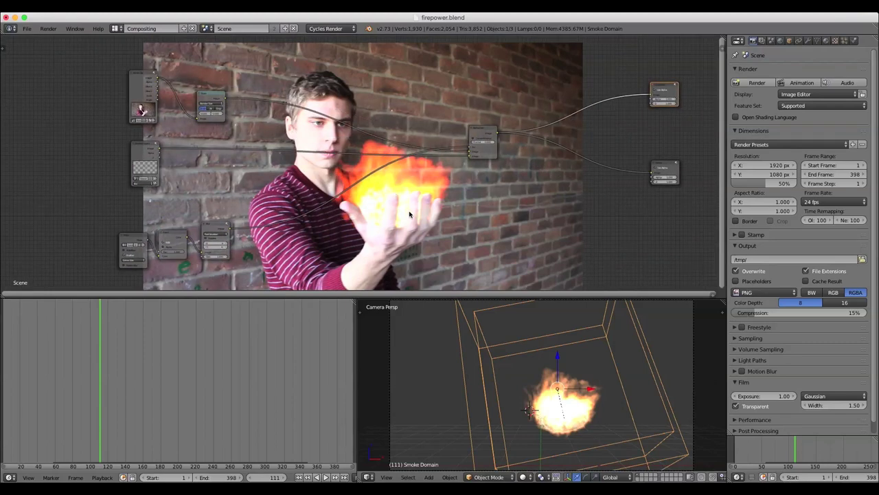
- Insert a Glare node on the link between Render Layers and Alpha Over, close to the Render Layers node
key(shift+a)
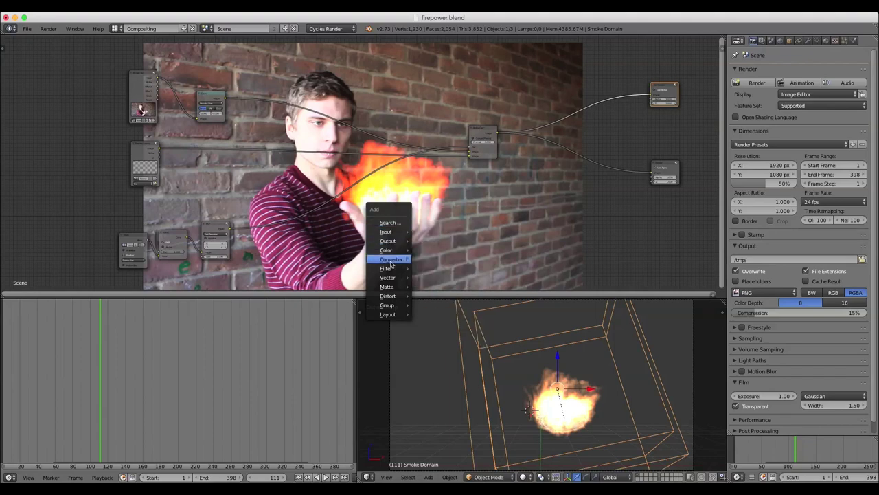
mouse_move(389, 269)
click(383, 223)
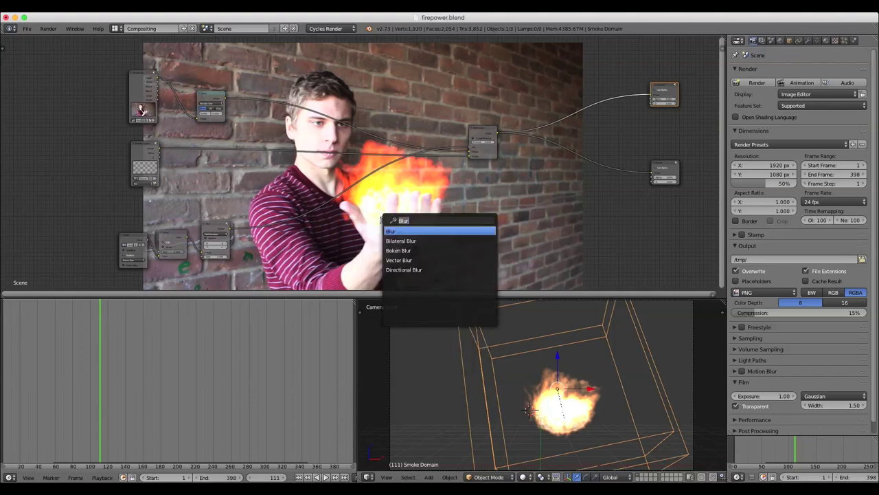
text(gla)
key(Return)
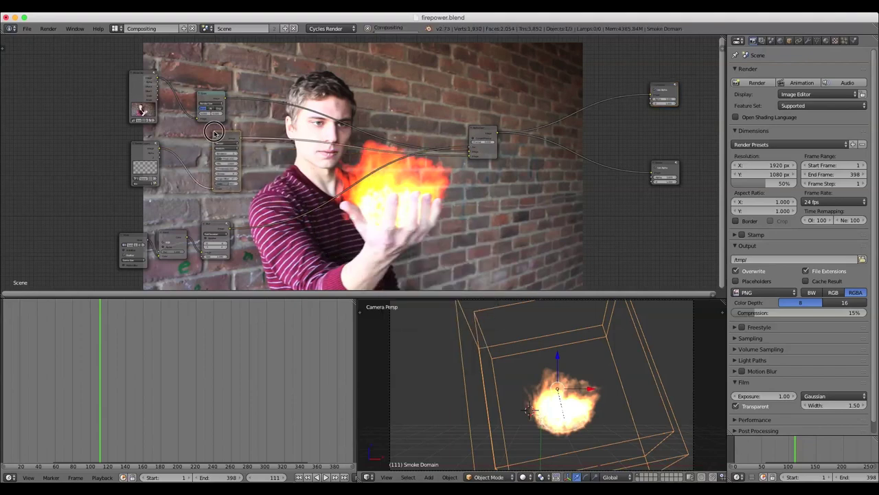
click(213, 131)
scroll(340, 153, up, 2)
scroll(313, 137, up, 2)
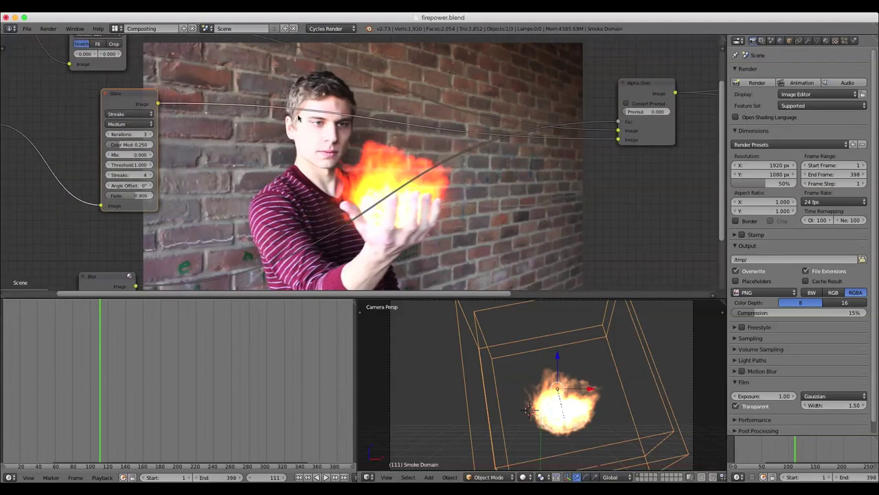
middle_drag(341, 126, 440, 133)
drag(211, 103, 180, 120)
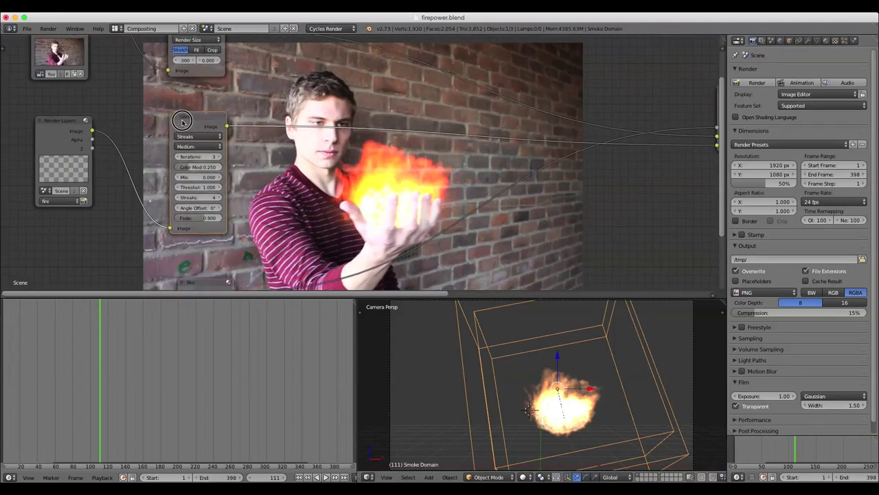
- Set the Glare node to Fog Glow, try several mix values ending at -0.4, and set the threshold to 0.2
click(197, 136)
click(198, 110)
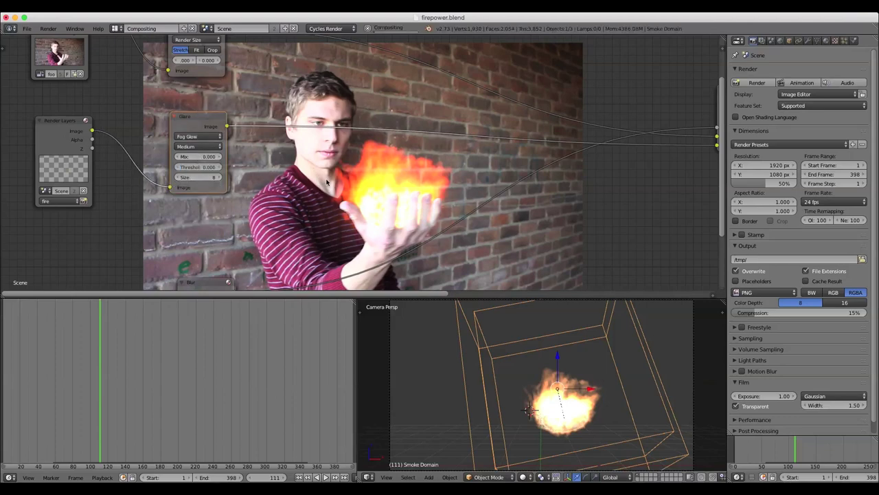
drag(208, 157, 227, 157)
click(220, 157)
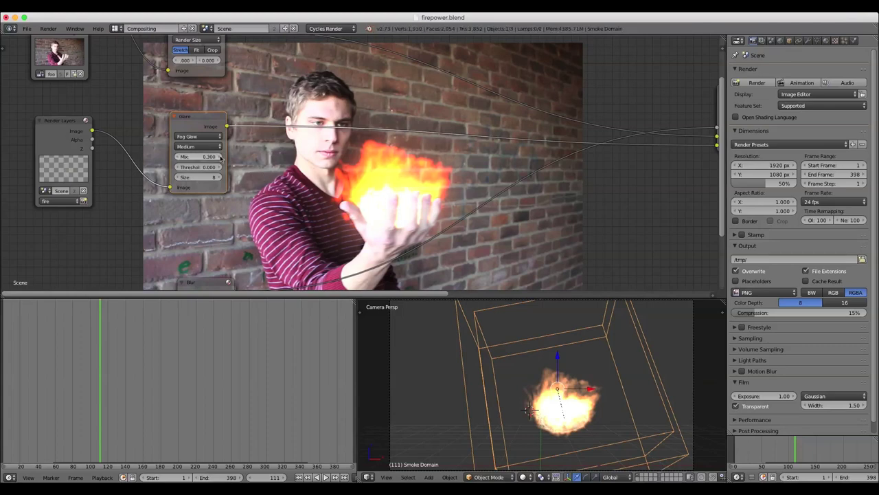
click(220, 158)
drag(183, 157, 205, 158)
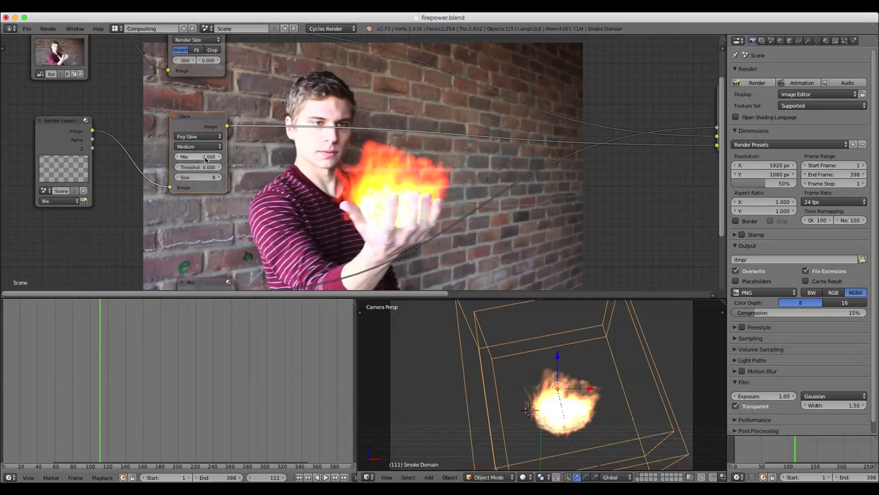
drag(218, 157, 210, 158)
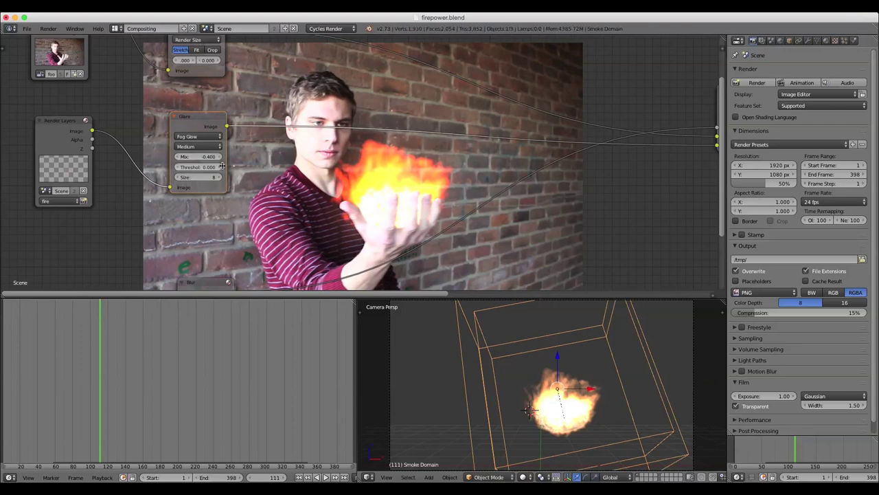
click(220, 168)
click(220, 167)
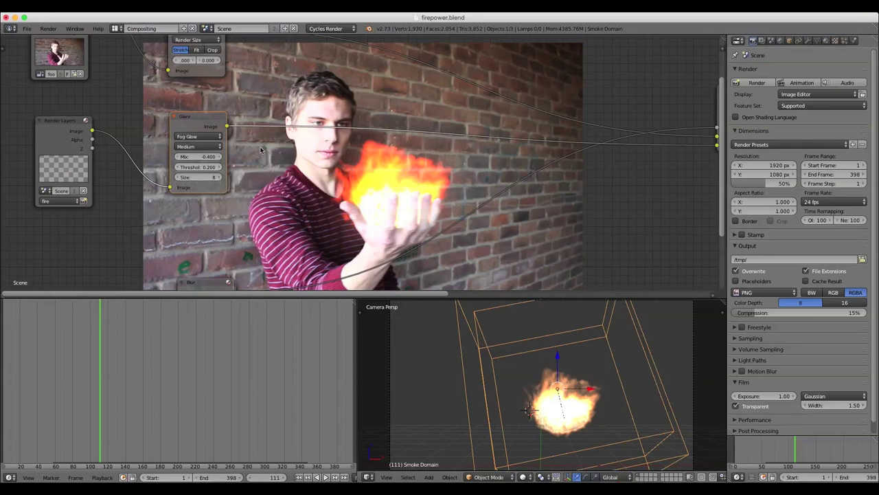
- Try the Streaks type on the Glare node
scroll(261, 149, down, 1)
middle_drag(262, 148, 208, 133)
click(173, 124)
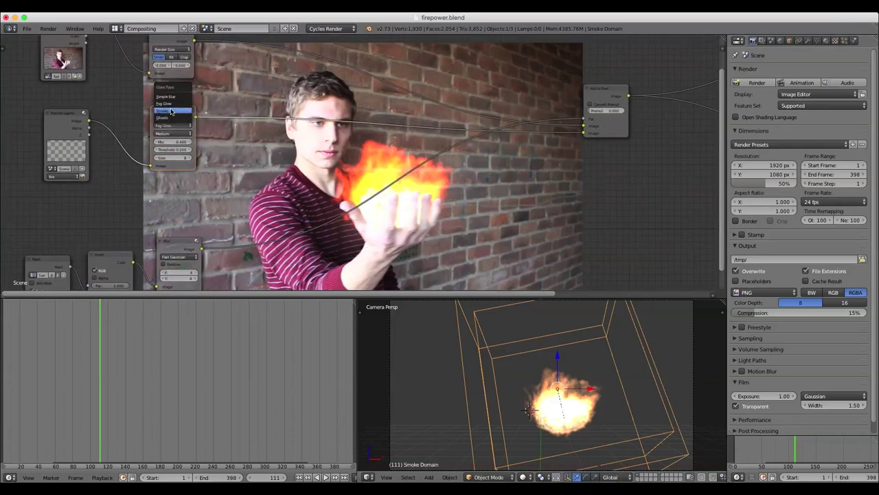
click(172, 111)
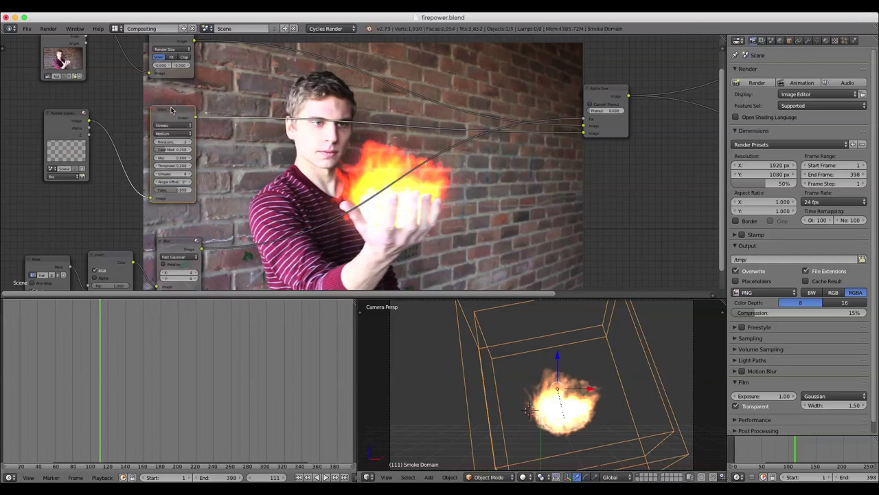
scroll(213, 140, up, 1)
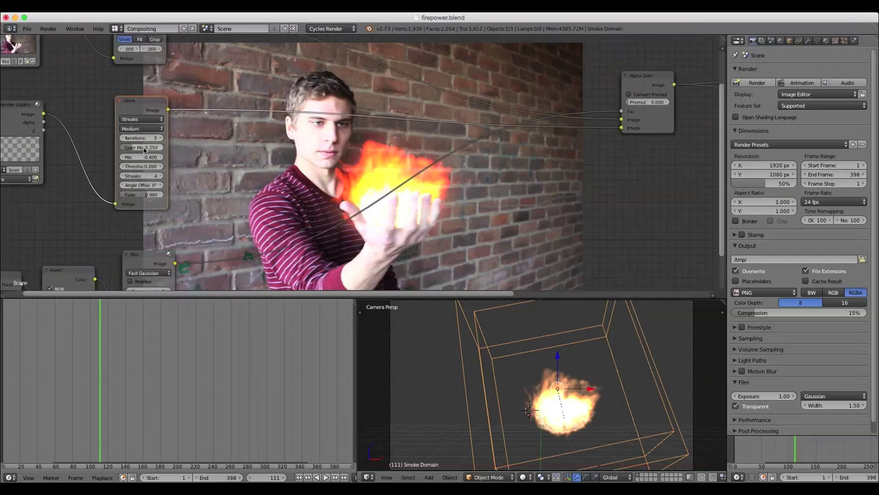
- Set the Glare node's threshold to 0.4 and its mix to 0
click(158, 167)
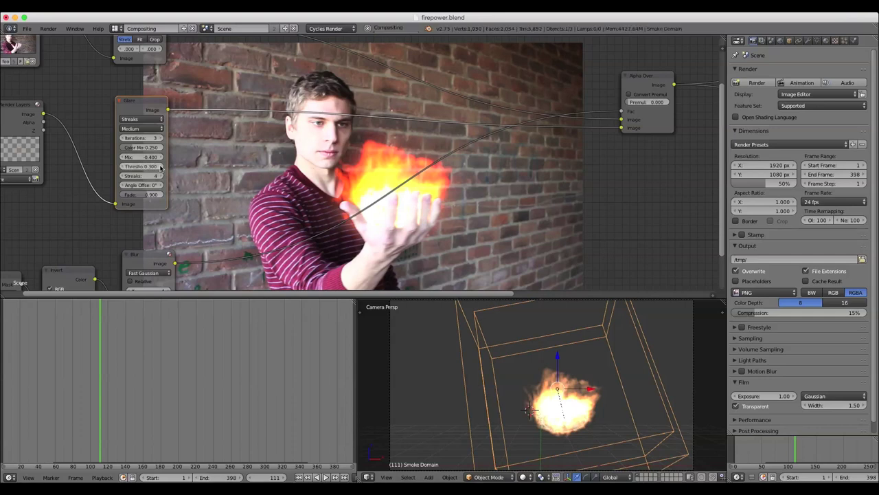
click(160, 166)
click(161, 158)
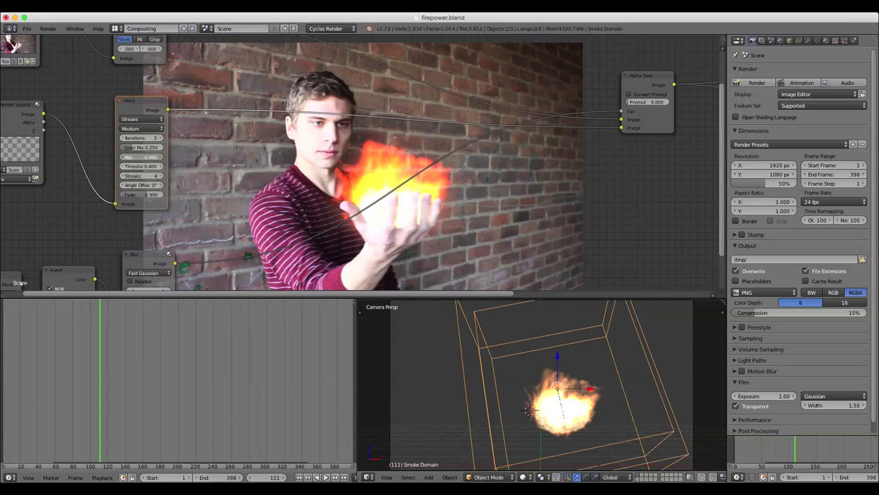
click(161, 158)
click(161, 158)
drag(186, 157, 172, 157)
middle_drag(355, 160, 399, 171)
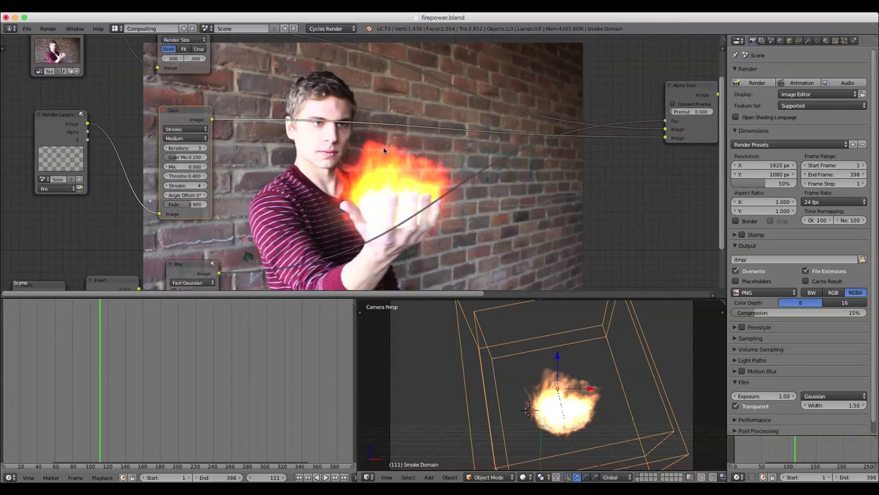
- Set the Glare type back to Fog Glow with a mix of 0.2, keeping the node beside Render Layers
click(186, 129)
click(185, 104)
middle_drag(260, 196, 223, 182)
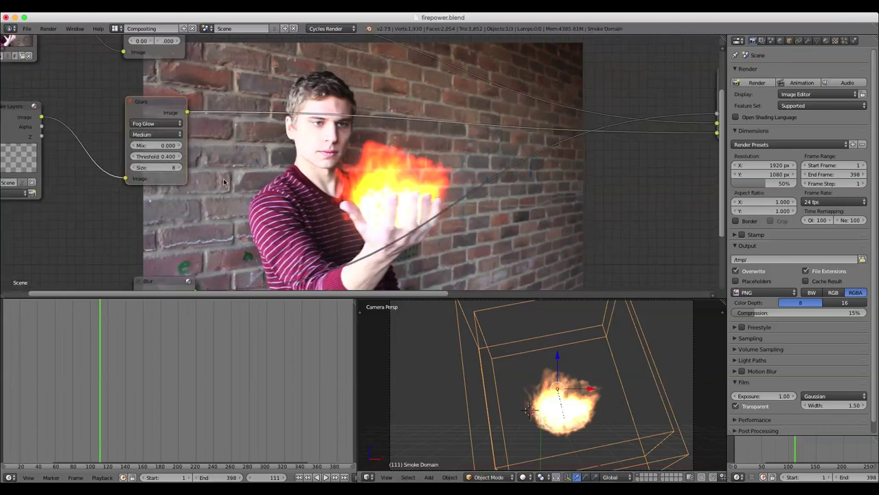
click(180, 145)
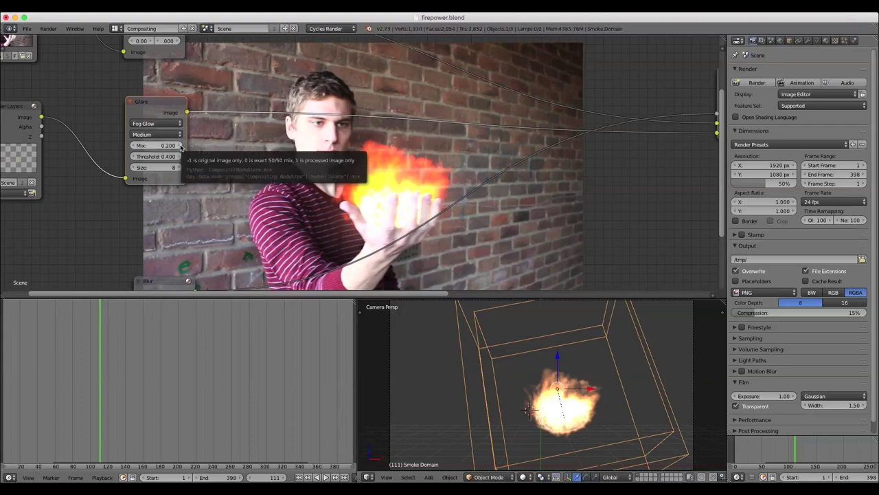
drag(134, 147, 385, 290)
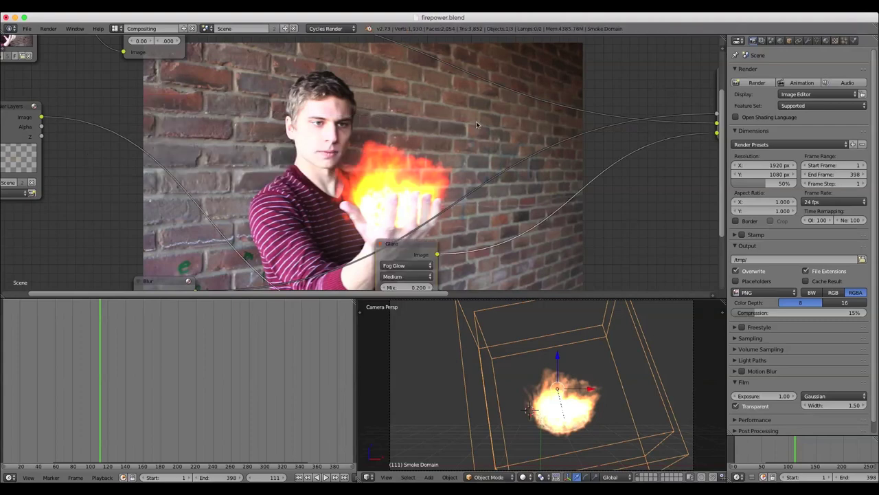
drag(413, 240, 190, 109)
- Move the Alpha Over node close to the Glare node and spread the Composite and Viewer nodes apart vertically
scroll(517, 179, down, 2)
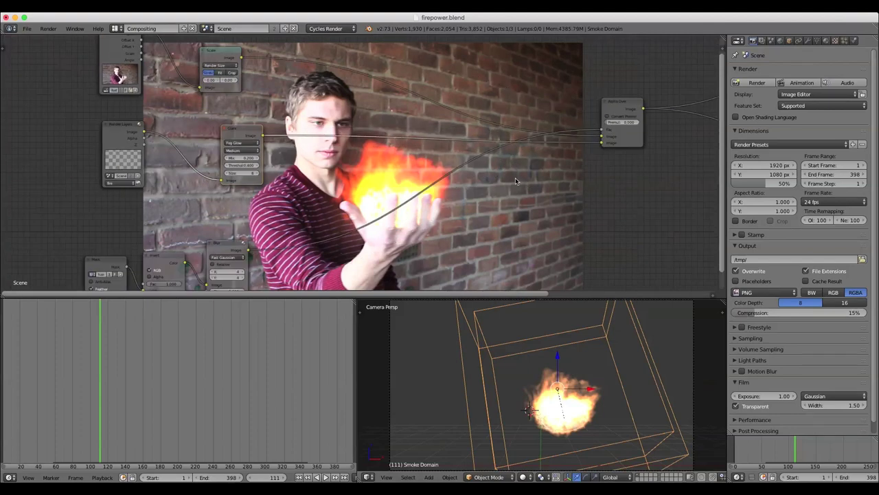
middle_drag(517, 178, 369, 171)
scroll(369, 171, down, 5)
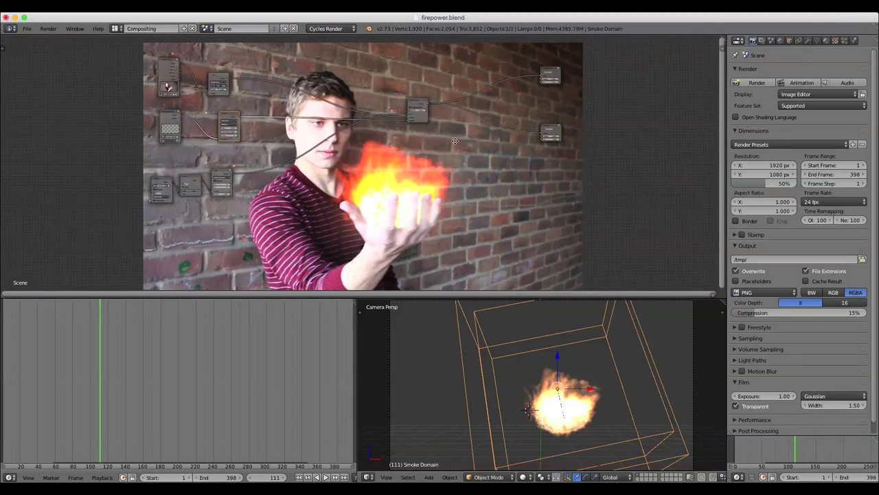
drag(418, 103, 327, 112)
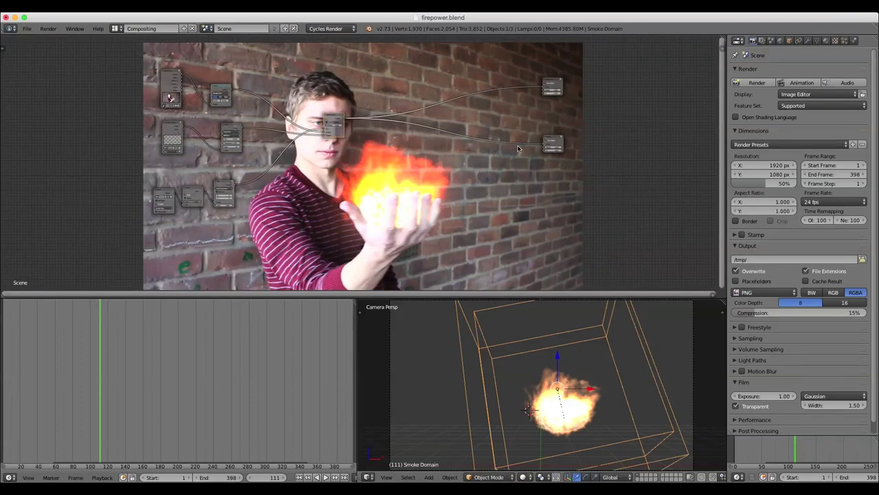
drag(553, 137, 555, 158)
drag(552, 81, 569, 77)
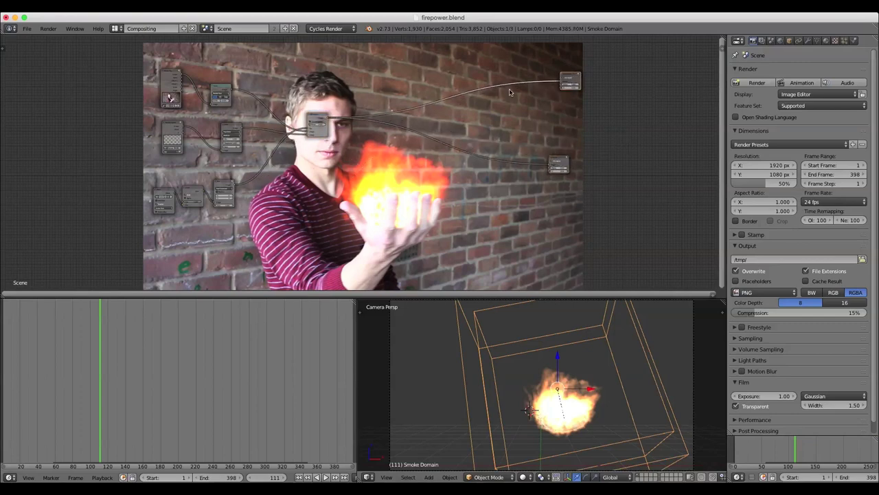
middle_drag(508, 94, 502, 134)
scroll(501, 135, up, 2)
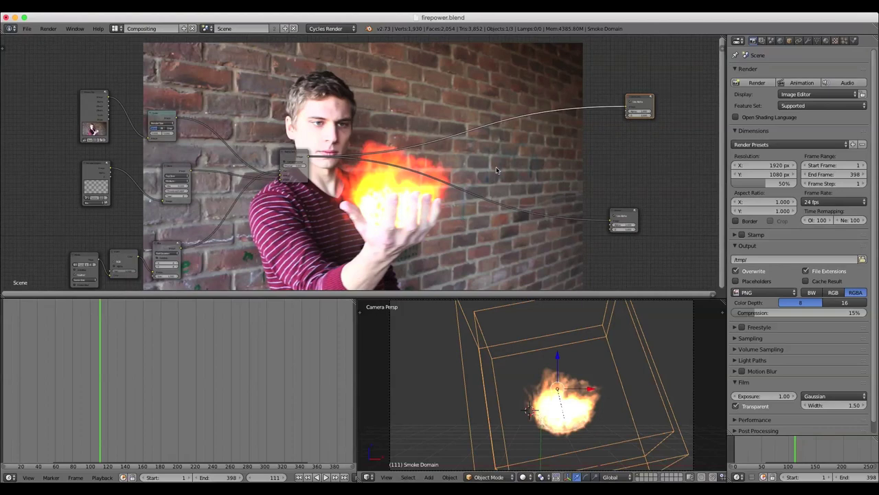
scroll(345, 175, up, 2)
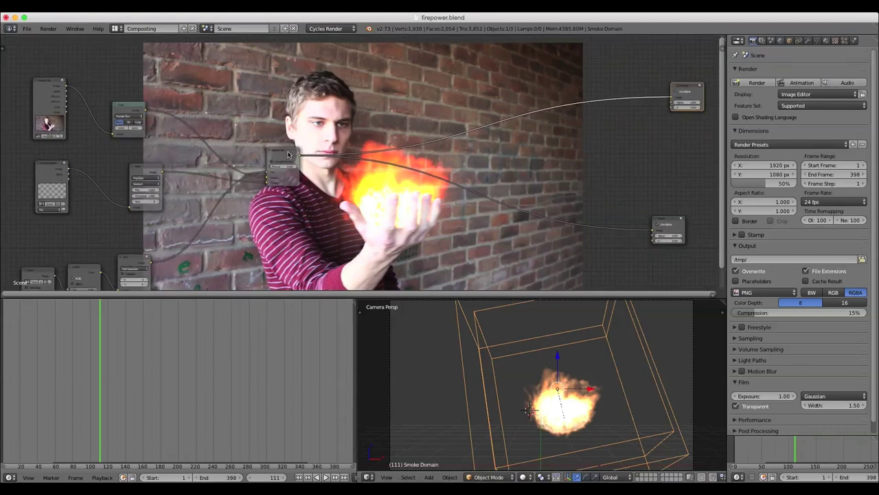
drag(288, 155, 253, 142)
drag(667, 218, 667, 233)
- Add a Color Balance node on the link between the Alpha Over and Viewer nodes
click(355, 214)
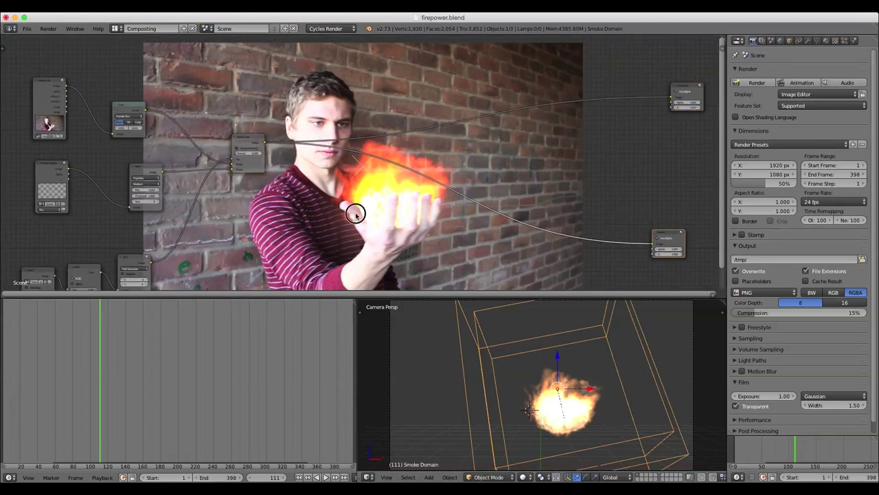
key(shift+a)
mouse_move(356, 243)
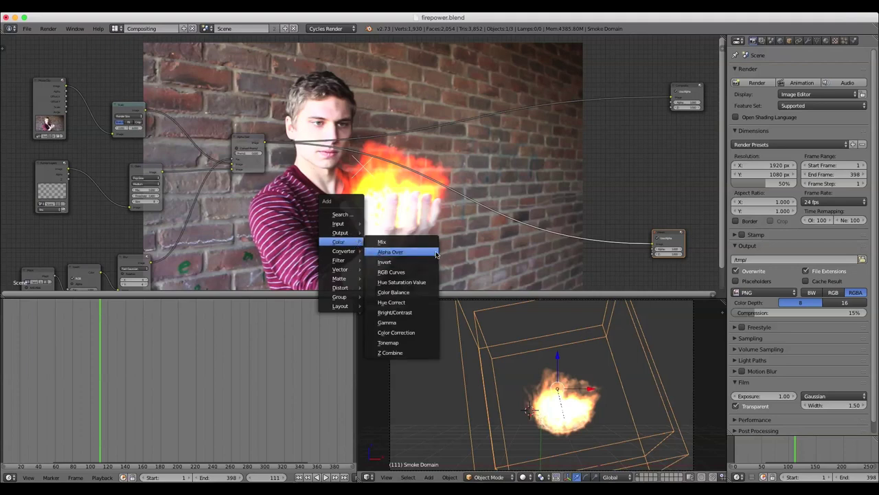
click(412, 292)
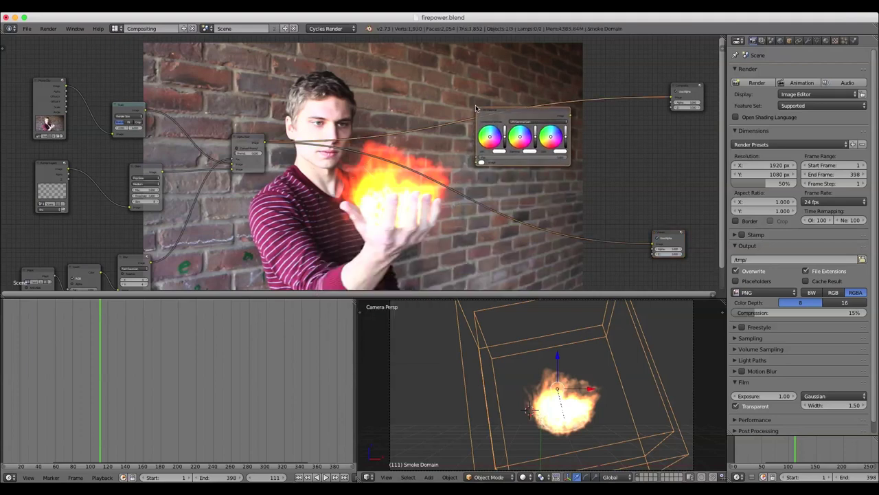
click(464, 169)
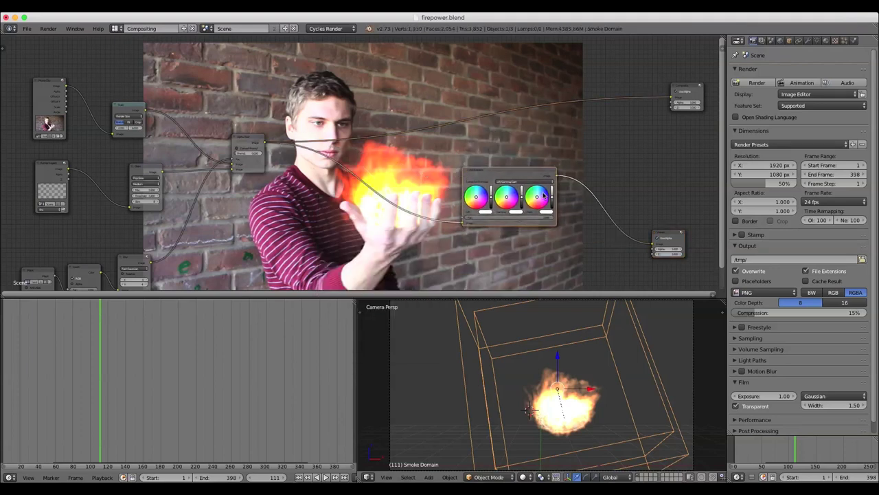
- Lower the Color Balance lift slightly and tint it faintly towards blue-violet
scroll(555, 183, up, 3)
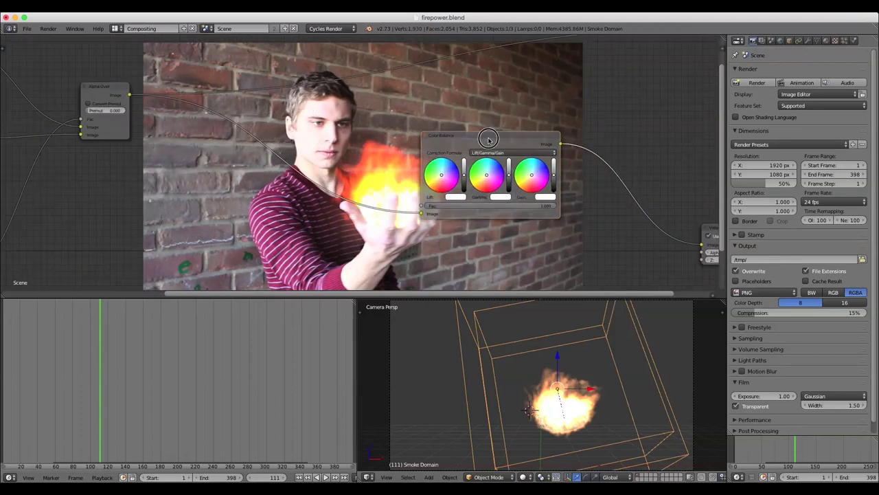
middle_drag(482, 142, 537, 155)
scroll(521, 195, up, 1)
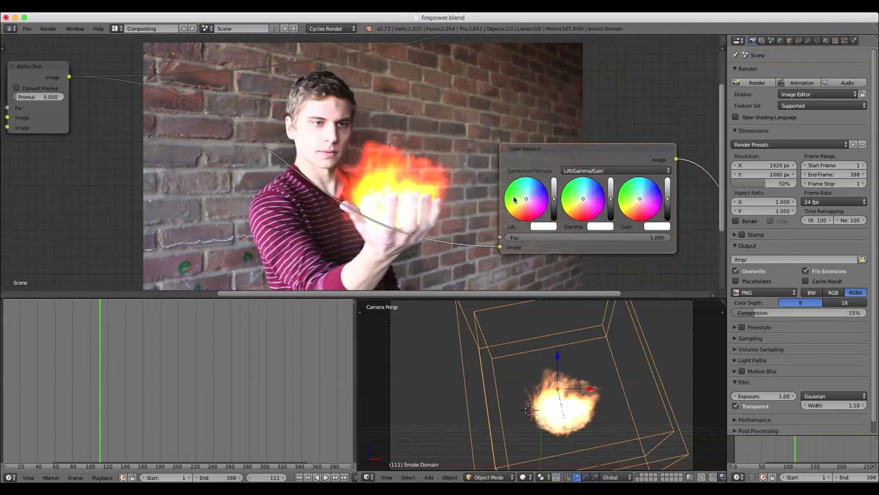
drag(553, 199, 553, 201)
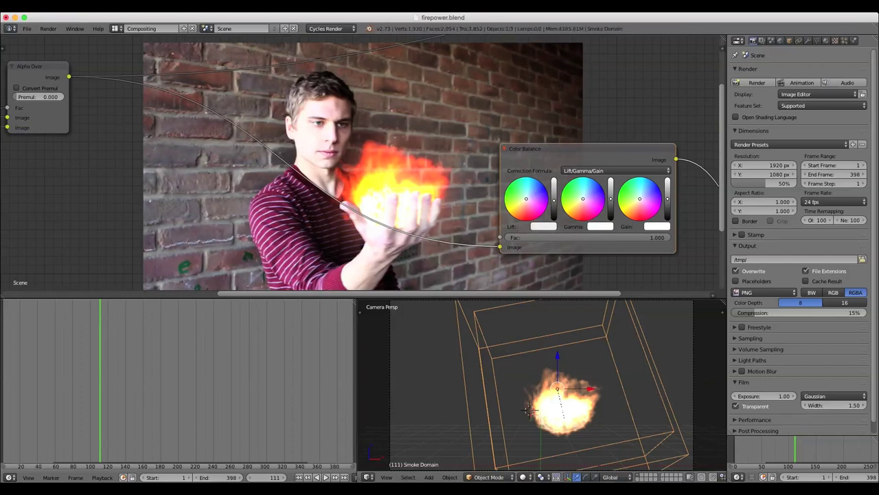
click(527, 199)
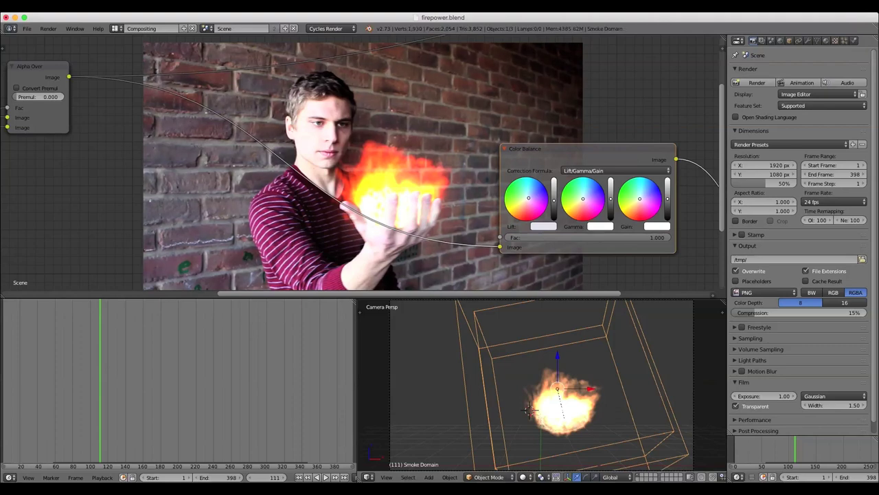
- Raise the Color Balance gain slightly and move the node clear of the flaming hand
middle_drag(550, 157, 473, 143)
scroll(506, 146, up, 2)
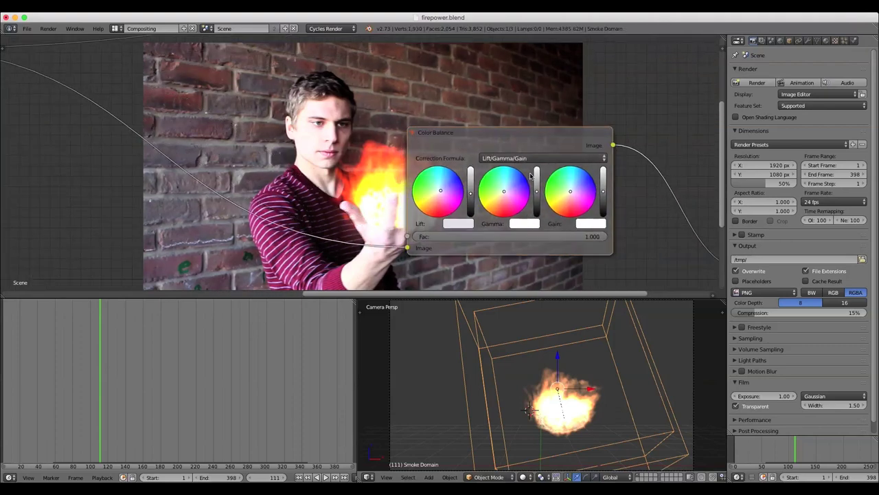
drag(604, 192, 603, 188)
drag(472, 134, 556, 146)
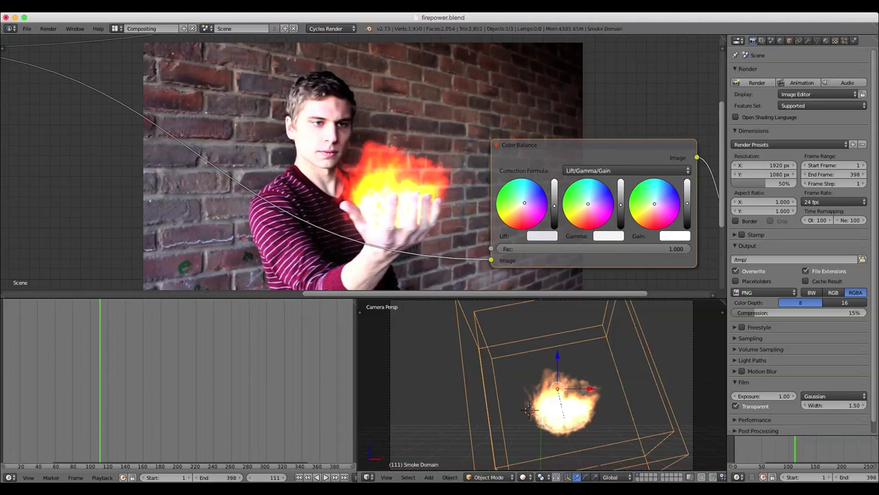
- Move the Color Balance node beside the Alpha Over node and reduce its gain a touch
scroll(354, 134, down, 2)
middle_drag(380, 119, 408, 123)
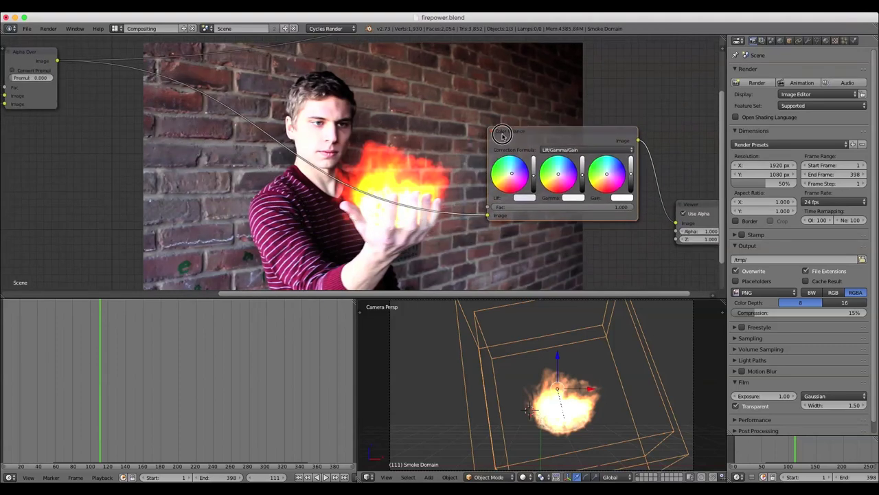
drag(517, 145, 187, 98)
scroll(235, 116, up, 1)
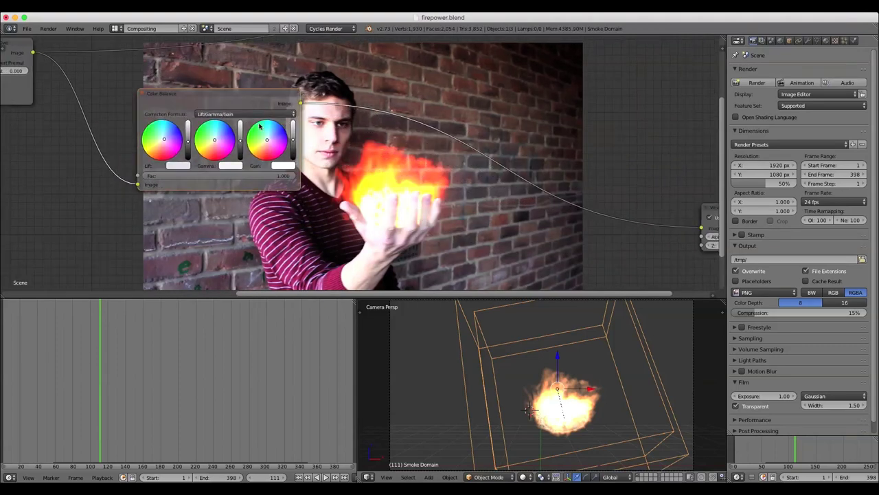
drag(292, 140, 293, 142)
click(295, 139)
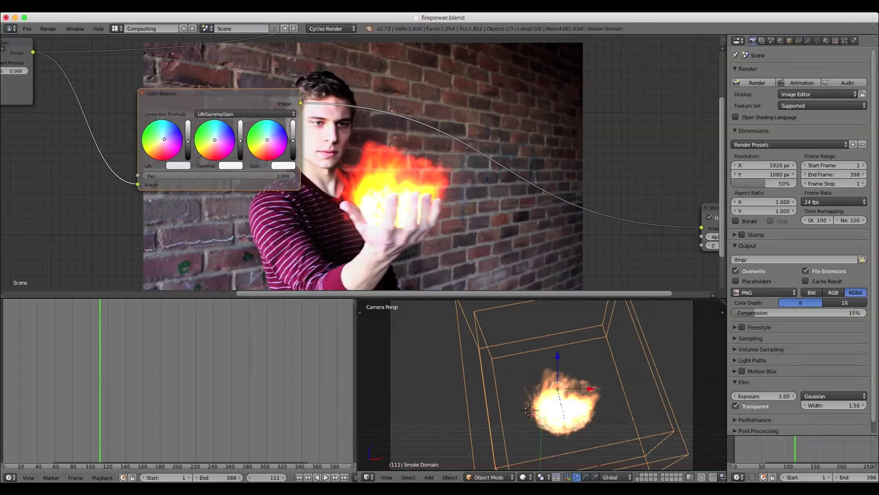
- Shift the Color Balance node lower and move the Composite and Viewer nodes further away to free space between them
scroll(496, 198, down, 4)
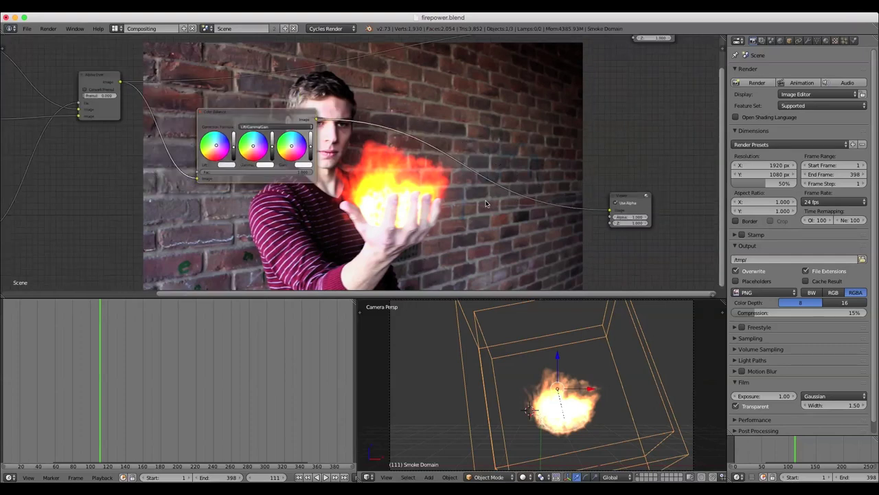
mouse_move(468, 190)
middle_down()
mouse_move(386, 160)
mouse_move(469, 220)
mouse_move(473, 200)
middle_up()
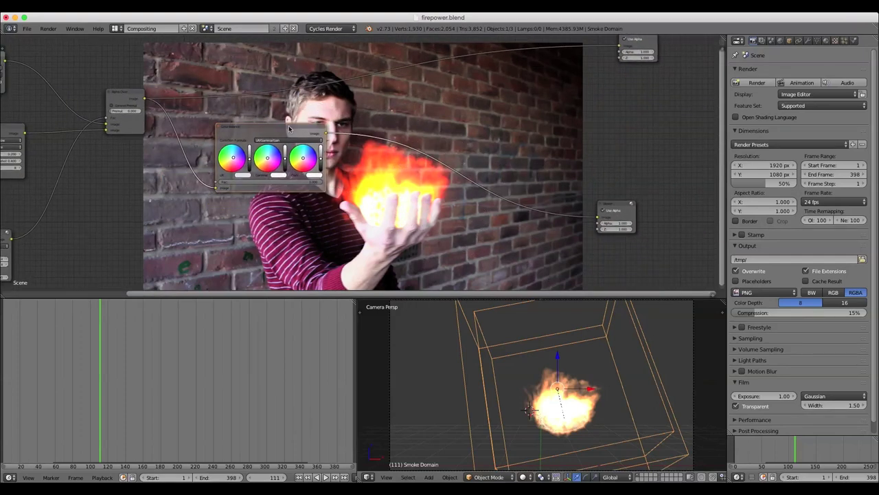
mouse_move(289, 129)
mouse_down()
mouse_move(293, 249)
mouse_move(278, 239)
mouse_move(297, 141)
mouse_move(574, 149)
mouse_move(287, 142)
mouse_up()
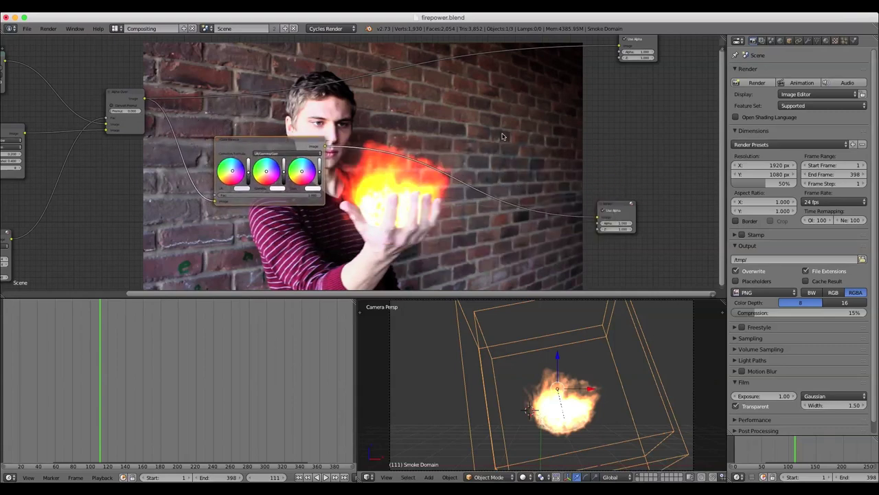
scroll(503, 136, down, 4)
middle_drag(407, 144, 471, 144)
drag(315, 170, 315, 177)
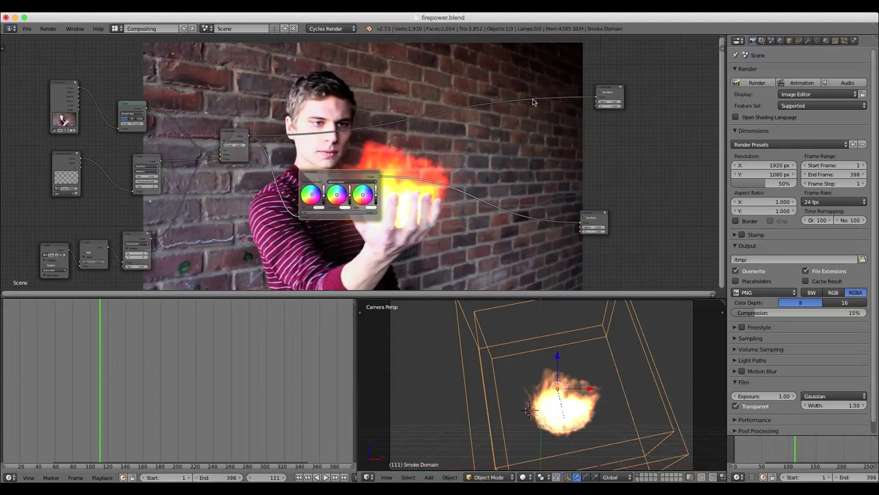
drag(611, 83, 631, 64)
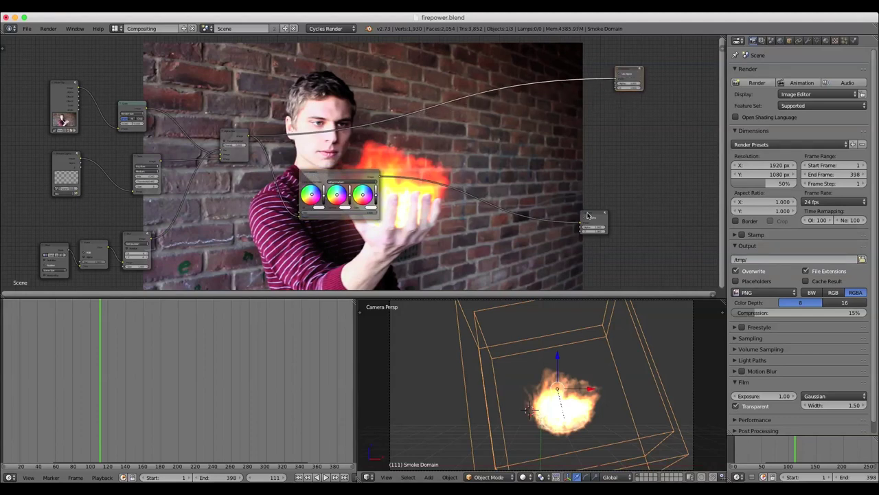
drag(588, 215, 617, 199)
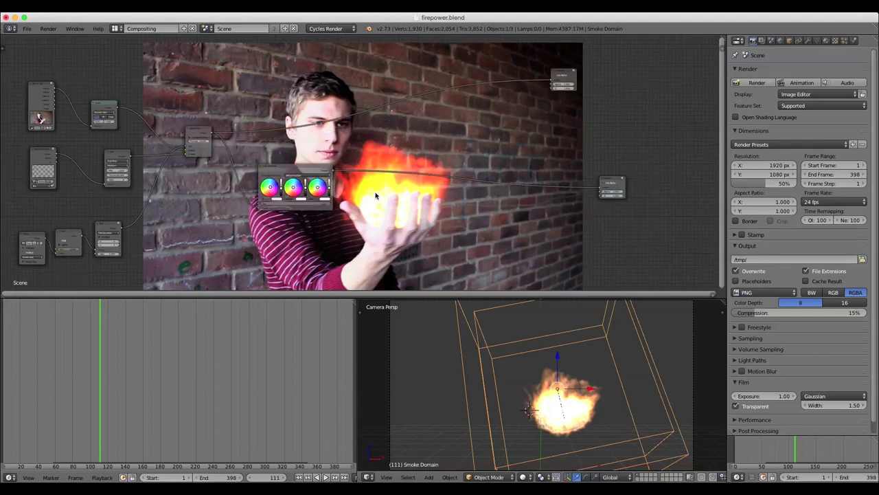
- Insert a Lens Distortion node between Color Balance and Viewer and set its Distort to 1
key(shift+a)
mouse_move(368, 260)
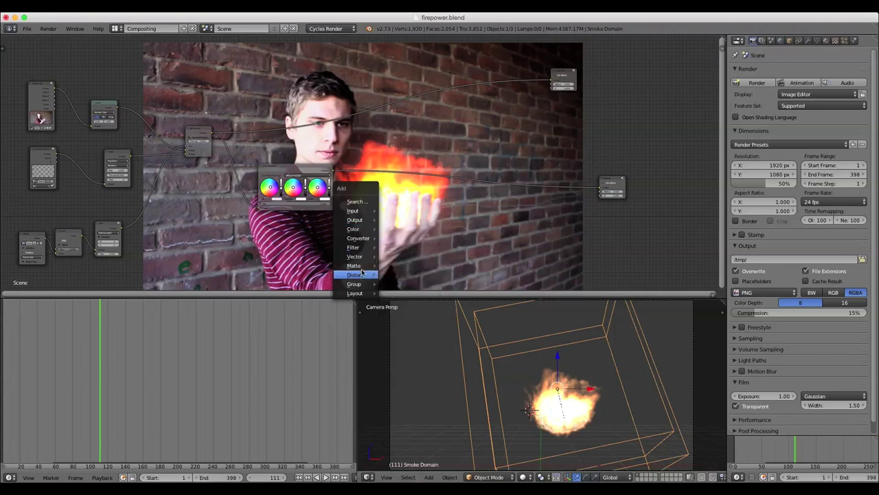
click(395, 282)
scroll(445, 184, up, 2)
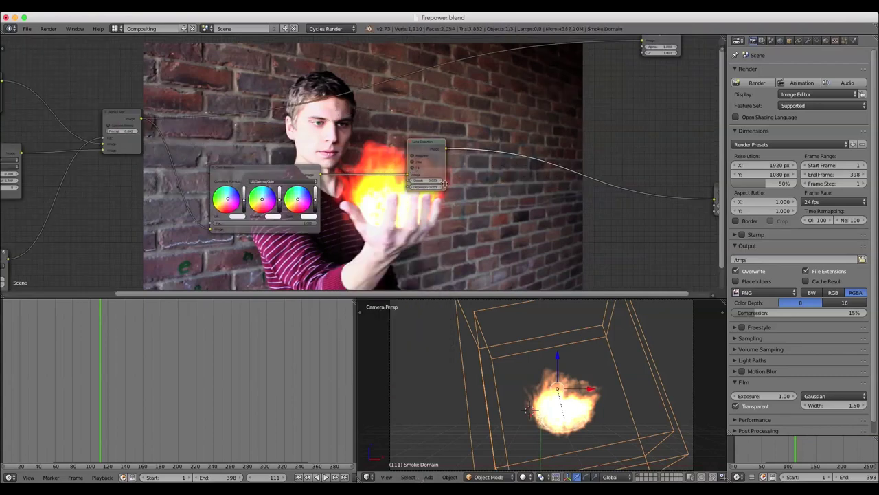
middle_drag(445, 184, 363, 197)
scroll(361, 198, up, 3)
drag(335, 203, 433, 205)
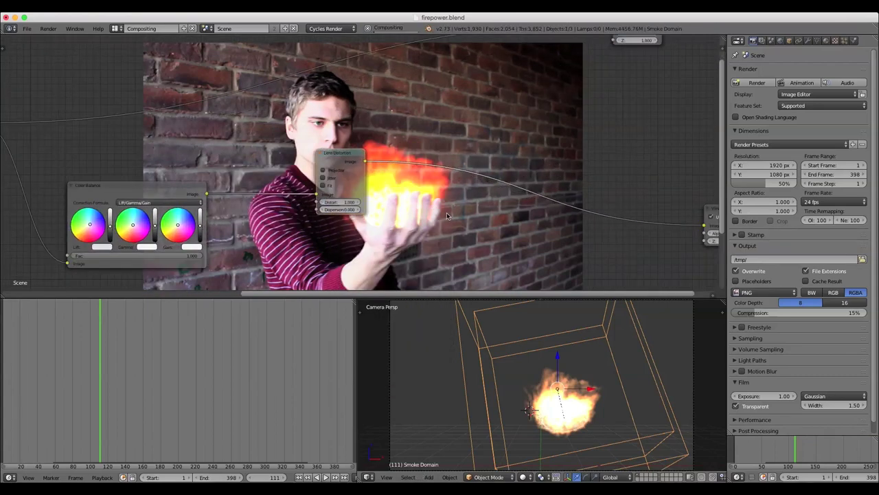
- Insert a Math node set to Less Than after Lens Distortion, feeding the distorted image into its second value
middle_drag(447, 219, 406, 202)
key(shift+a)
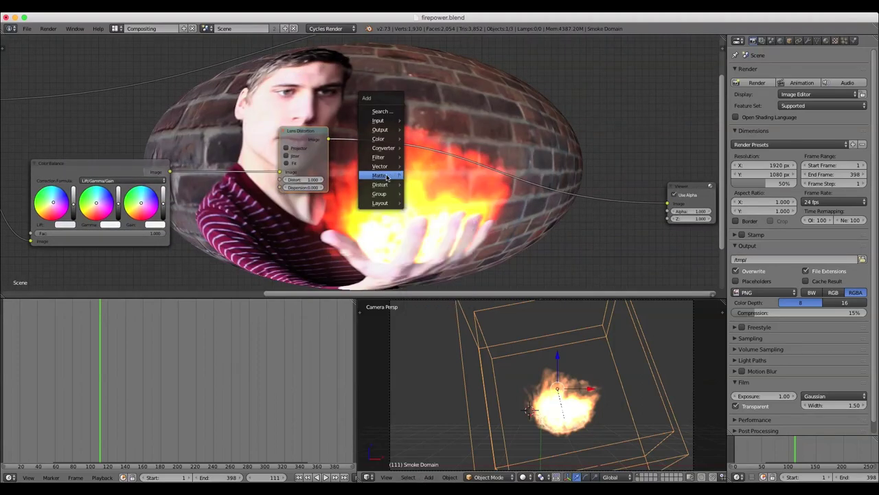
mouse_move(385, 141)
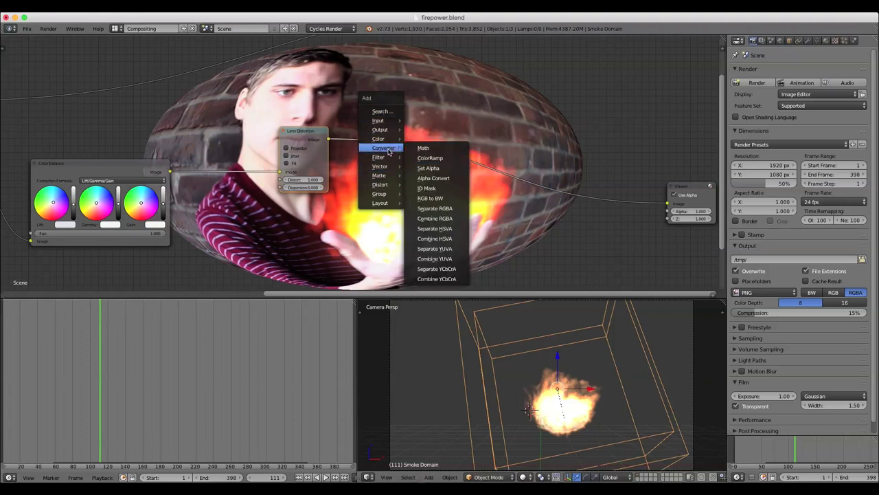
click(422, 147)
click(432, 158)
click(432, 164)
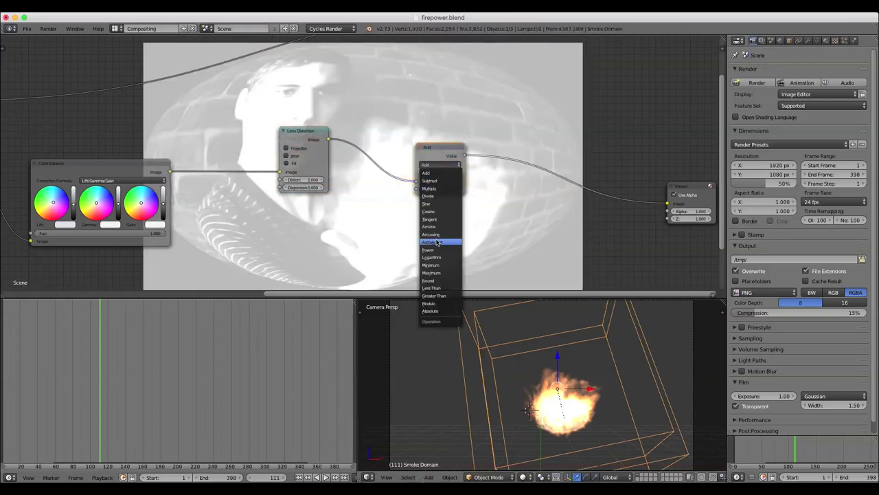
click(439, 288)
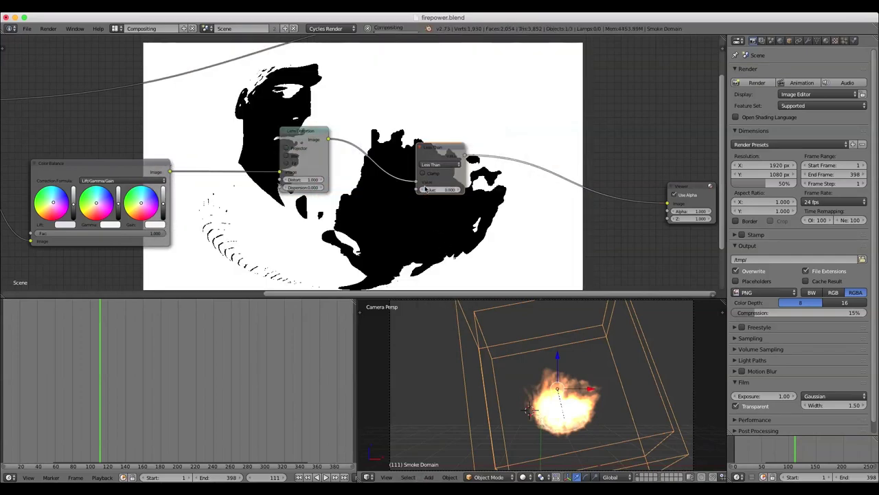
drag(416, 180, 415, 189)
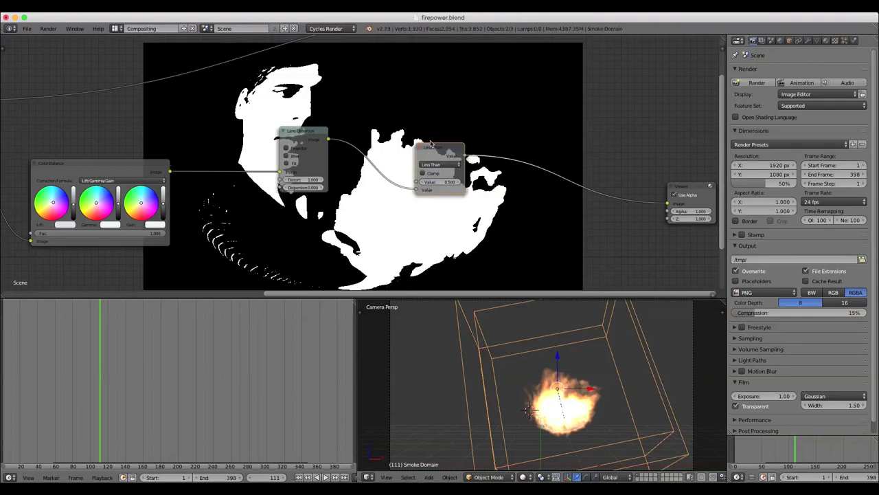
- Move the Less Than and Lens Distortion nodes closer to Color Balance and set the Less Than value to 0
drag(433, 147, 393, 146)
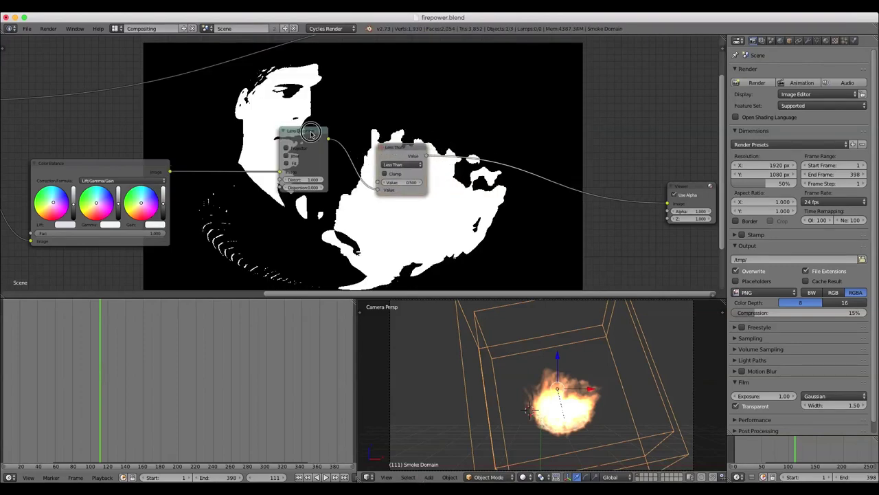
drag(309, 132, 268, 142)
drag(400, 189, 358, 199)
double_click(359, 192)
text(0)
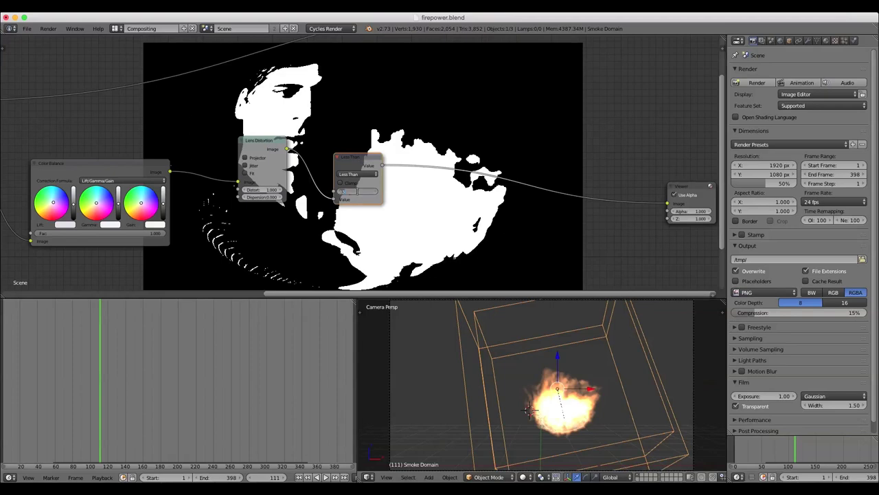
click(434, 221)
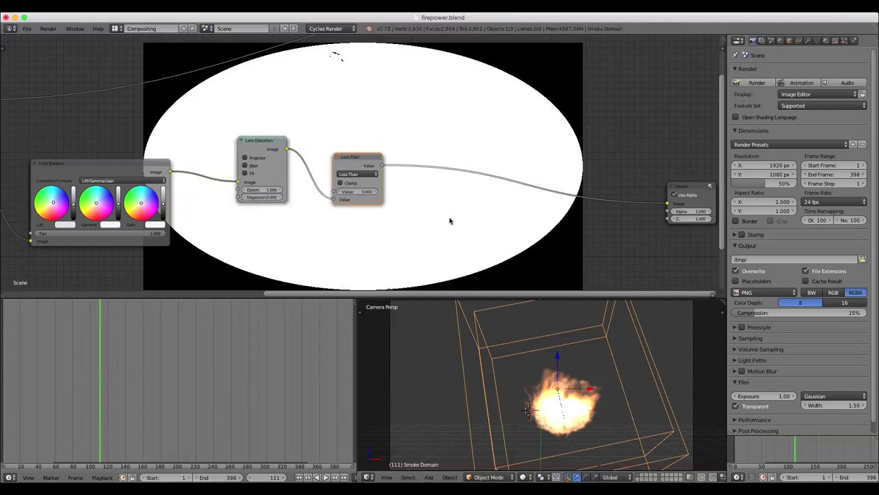
- Insert a Blur node between Less Than and Viewer and set its filter type to Fast Gaussian
key(shift+a)
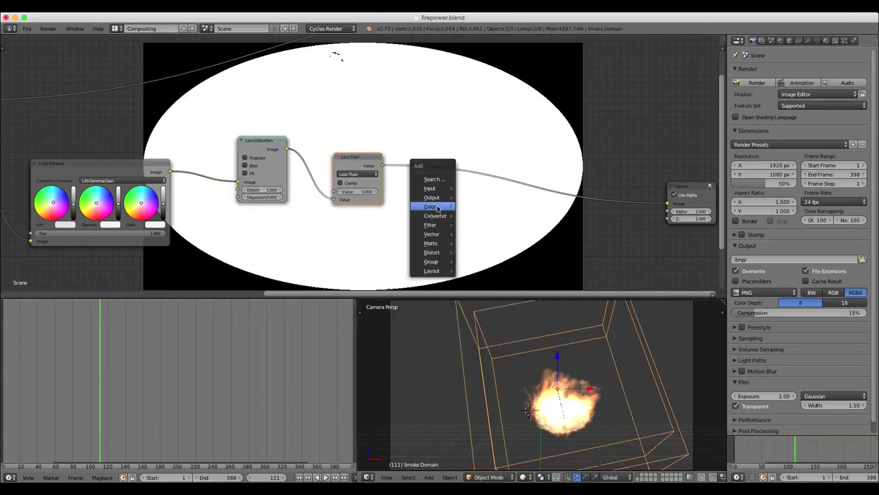
mouse_move(438, 234)
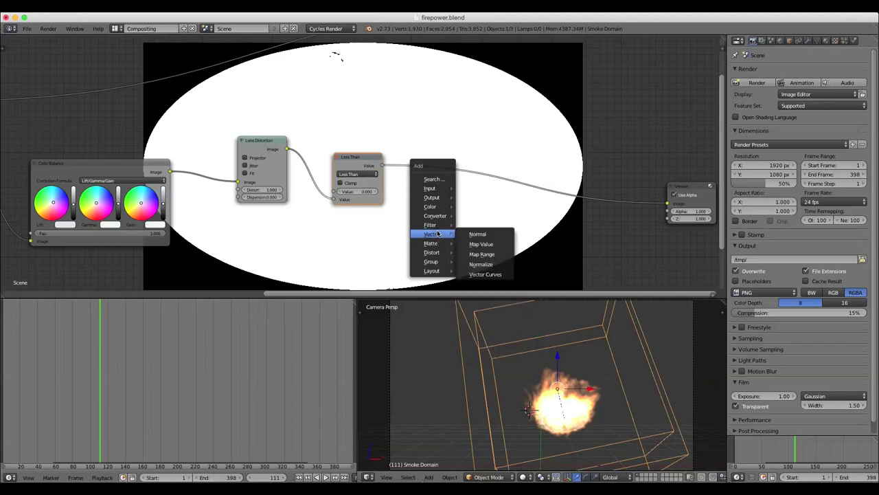
click(431, 178)
text(Mix)
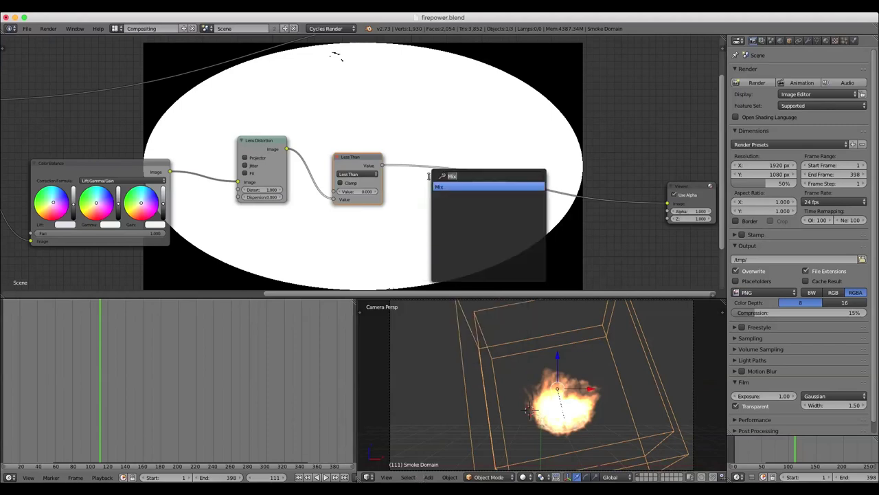
text(blur)
key(Return)
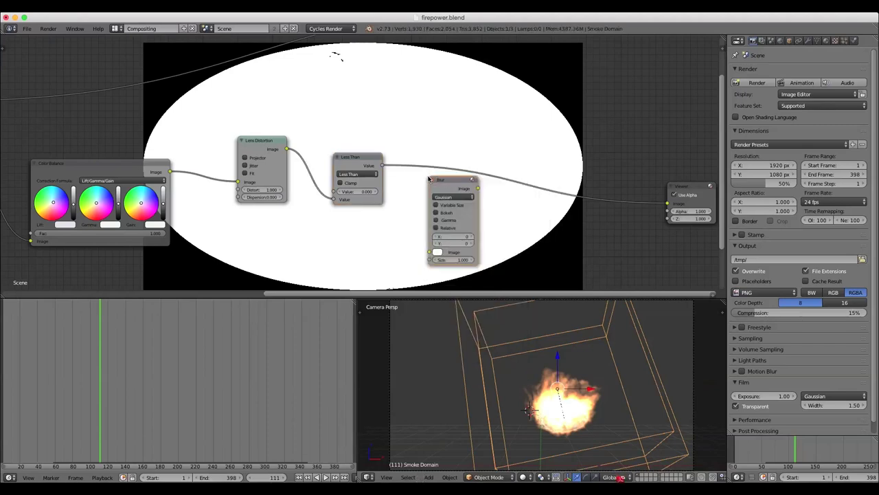
click(425, 162)
click(448, 181)
click(450, 134)
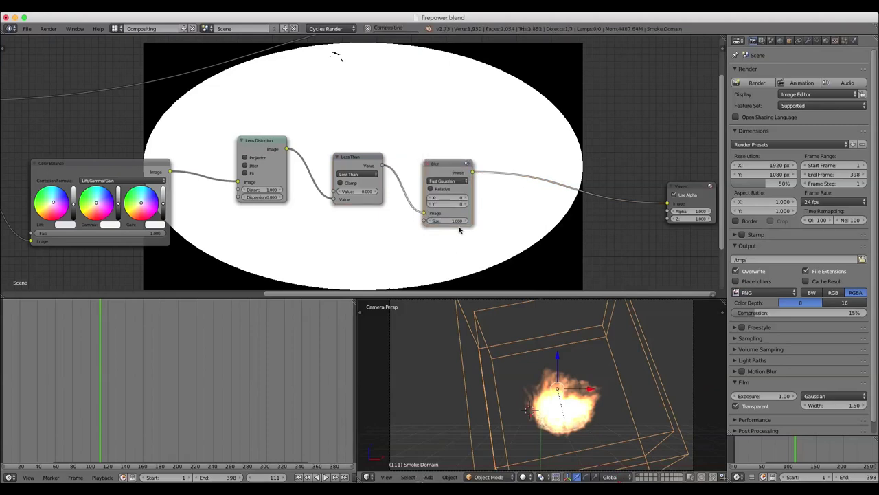
- Set the Blur node's X and Y to 55 and its Size to 2
click(438, 197)
text(55)
key(Return)
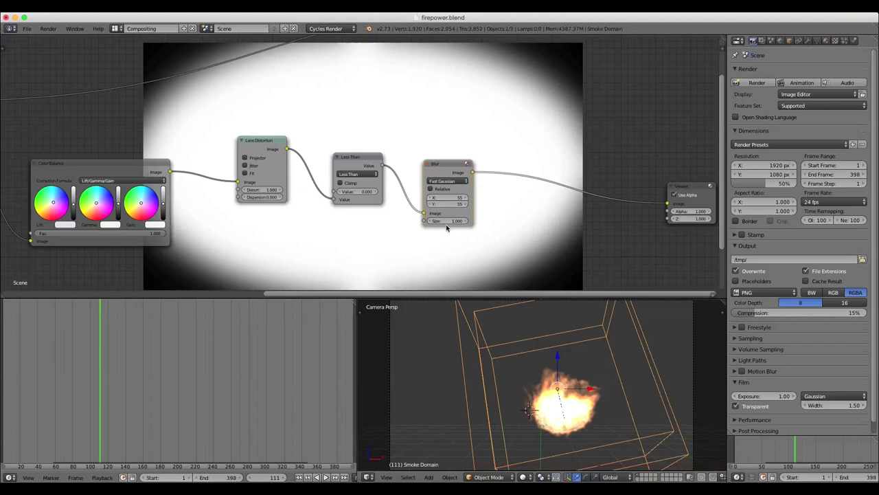
click(447, 221)
text(2)
key(Return)
- Insert a Mix node between Blur and Viewer and set its blend mode to Multiply
middle_drag(538, 218, 516, 216)
key(shift+a)
click(515, 216)
text(Blur)
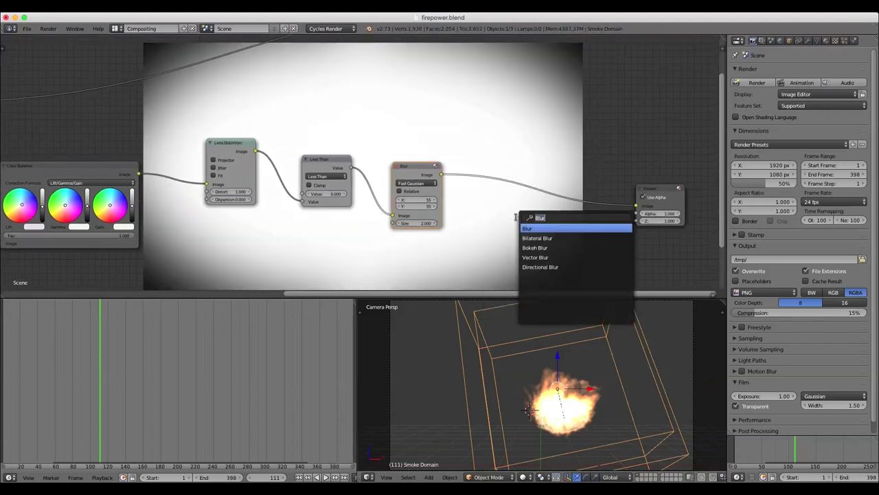
text(m)
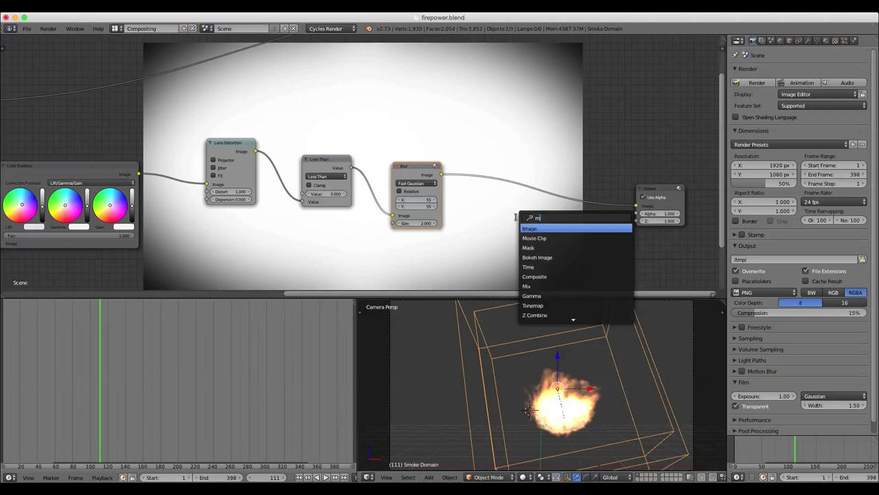
text(ix)
key(Return)
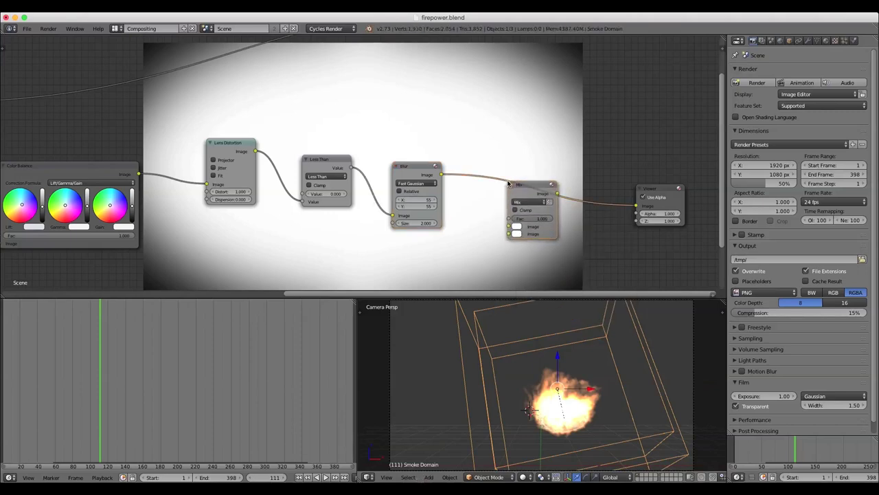
click(529, 205)
click(527, 201)
click(522, 178)
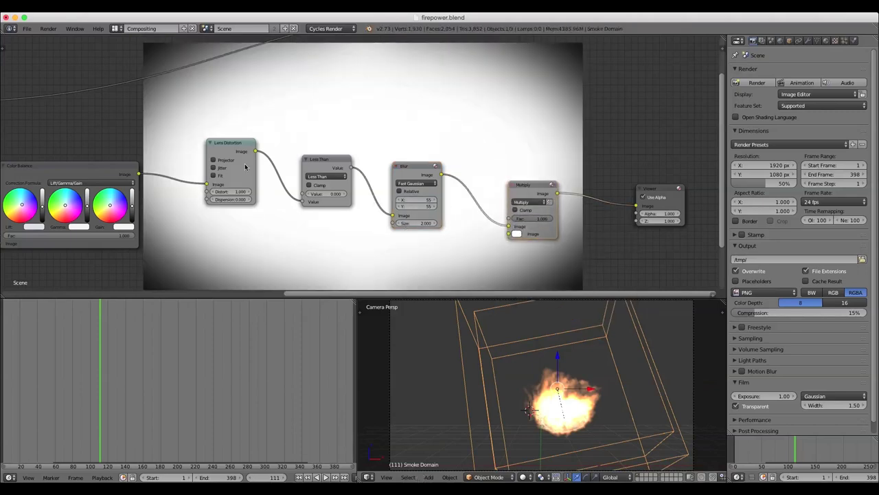
- Connect the Color Balance image to Multiply's first image input and the blurred mask to its second, with the factor at 0.545
drag(139, 176, 509, 234)
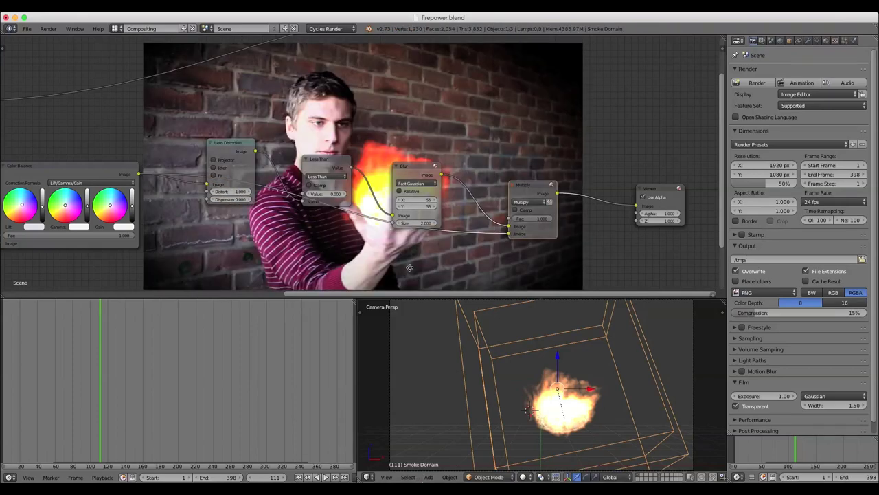
middle_drag(409, 268, 376, 270)
scroll(636, 234, up, 3)
drag(555, 238, 545, 238)
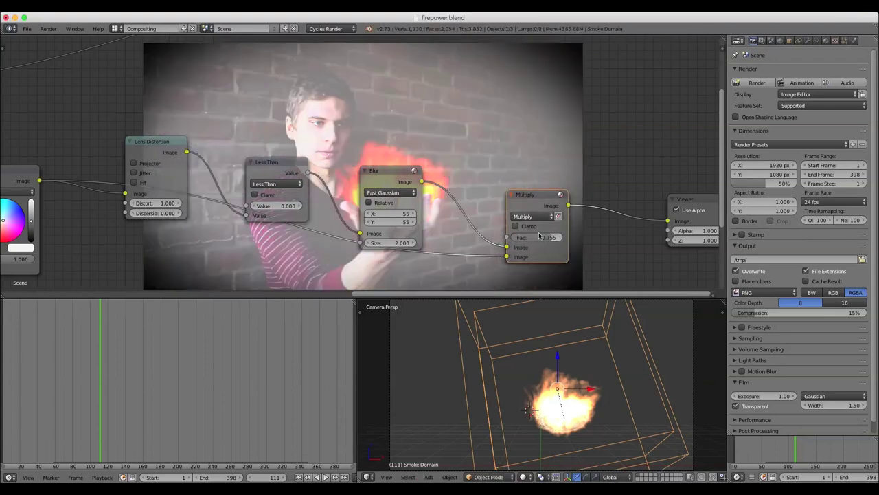
drag(509, 258, 520, 238)
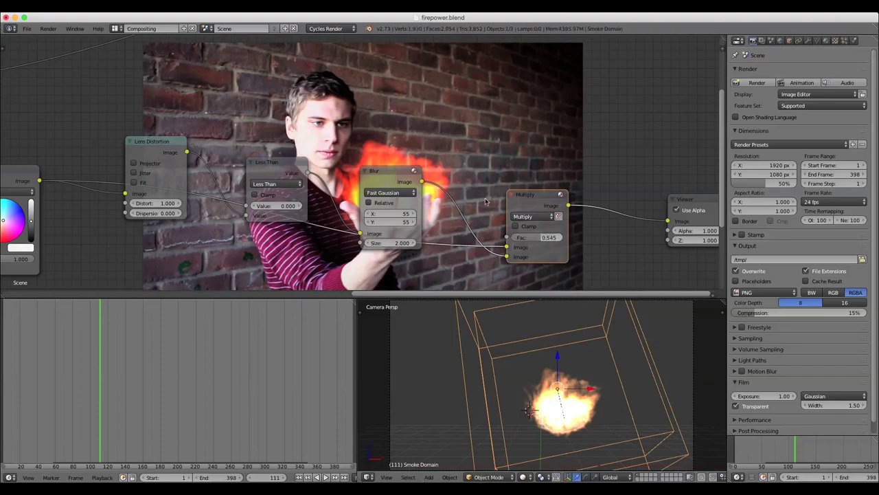
- Check how the hand mask follows the footage between frames 111 and 155 in the Motion Tracking layout, and return to the Compositing layout
scroll(453, 207, down, 6)
middle_drag(402, 211, 560, 223)
scroll(419, 204, down, 8)
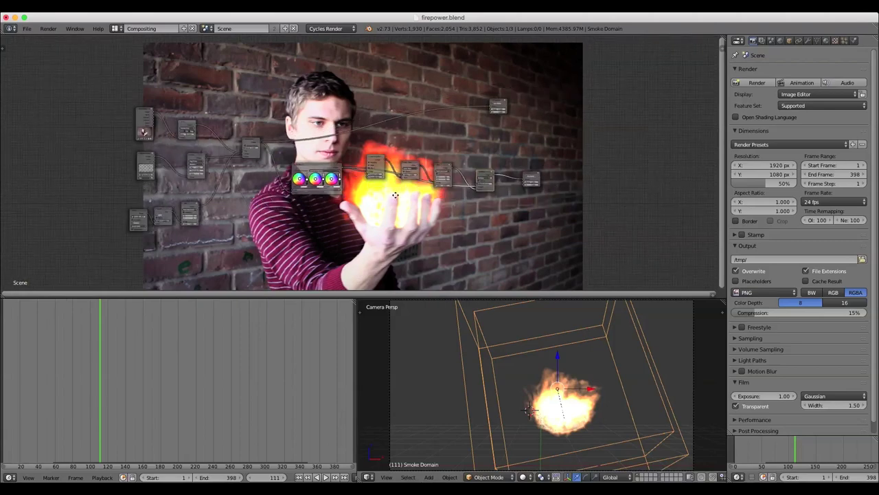
mouse_move(395, 198)
middle_down()
mouse_move(450, 189)
mouse_move(485, 166)
mouse_move(402, 202)
middle_up()
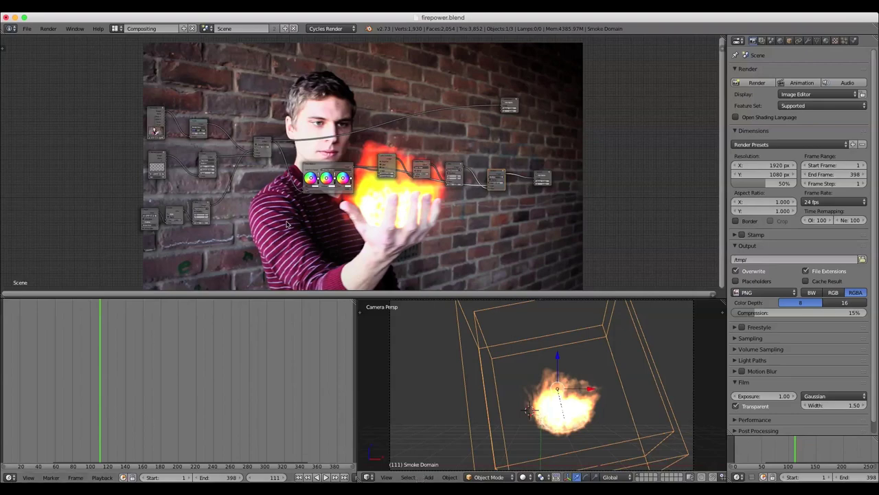
click(114, 28)
click(144, 89)
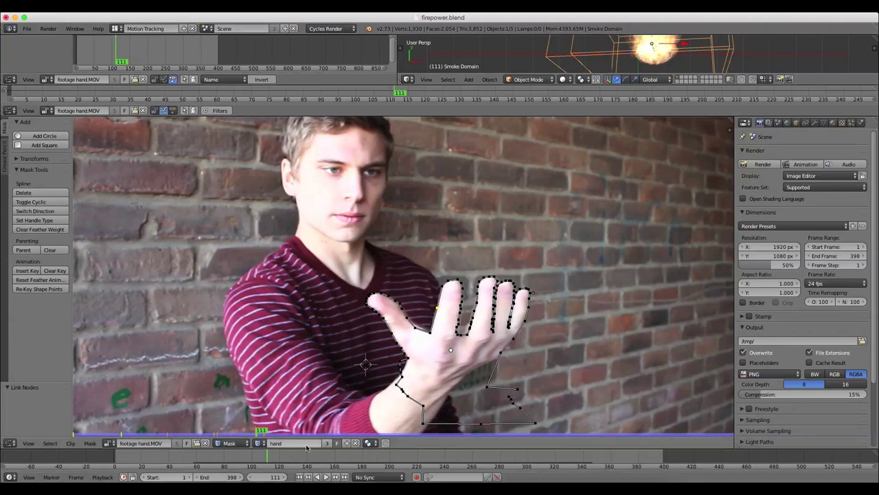
drag(280, 457, 330, 456)
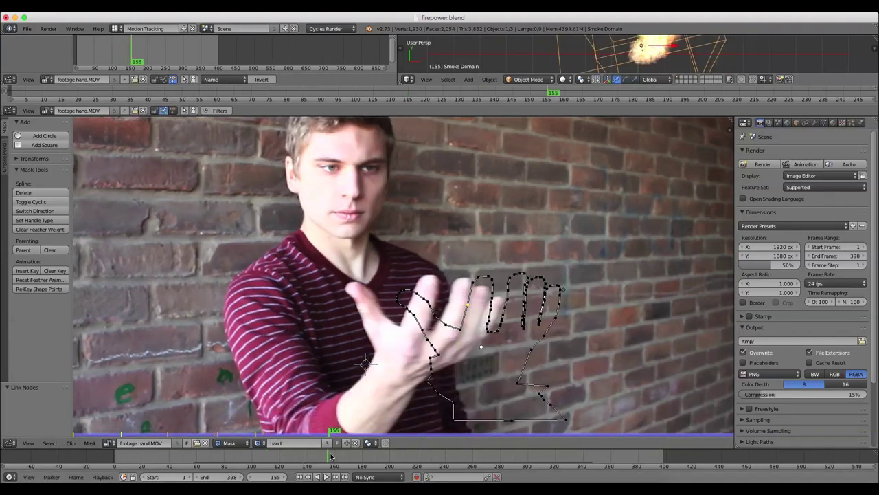
click(261, 456)
drag(261, 457, 268, 456)
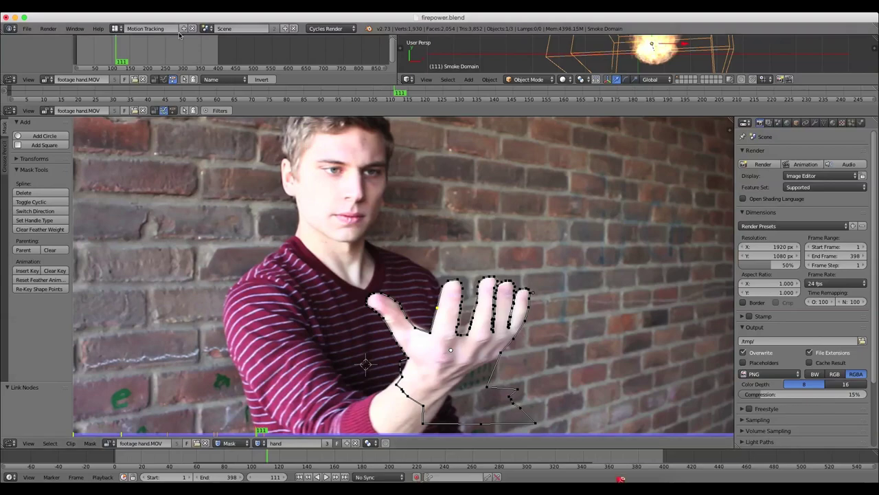
click(117, 29)
click(131, 63)
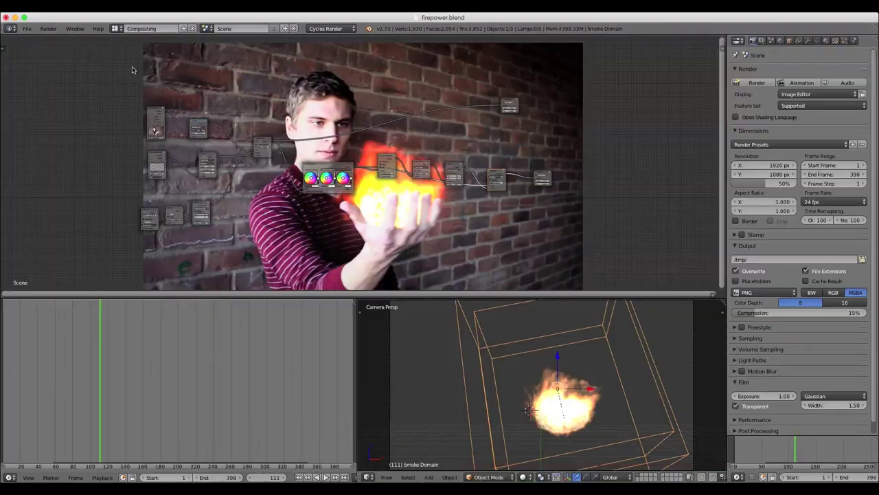
- In the Default layout, turn off Smoke High Resolution in the smoke domain's physics settings and free all bakes
click(117, 28)
click(131, 71)
shift+middle_drag(414, 213, 372, 173)
click(851, 120)
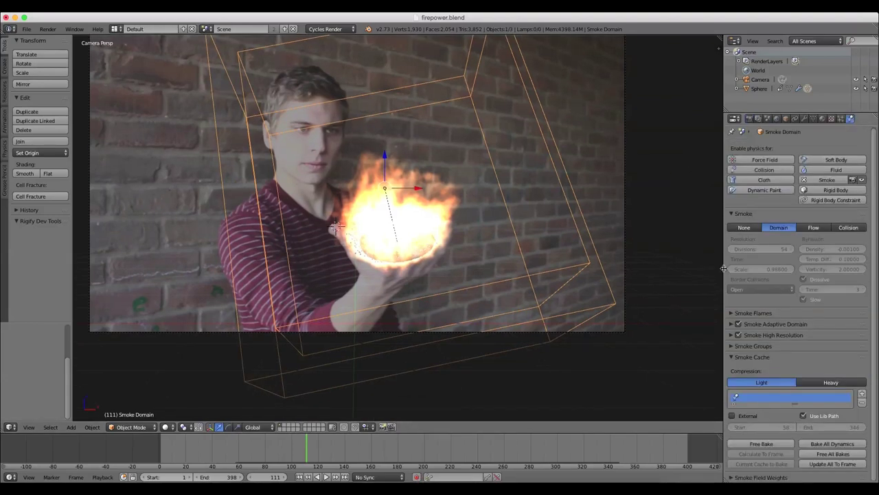
click(732, 335)
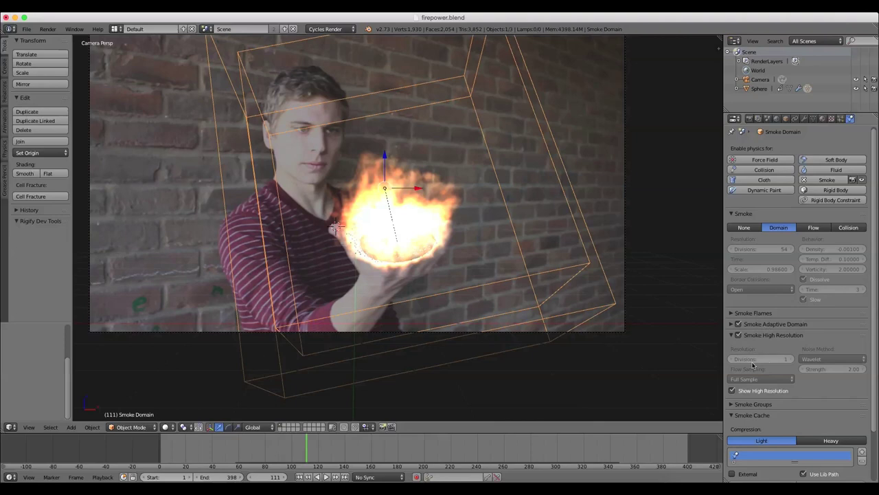
click(739, 335)
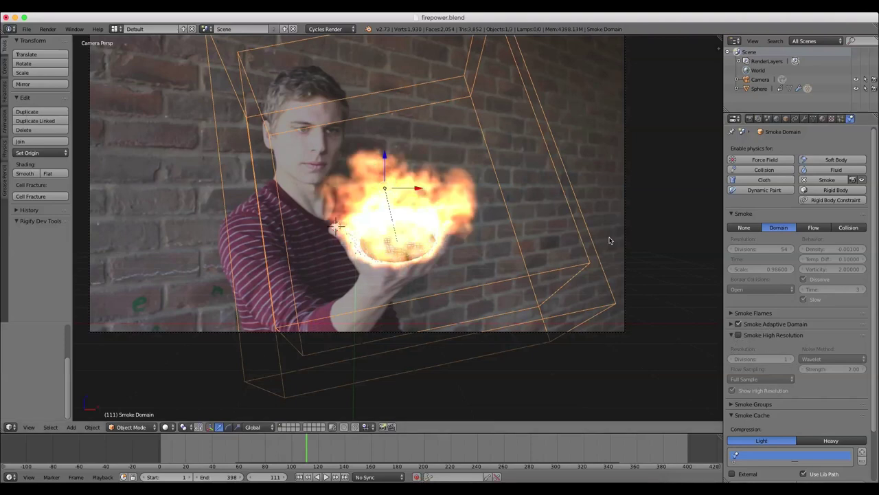
scroll(810, 439, down, 3)
click(824, 455)
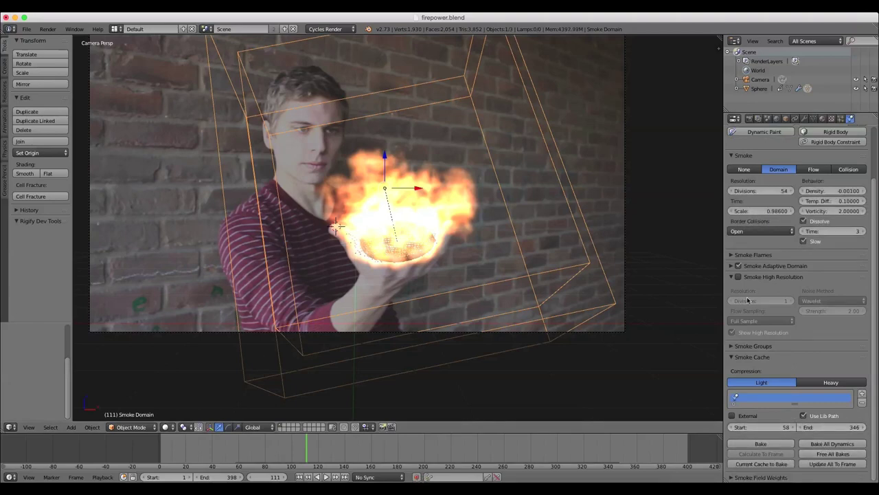
- Enable Smoke High Resolution with 2 divisions and set the smoke domain's main resolution to 64 divisions
click(739, 277)
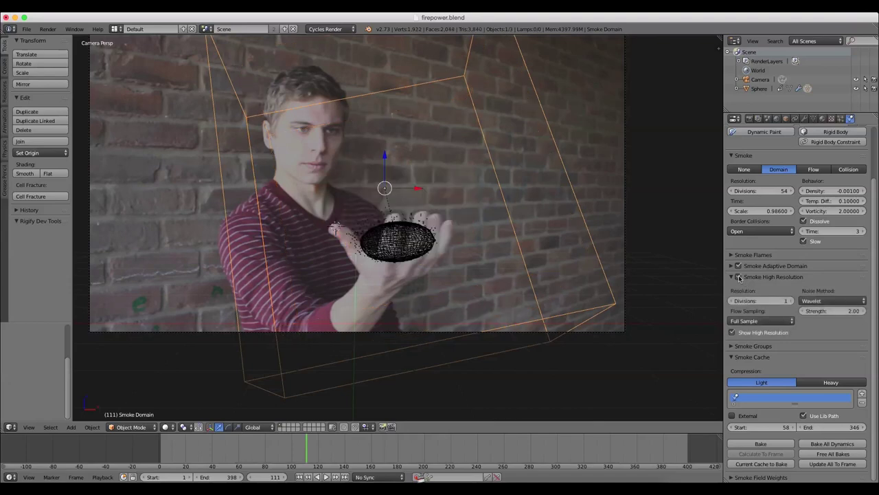
click(792, 302)
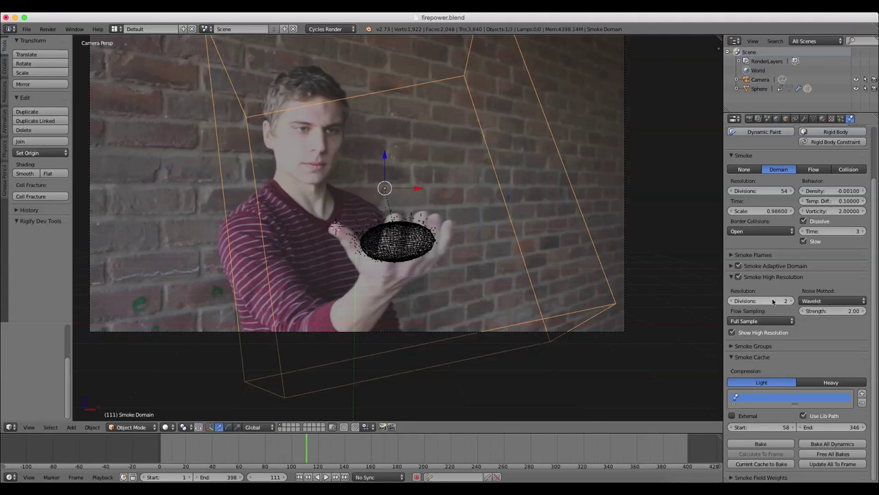
click(766, 192)
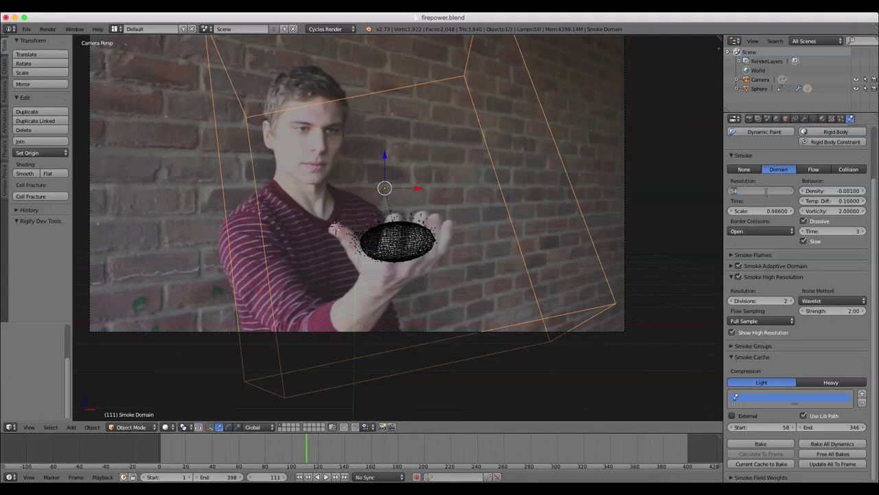
text(64)
key(Return)
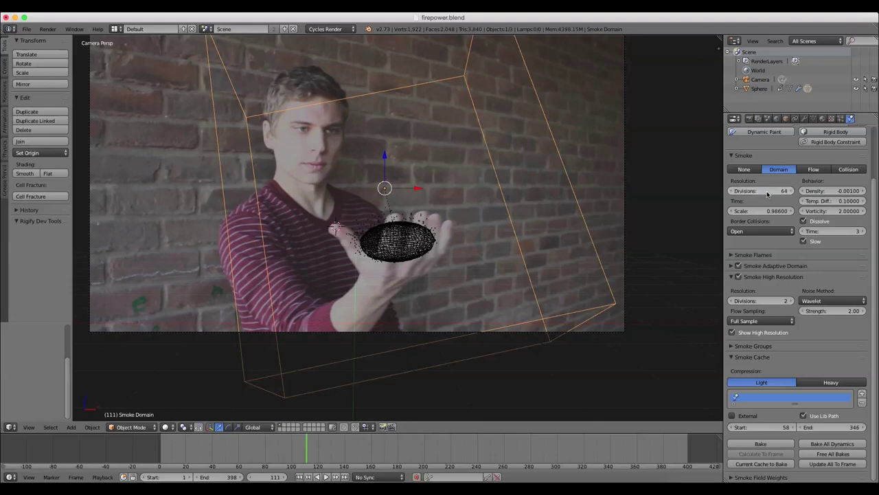
- Play the smoke simulation from the first frame until the fire develops, and go to frame 66
click(301, 477)
click(326, 476)
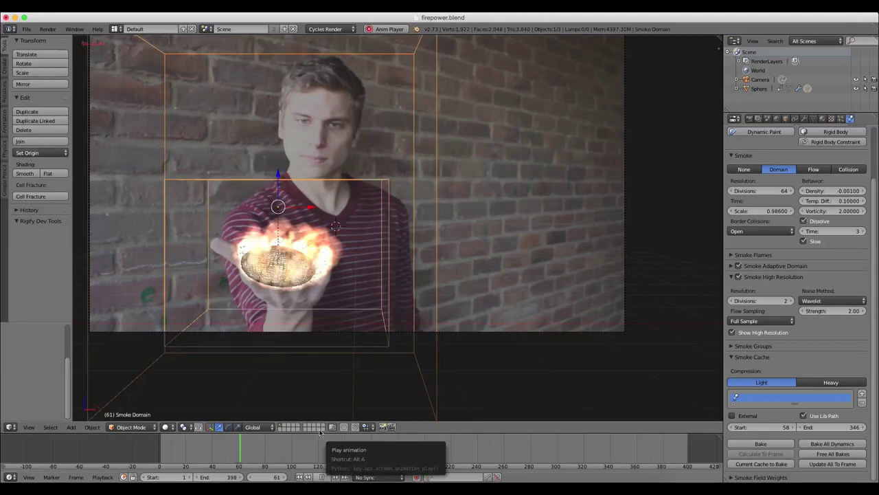
click(325, 476)
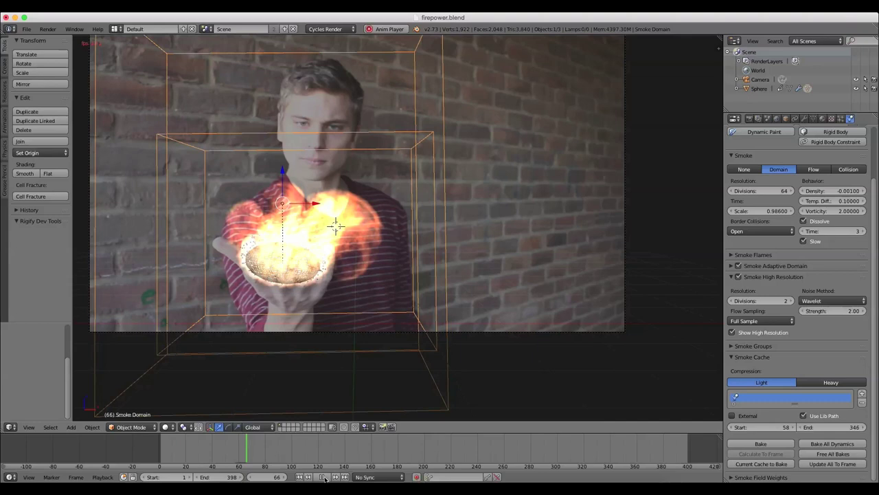
click(326, 479)
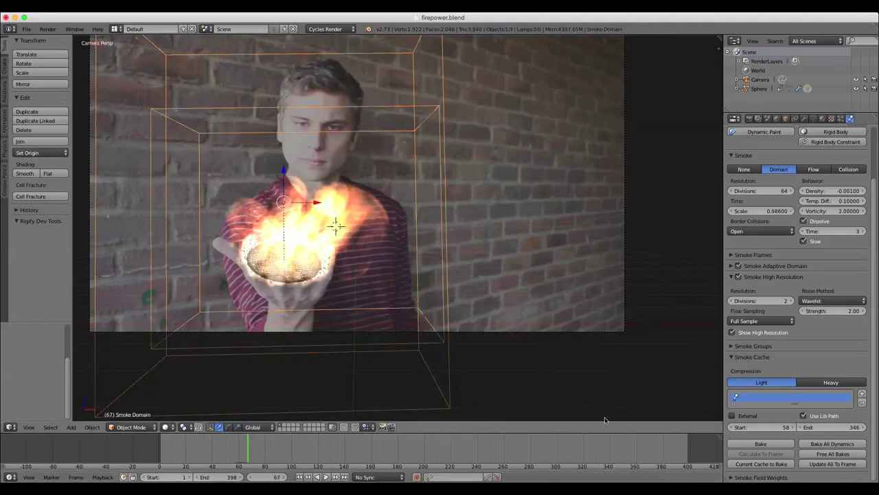
click(599, 471)
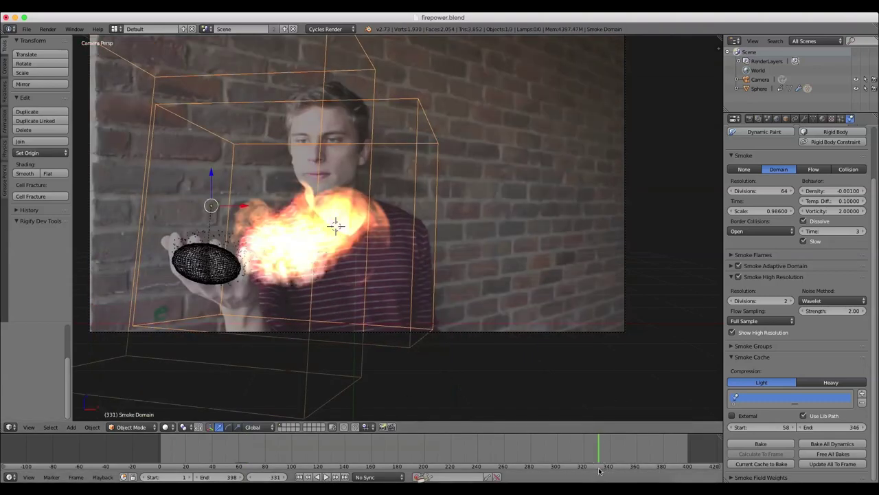
click(246, 451)
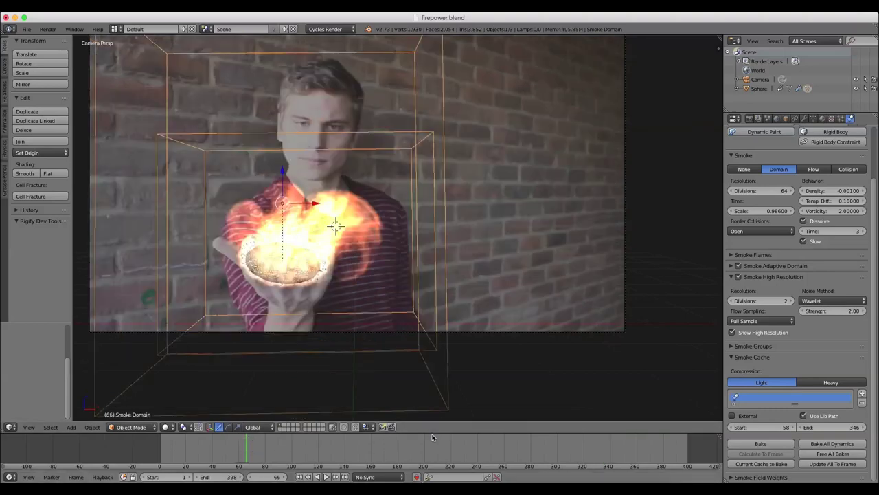
- Enlarge the timeline area, set a render border around the fire, and preview it with rendered viewport shading
drag(432, 433, 446, 272)
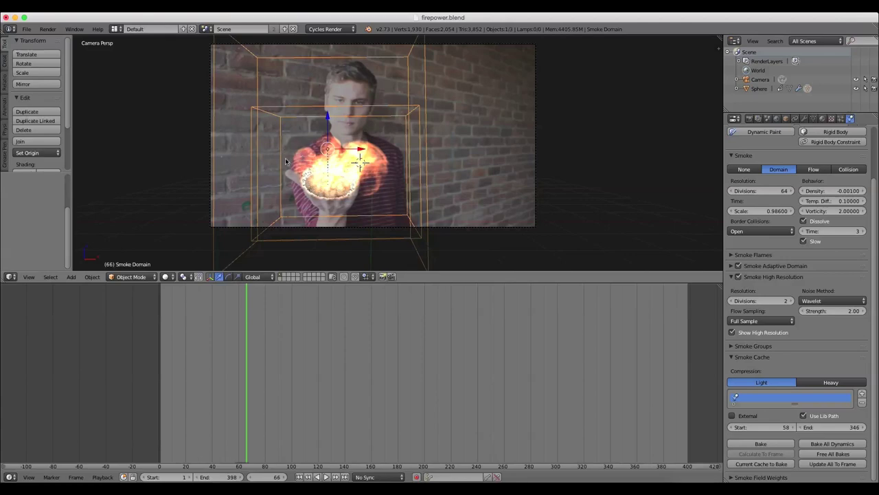
key(ctrl+b)
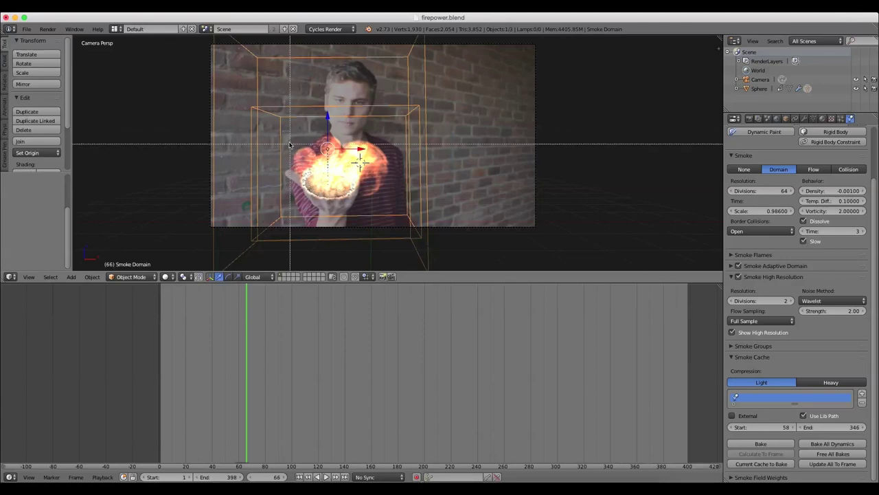
drag(263, 121, 405, 217)
scroll(375, 191, up, 2)
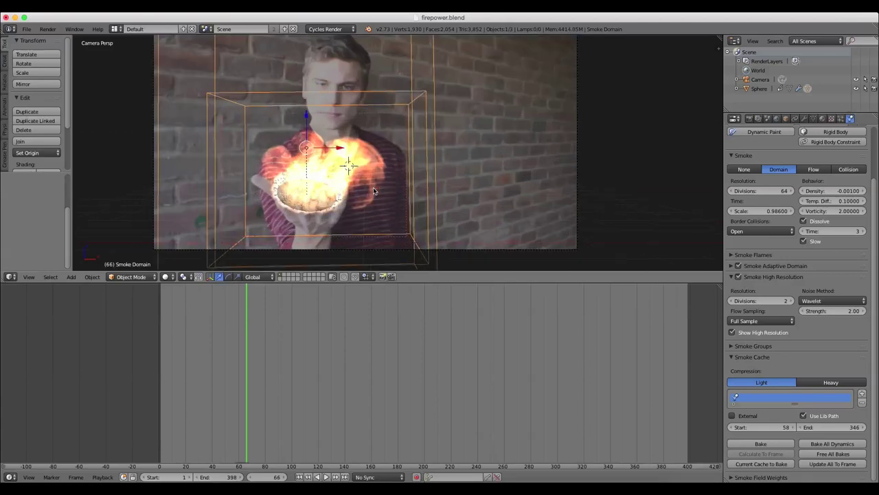
key(shift+z)
scroll(355, 201, up, 2)
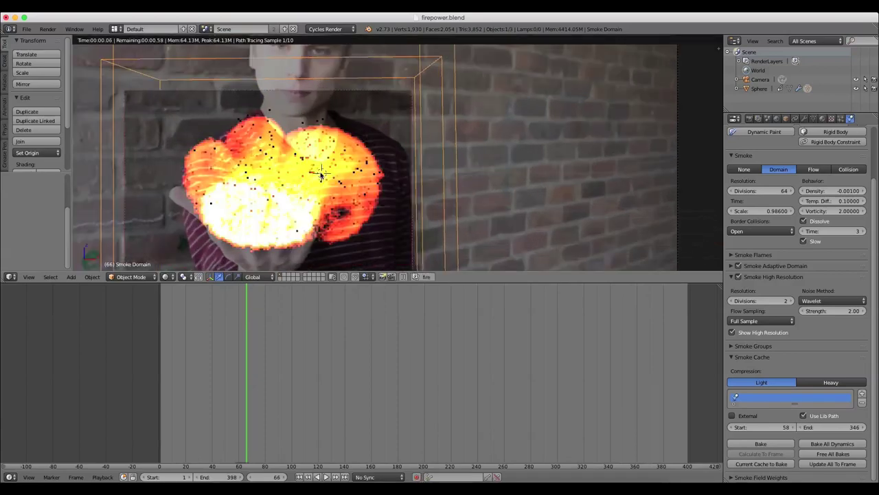
shift+middle_drag(355, 201, 386, 182)
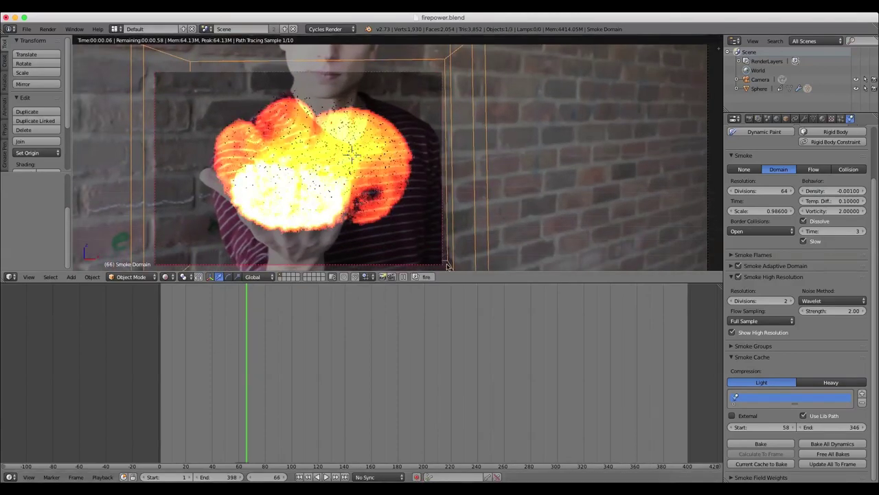
- Change the timeline area to the Node Editor and bring the smoke domain material's flame color ramp into close view
click(11, 476)
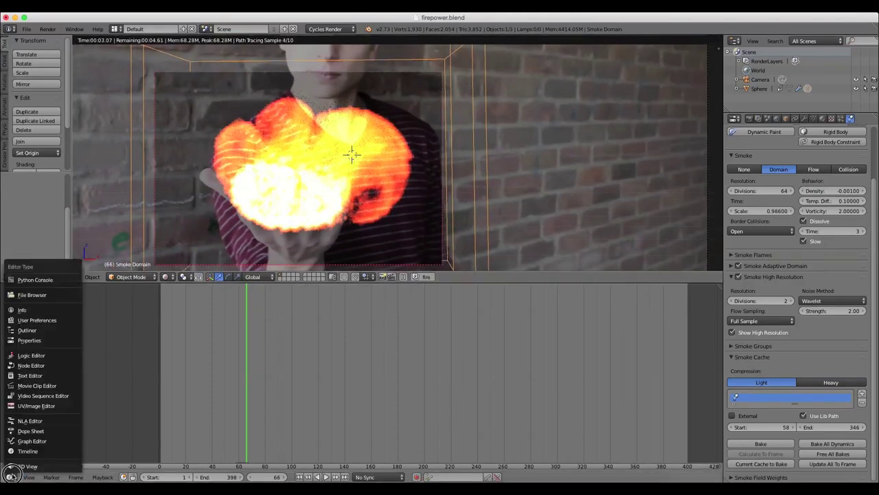
click(41, 366)
scroll(332, 381, up, 3)
middle_drag(309, 383, 423, 366)
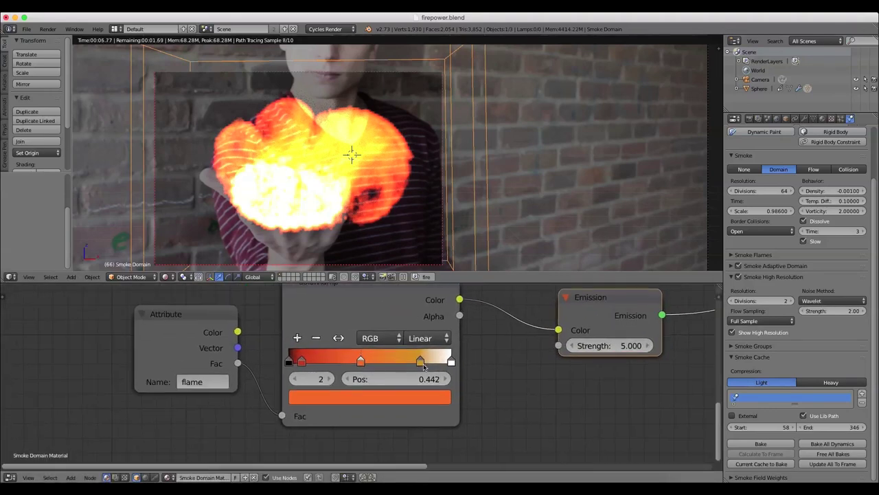
scroll(423, 366, up, 1)
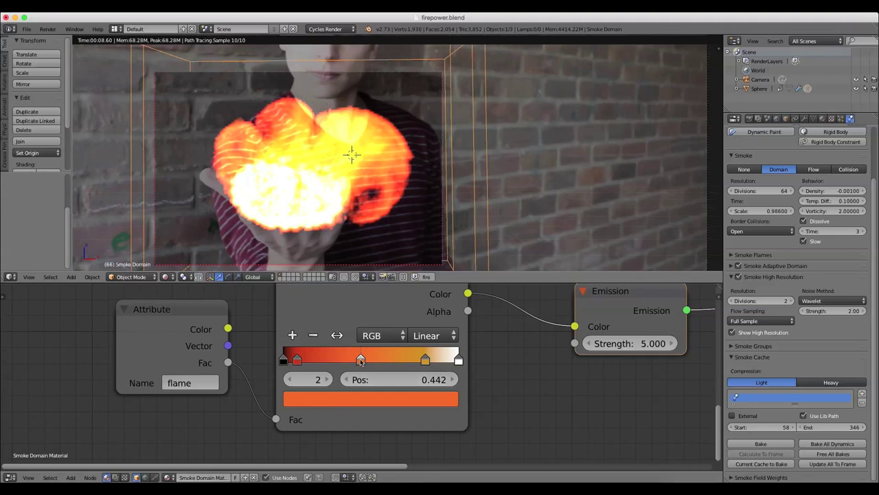
- In the flame color ramp, move the orange stop closer to the red, the amber stop to 0.541, and brighten the amber to yellow
click(297, 360)
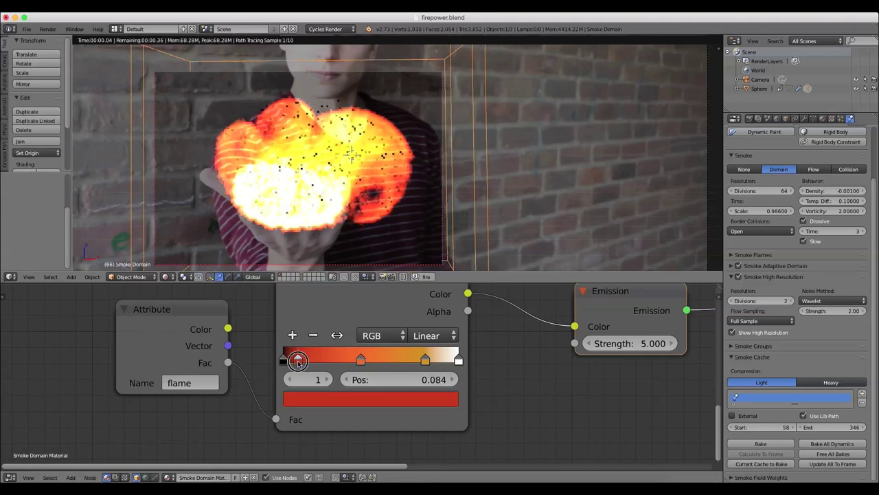
drag(360, 360, 331, 359)
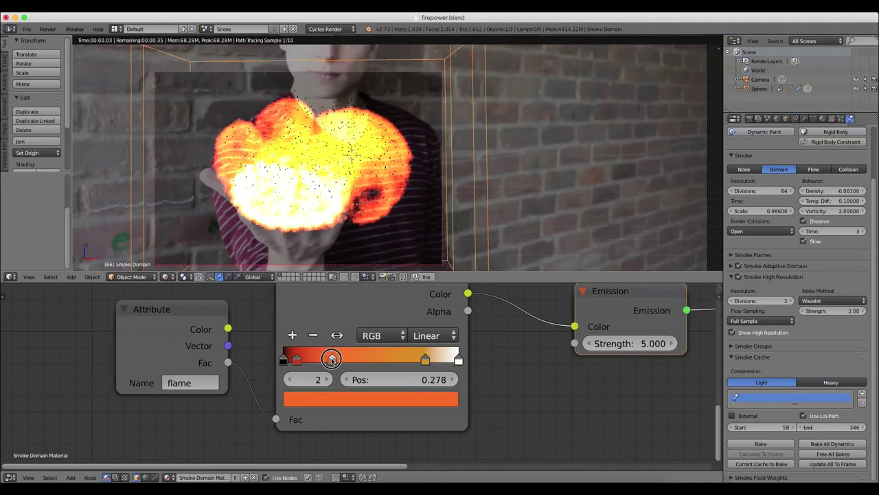
drag(425, 360, 382, 358)
click(389, 399)
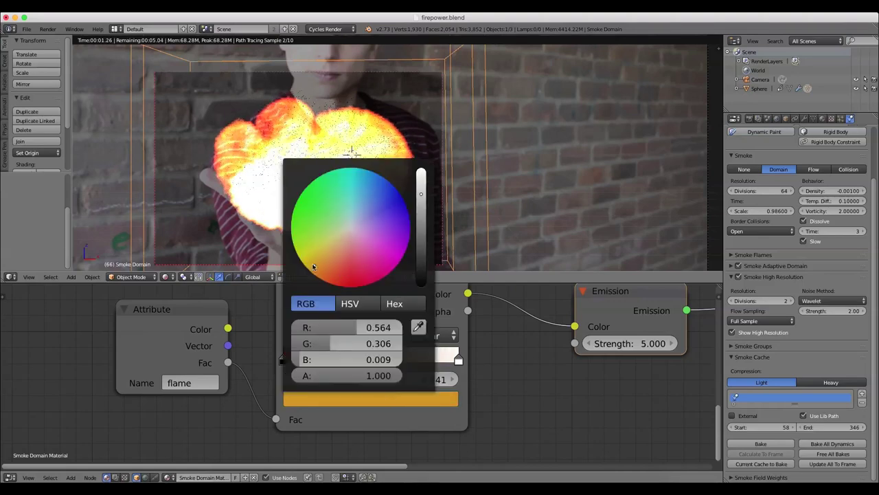
drag(313, 265, 314, 263)
drag(423, 201, 423, 167)
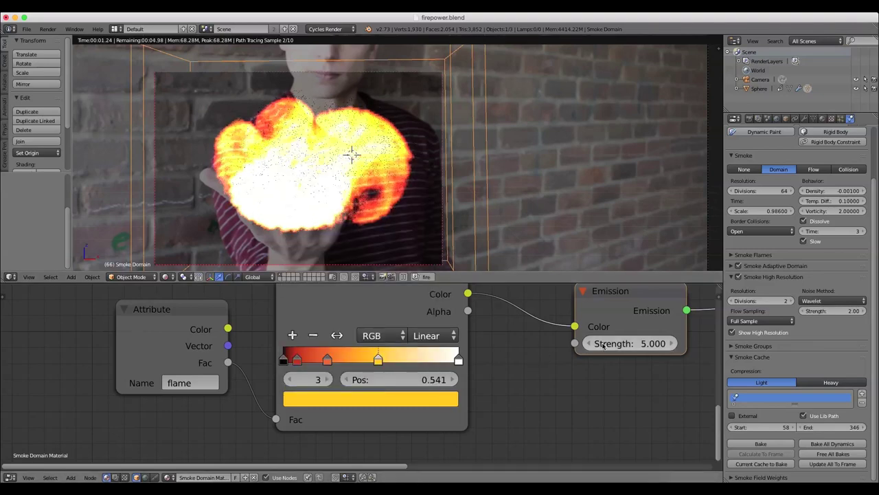
- Set the smoke domain material's Emission strength to 4
click(602, 344)
text(4)
key(Return)
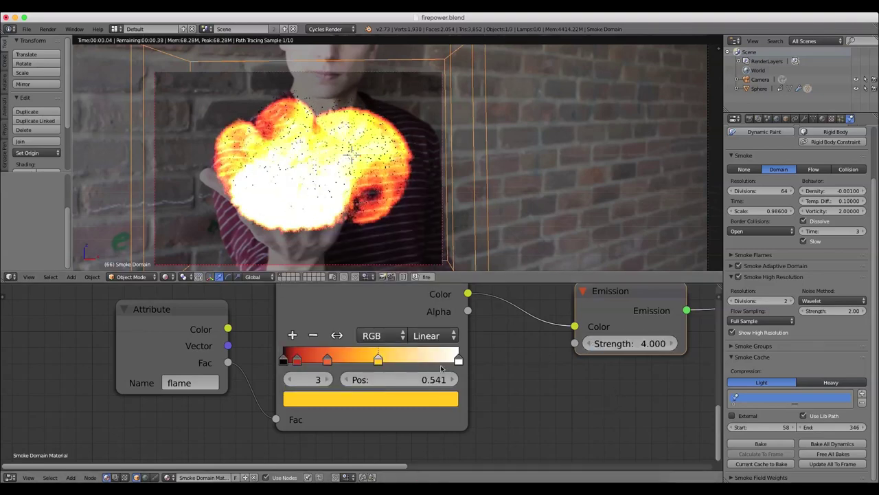
- Reposition the flame ramp's red stop to 0.093, orange to 0.324 and yellow to 0.714, and recolor the orange stop slightly lighter
click(379, 357)
drag(378, 357, 417, 358)
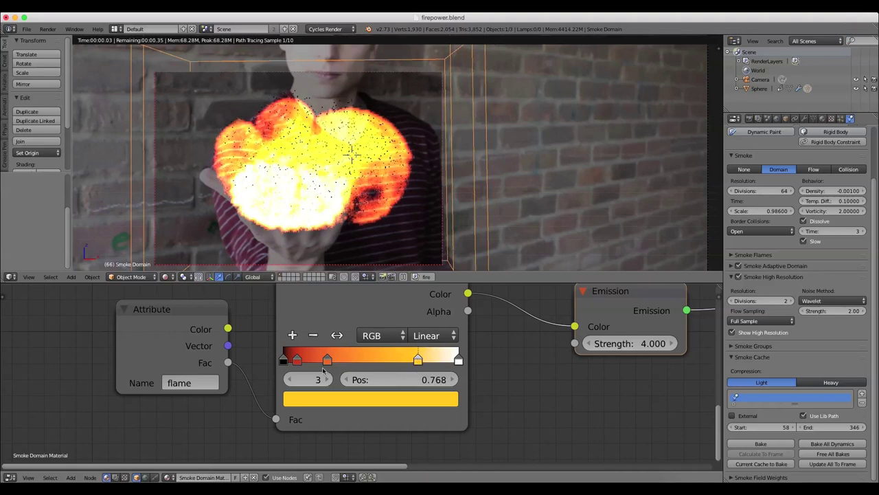
drag(326, 358, 340, 358)
click(297, 359)
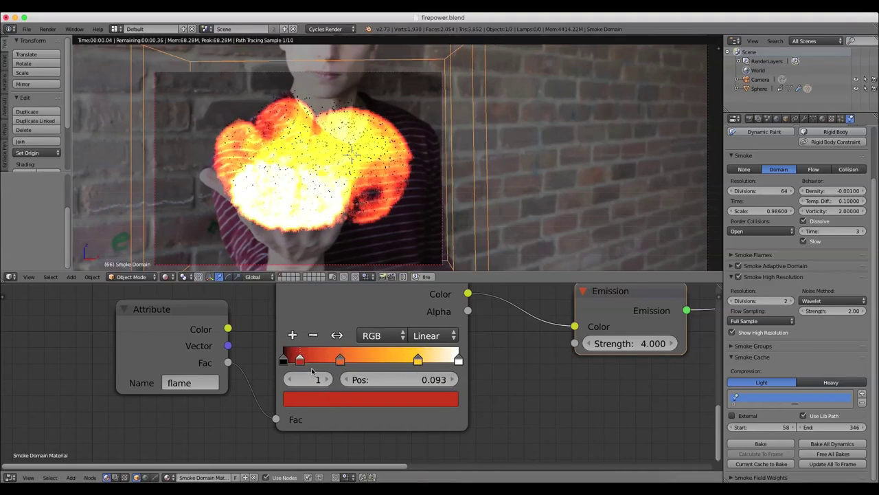
click(340, 359)
click(336, 396)
drag(327, 274, 322, 273)
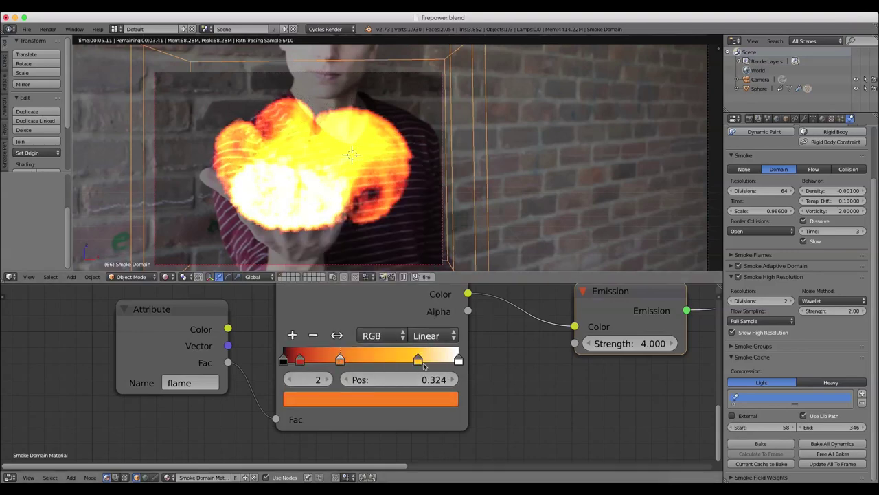
drag(417, 358, 408, 359)
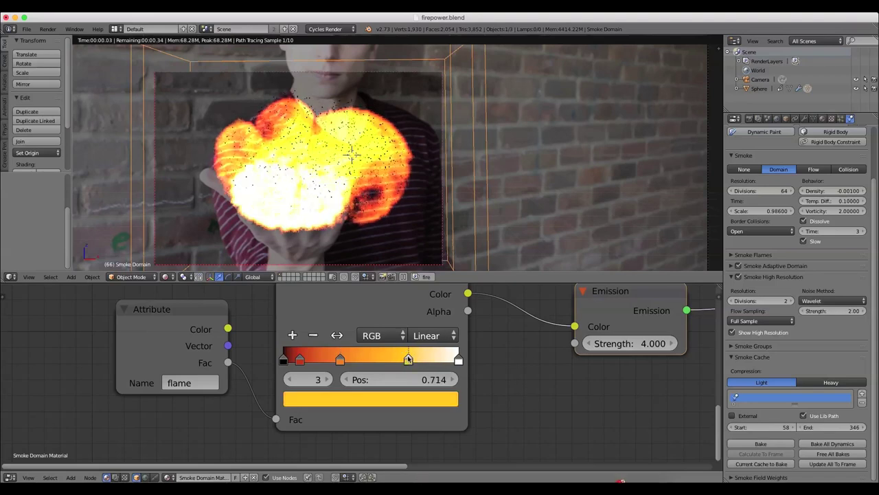
- Show the whole shot through the camera and change the Node Editor area back to the Timeline
scroll(415, 171, down, 5)
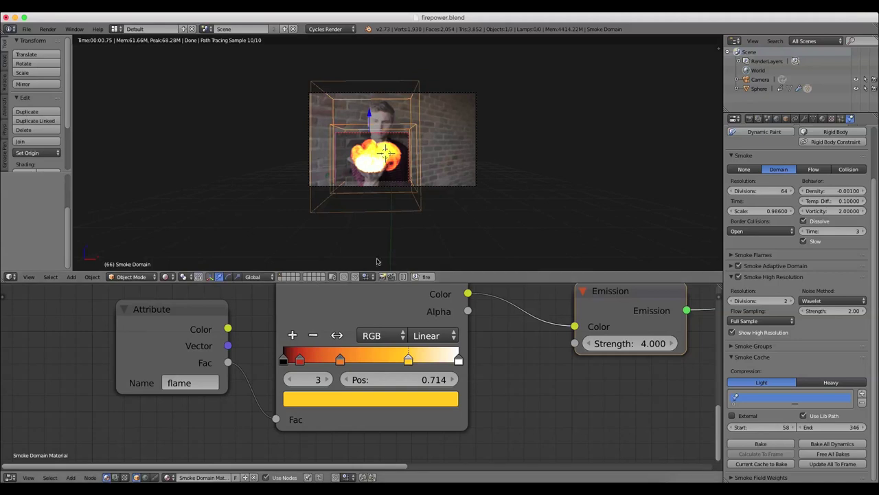
key(KP_0)
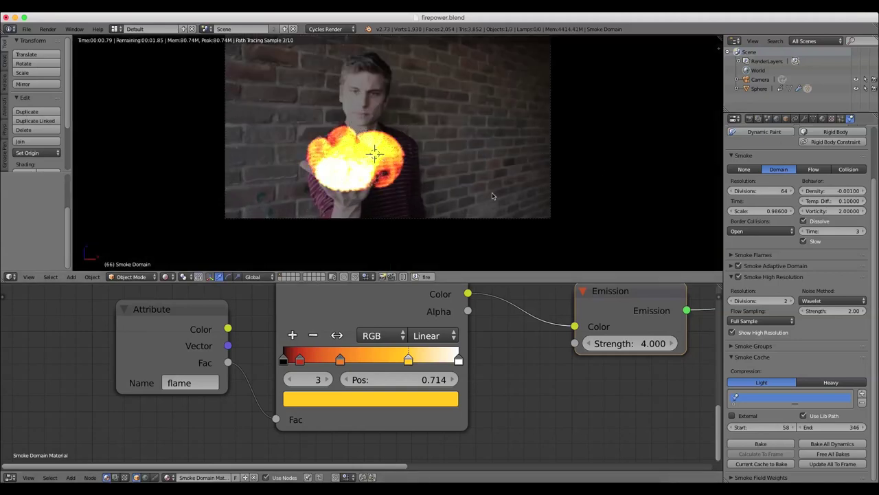
click(10, 476)
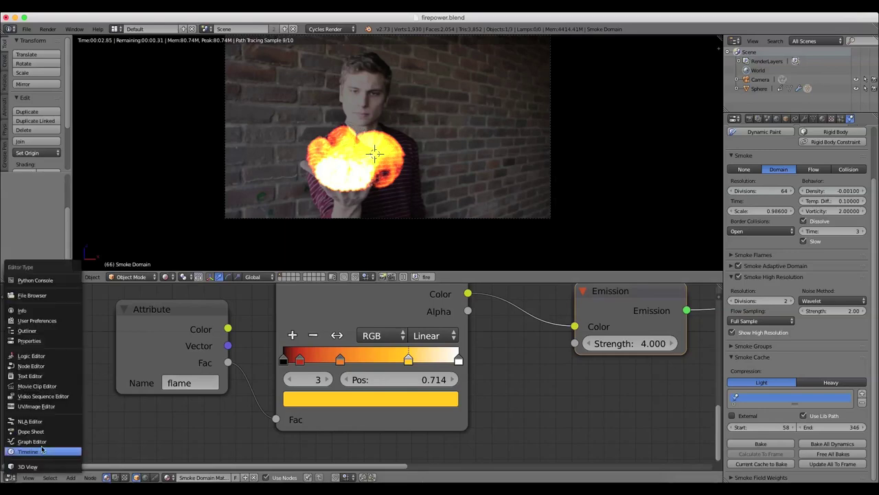
click(35, 451)
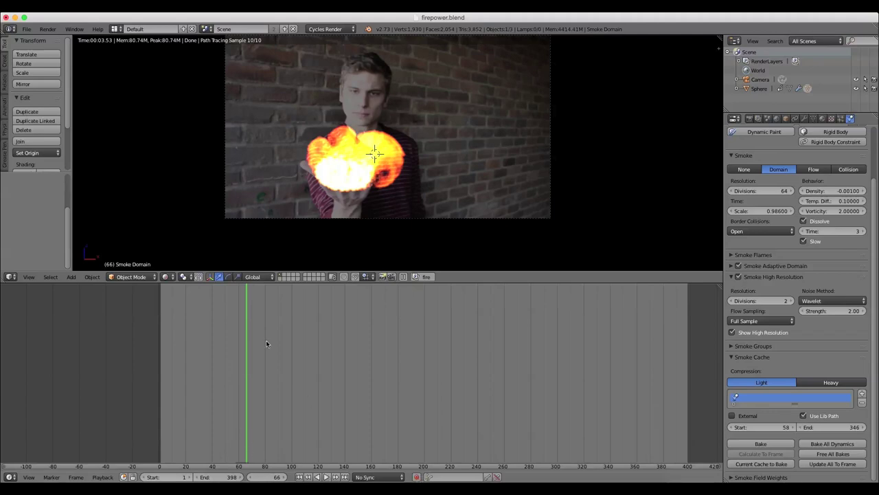
- Switch to the Motion Tracking layout and go to frame 66 of the hand footage
click(116, 28)
click(151, 90)
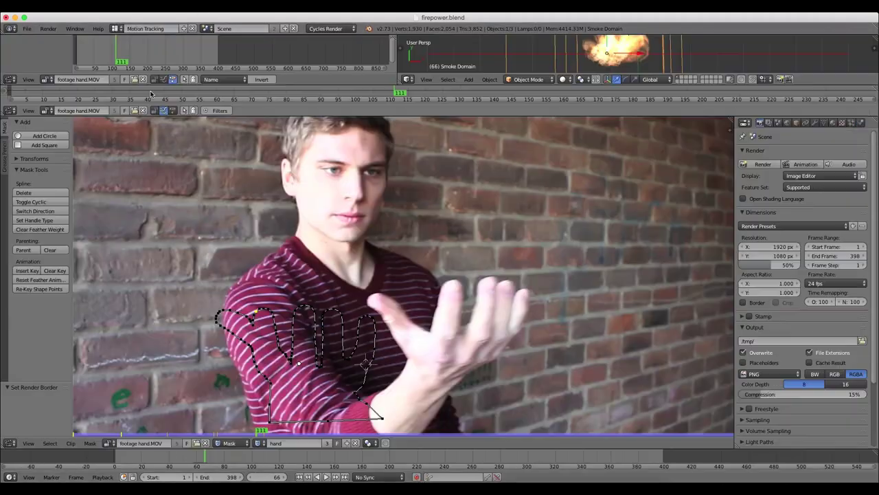
click(198, 456)
click(202, 457)
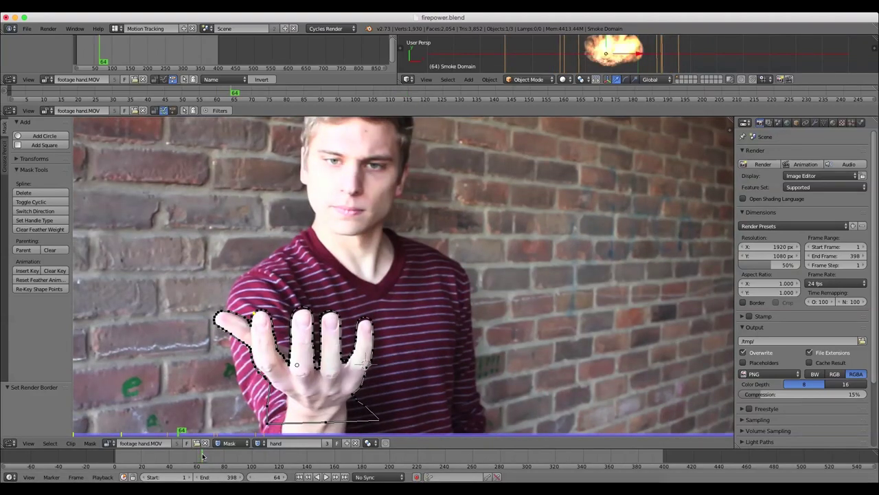
key(Right)
key(Right)
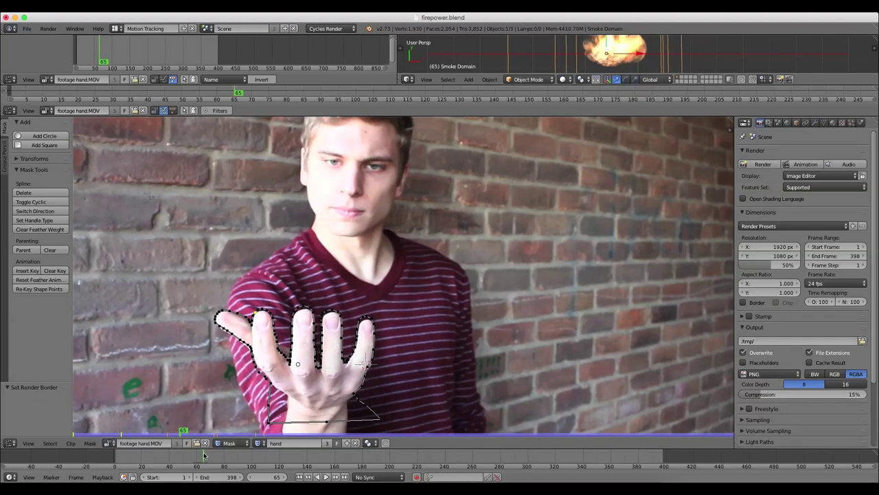
- Bring the hand mask into close view and enable automatic keyframing
scroll(258, 337, up, 3)
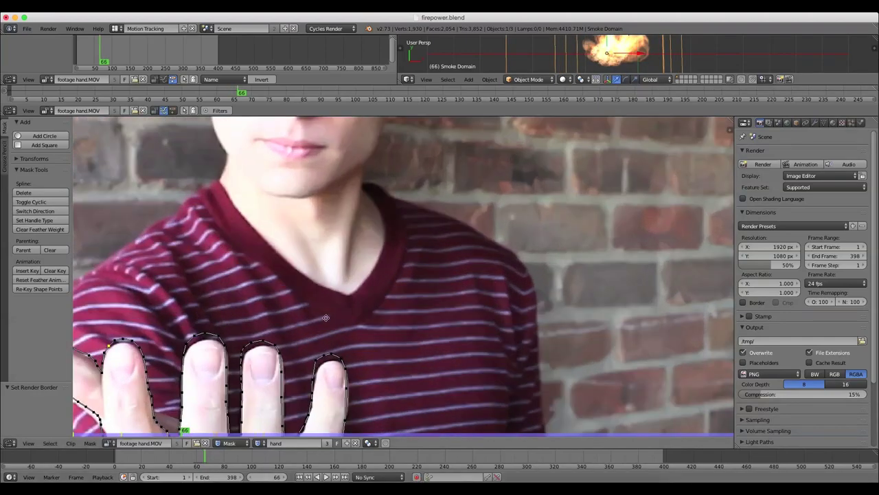
middle_drag(304, 348, 453, 211)
click(416, 477)
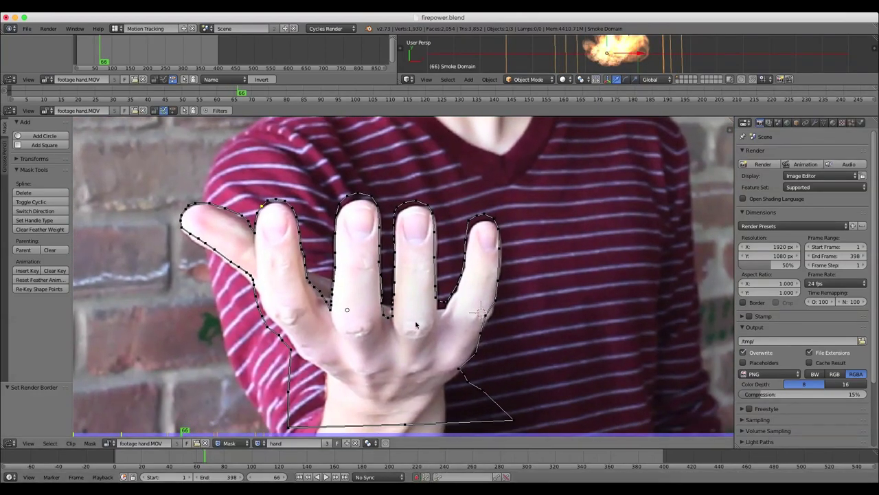
drag(431, 242, 352, 225)
key(ctrl+z)
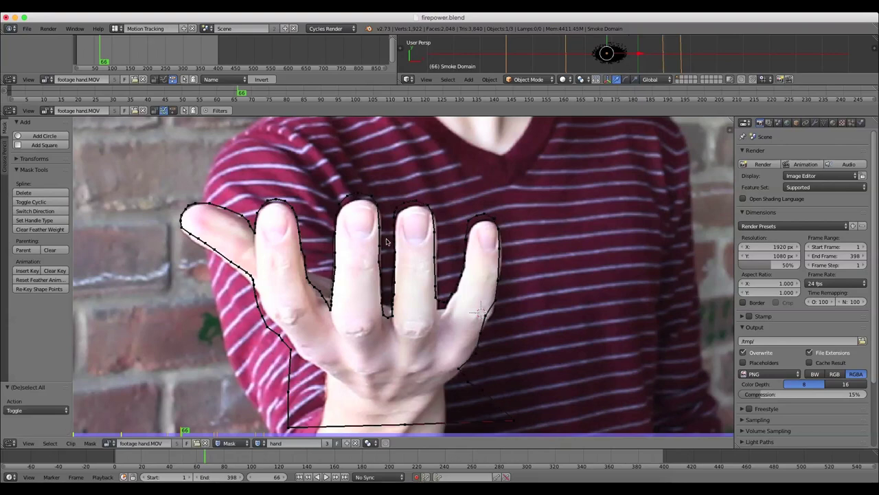
- Shift all hand mask points slightly down and rotate them about 0.97° so the outline fits the fingers at frame 66
key(a)
key(g)
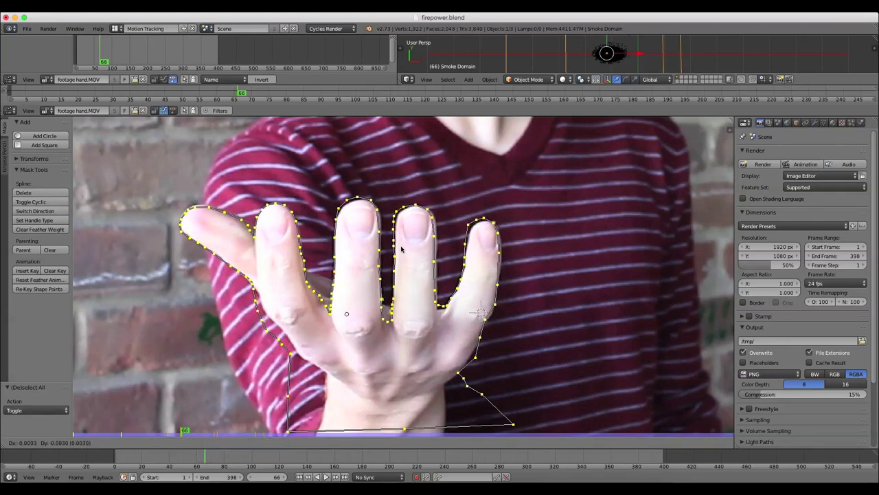
click(400, 245)
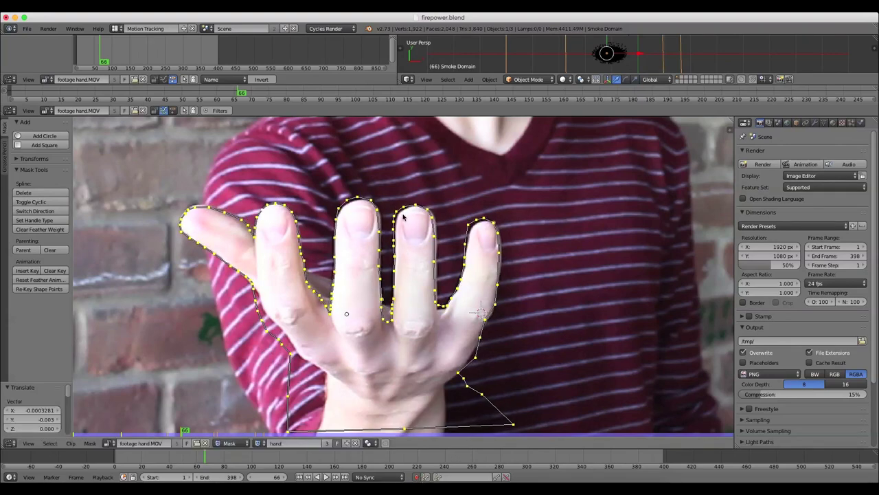
key(r)
click(506, 229)
key(g)
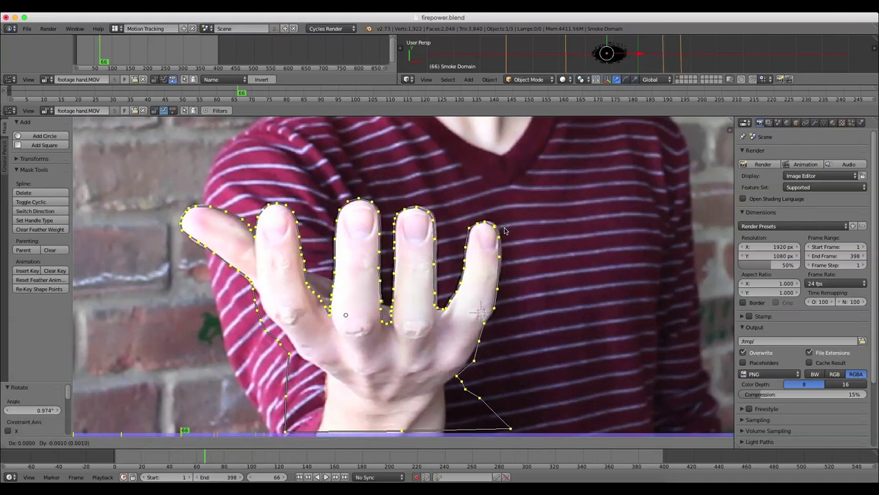
click(505, 232)
key(g)
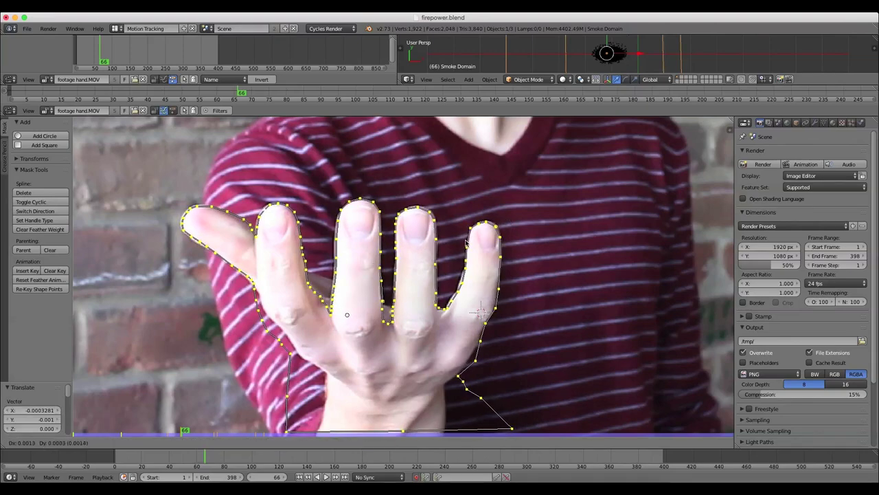
click(466, 242)
scroll(553, 237, down, 3)
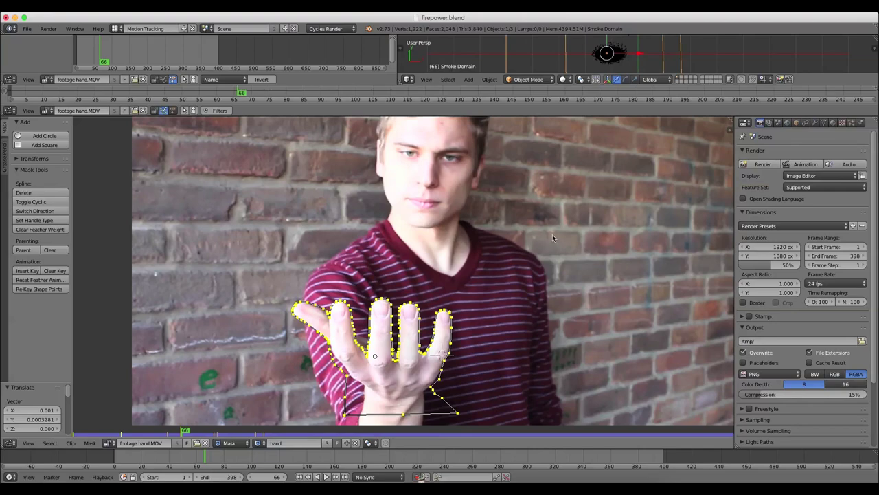
scroll(552, 238, down, 2)
- Return to the Default layout and bring up the render settings for a render of frame 66
click(146, 28)
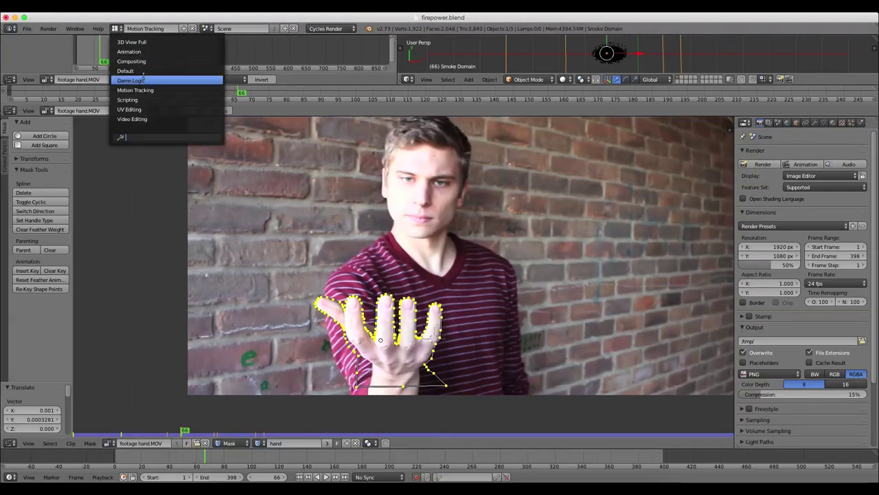
click(141, 71)
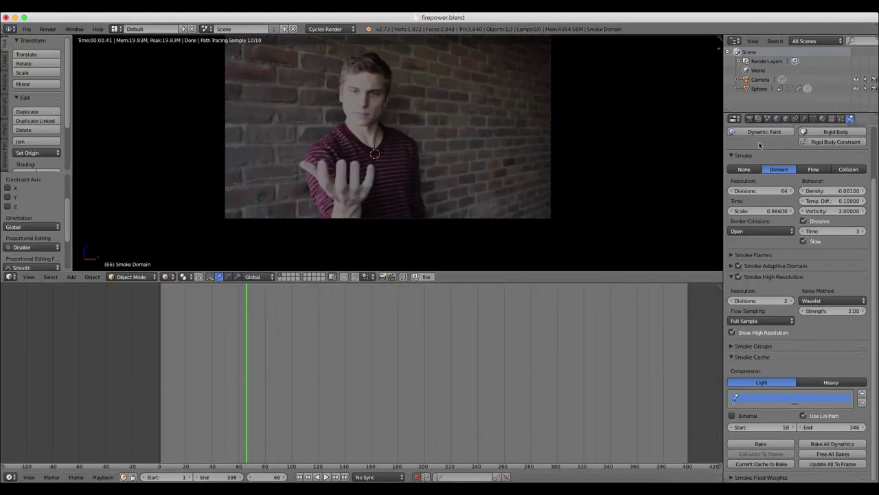
click(749, 118)
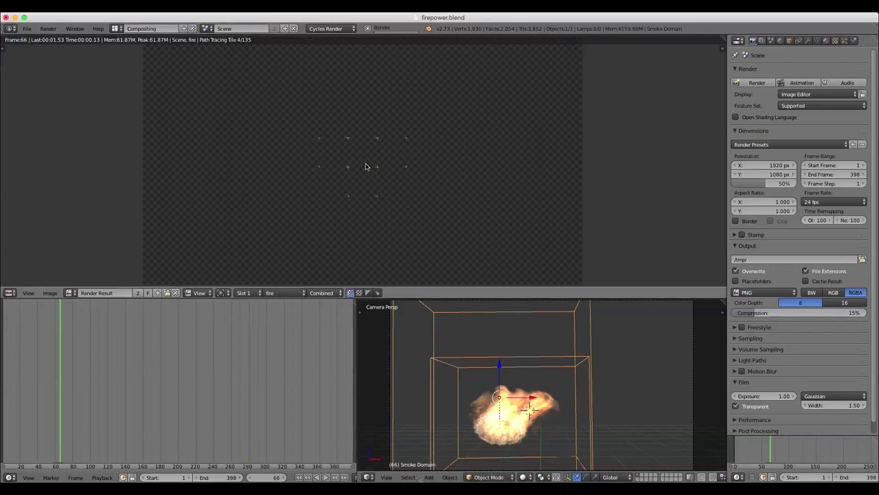
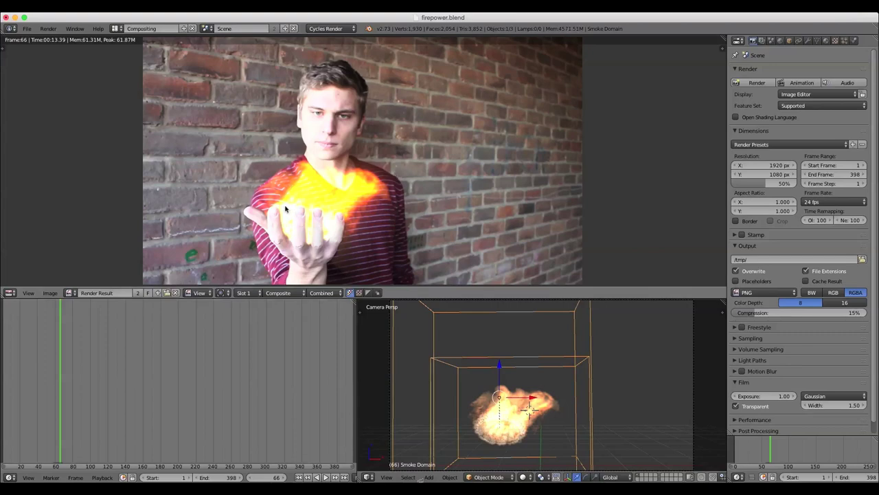
- Change the render result area of the Compositing layout back to the Node Editor and show the output end of the node tree
click(119, 29)
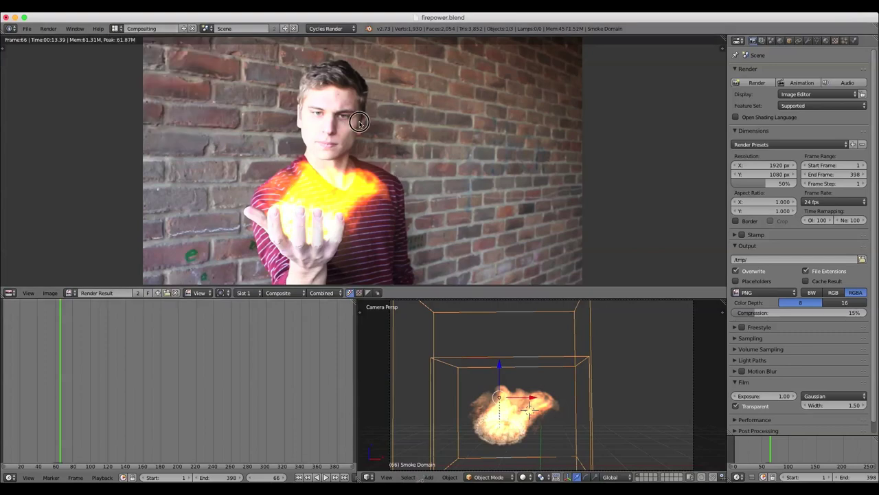
key(shift+F3)
scroll(571, 165, up, 3)
middle_drag(571, 164, 508, 186)
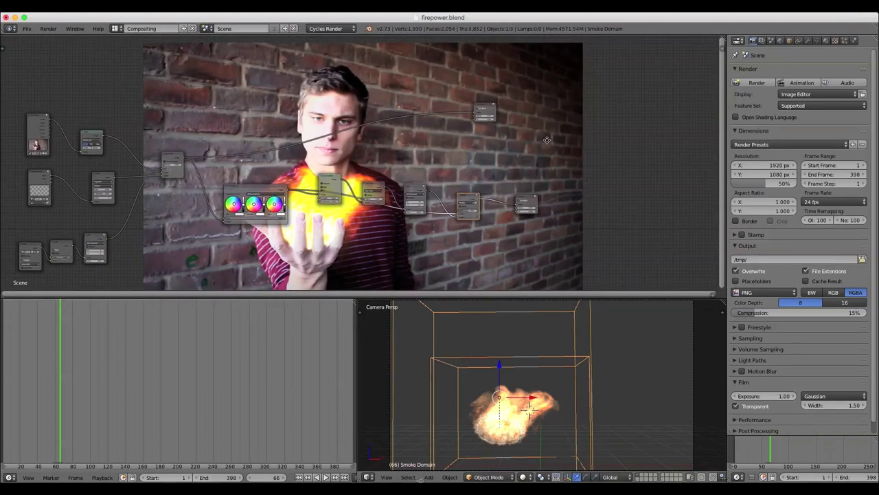
scroll(532, 131, up, 4)
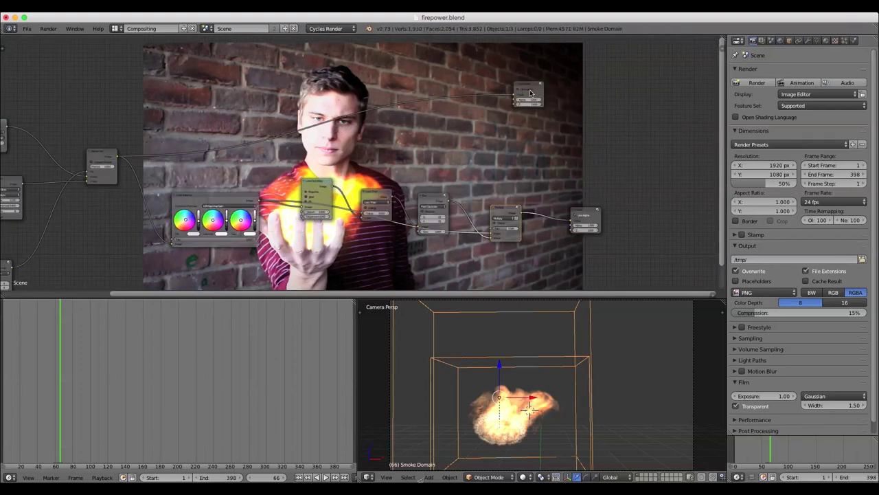
- Move the Composite node above the Viewer node and connect the vignette's Multiply output to its image input
drag(534, 90, 576, 128)
scroll(663, 222, up, 1)
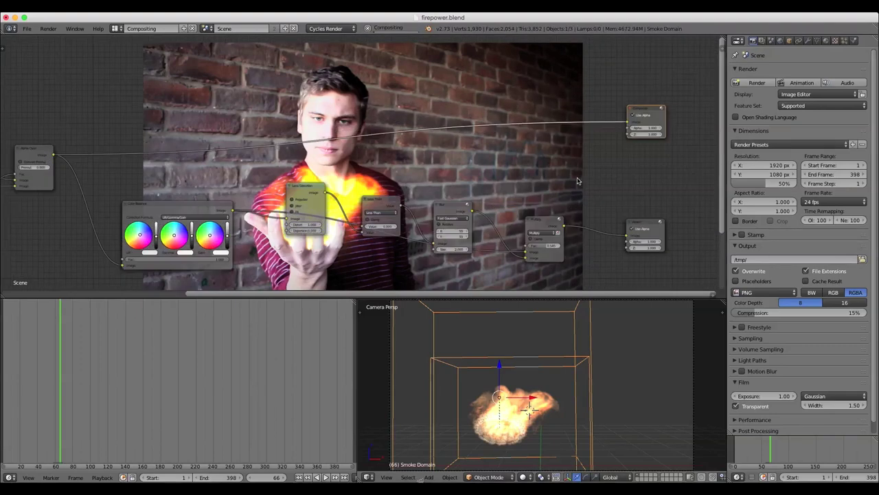
drag(564, 227, 627, 124)
- Change the timeline area below the compositing nodes to the UV/Image Editor
scroll(569, 163, down, 4)
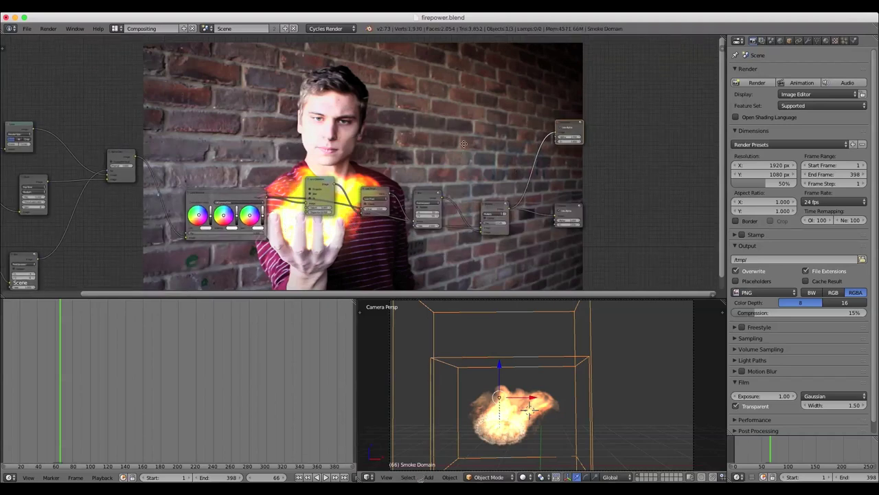
middle_drag(465, 152, 520, 99)
click(10, 477)
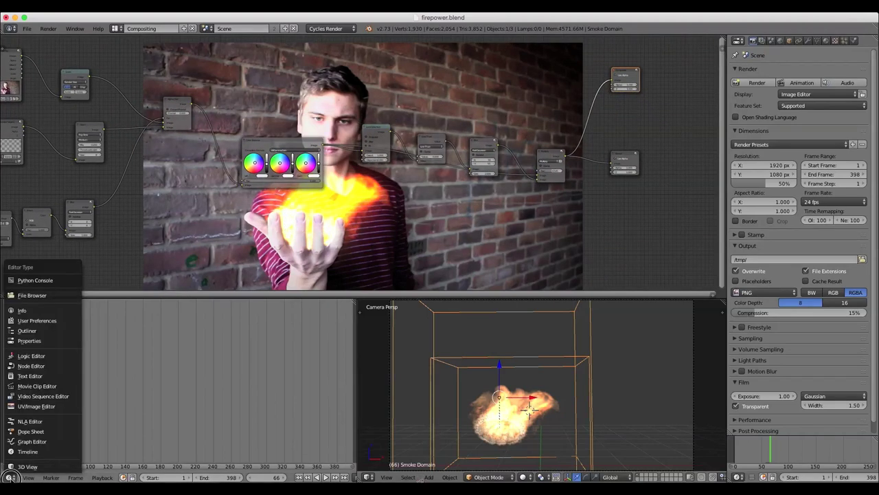
click(37, 406)
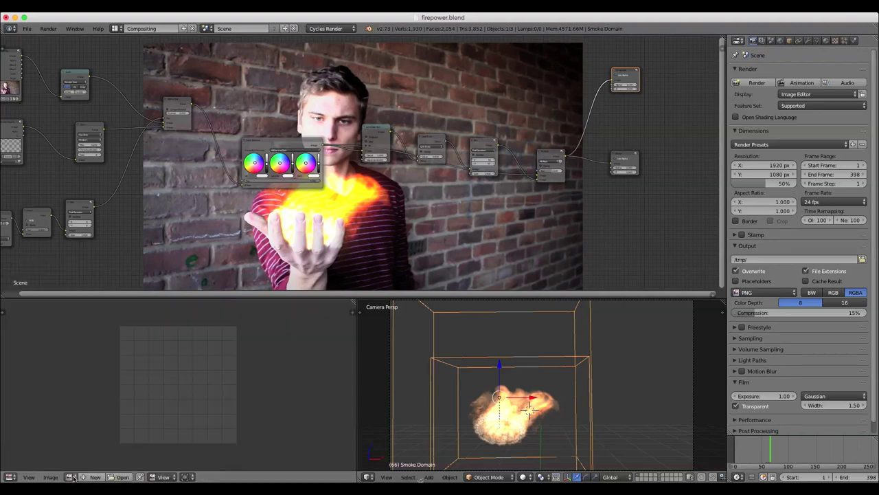
- Show the Viewer Node image in the UV/Image Editor below the node tree and frame the whole picture
click(28, 477)
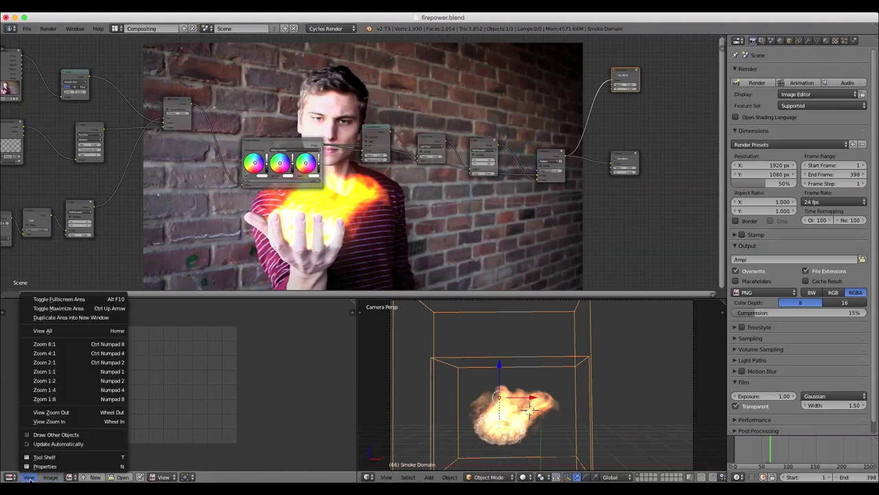
click(71, 477)
click(88, 390)
scroll(198, 399, down, 2)
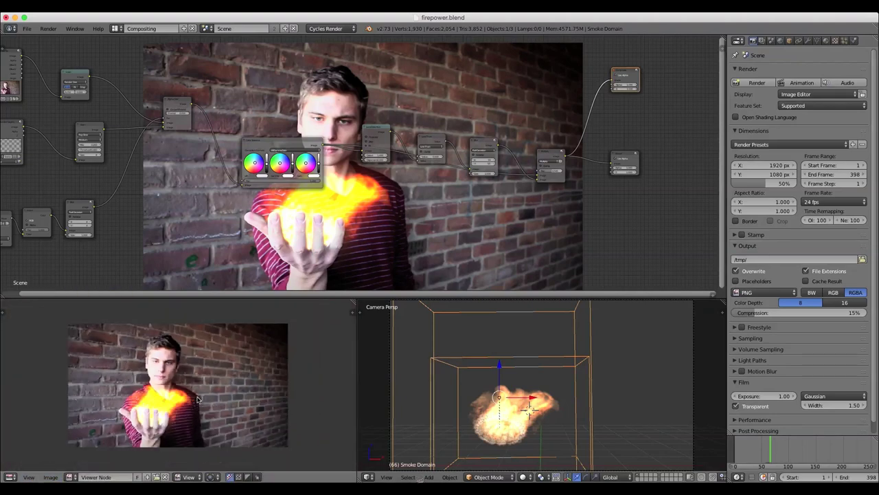
scroll(198, 400, up, 3)
middle_drag(245, 422, 251, 400)
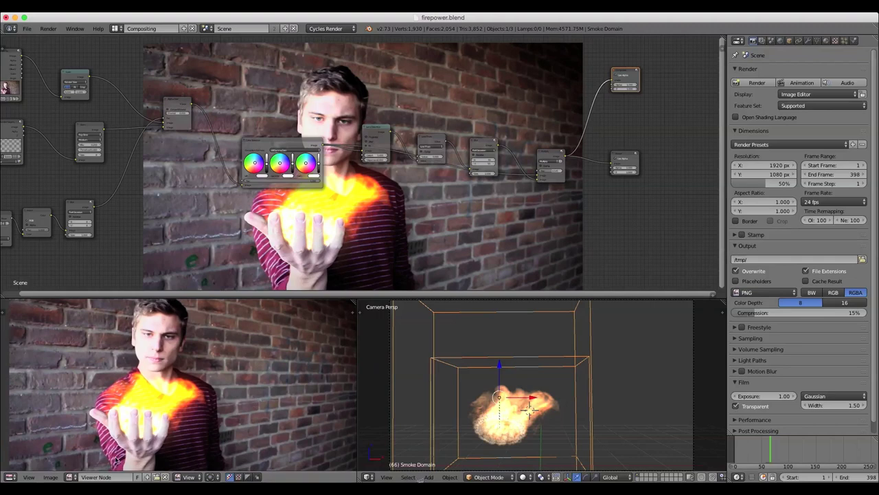
click(59, 478)
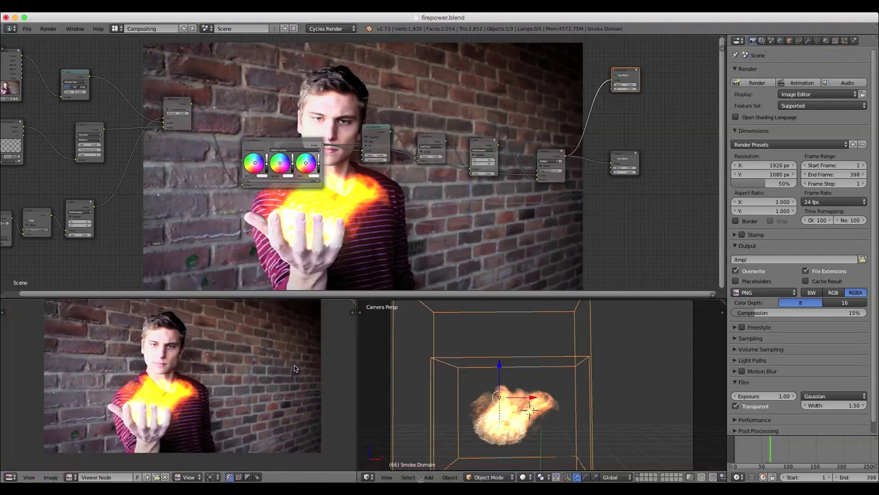
scroll(302, 367, down, 1)
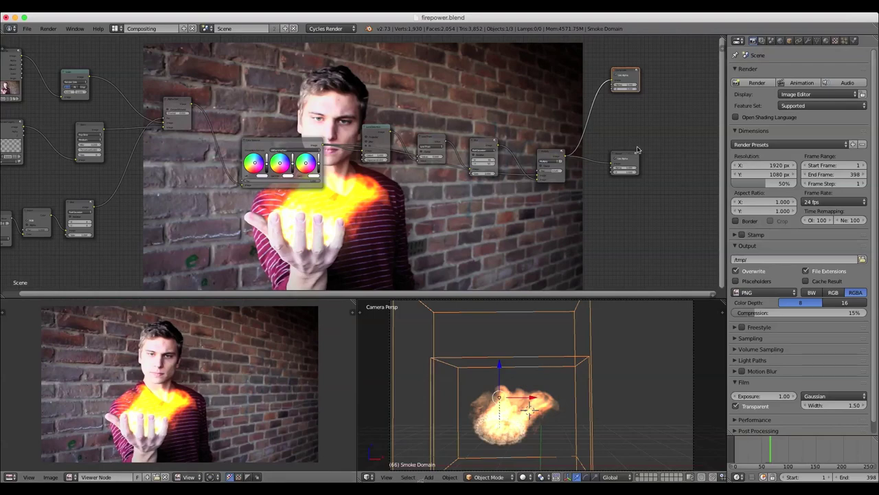
- Move the Composite and Viewer nodes farther from the vignette's Multiply node, stacking the Viewer closely below the Composite
scroll(381, 172, down, 4)
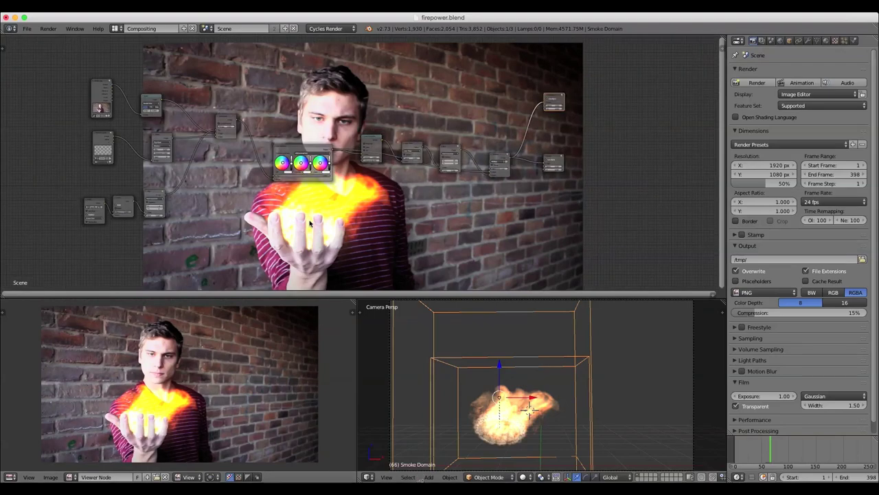
mouse_move(309, 220)
middle_down()
mouse_move(398, 180)
mouse_move(278, 270)
mouse_move(348, 204)
mouse_move(317, 206)
middle_up()
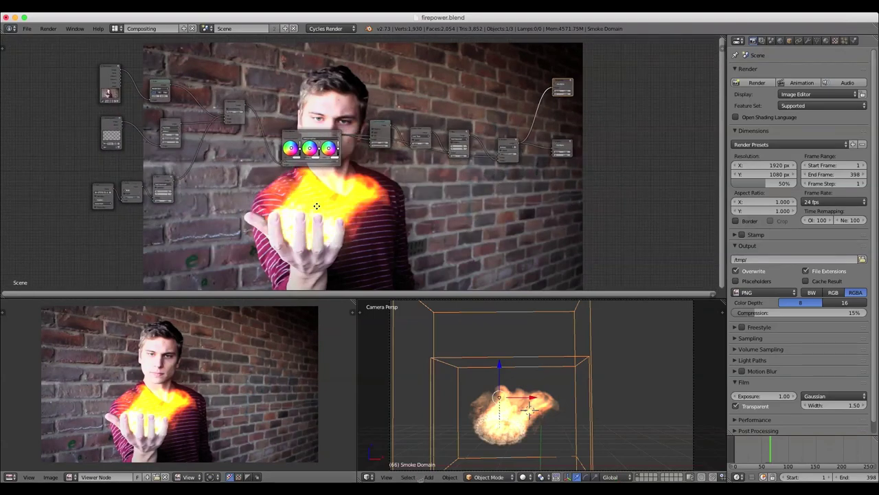
scroll(499, 185, down, 1)
middle_drag(500, 186, 462, 208)
middle_drag(336, 202, 379, 174)
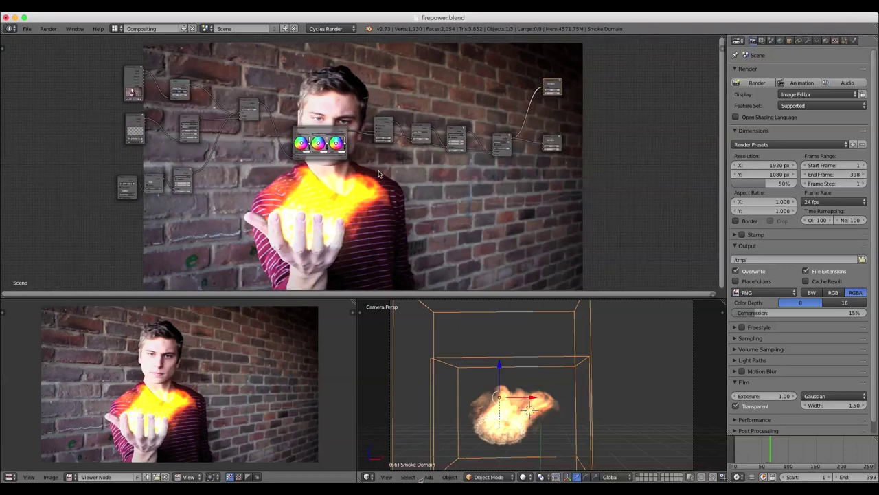
middle_drag(456, 158, 446, 174)
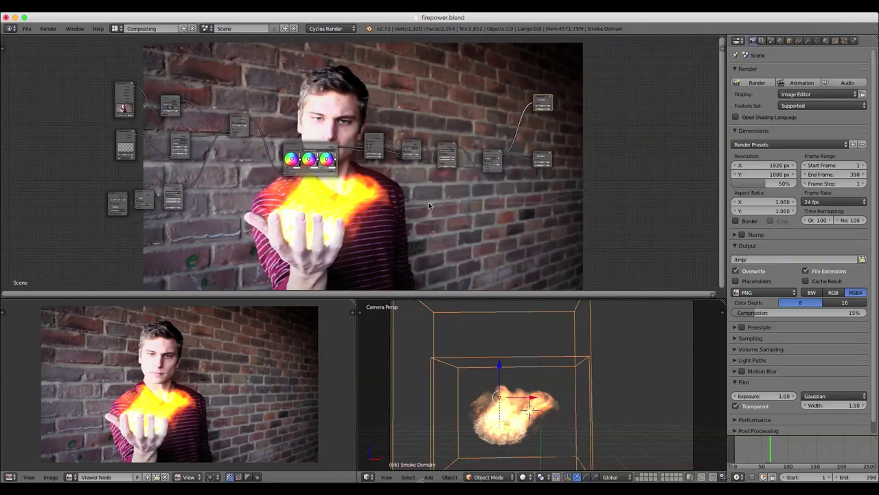
middle_drag(501, 166, 485, 181)
scroll(568, 140, up, 1)
drag(542, 106, 584, 110)
drag(544, 170, 586, 145)
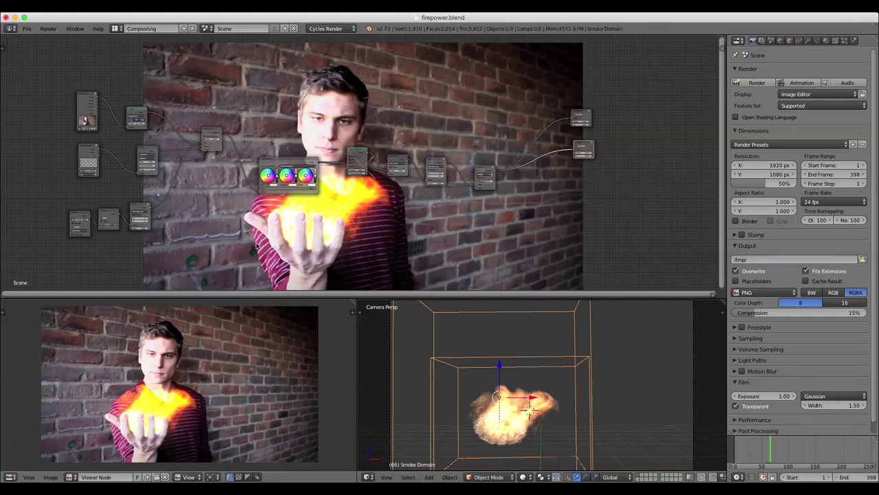